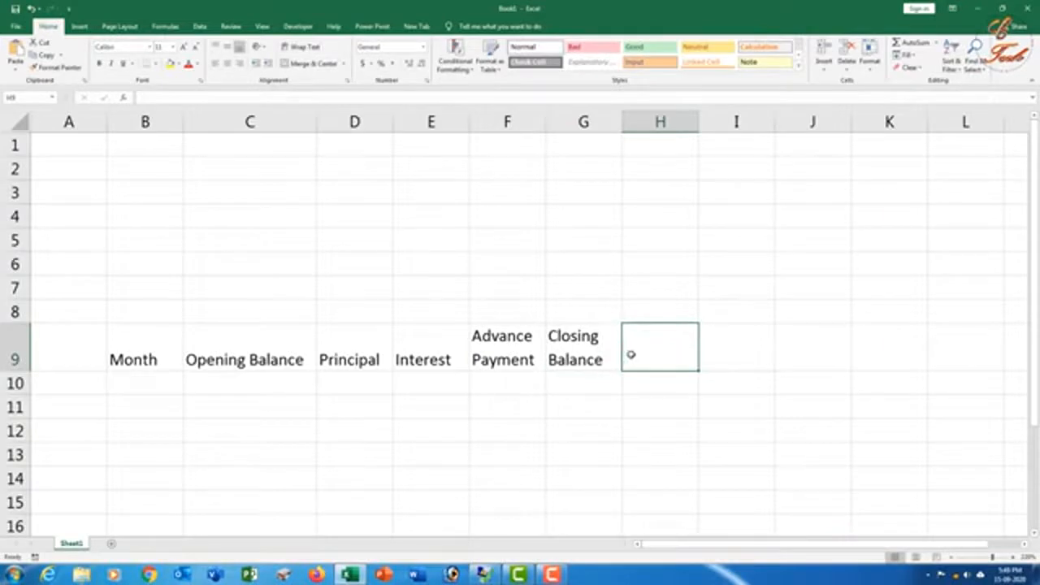
Enter the header "Total Payment" in H9 and wrap its text within the cell.
text(T)
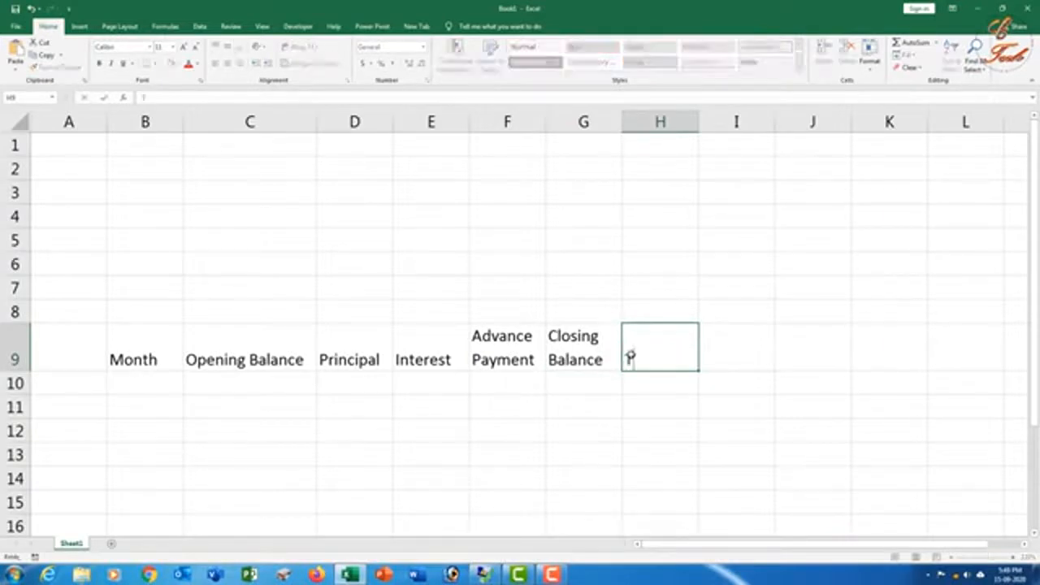
text(otal Payment)
click(655, 402)
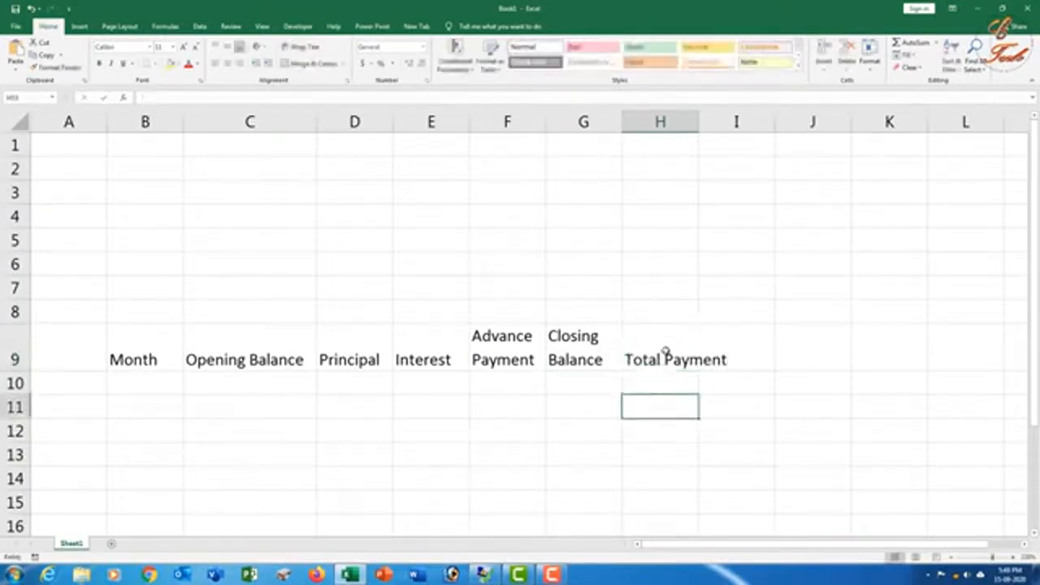
click(664, 352)
click(305, 48)
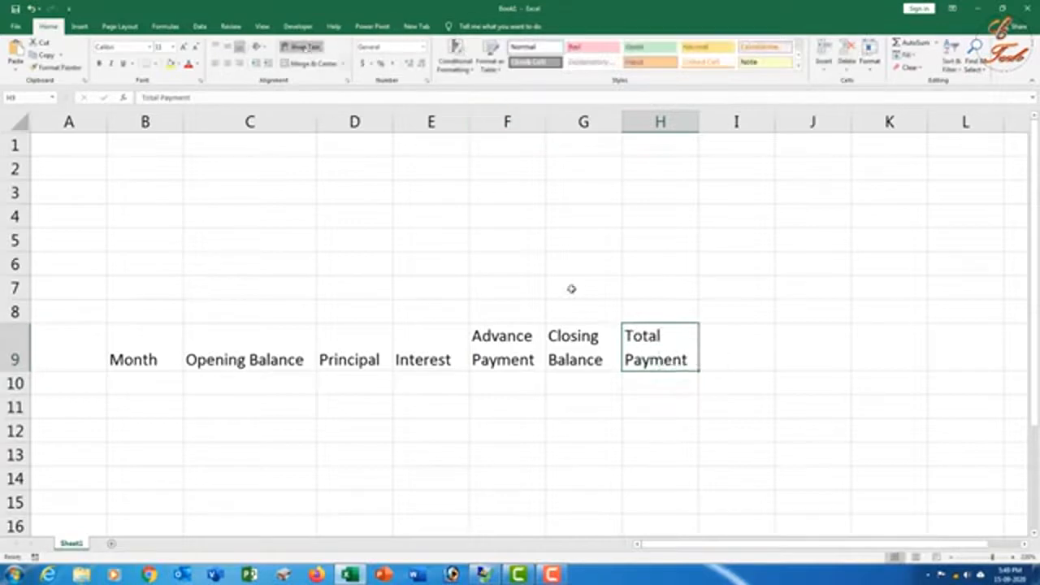
Apply all borders to the header cells B9:H9 and centre their text horizontally and vertically.
drag(158, 346, 645, 357)
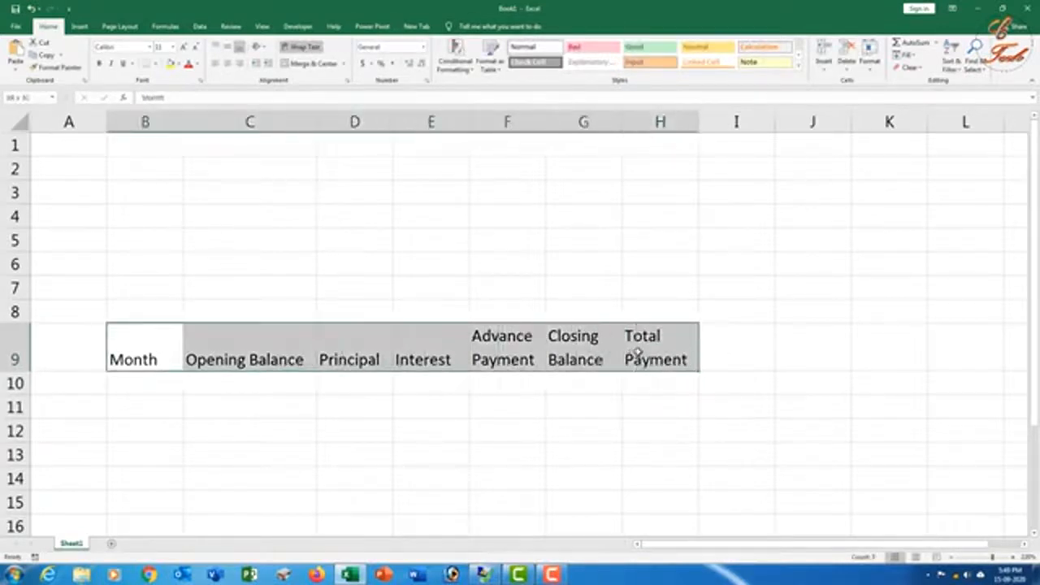
click(158, 68)
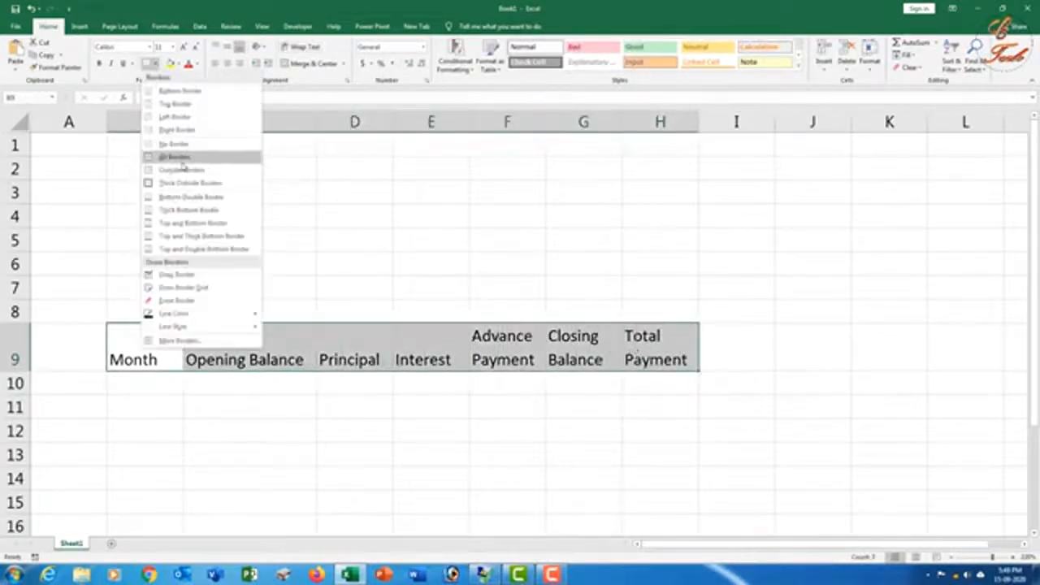
click(178, 162)
click(230, 64)
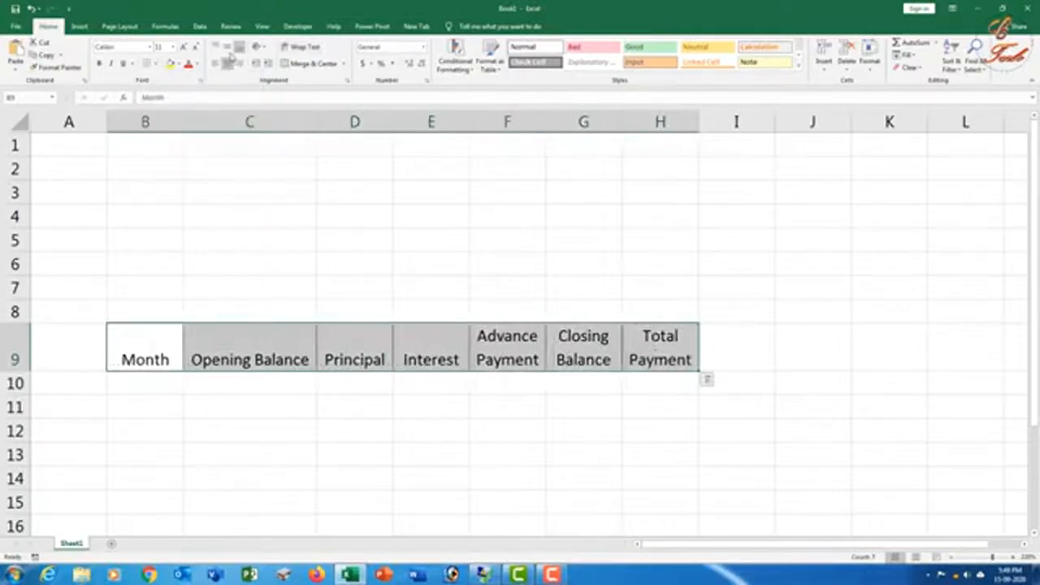
click(228, 48)
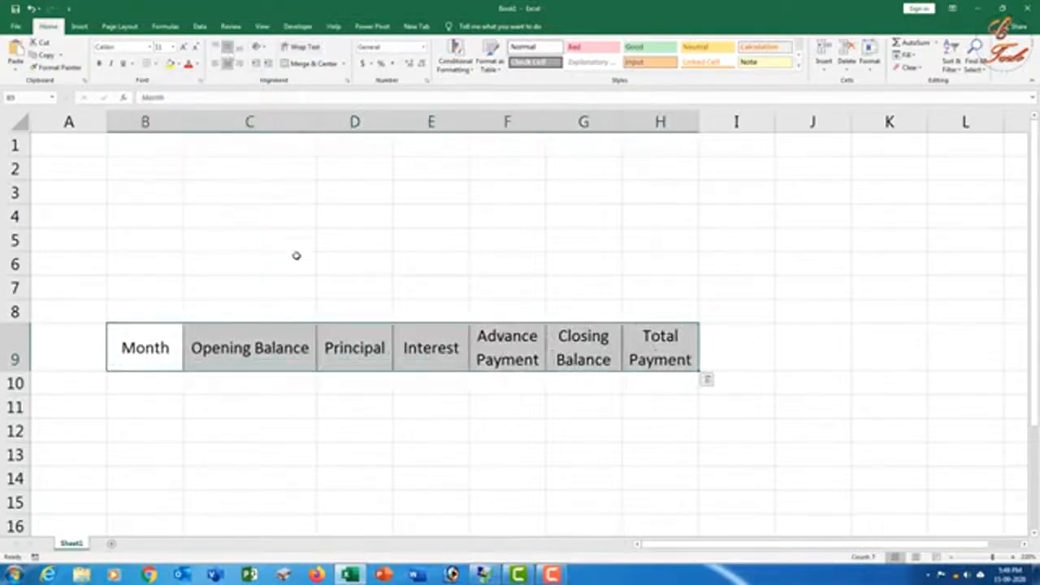
Fill the header cells B9:H9 with grey and make their text bold.
click(178, 68)
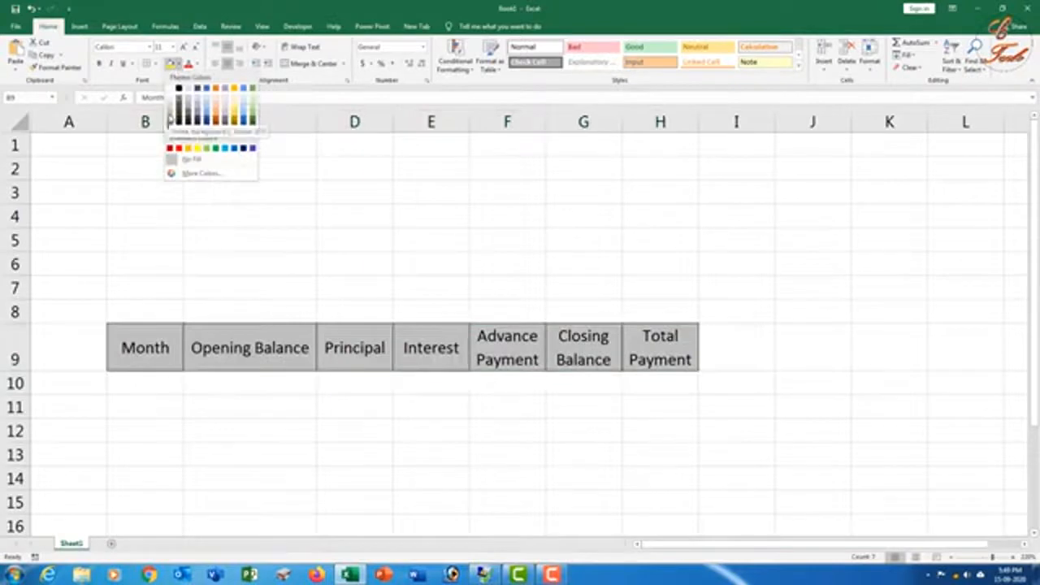
click(169, 119)
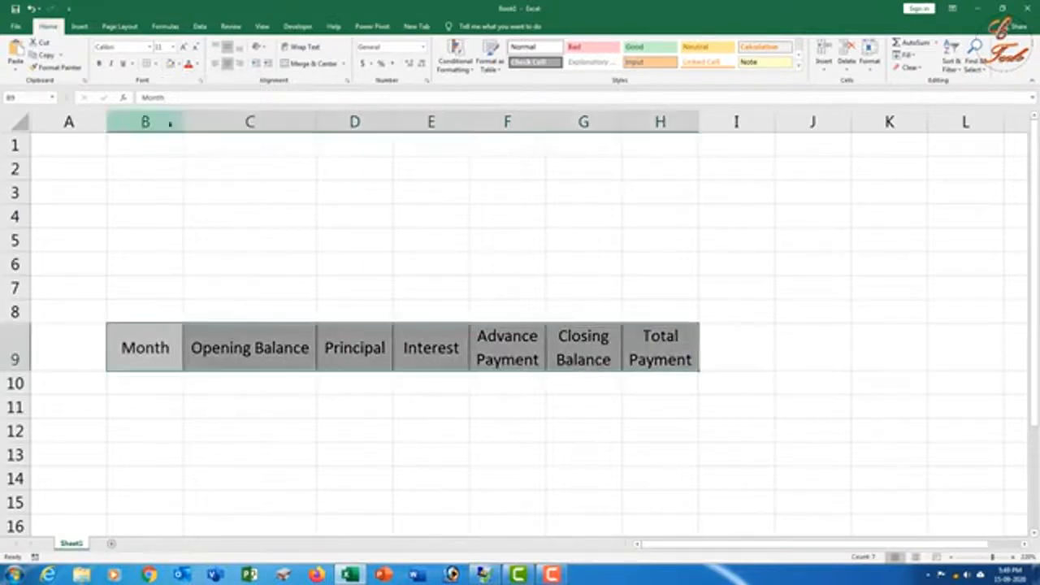
click(99, 64)
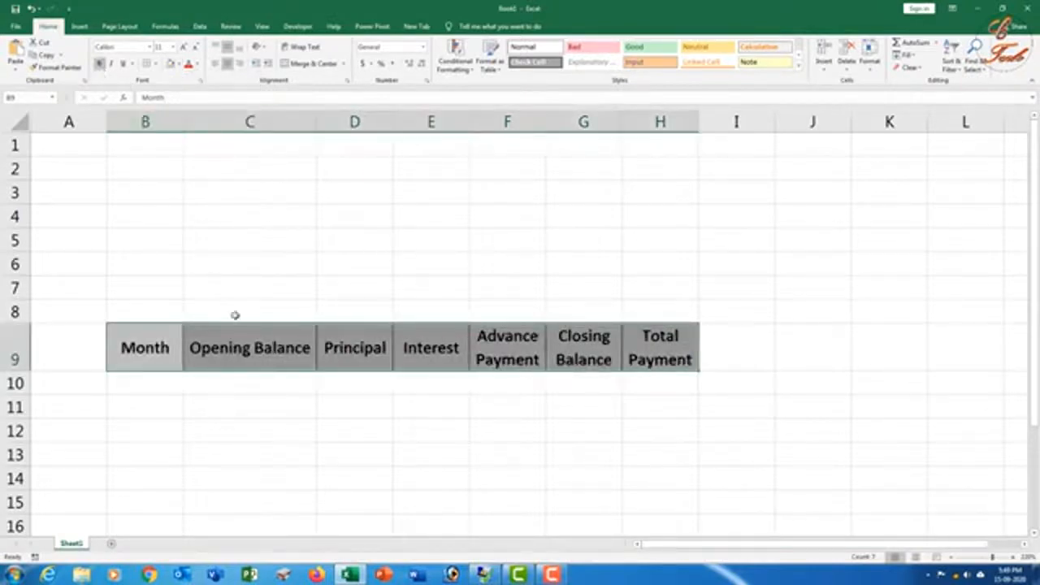
click(162, 358)
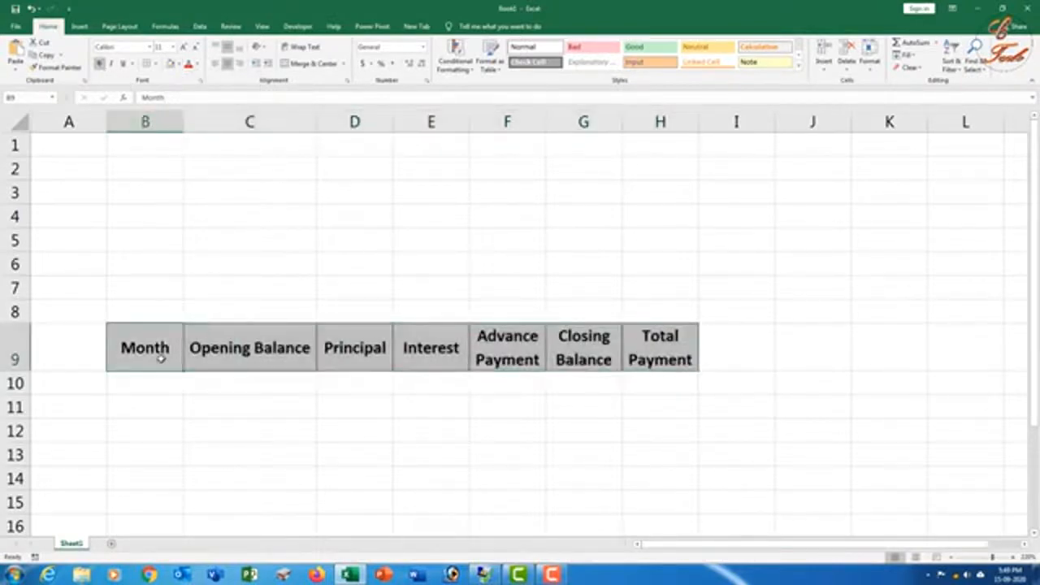
click(232, 357)
click(340, 360)
click(434, 360)
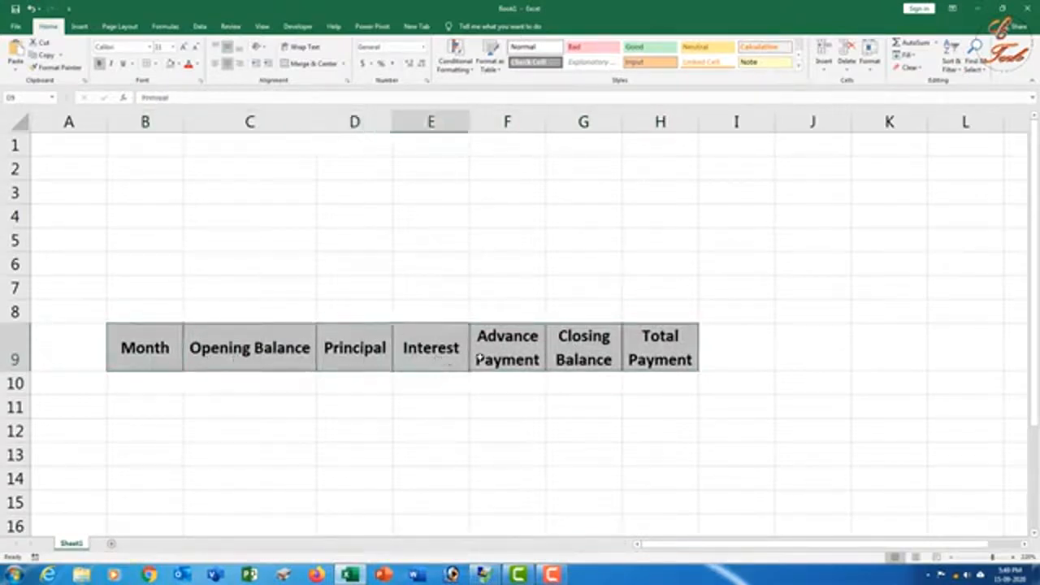
click(479, 357)
click(599, 357)
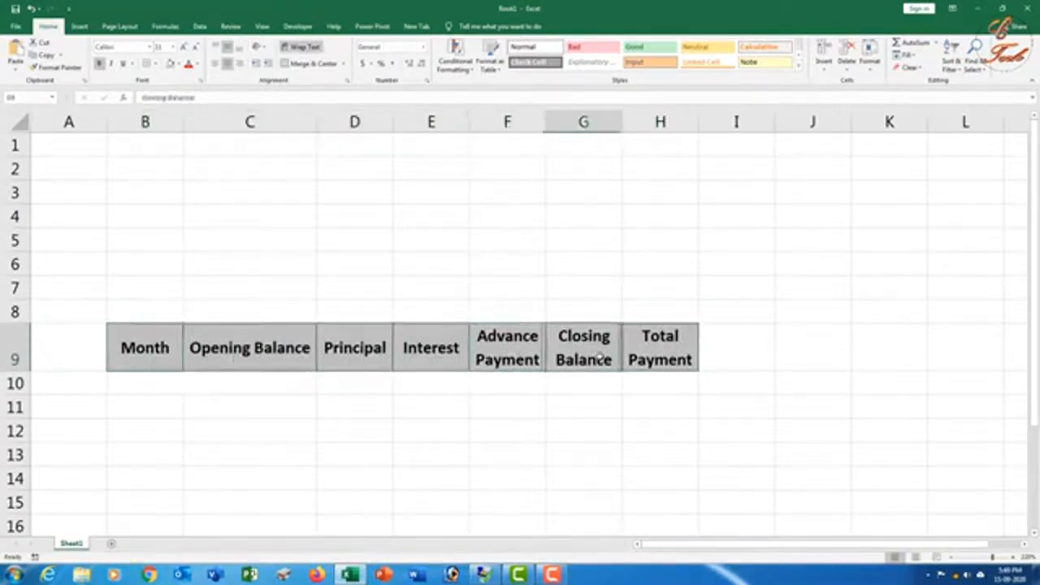
click(659, 344)
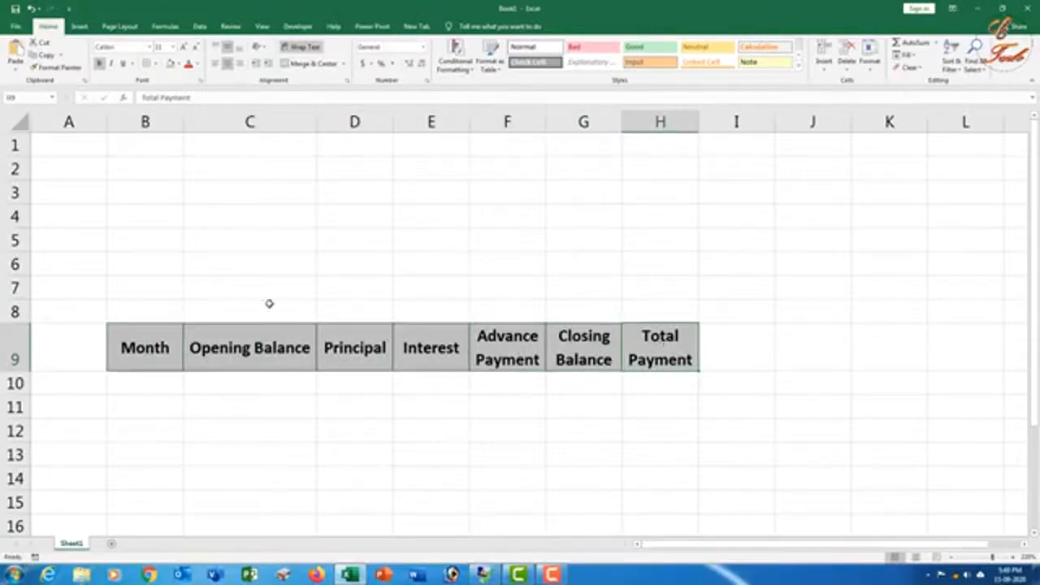
Merge and centre B1:H1 and enter the title "Loan Calculator".
drag(150, 151, 650, 143)
click(307, 65)
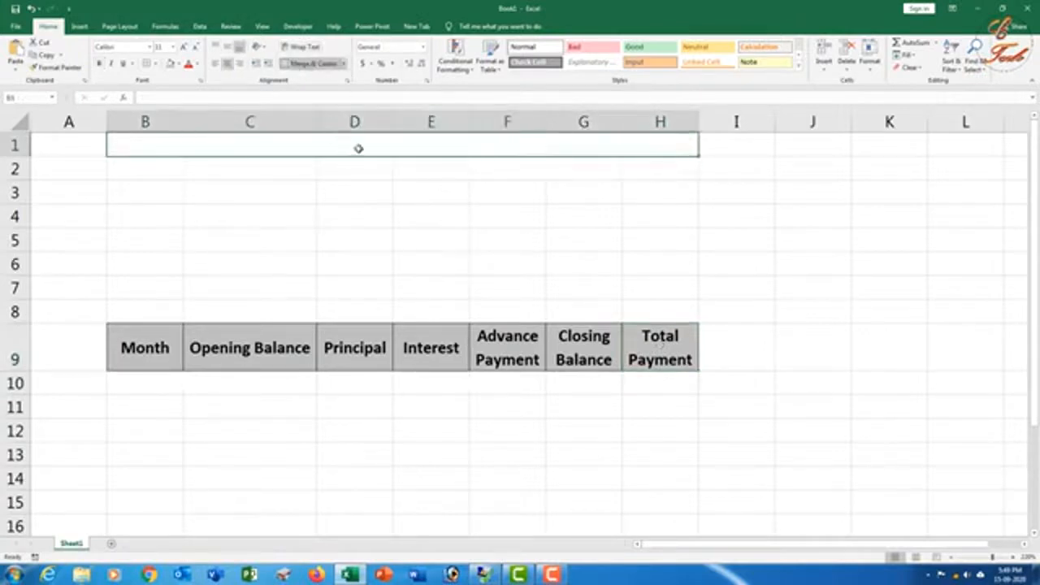
text(Loan Calculator)
click(371, 167)
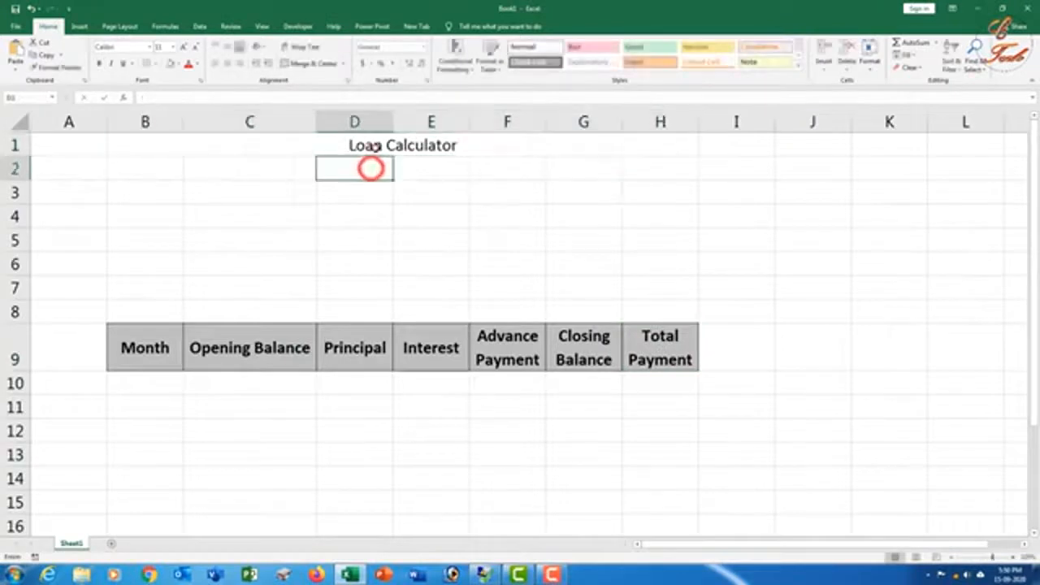
Make the "Loan Calculator" title bold and set its font size to 18.
click(372, 148)
click(98, 64)
click(184, 47)
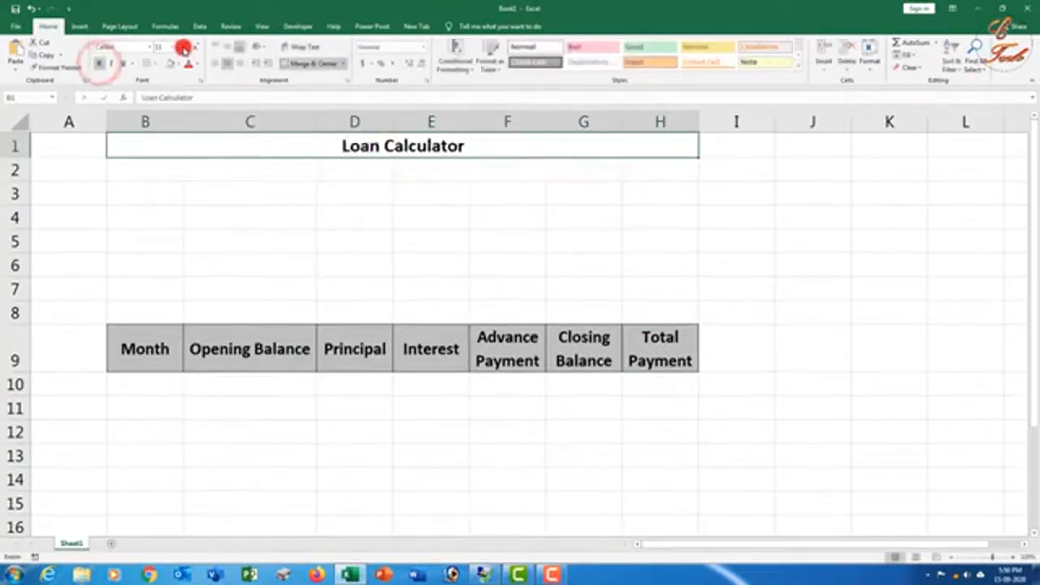
click(184, 47)
click(184, 47)
click(184, 47)
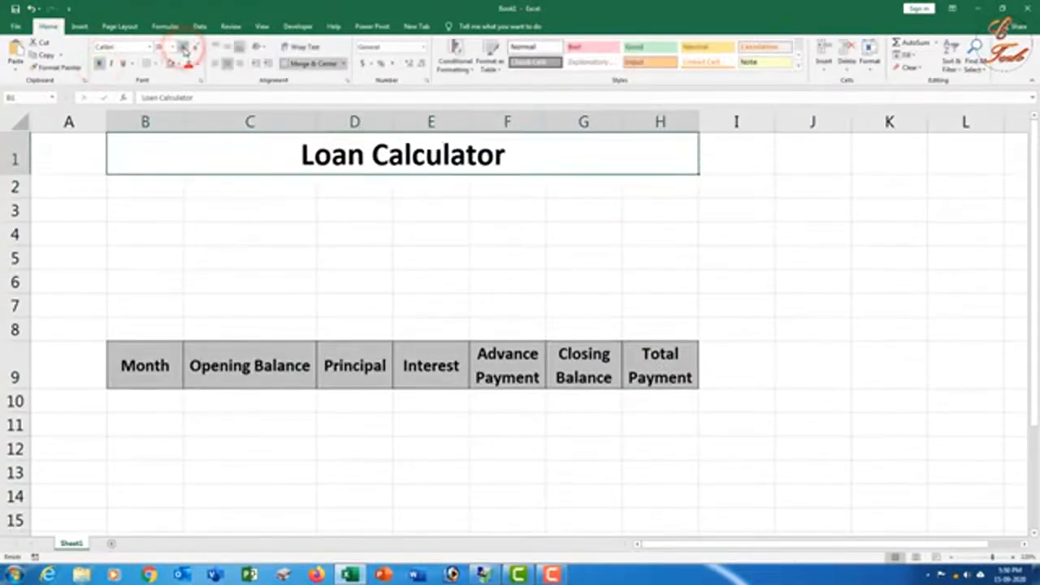
click(195, 47)
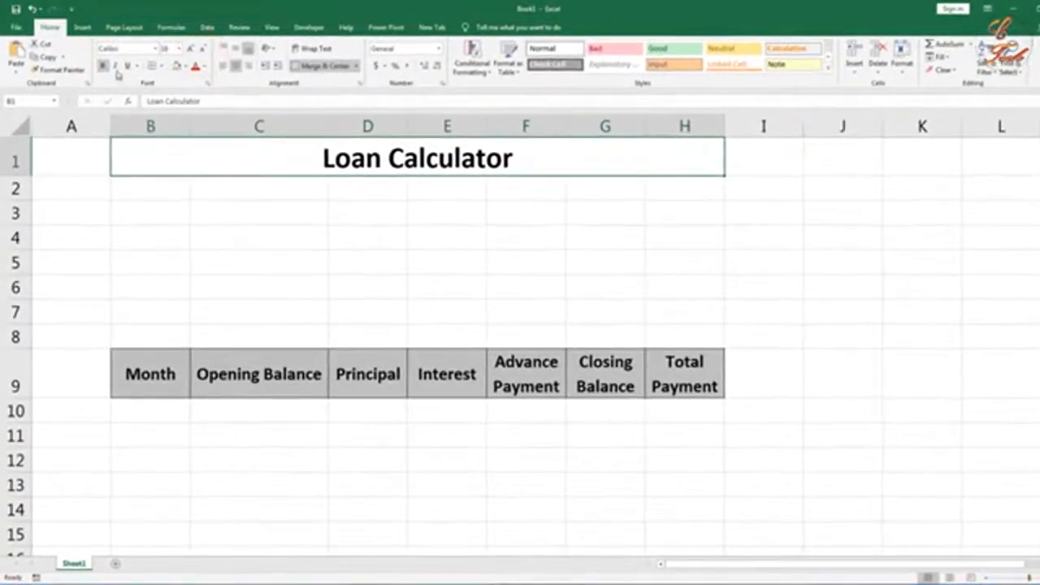
Format the "Loan Calculator" title in italics with a border, white text and a black fill.
click(113, 64)
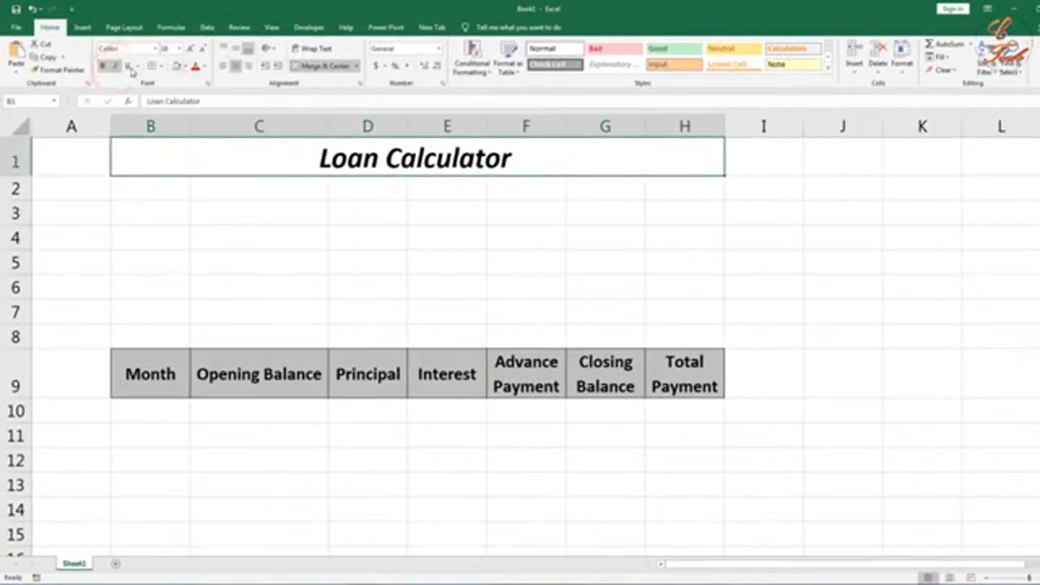
click(153, 67)
click(205, 66)
click(198, 105)
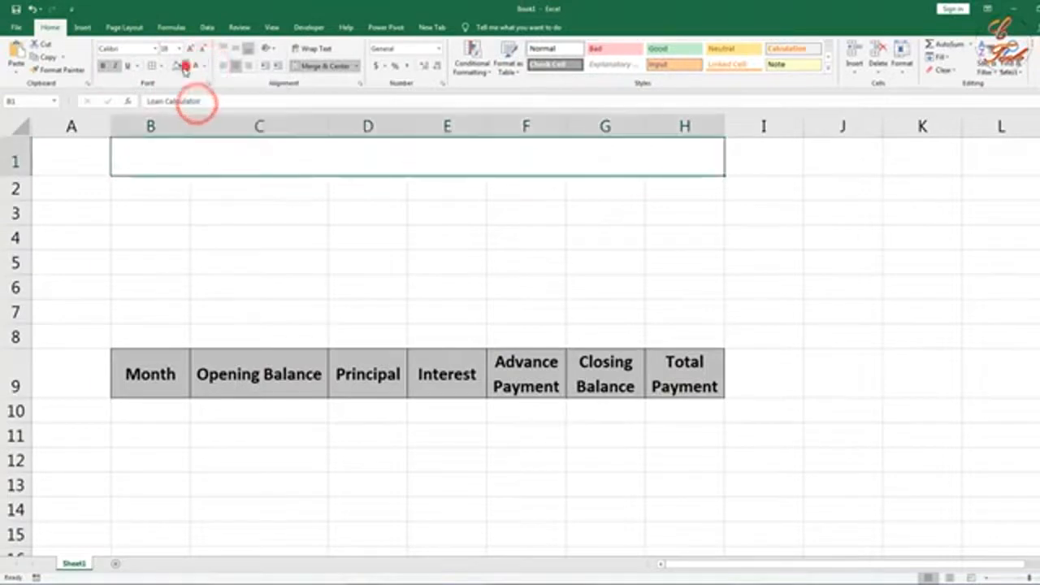
click(186, 65)
click(185, 92)
click(249, 190)
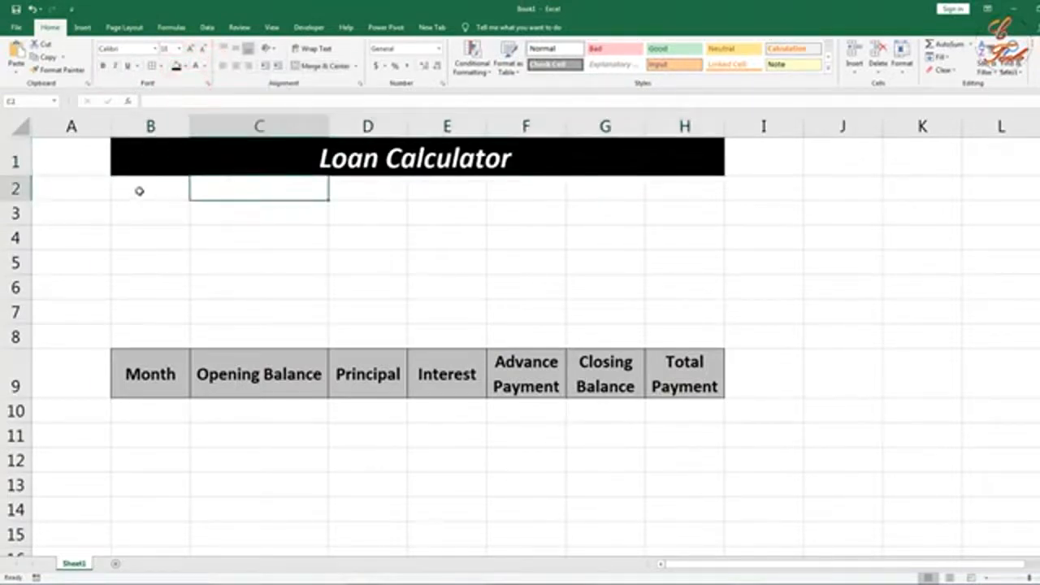
Merge and centre B2:C2 and enter the section label "Input Value".
drag(138, 190, 258, 194)
click(329, 66)
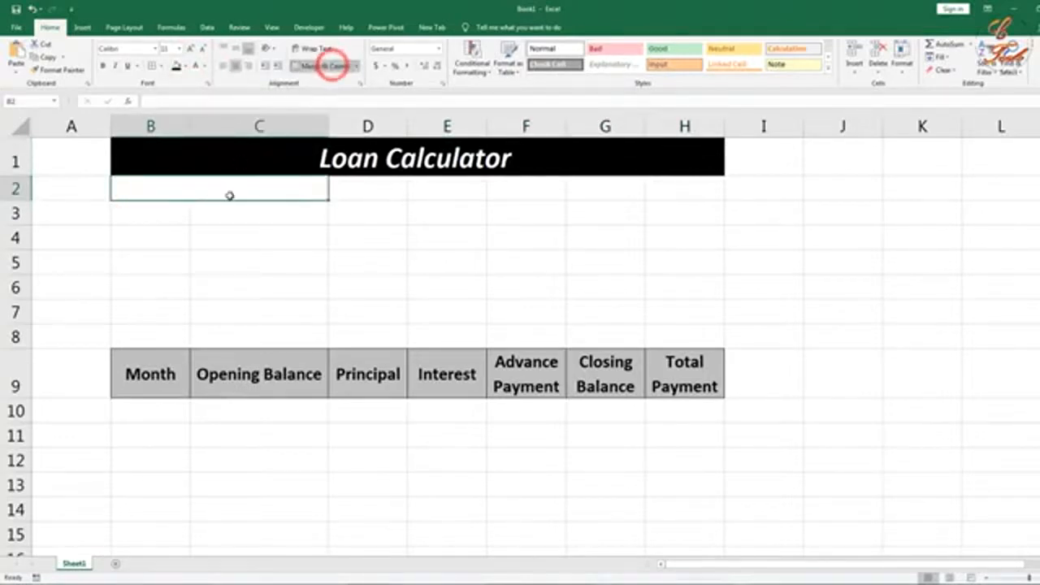
click(232, 193)
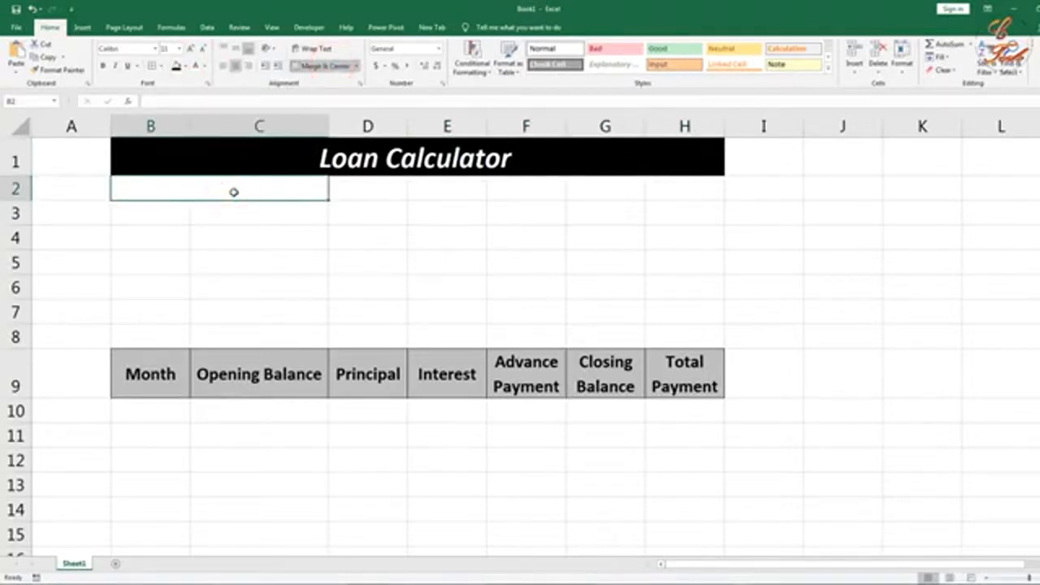
text(Input Value)
key(Return)
click(255, 186)
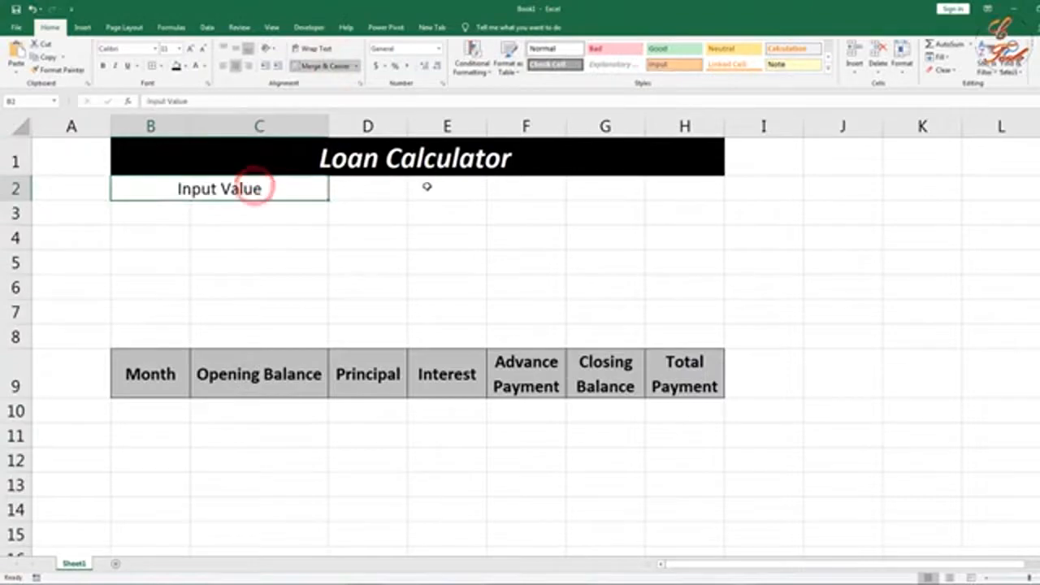
Merge and centre E2:H2 and enter the section label "Results".
drag(444, 187, 617, 188)
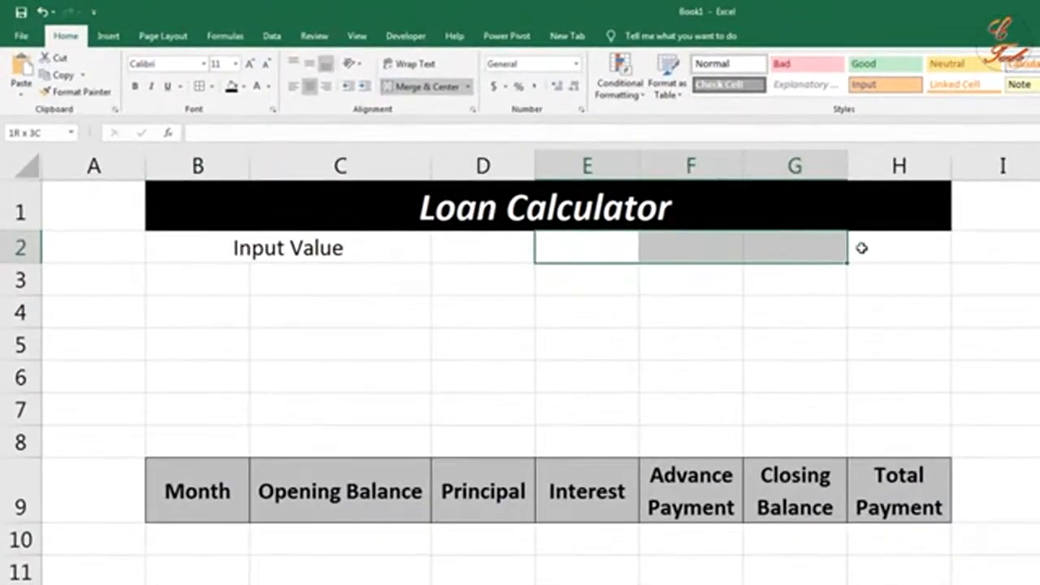
drag(861, 248, 893, 247)
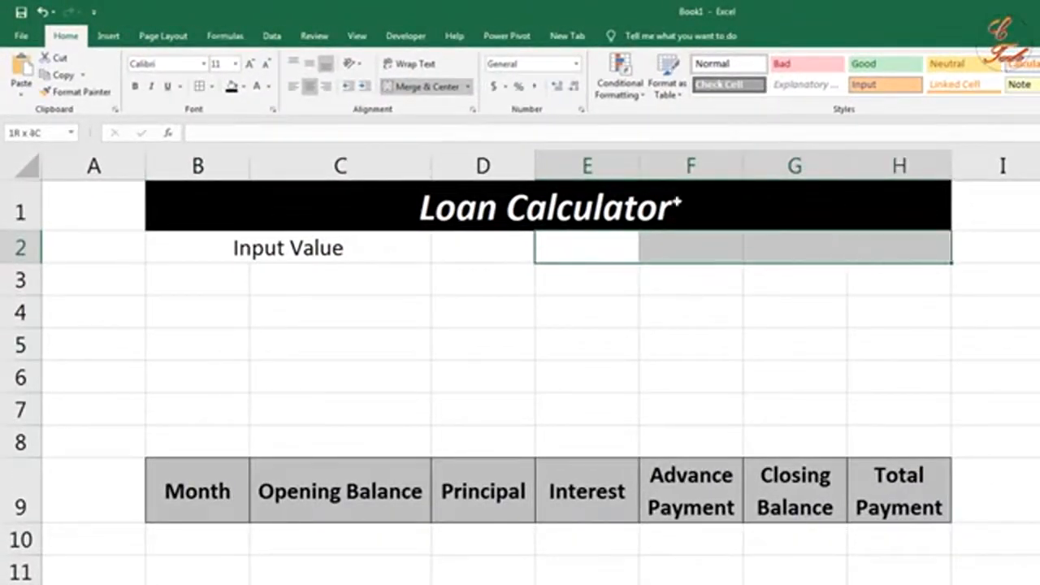
click(436, 87)
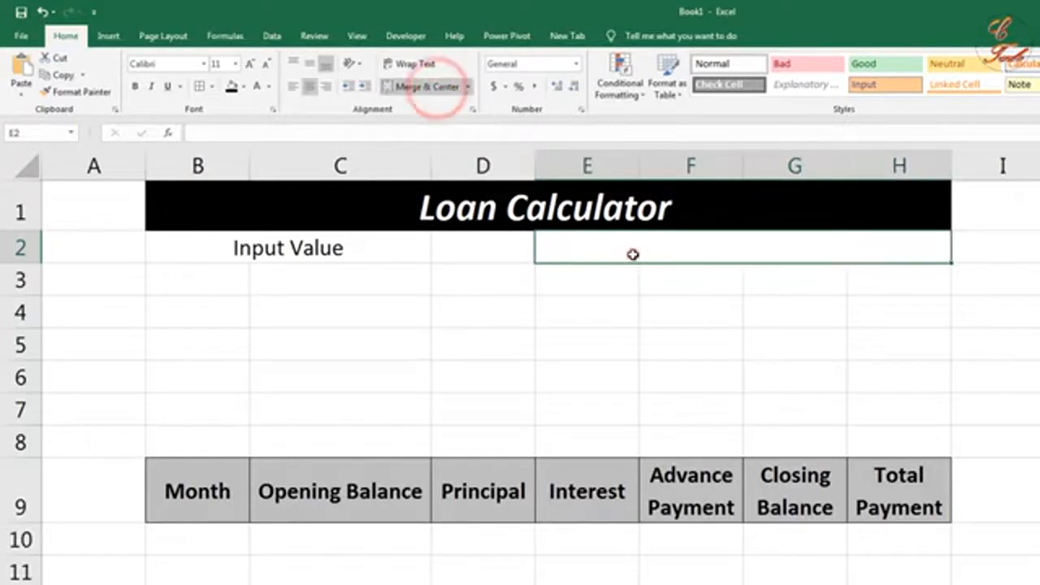
click(632, 253)
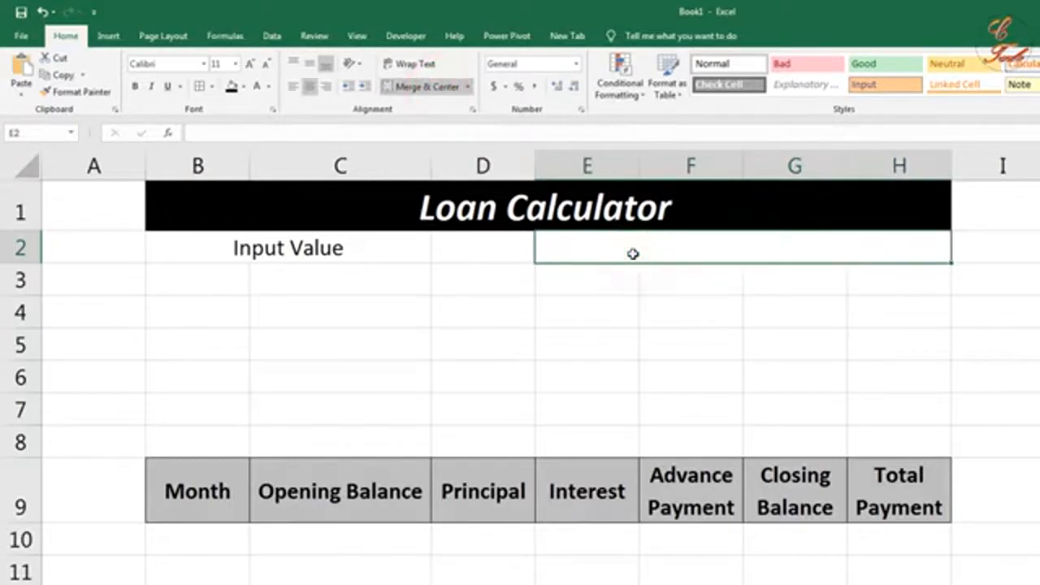
text(Results)
Set the section labels in row 2 to font size 12 and bold.
drag(333, 248, 723, 250)
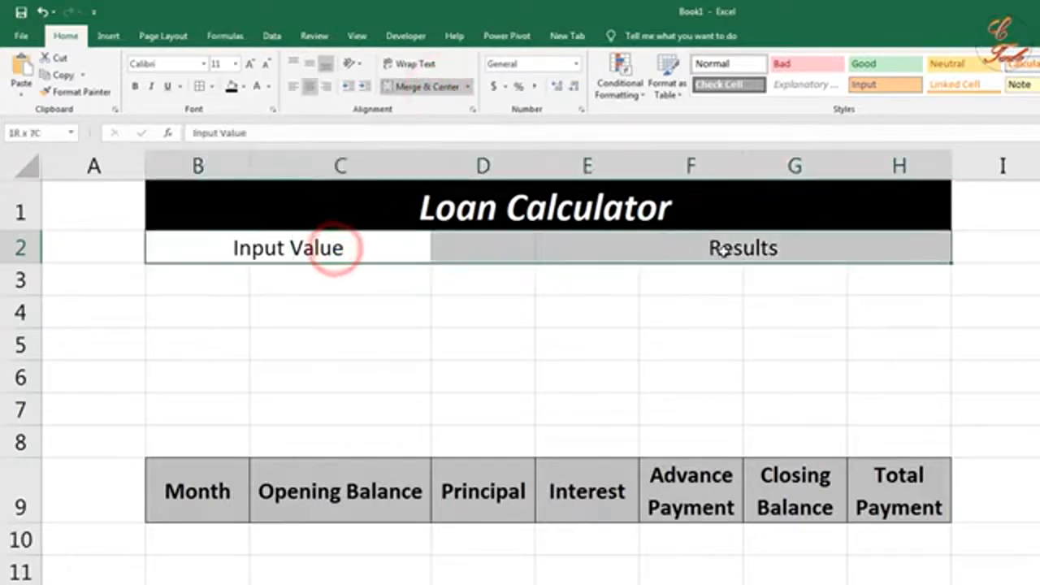
click(250, 63)
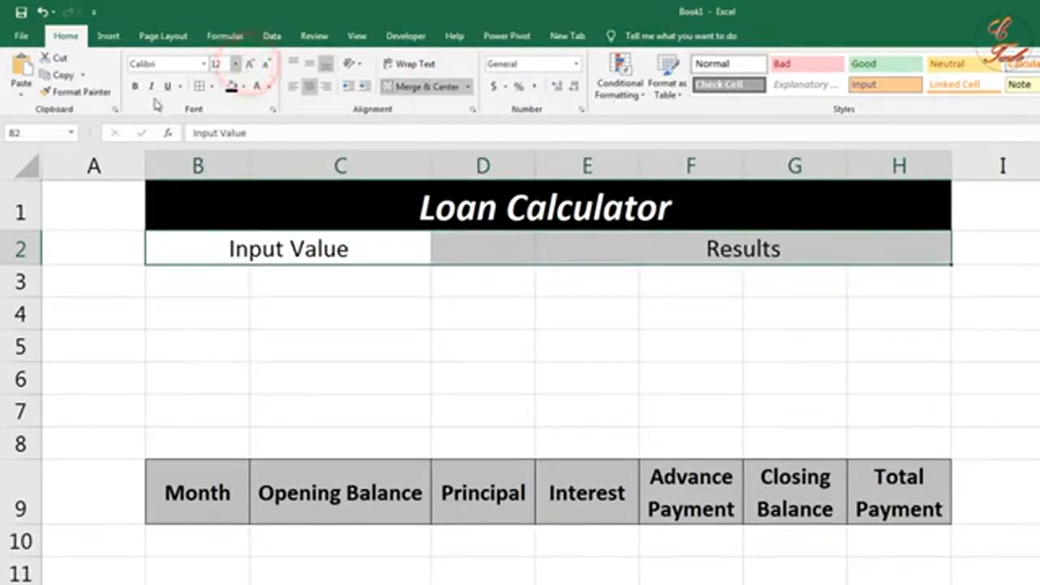
click(134, 86)
click(451, 252)
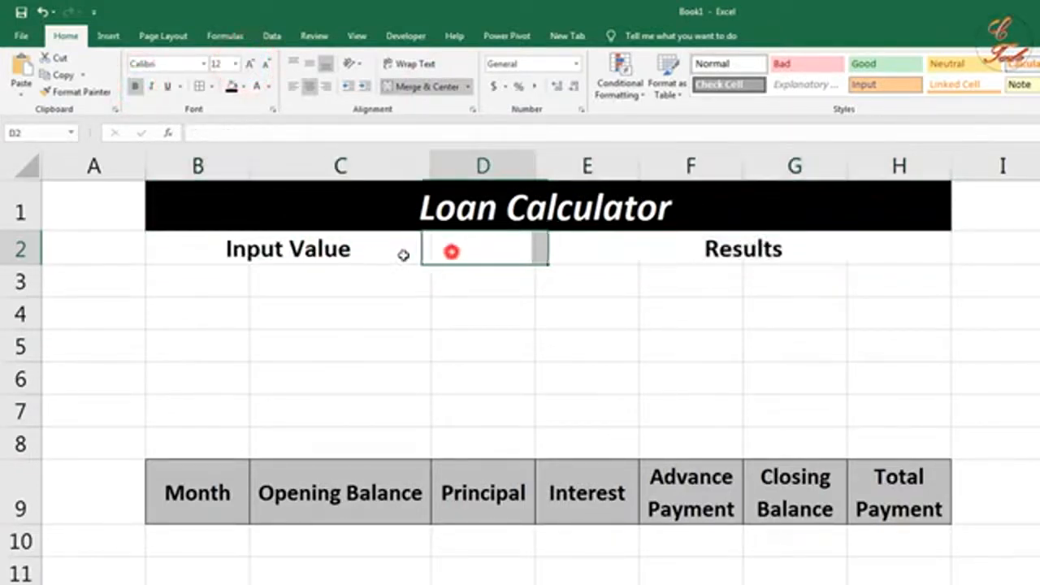
click(288, 252)
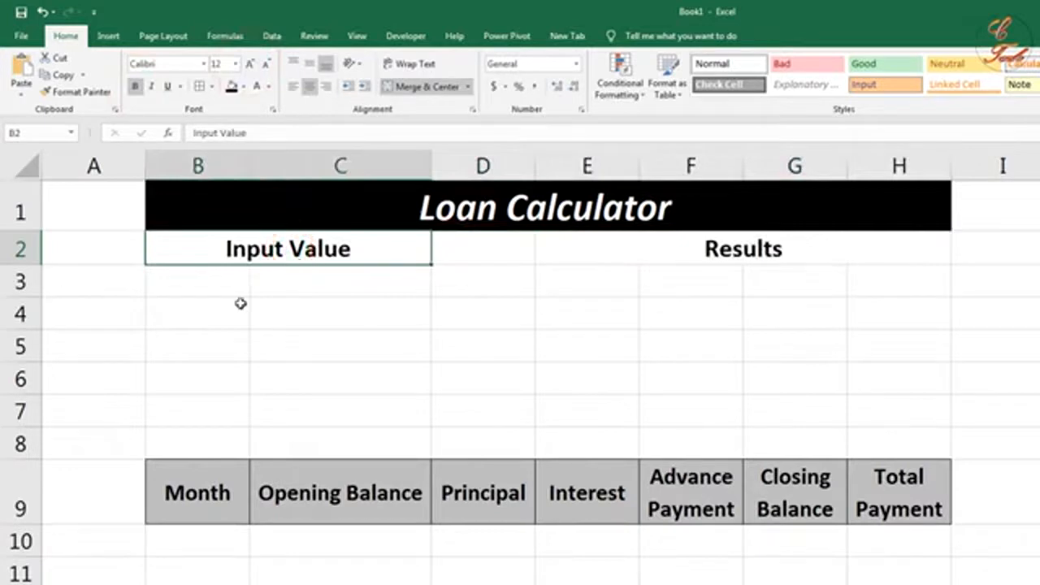
Widen column B to about twice its width to make room for input labels starting in B3.
click(180, 290)
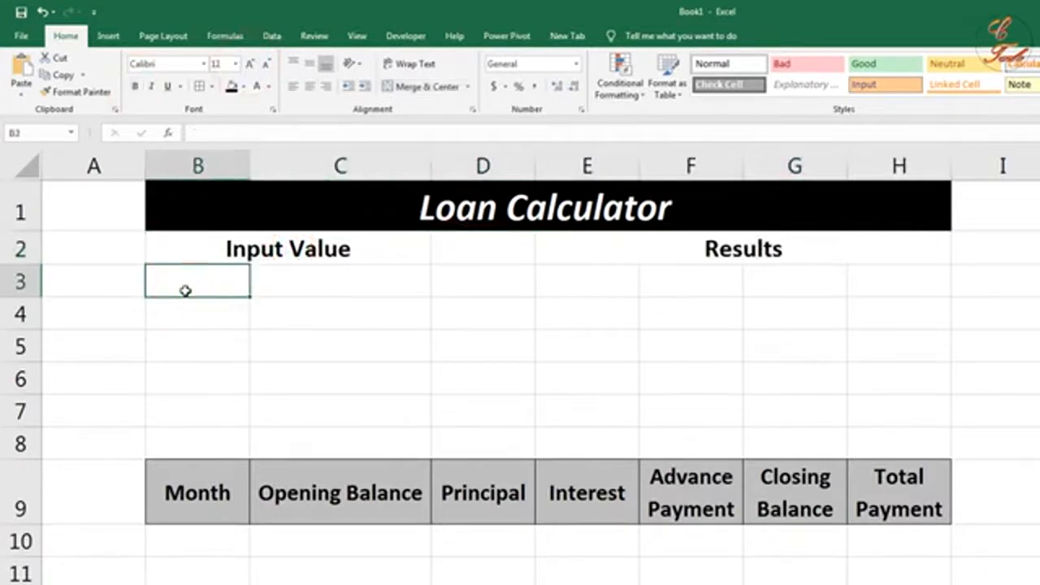
drag(248, 160, 350, 160)
click(299, 283)
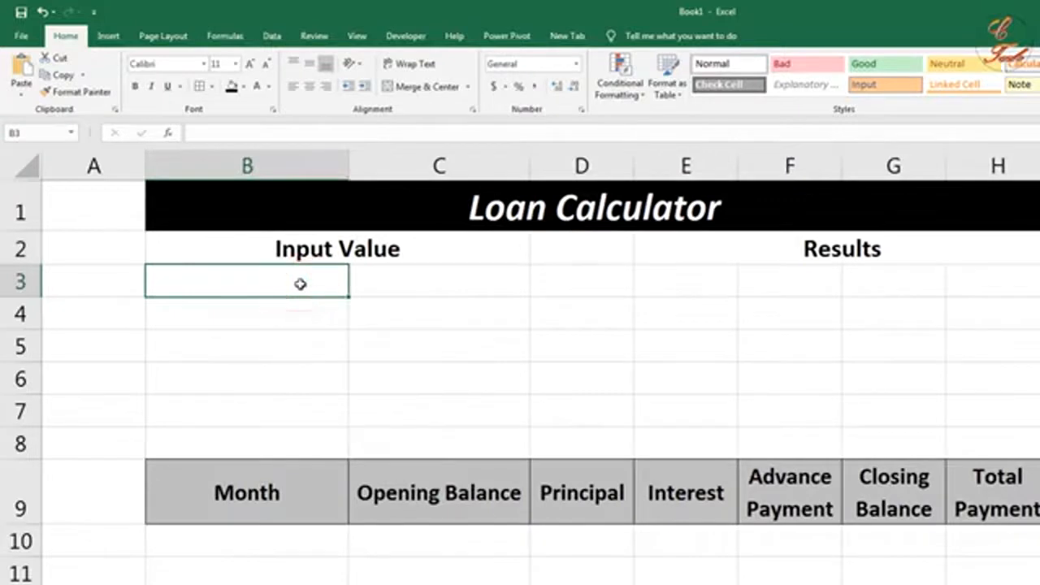
Enter the input labels "Loan Amount", "File Charge" and "Insurance" in cells B3 to B5.
text(Loan Amount)
click(297, 314)
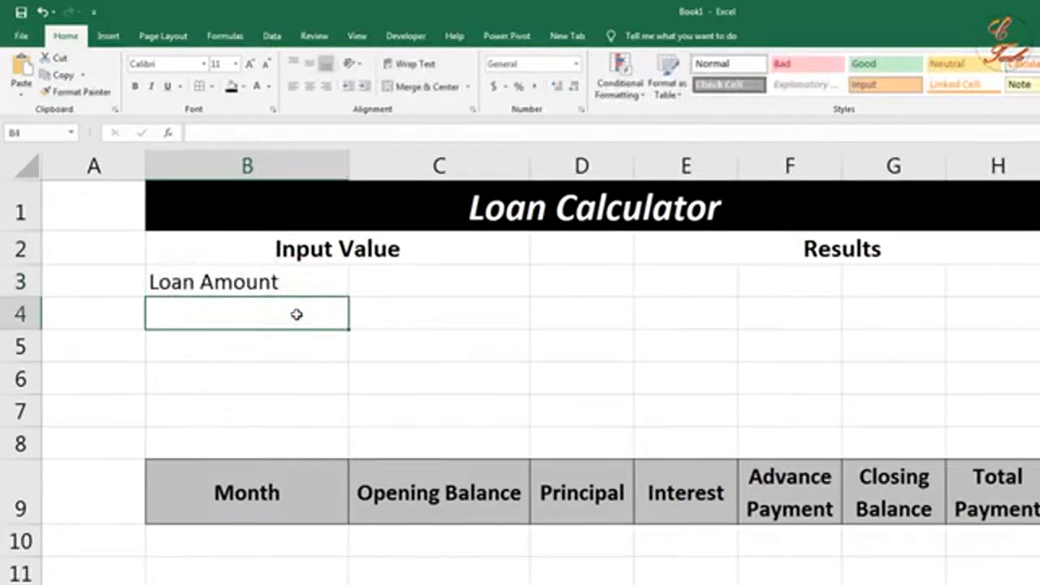
text(File Charge)
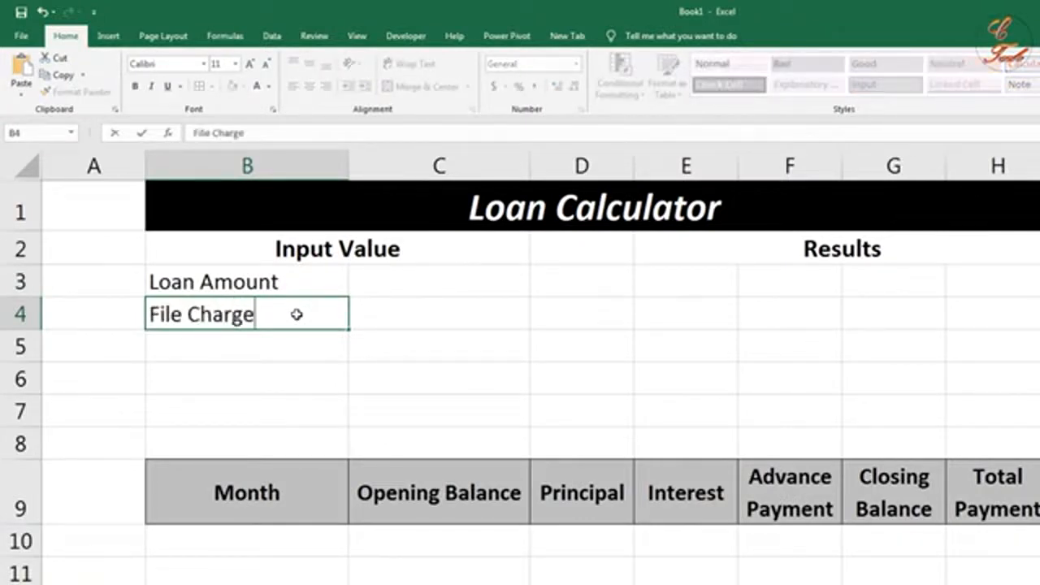
key(Return)
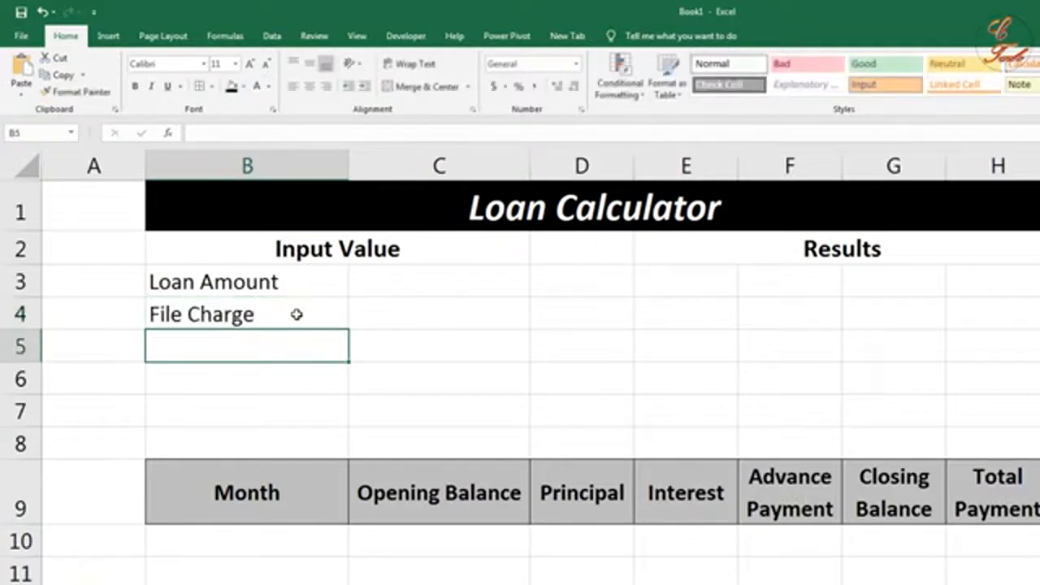
text(Insurance)
key(Return)
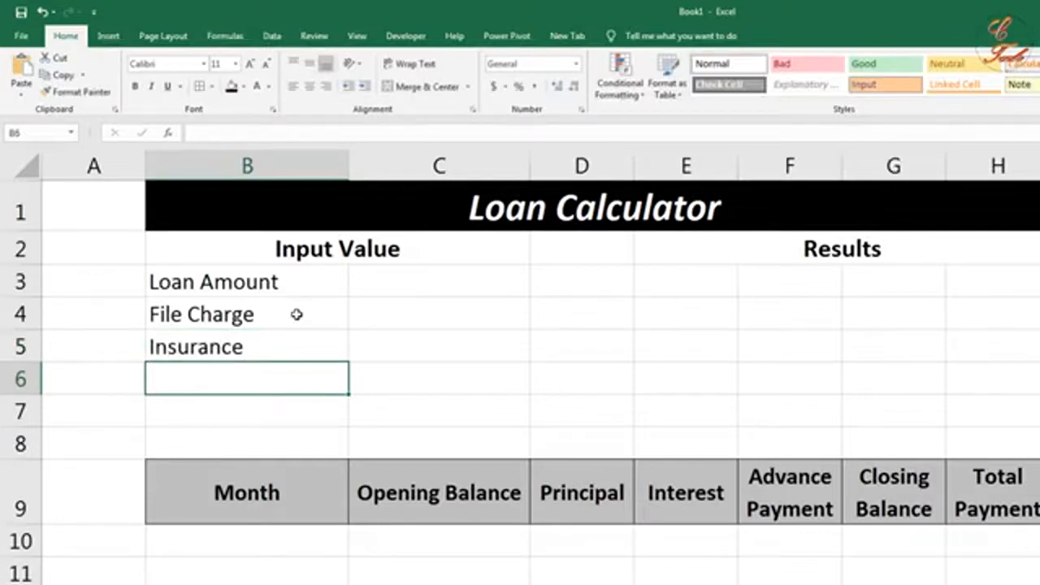
Enter the input labels "Total Loan", "Intrest Rate" and "Month" in cells B6 to B8.
text(Total)
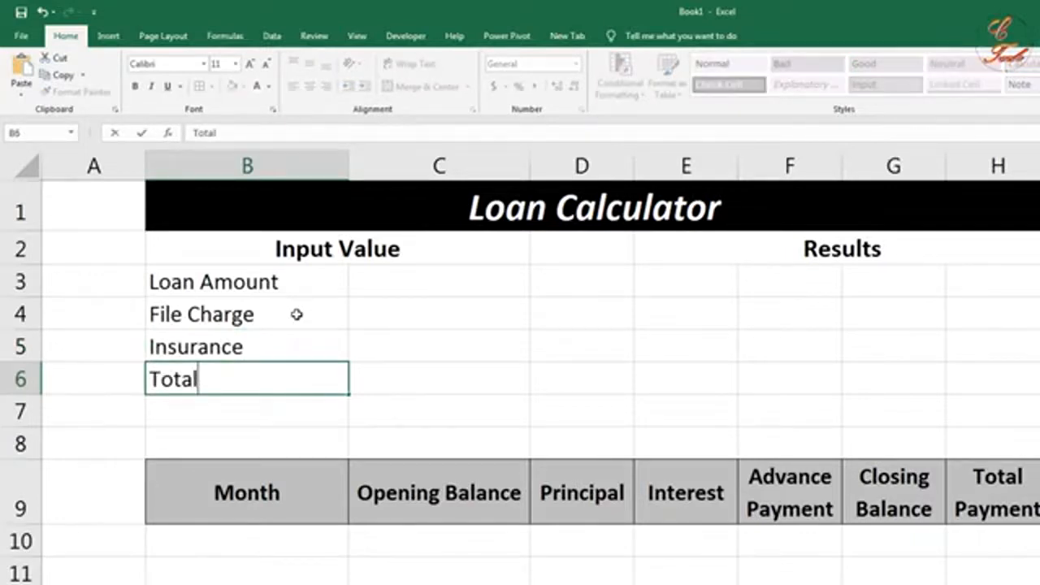
text( Loan)
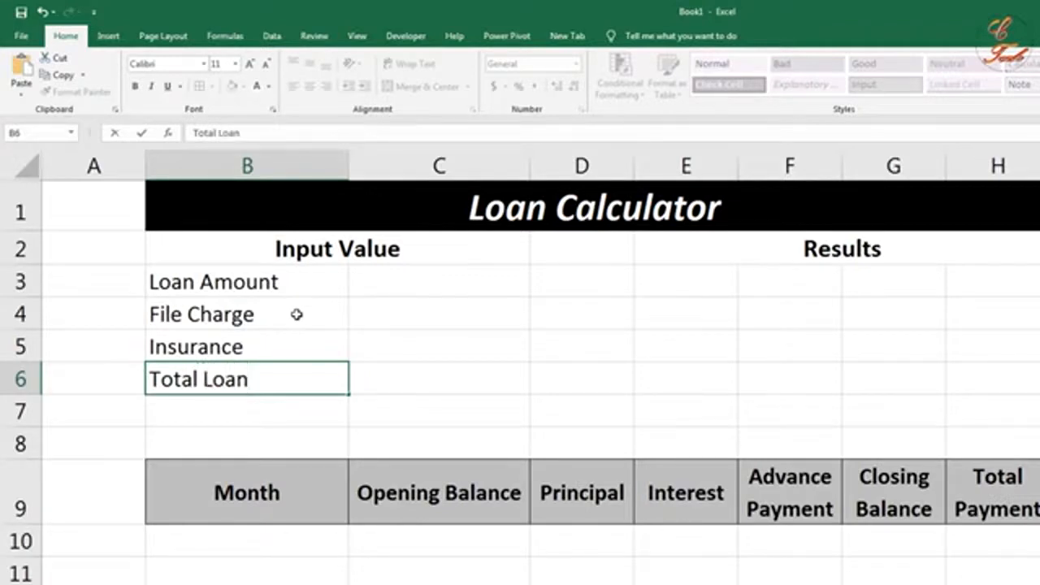
key(Return)
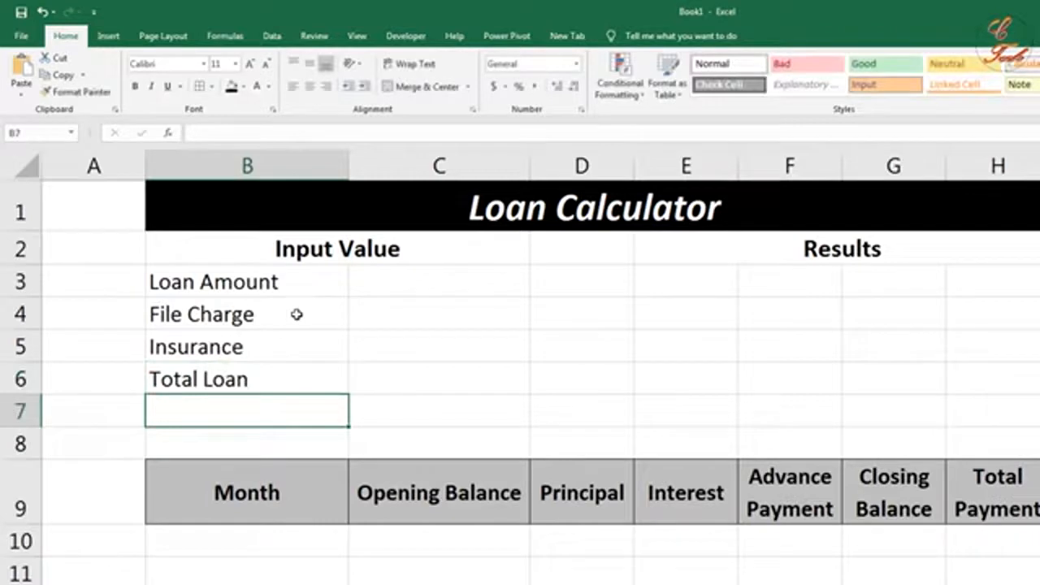
text(Intrest Rate)
key(Return)
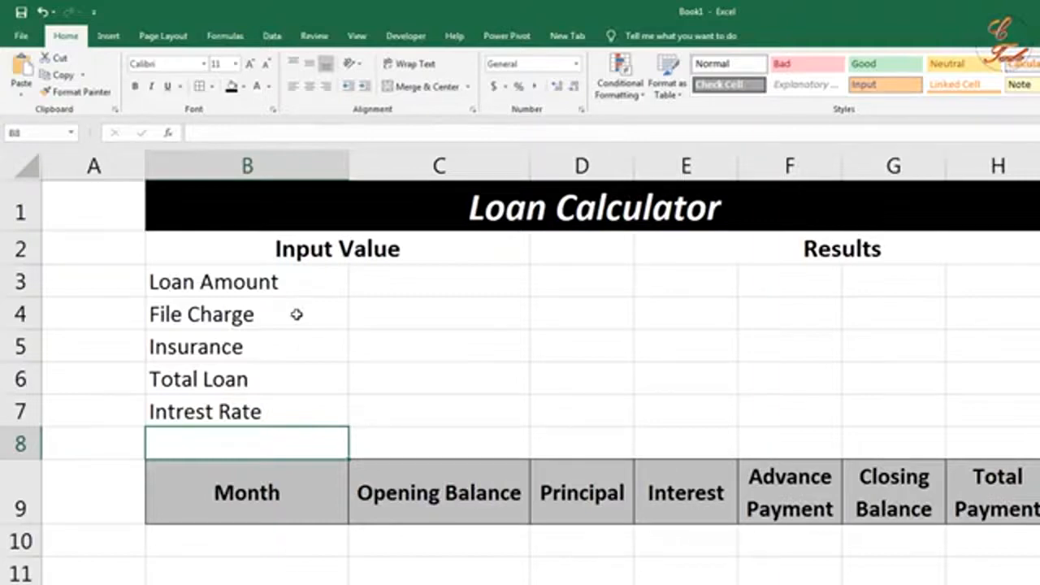
text(Month)
key(Return)
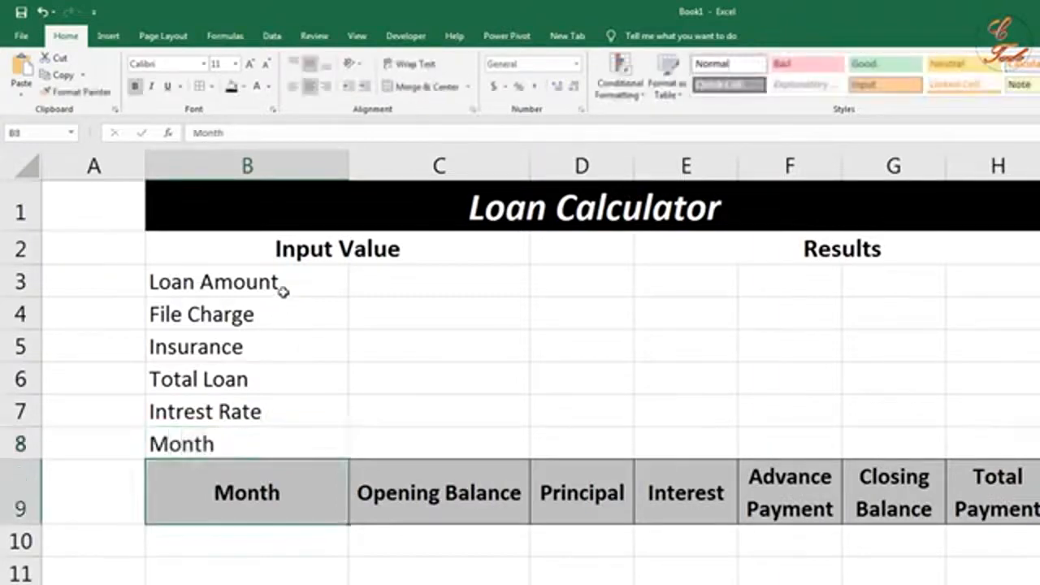
Make the Loan Amount and Total Loan labels bold and apply all borders to the input block B3:C8.
click(281, 284)
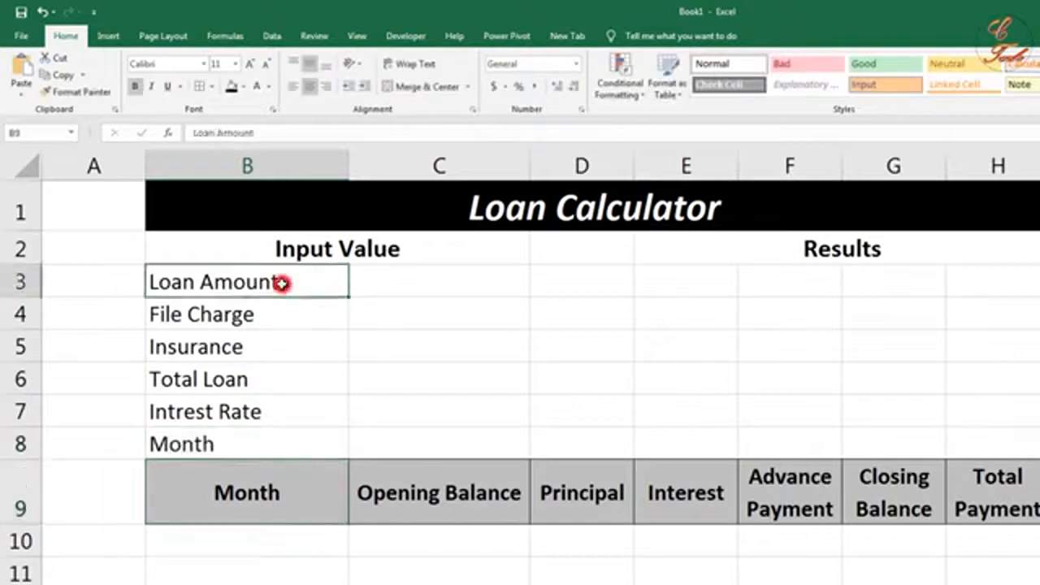
click(135, 86)
click(217, 382)
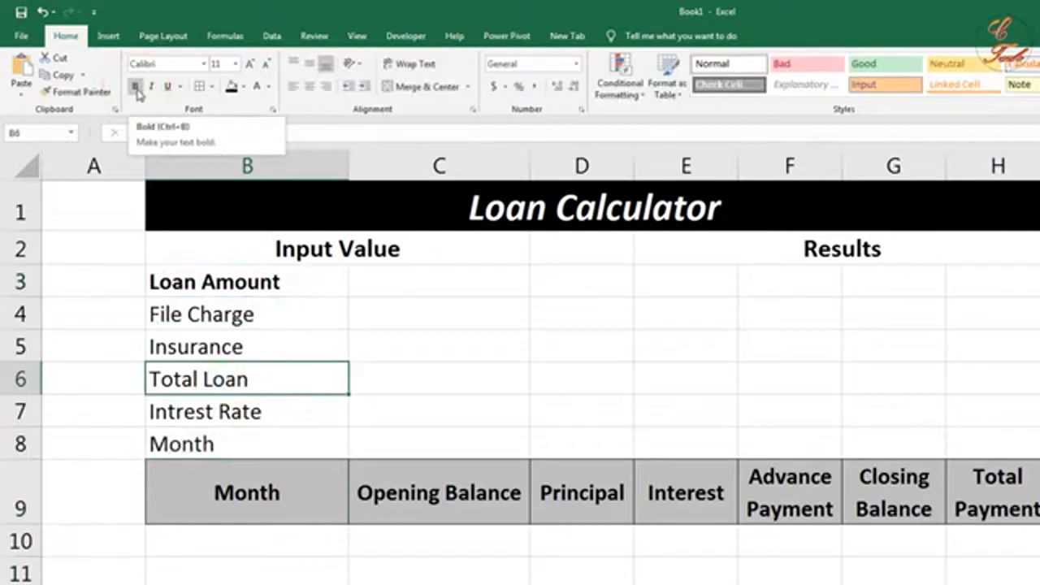
click(137, 89)
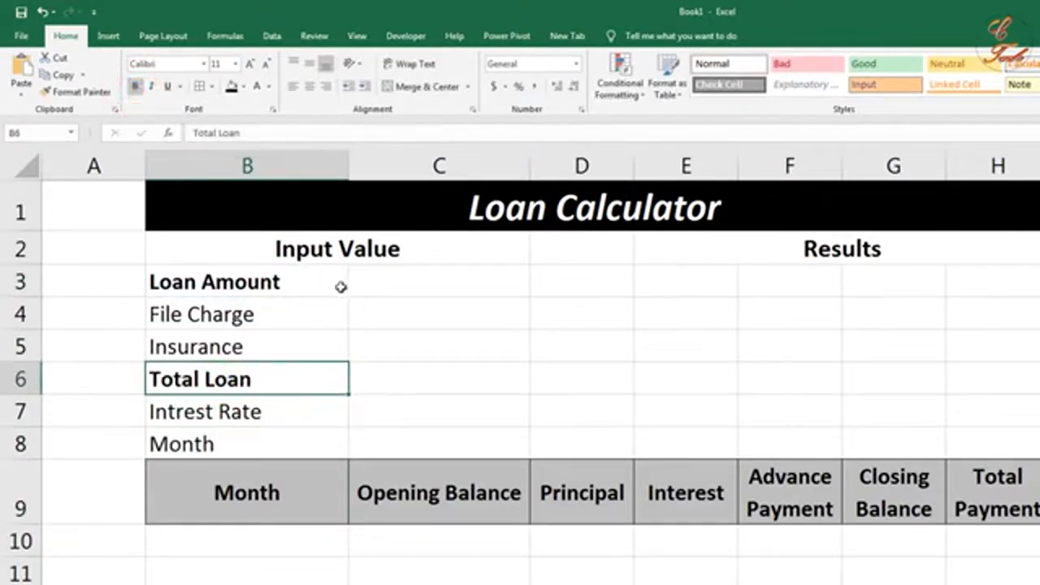
drag(268, 285, 480, 445)
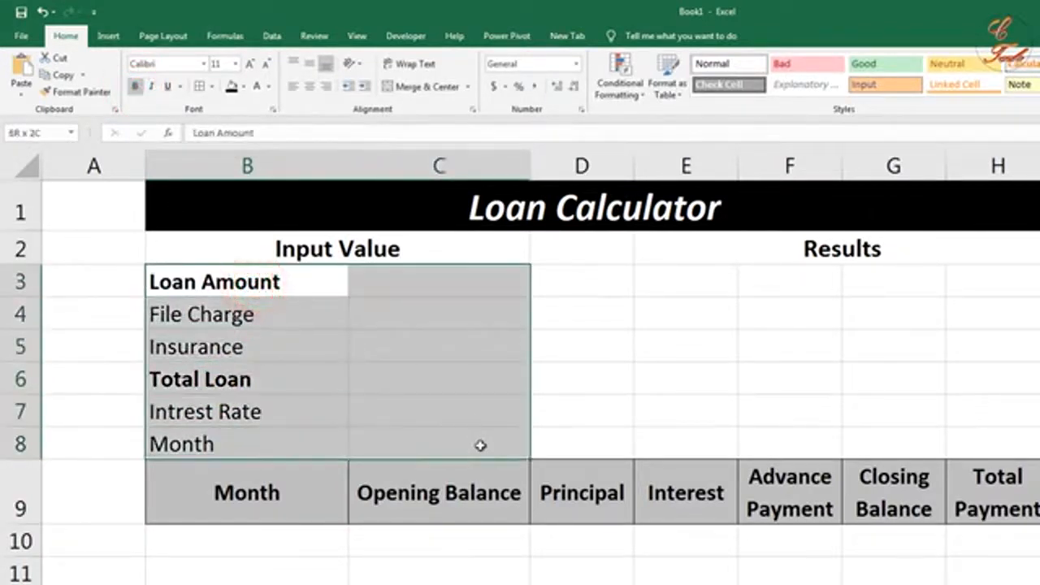
click(200, 86)
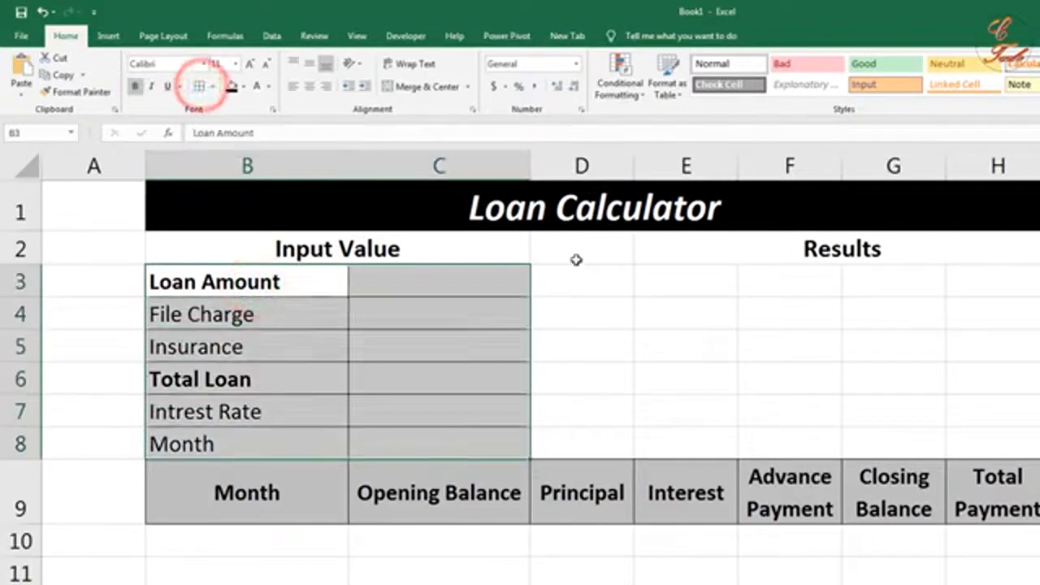
Merge and centre E3:F3 and G3:H3, and enter the label "Total Monthly Payment" in E3.
drag(673, 277, 782, 285)
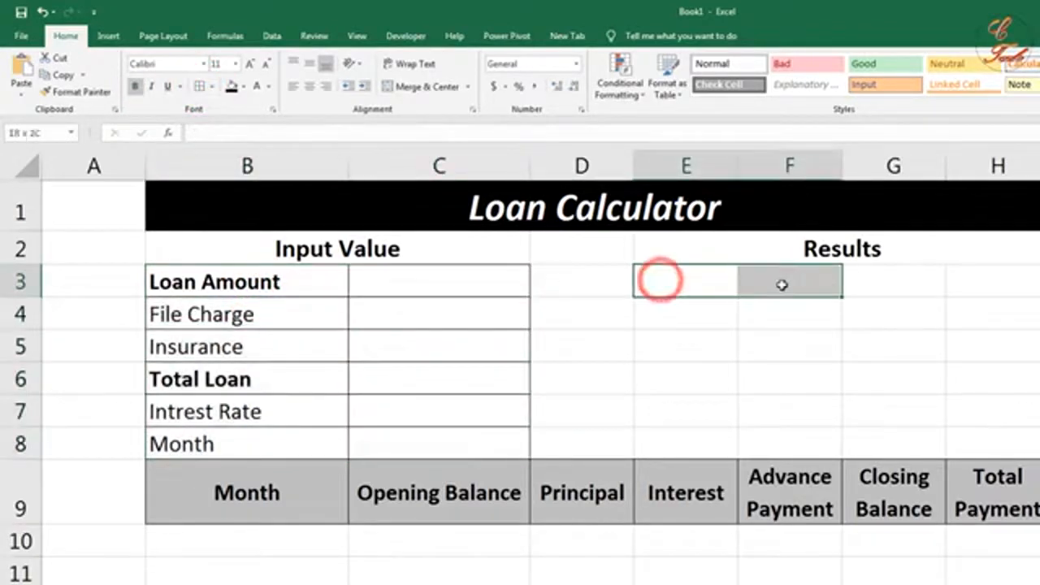
click(410, 86)
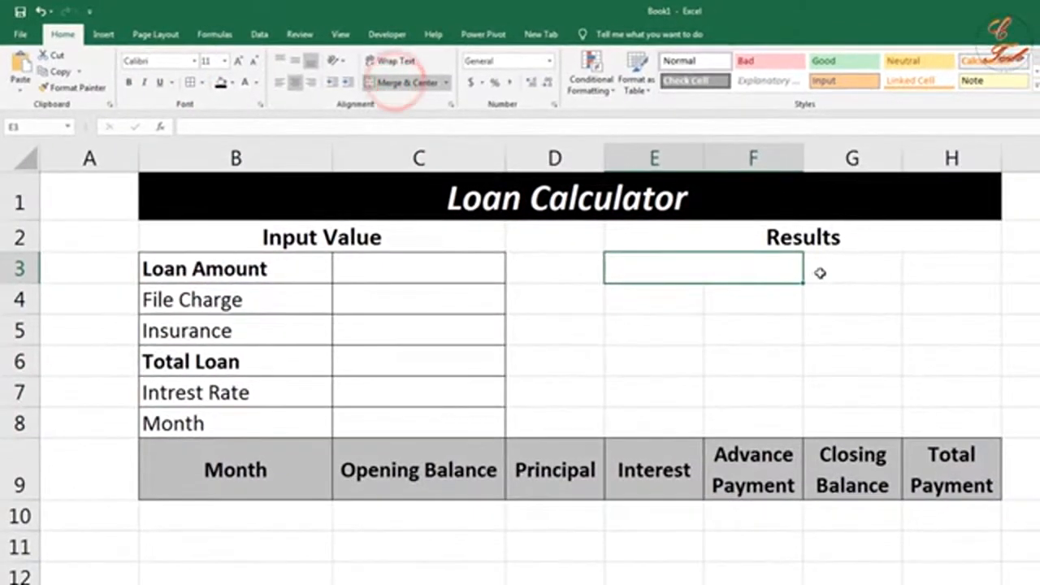
drag(874, 281, 996, 281)
click(406, 83)
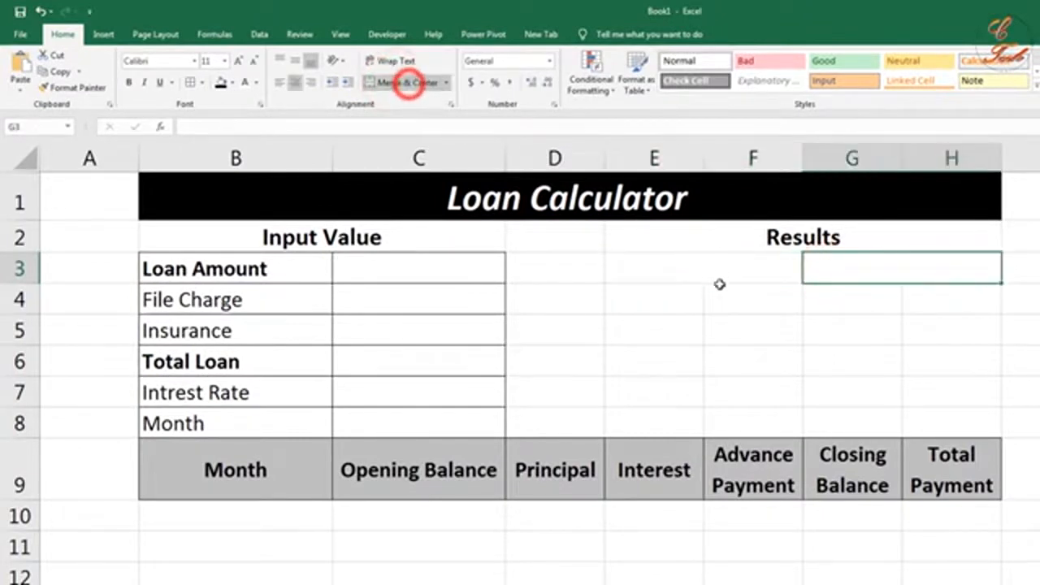
click(703, 271)
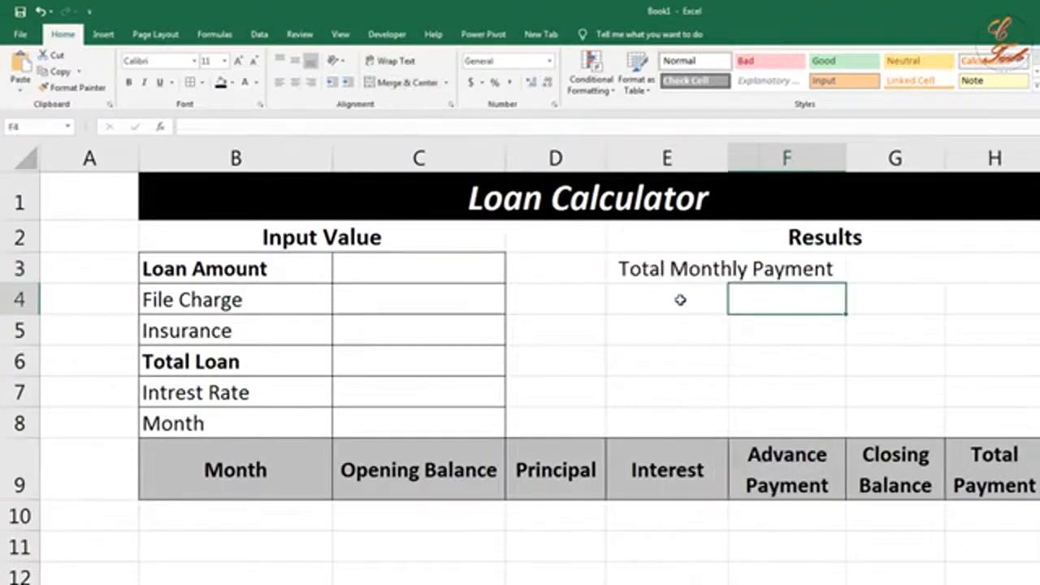
click(883, 270)
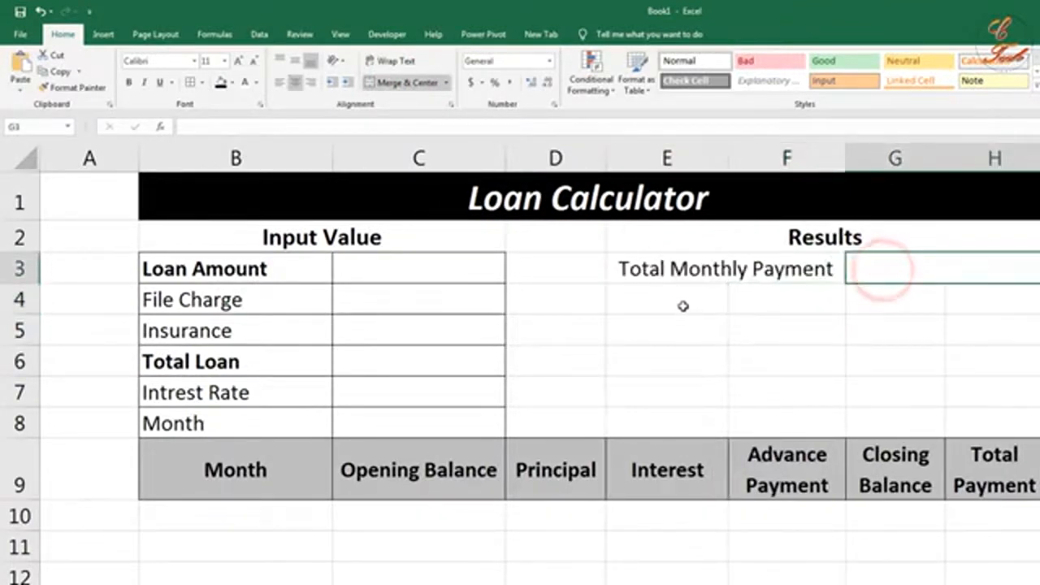
Merge and centre E5:F5 and enter the label "Total Payments".
click(655, 325)
drag(734, 333, 782, 332)
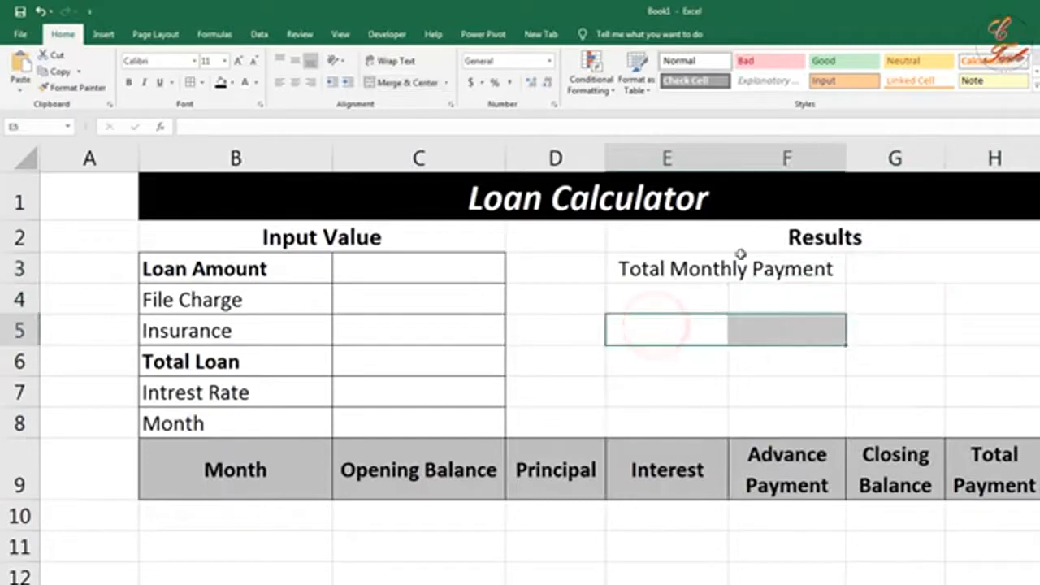
click(413, 82)
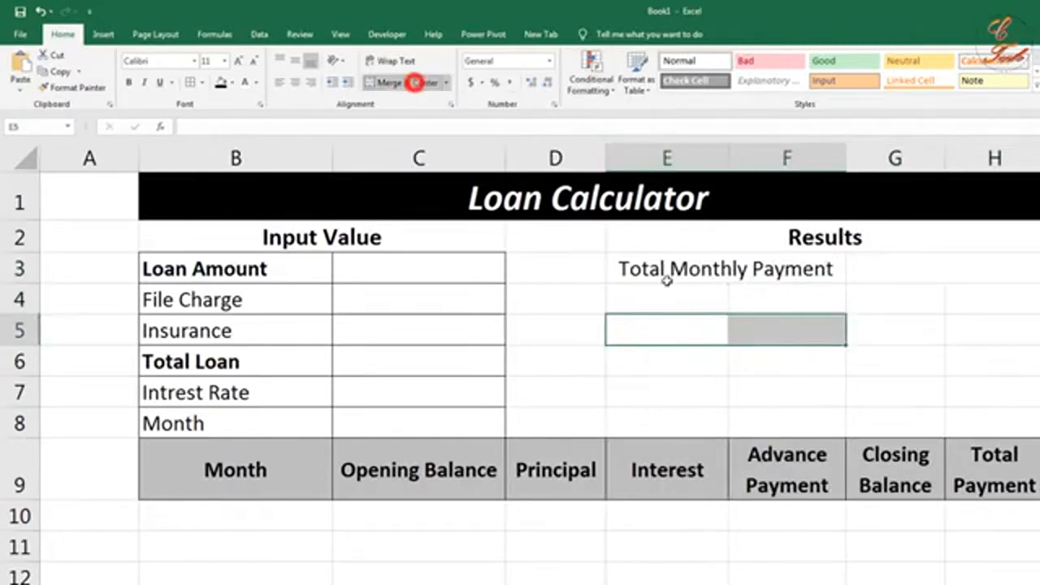
click(680, 332)
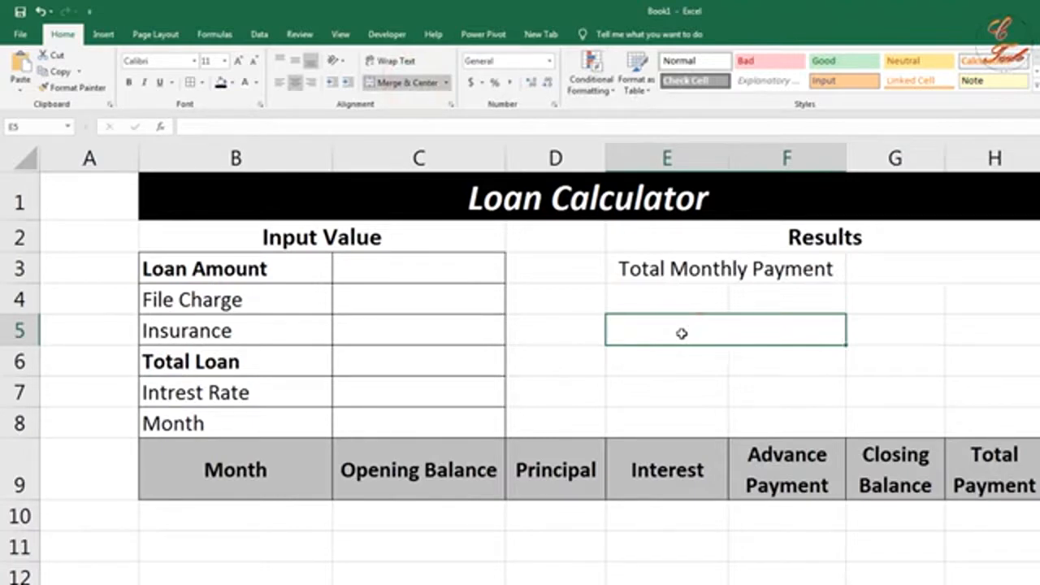
text(Total Payments)
Merge and centre E7:F7 and enter the label "Total interest Paid".
drag(629, 391, 766, 391)
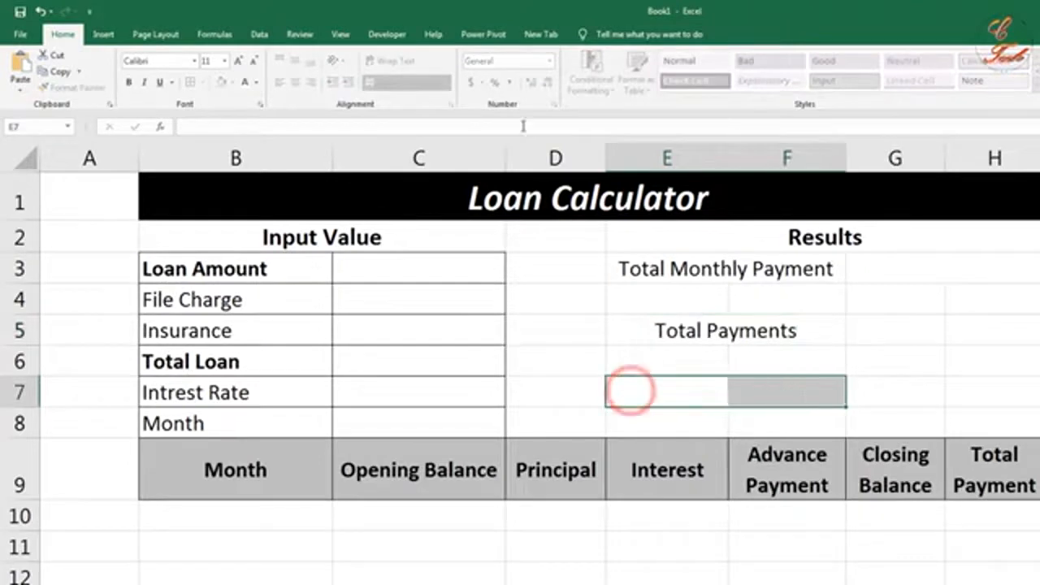
click(404, 82)
click(652, 388)
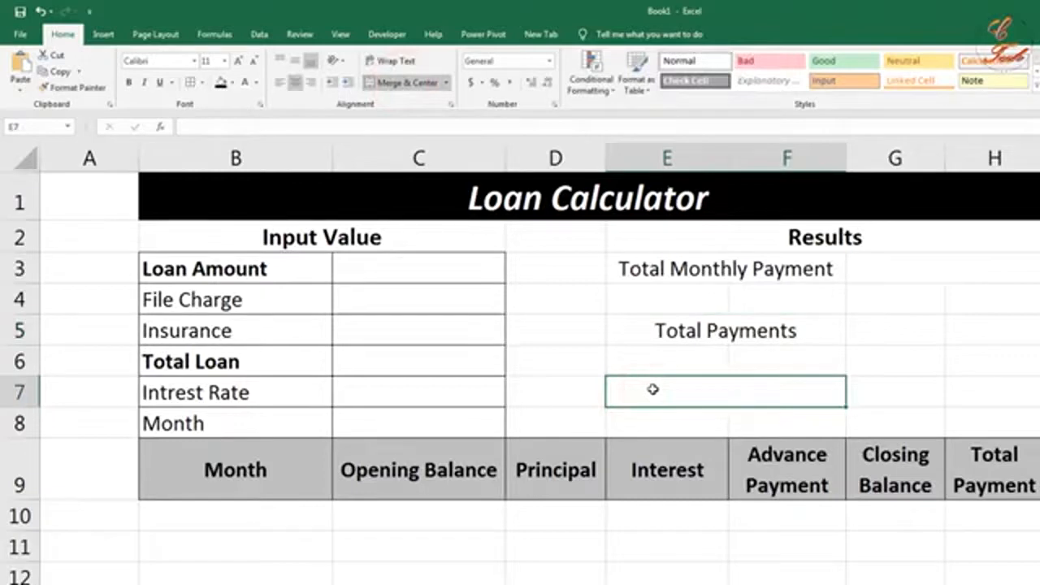
text(Total interest Paid)
Merge and centre the result value cells G5:H5 and G7:H7.
drag(864, 330, 977, 324)
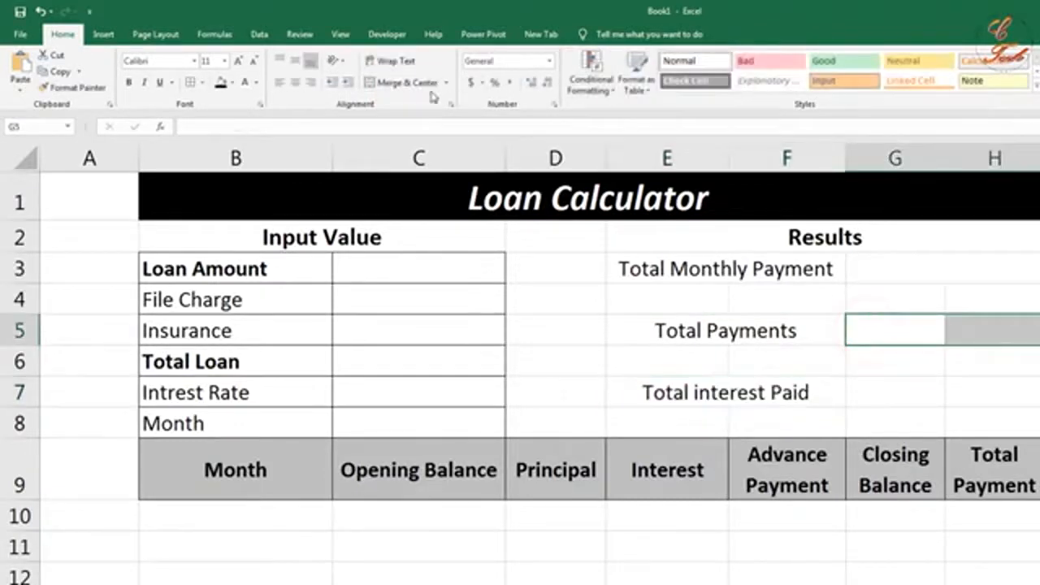
click(417, 82)
drag(880, 390, 975, 392)
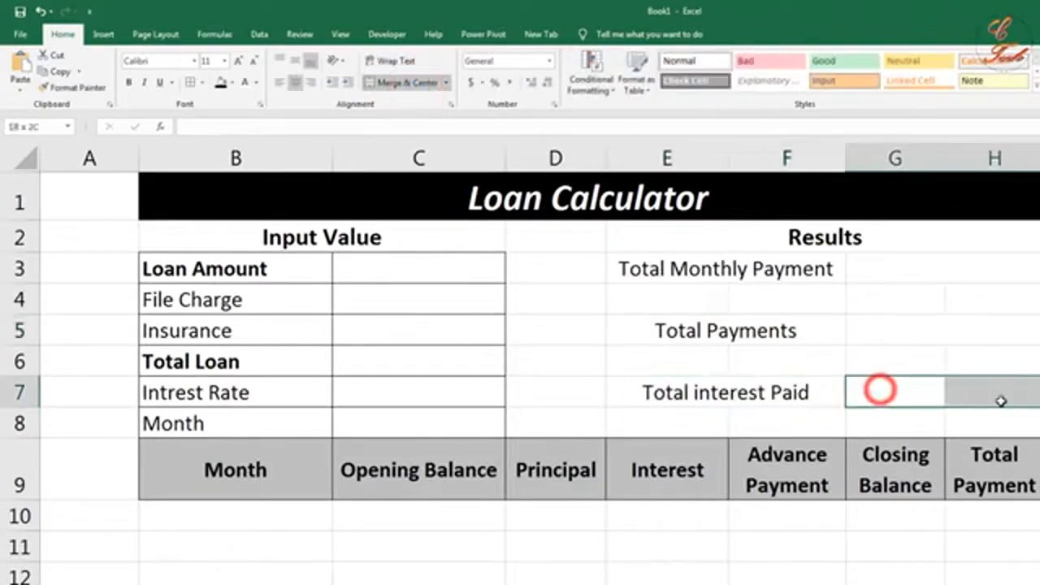
click(389, 82)
Fill the input and results area B2:H8 with white.
drag(159, 233, 886, 428)
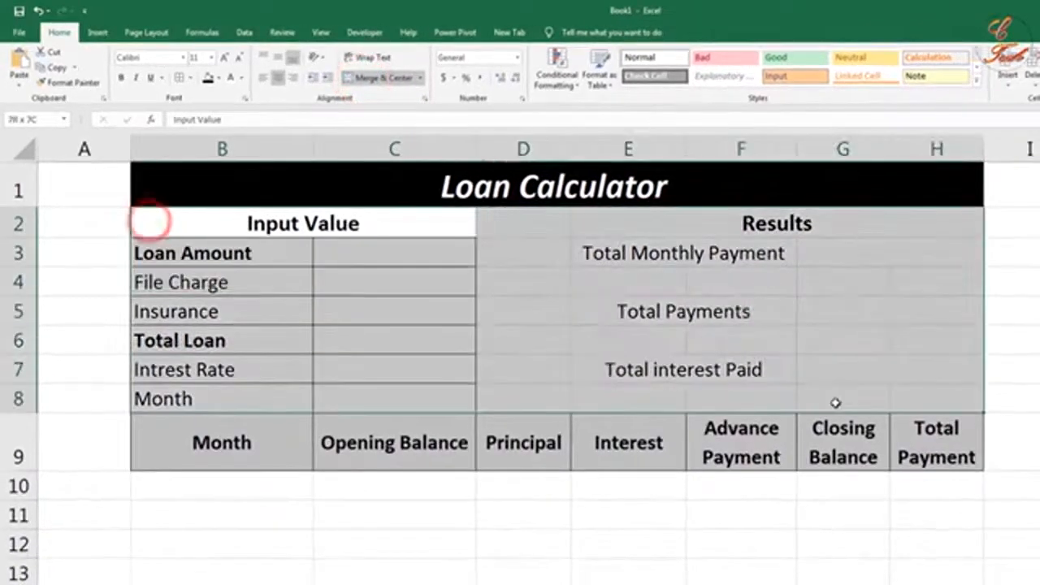
drag(835, 403, 835, 403)
click(216, 77)
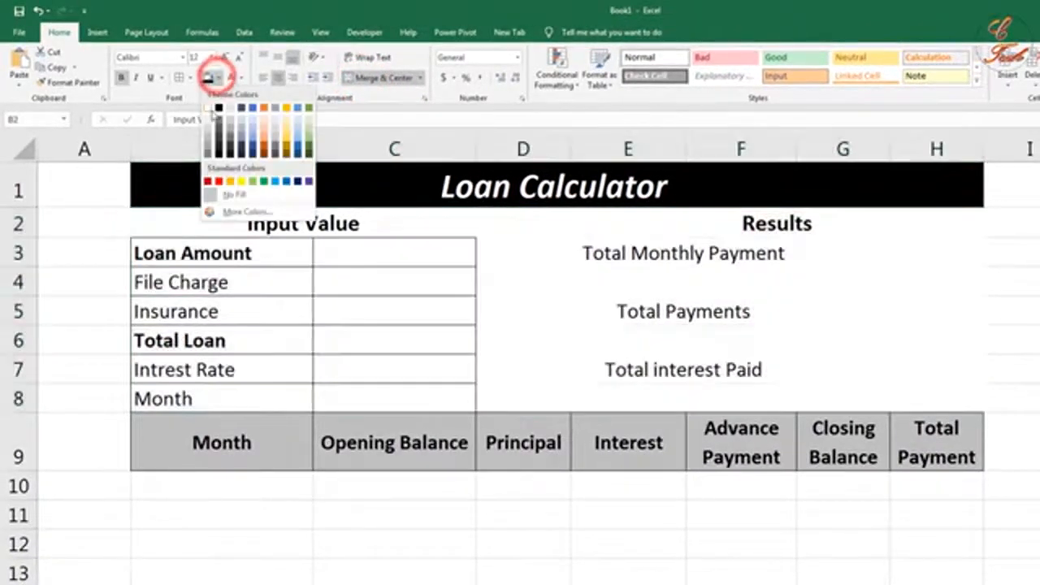
click(211, 107)
Apply all borders to the three result rows E3:H3, E5:H5 and E7:H7.
click(622, 266)
drag(621, 265, 934, 261)
click(179, 77)
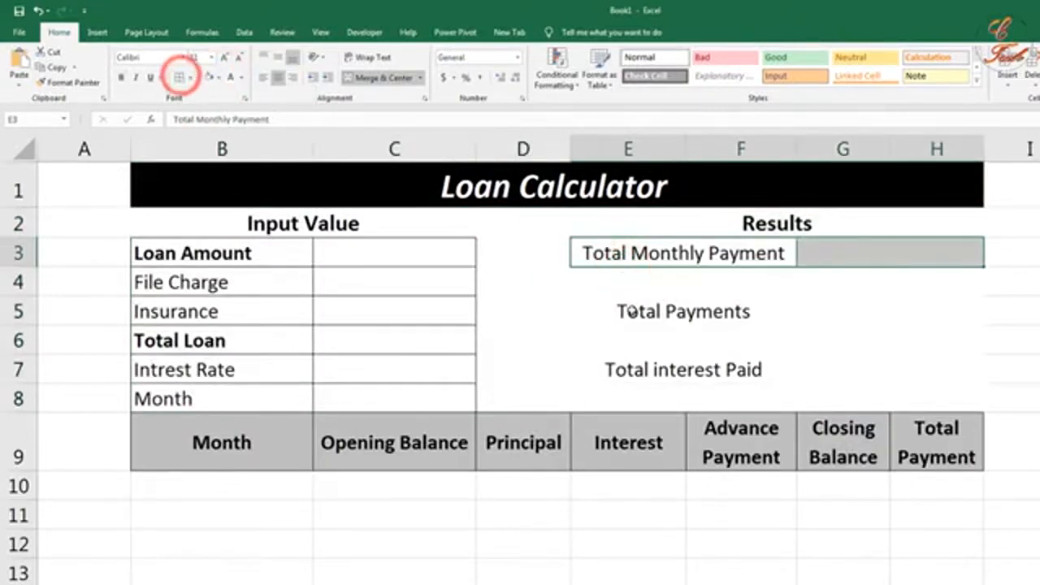
drag(631, 311, 934, 313)
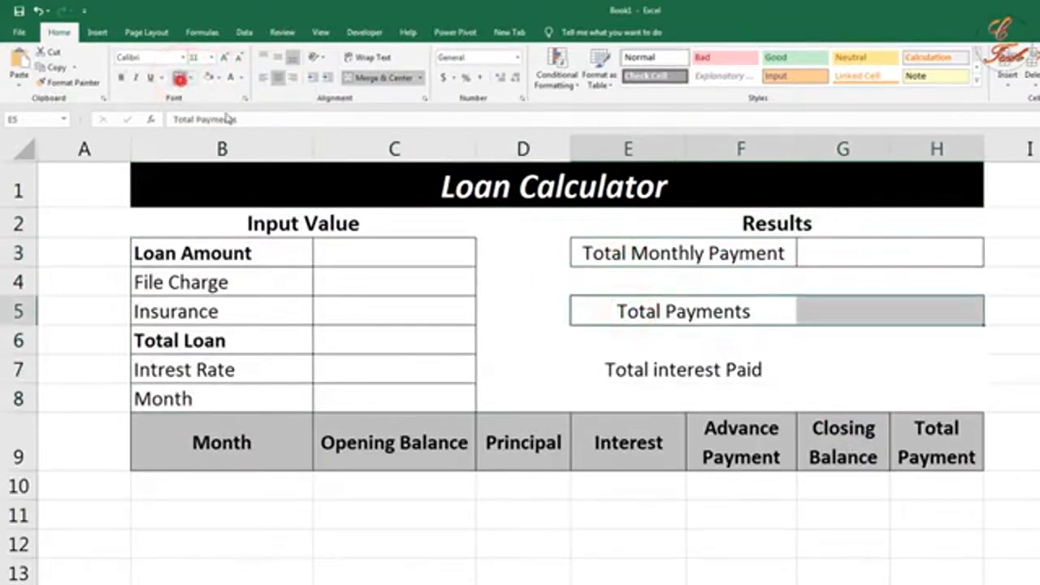
click(180, 77)
drag(620, 372, 934, 370)
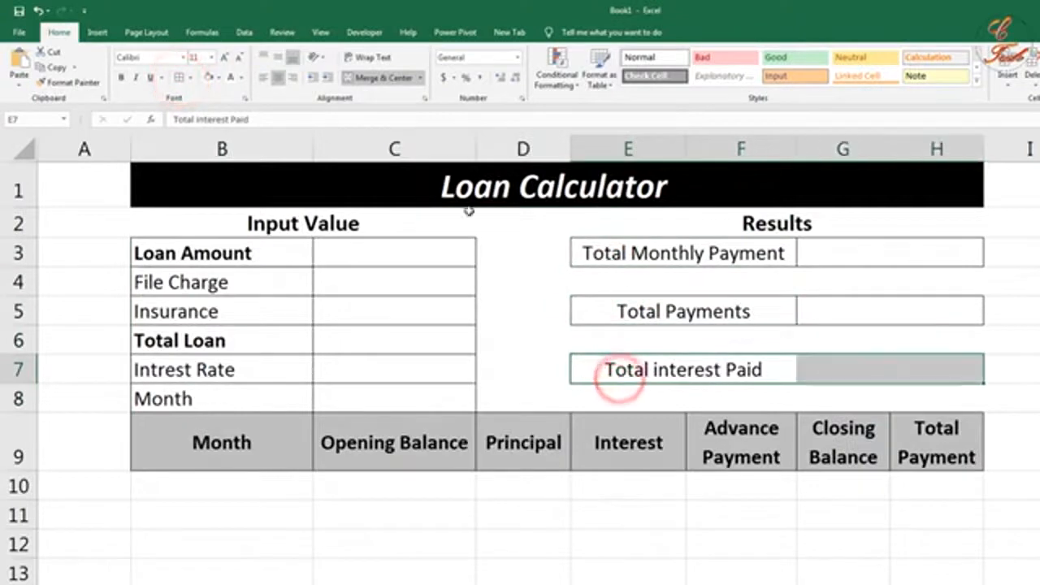
click(179, 78)
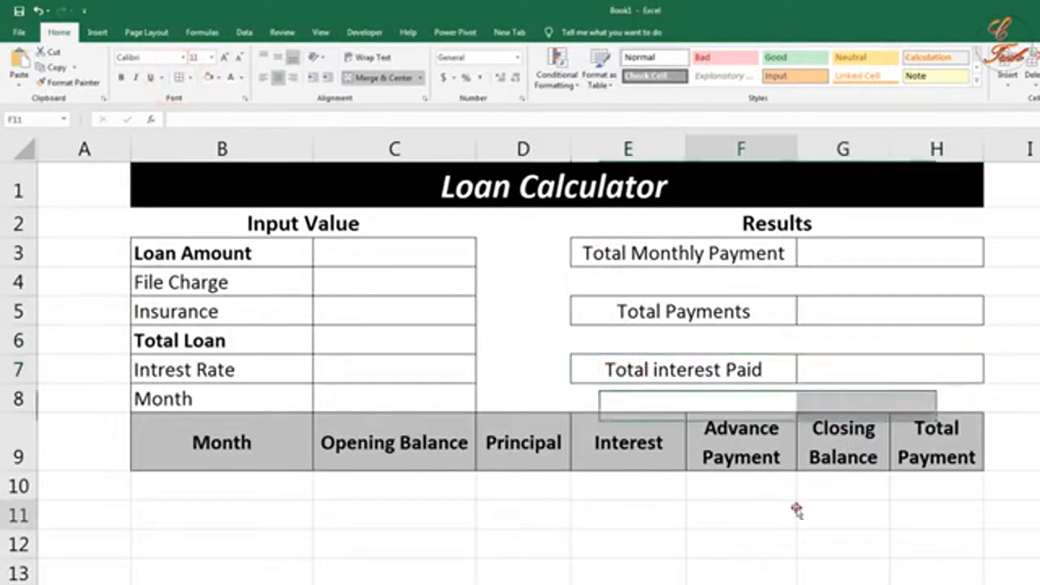
click(793, 509)
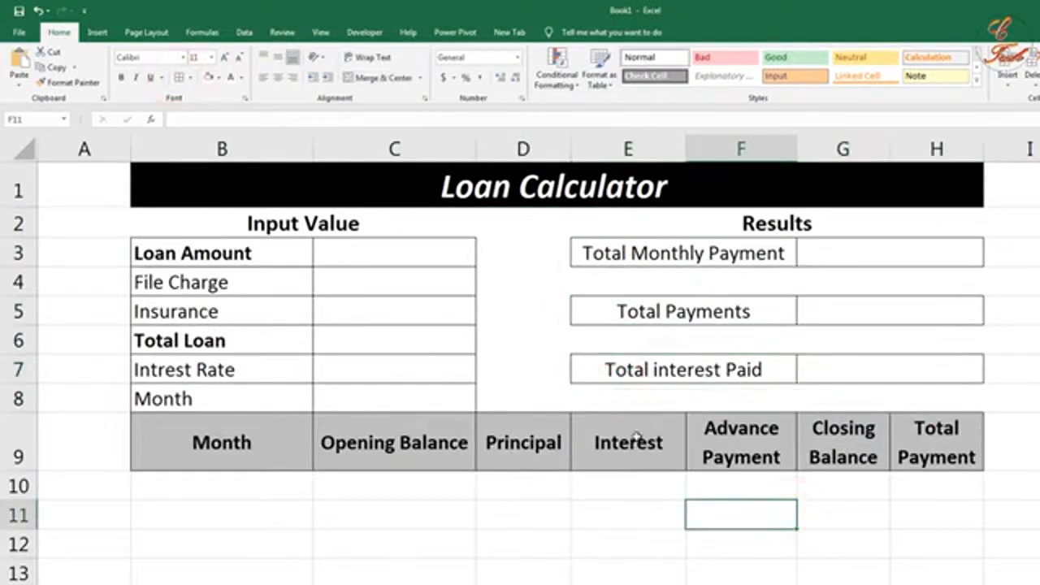
Apply all borders to the empty repayment table rows below the headers, from row 10 down across columns B to H.
scroll(630, 437, down, 1)
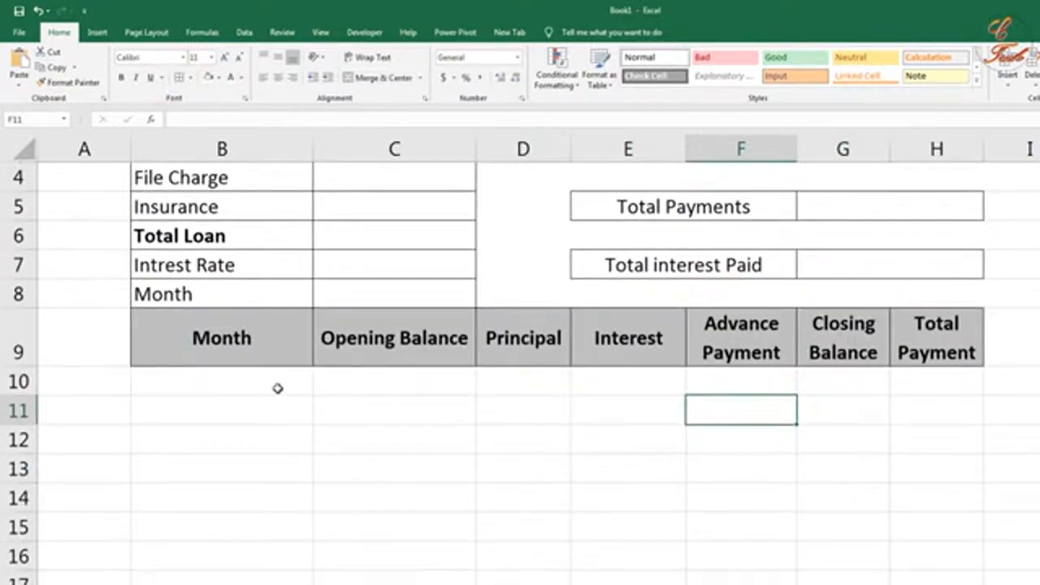
drag(243, 387, 942, 578)
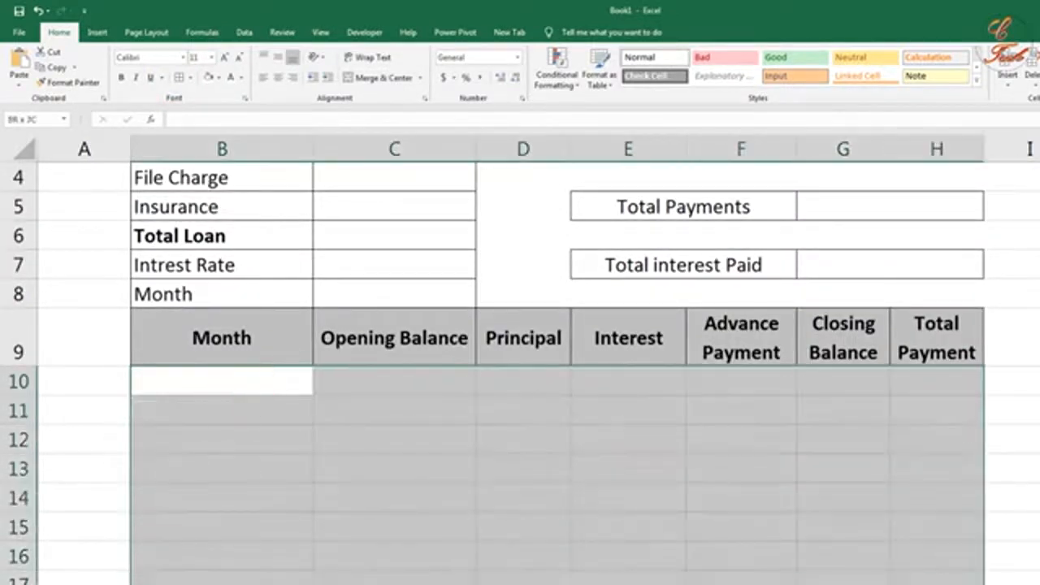
click(177, 78)
click(427, 439)
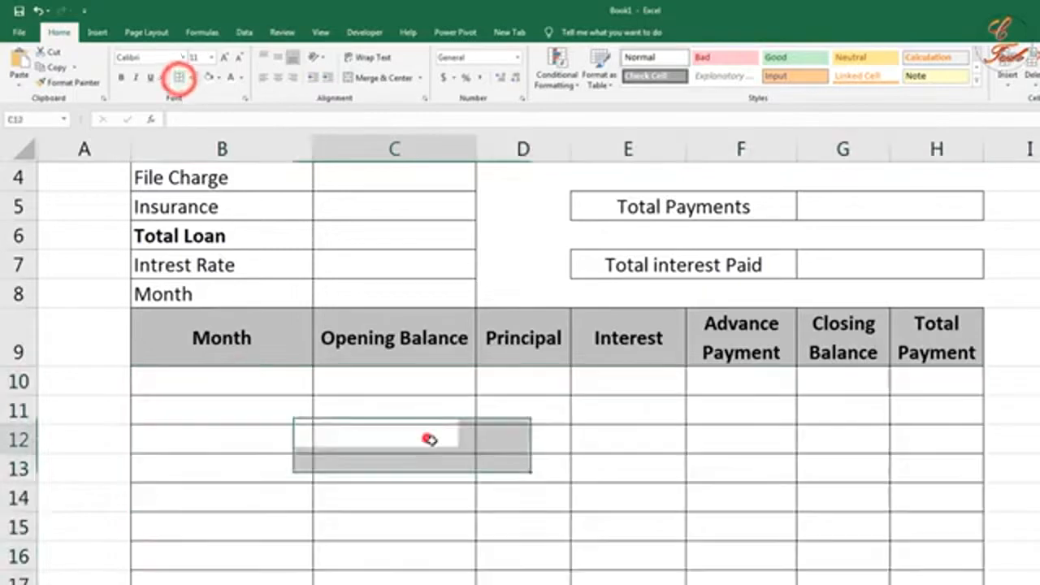
Enter the loan amount 100000 in C3.
scroll(430, 442, up, 1)
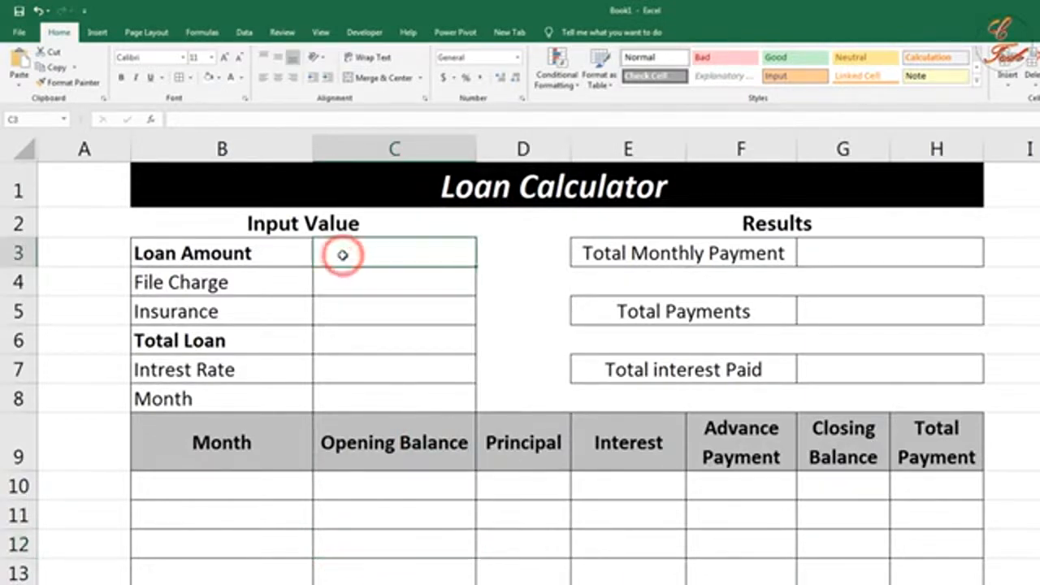
text(10000)
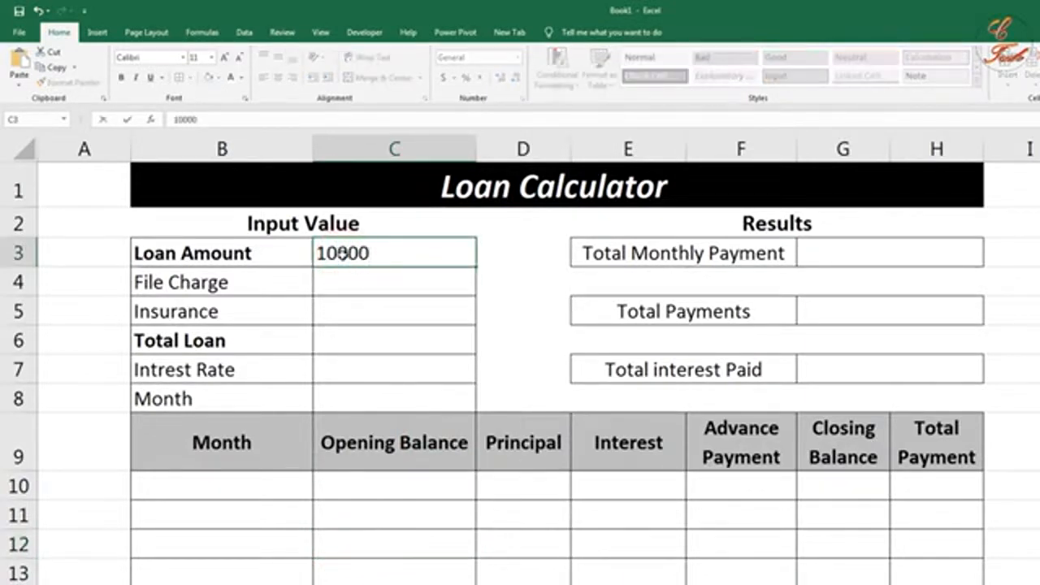
text(0)
click(360, 314)
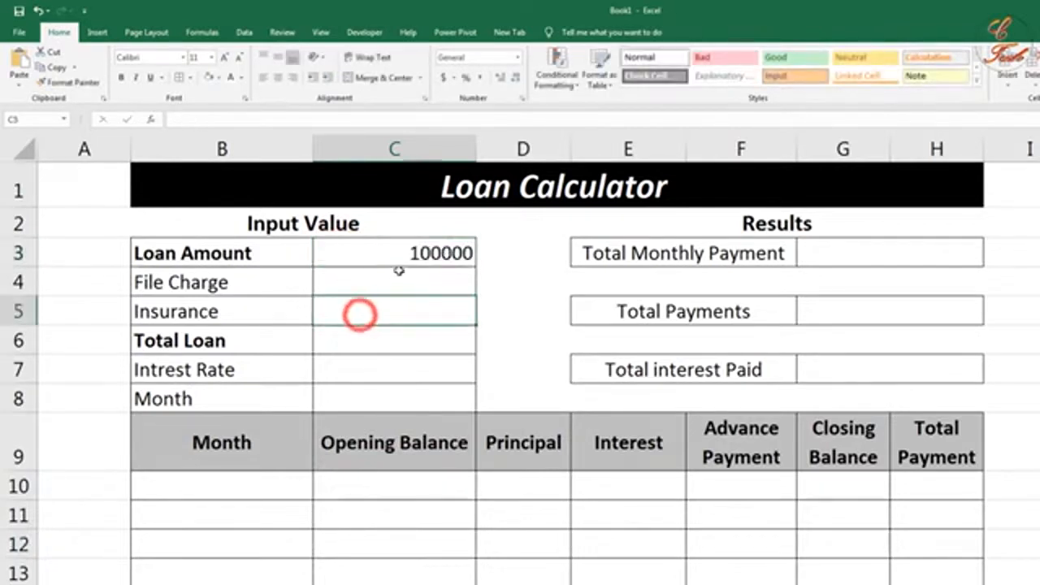
Enter the formula =C3+C4+C5 in C6 to add up the total loan.
click(396, 284)
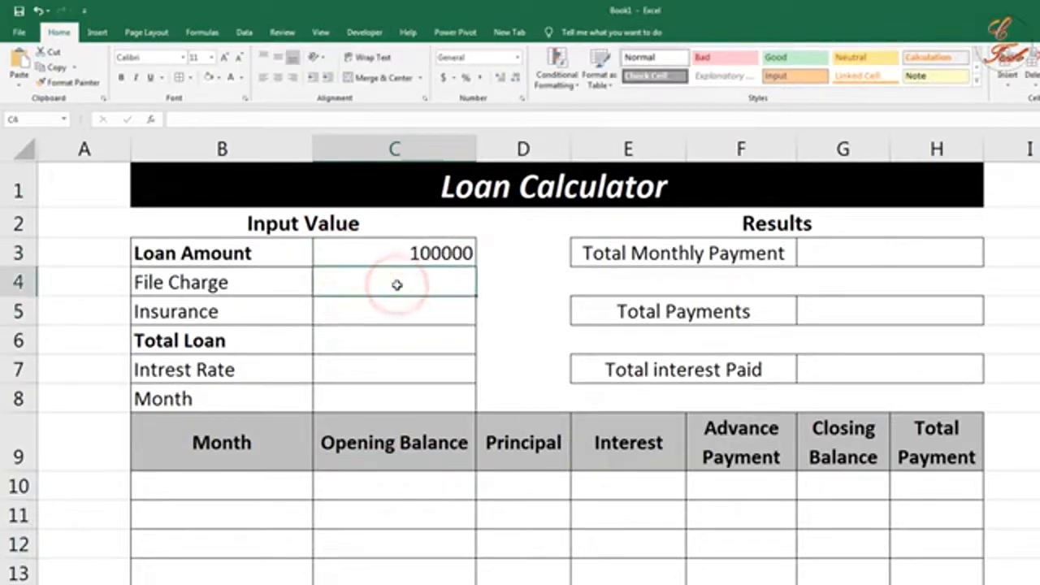
click(413, 313)
click(410, 342)
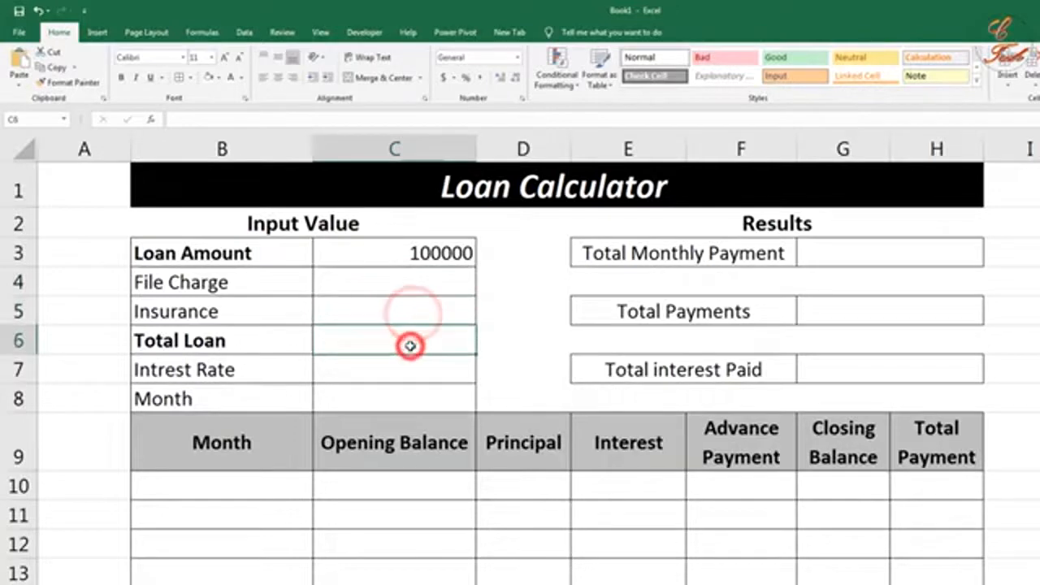
click(370, 349)
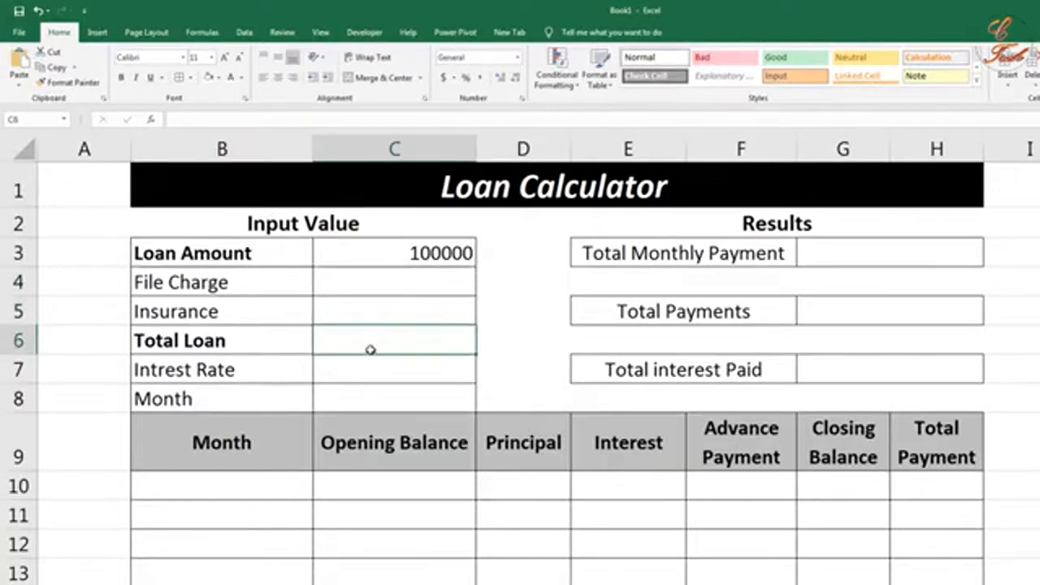
text(=)
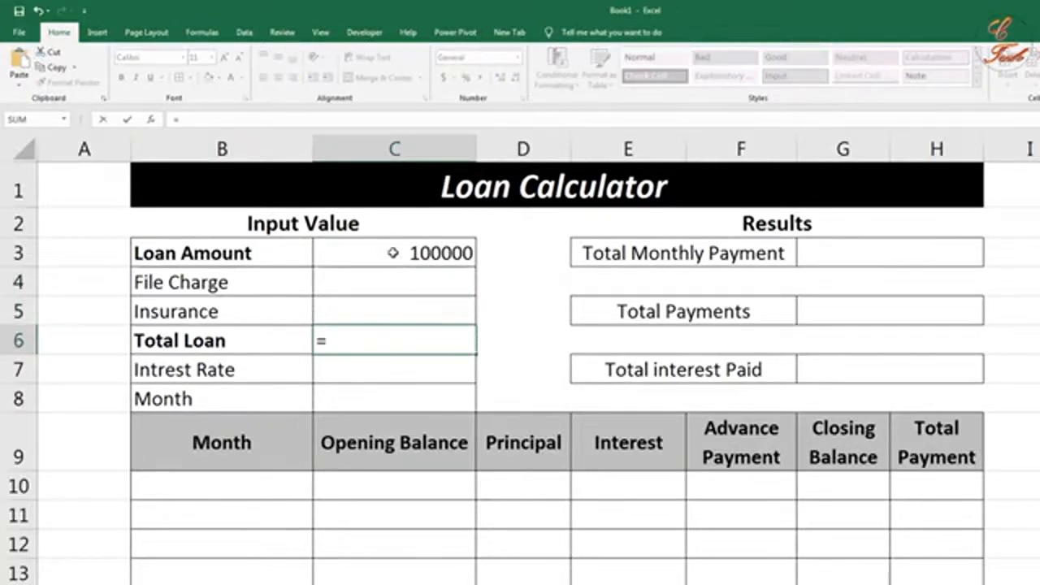
click(392, 253)
text(+)
click(402, 281)
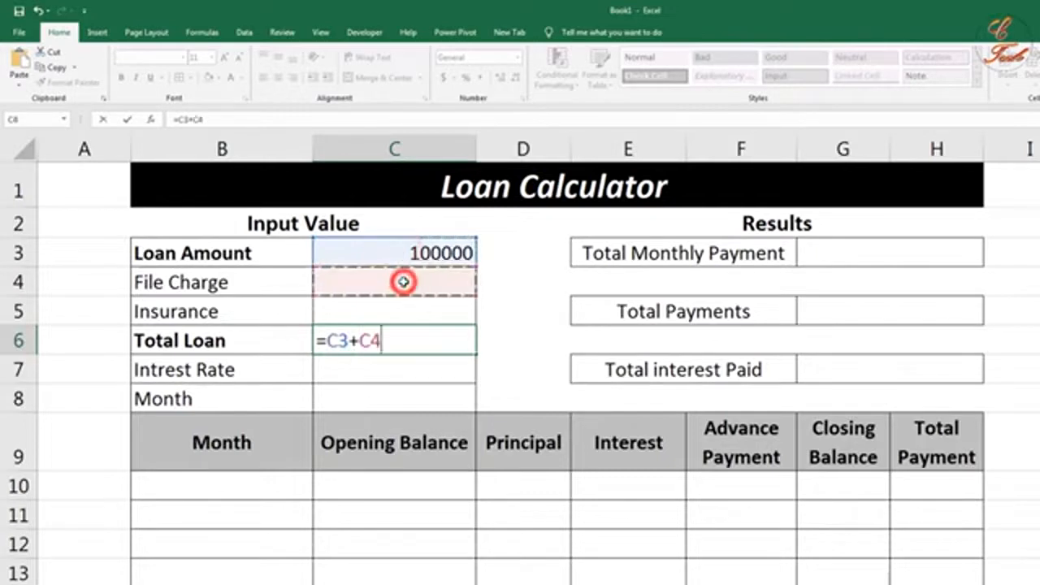
text(+)
click(401, 311)
key(Return)
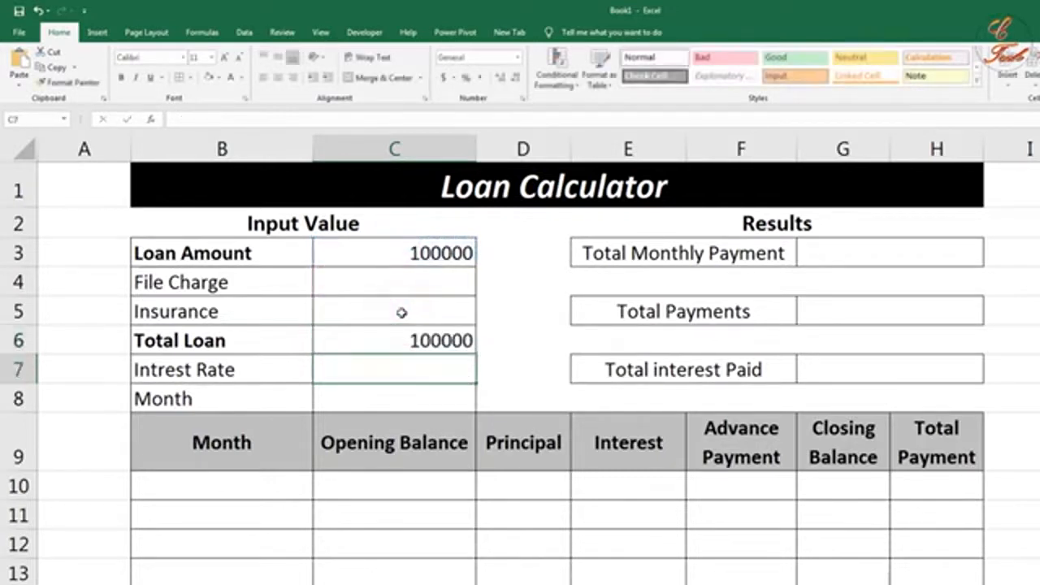
Format the interest rate cell C7 as a percentage and enter 12% in it.
click(385, 374)
click(518, 57)
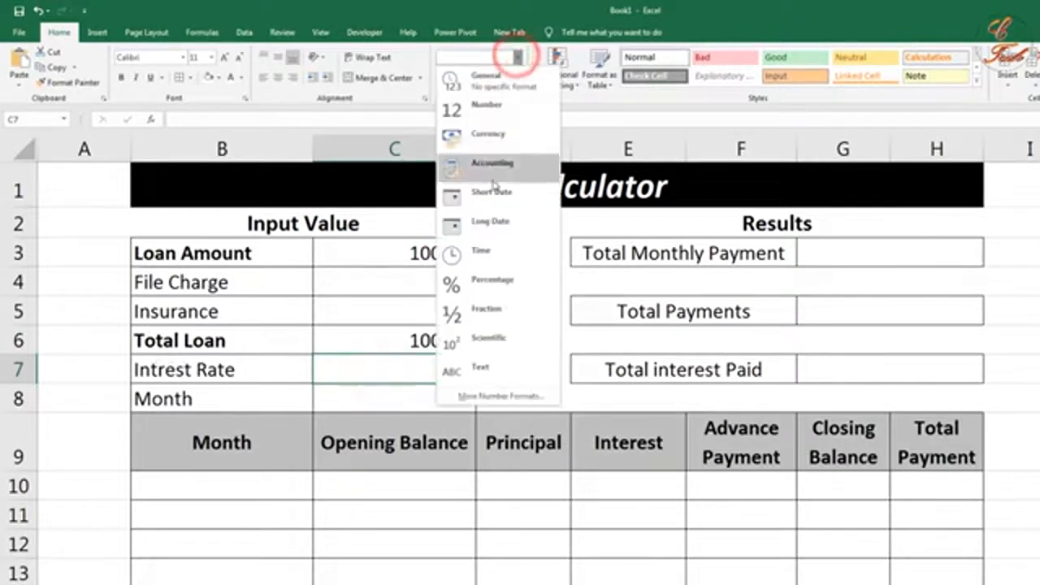
click(483, 284)
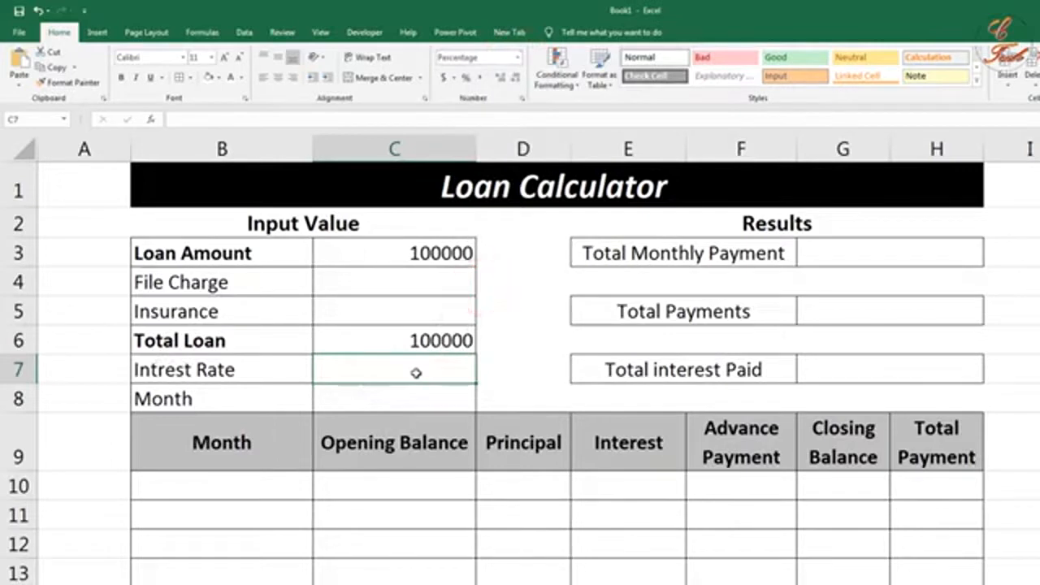
text(12)
key(Return)
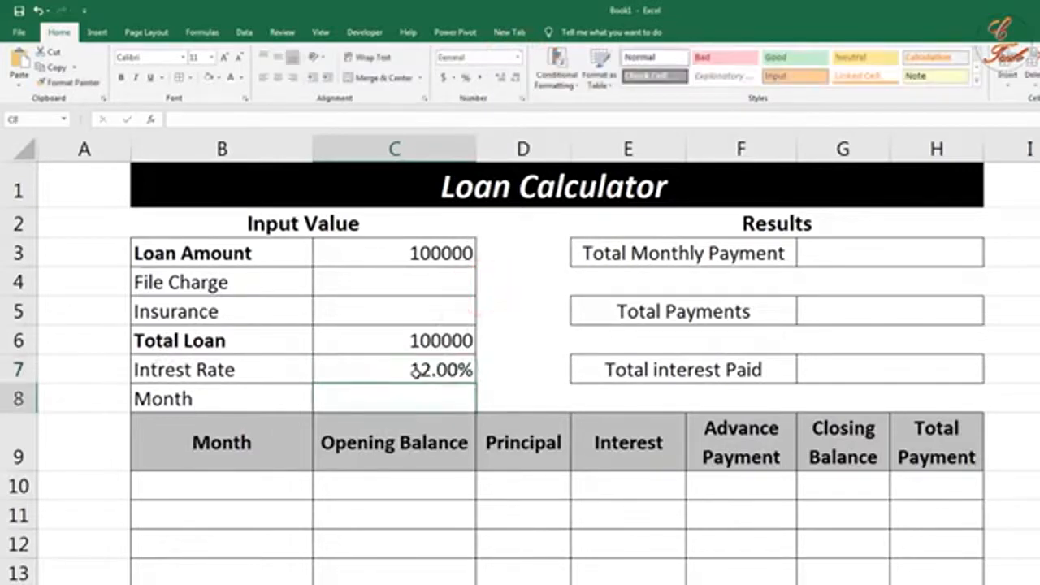
click(415, 372)
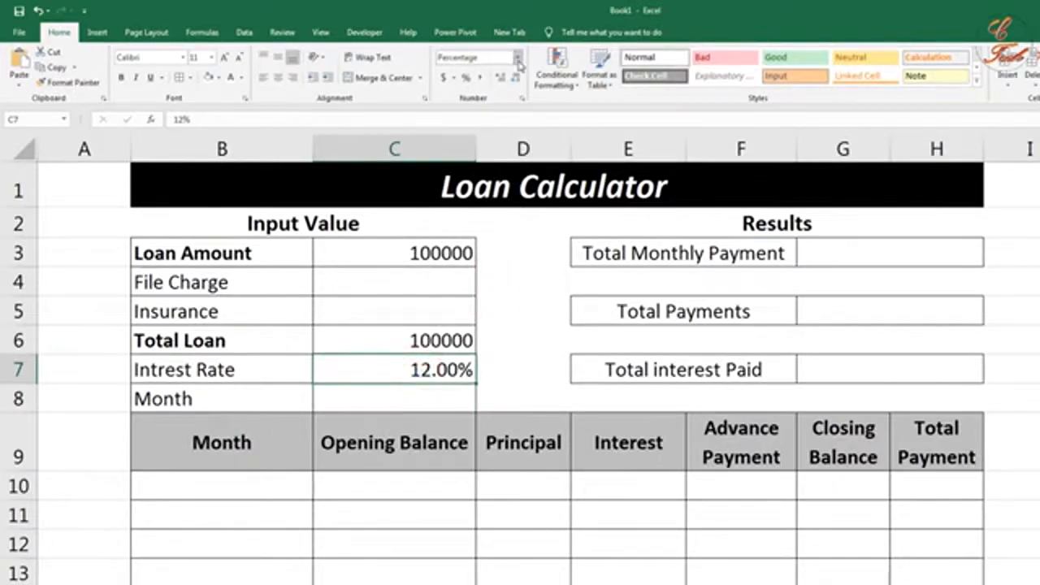
Enter 12 as the number of months in C8.
click(431, 398)
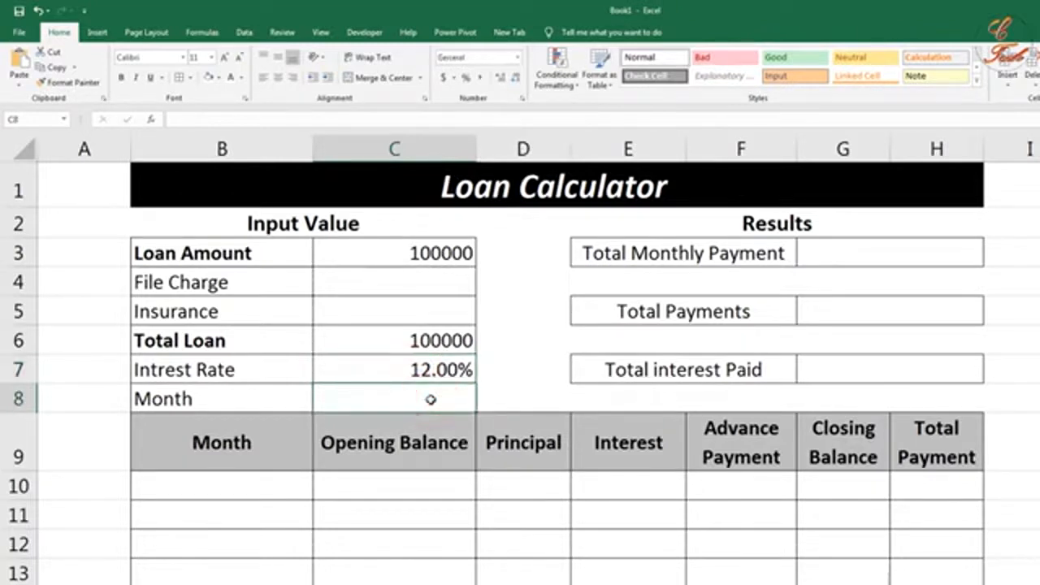
text(12)
key(Return)
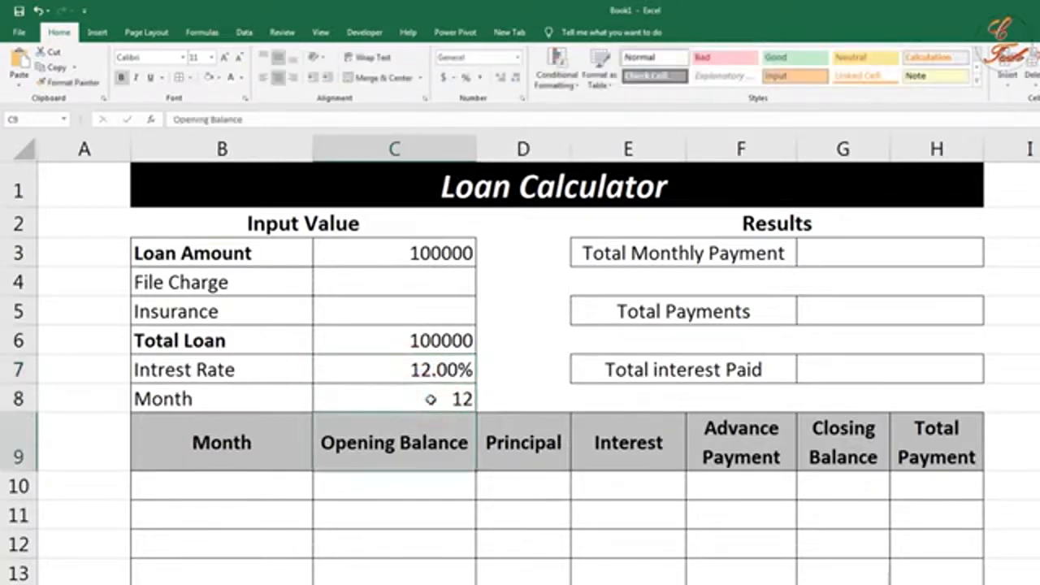
click(430, 398)
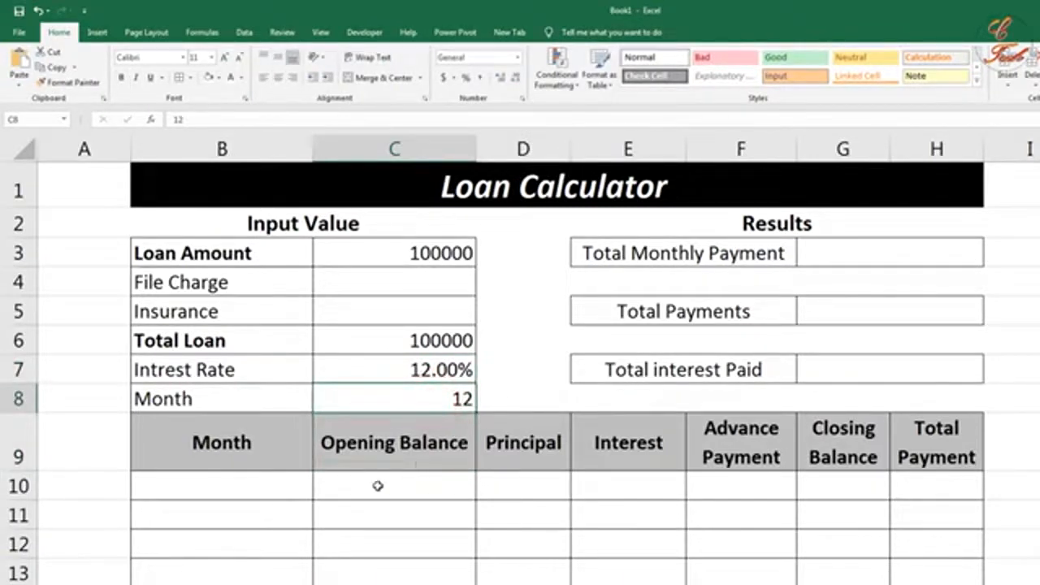
Enter 1 as the first month number in B10 of the repayment table.
click(241, 490)
text(1)
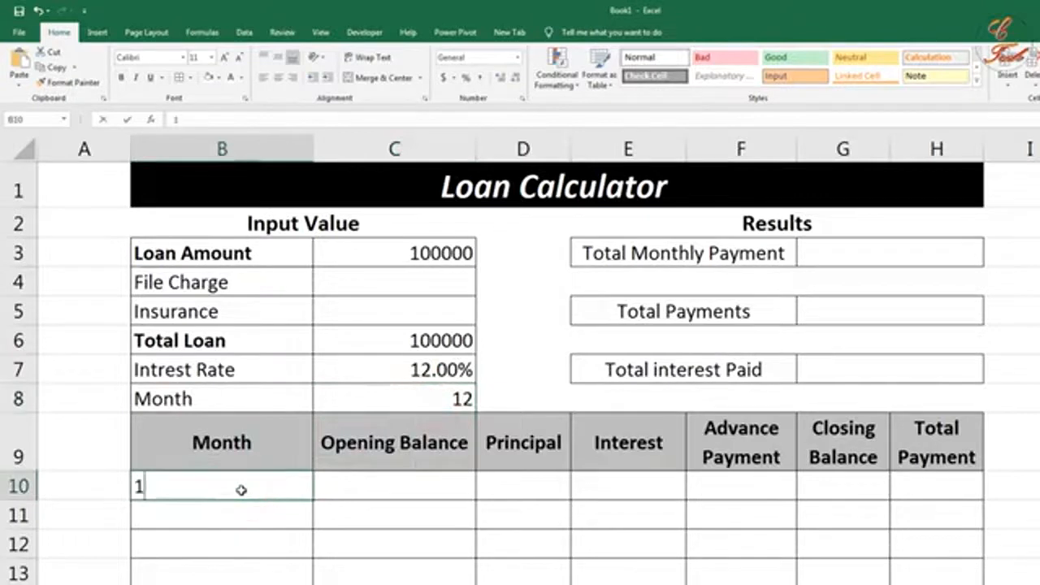
key(Return)
click(240, 489)
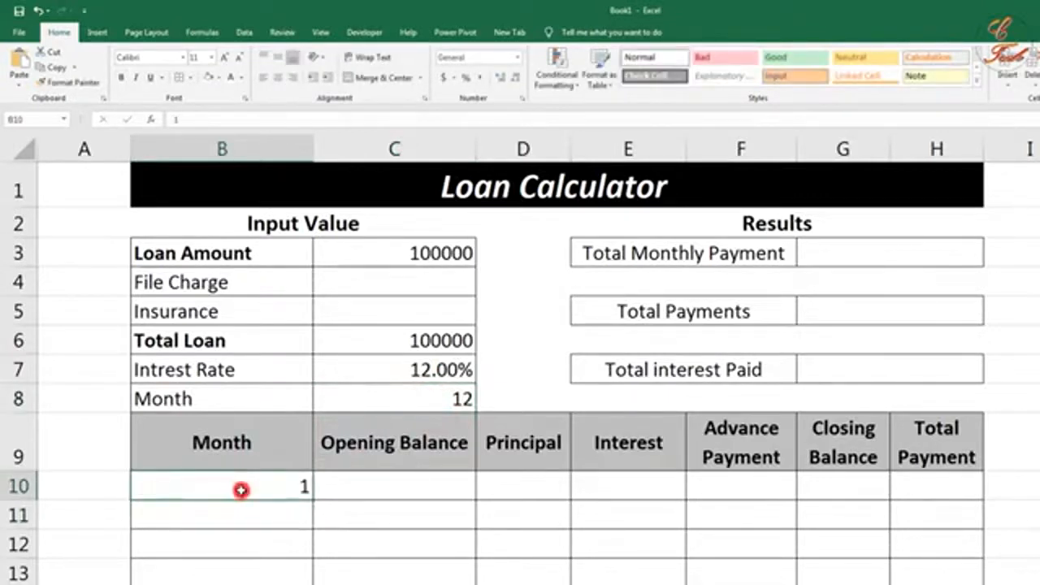
Centre the contents of column B horizontally and align them to the middle vertically.
click(239, 151)
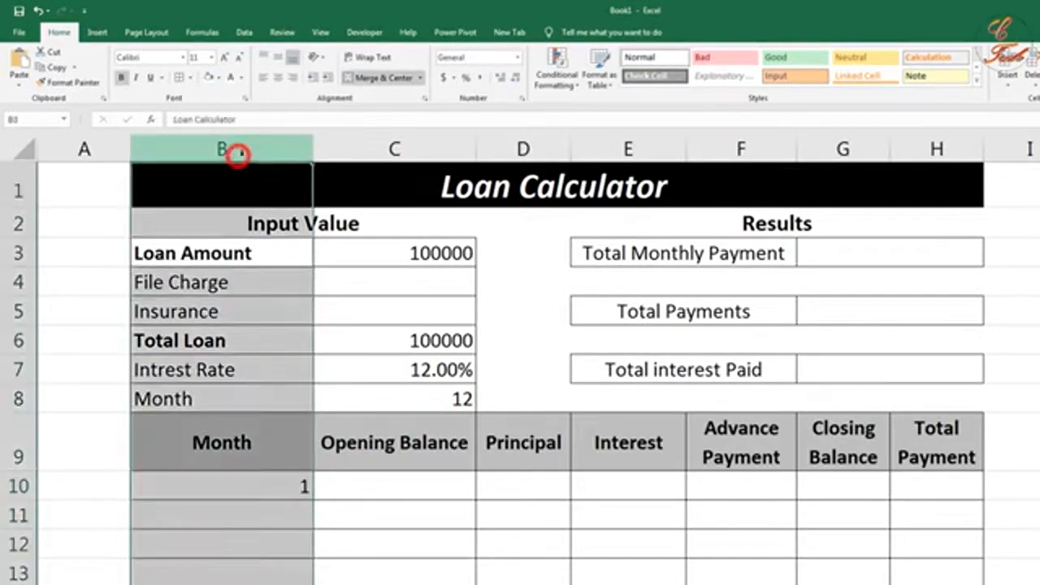
click(277, 78)
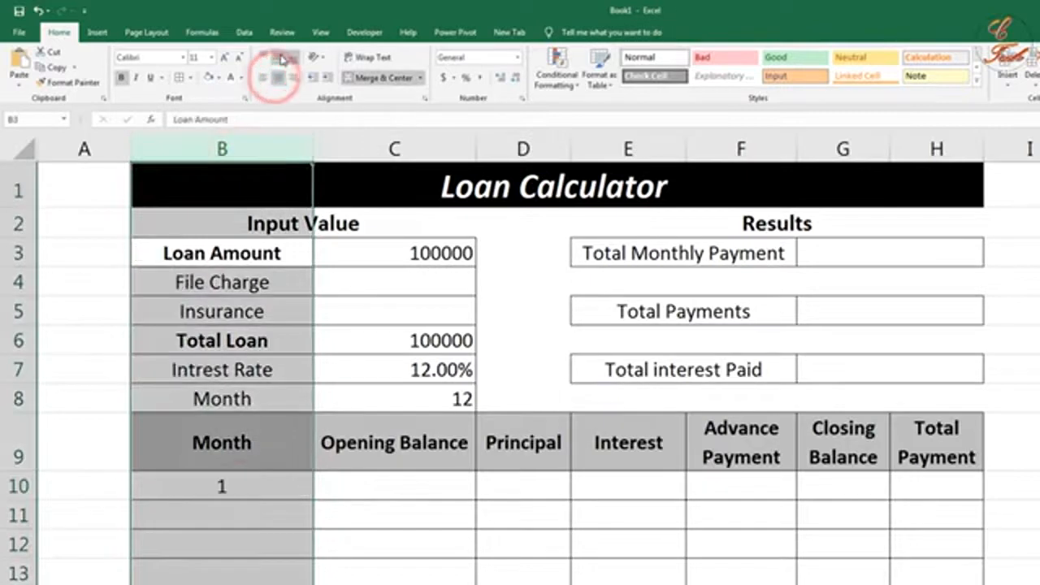
click(278, 58)
Left-align the input labels in B4:B8, from File Charge to Month.
drag(226, 255, 221, 371)
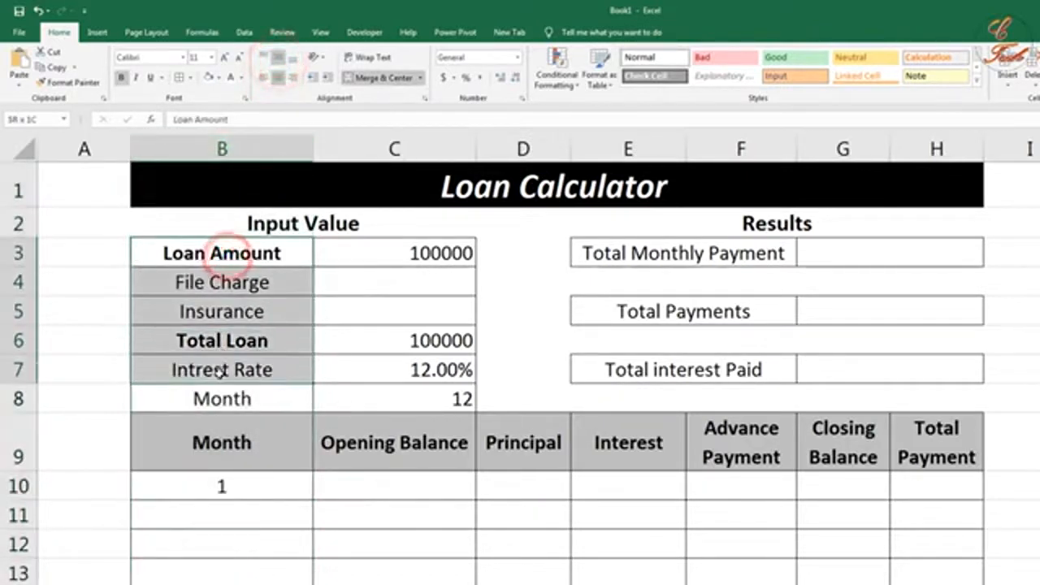
drag(225, 281, 228, 398)
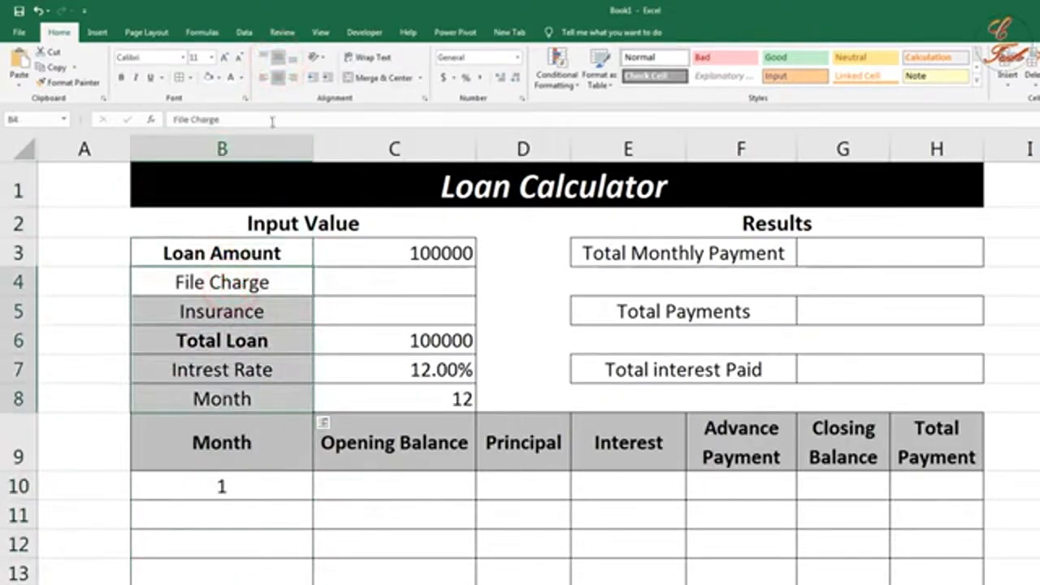
click(264, 77)
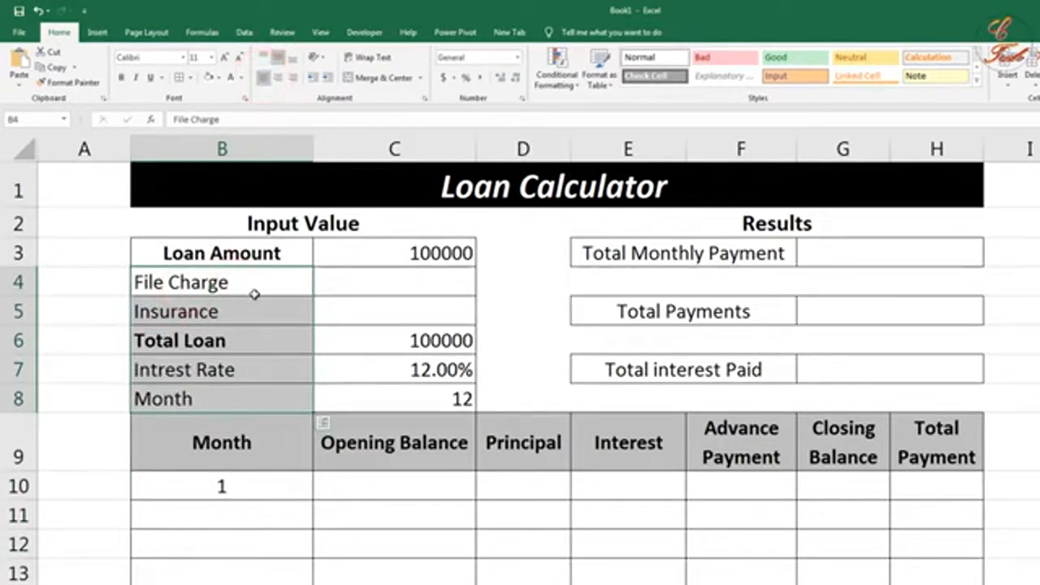
click(248, 535)
click(242, 493)
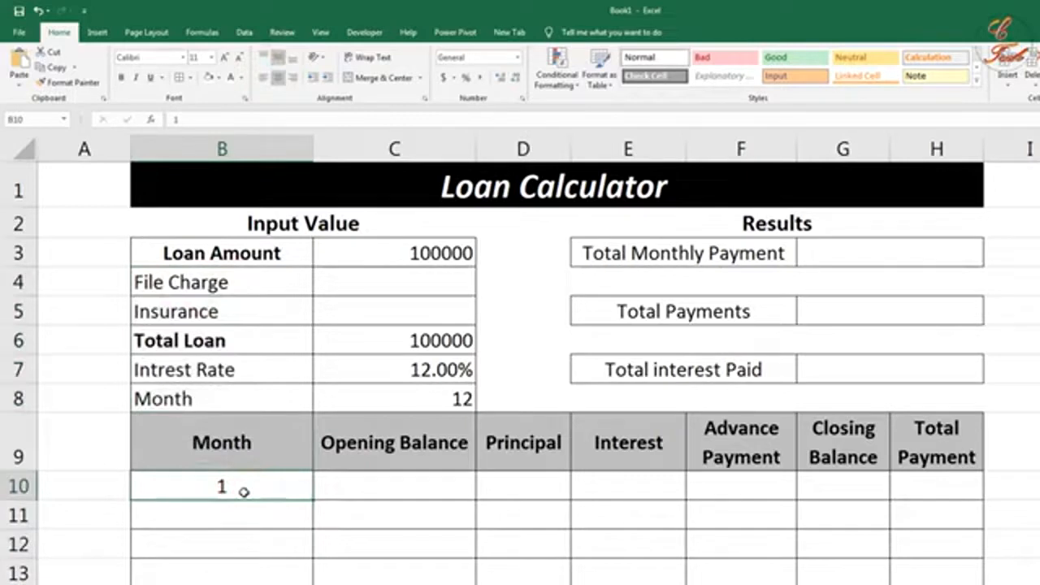
Link the first opening balance in C10 to the total loan with the formula =C6.
click(378, 490)
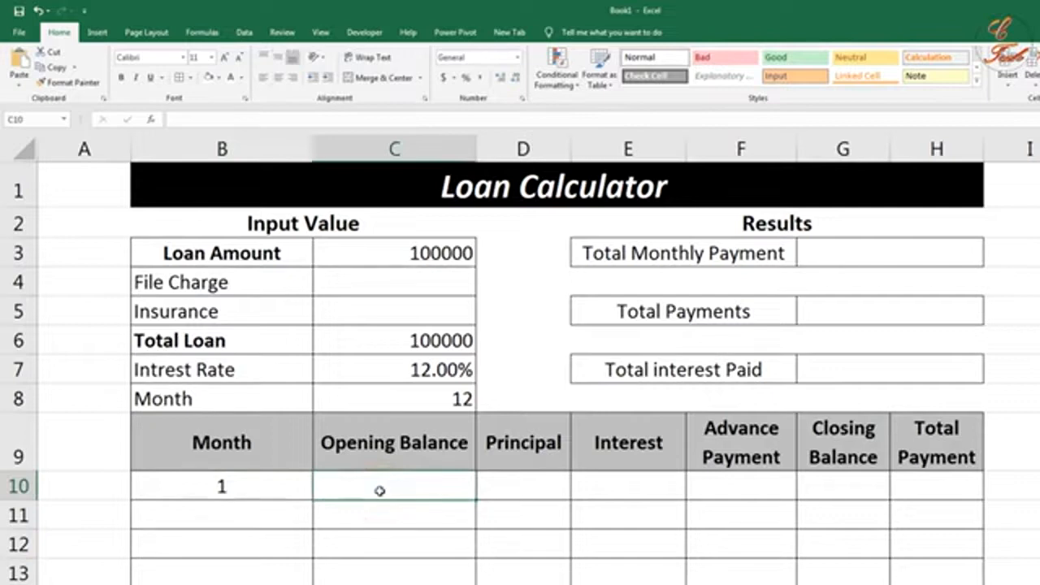
text(=)
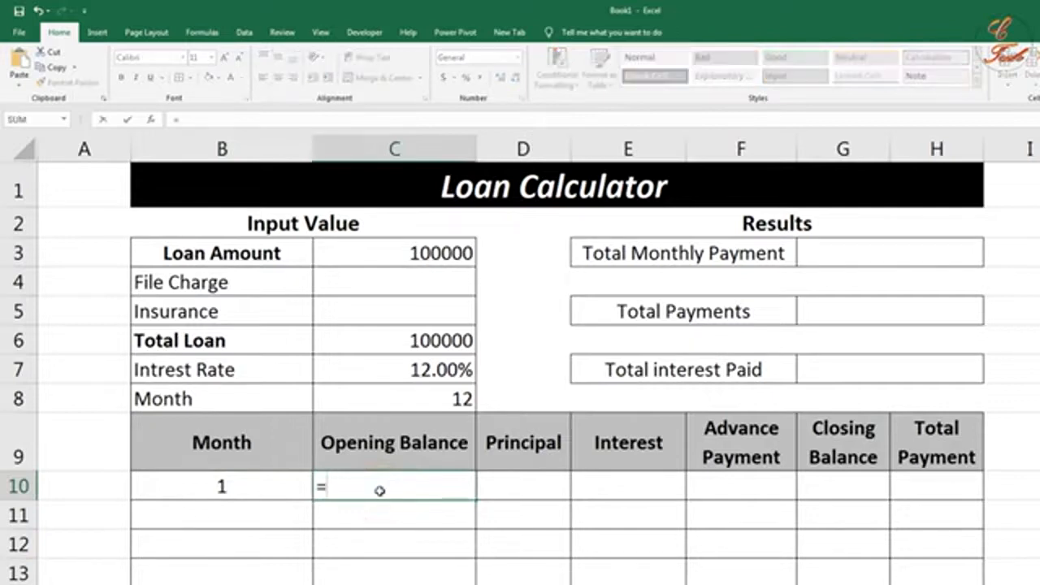
click(402, 349)
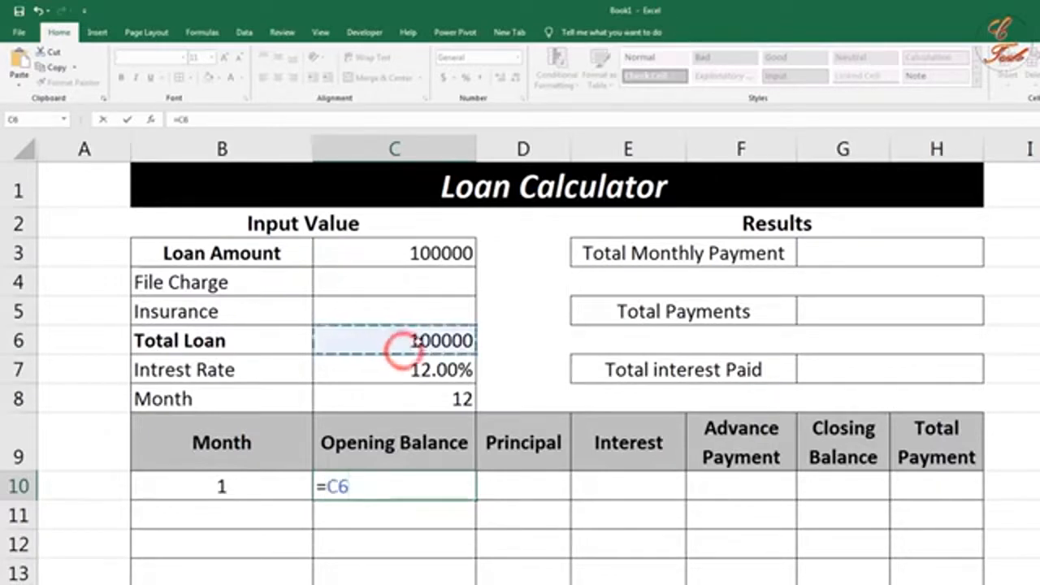
key(Return)
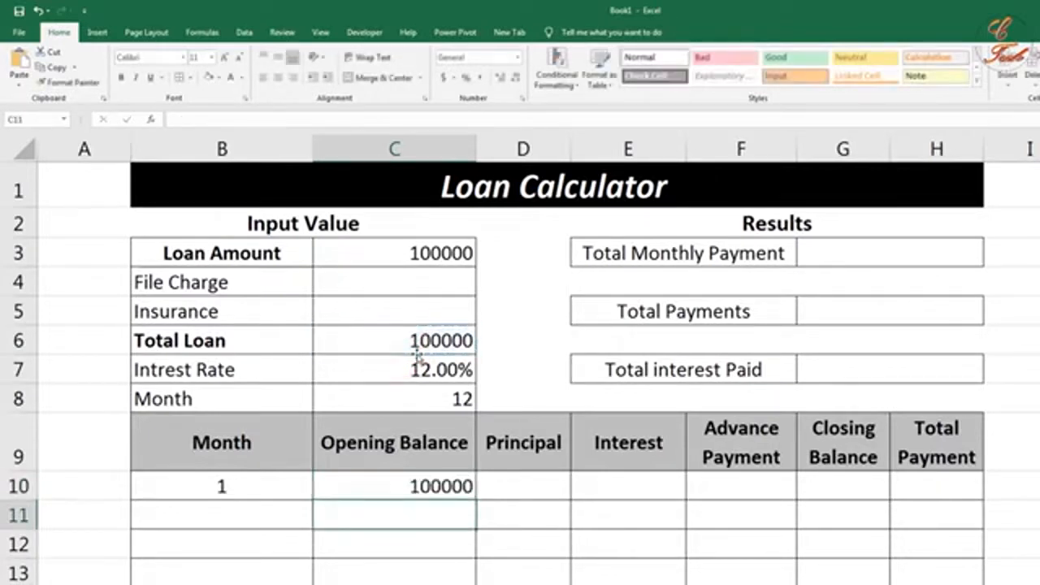
click(377, 486)
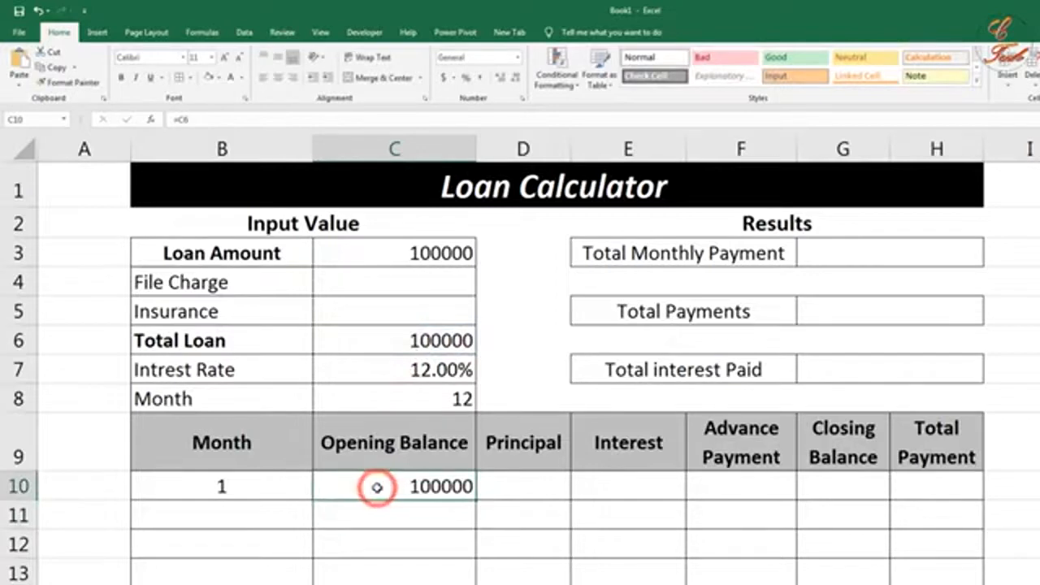
Begin the Principal formula in D10 with an IF that returns blank when the month is empty: =IF(B10="","",.
double_click(526, 492)
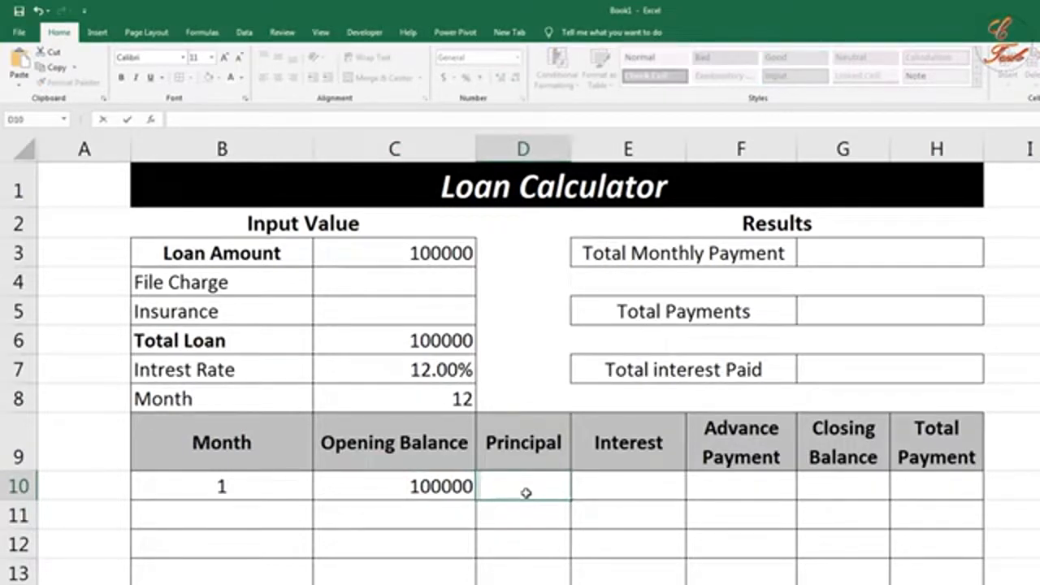
text(=)
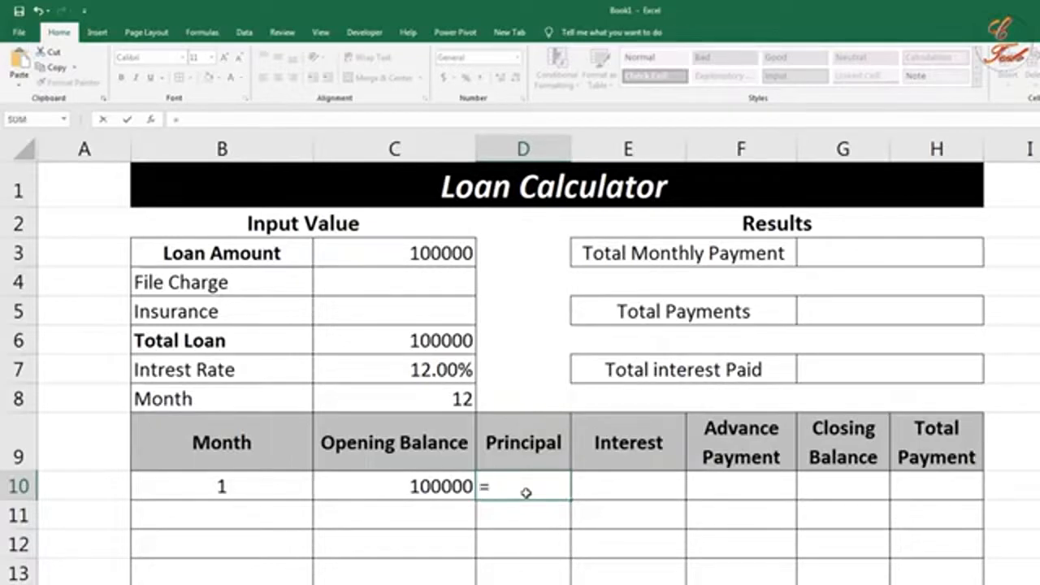
text(if)
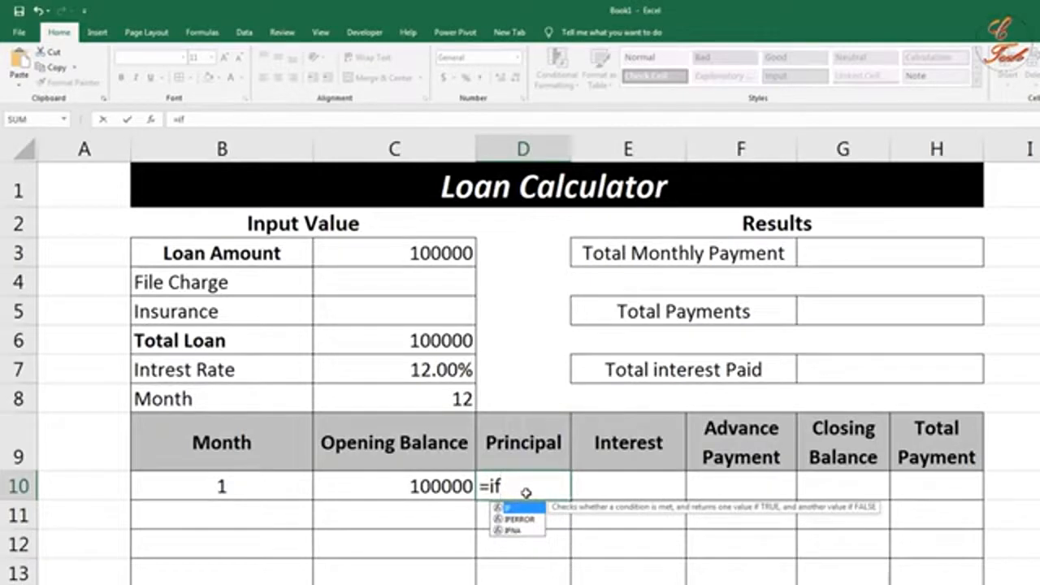
text(()
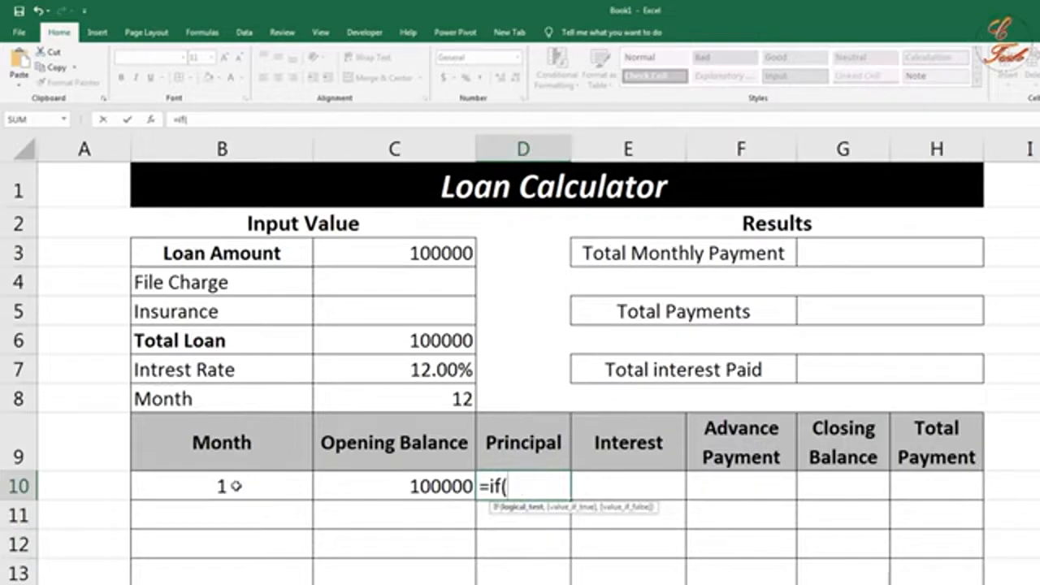
click(236, 486)
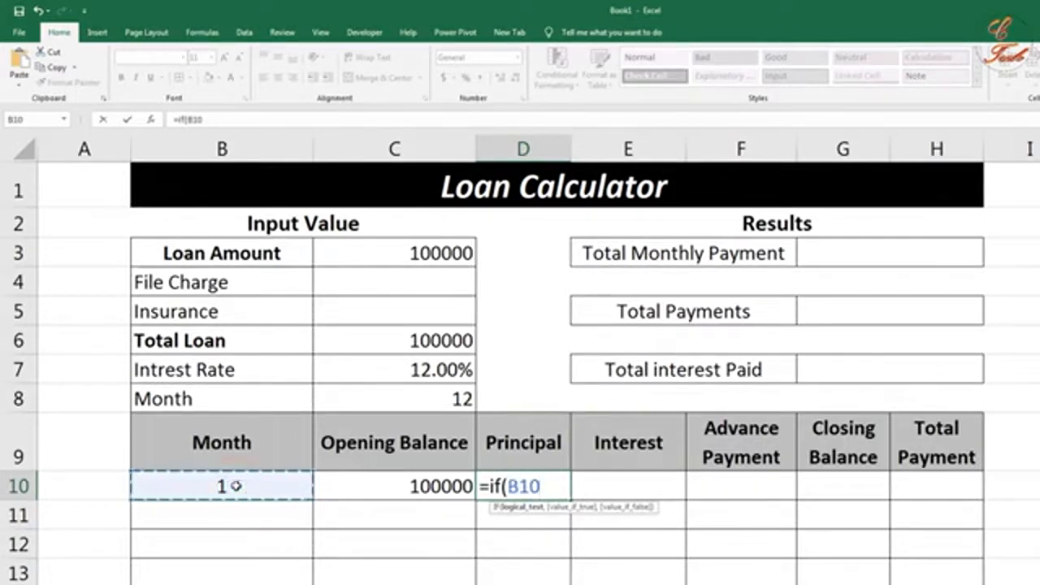
text(=)
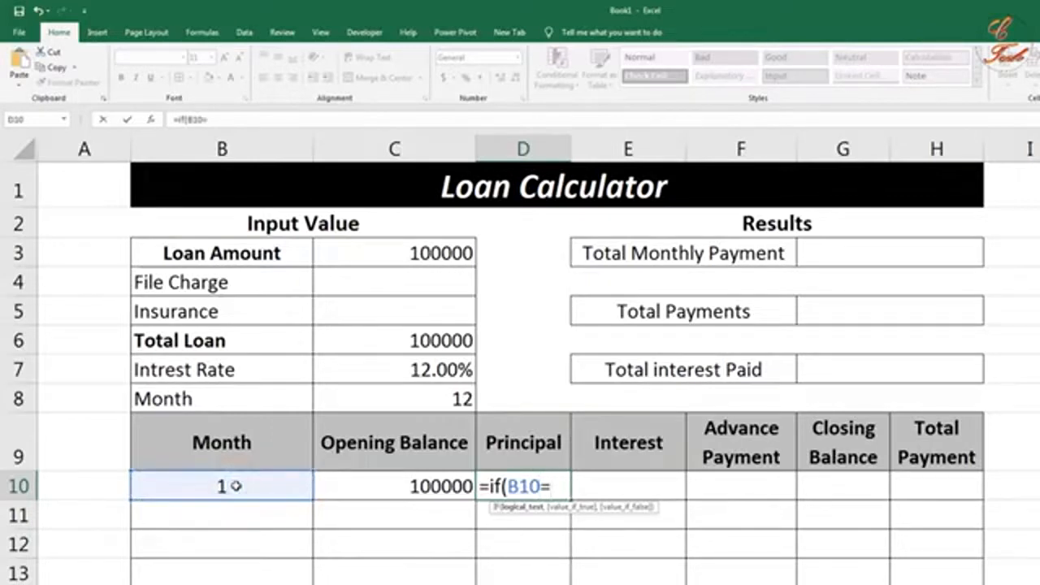
text("",)
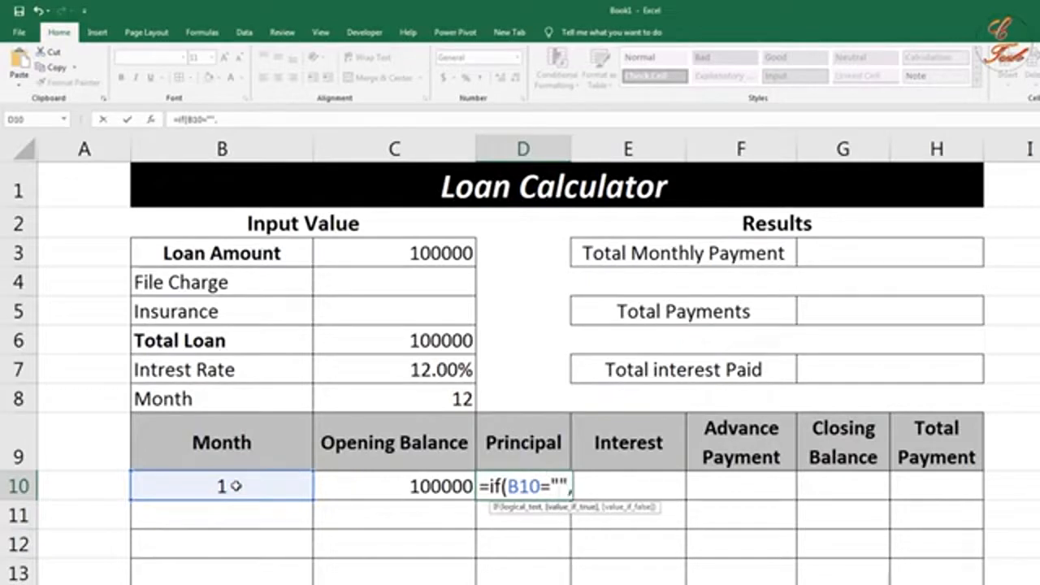
text("",)
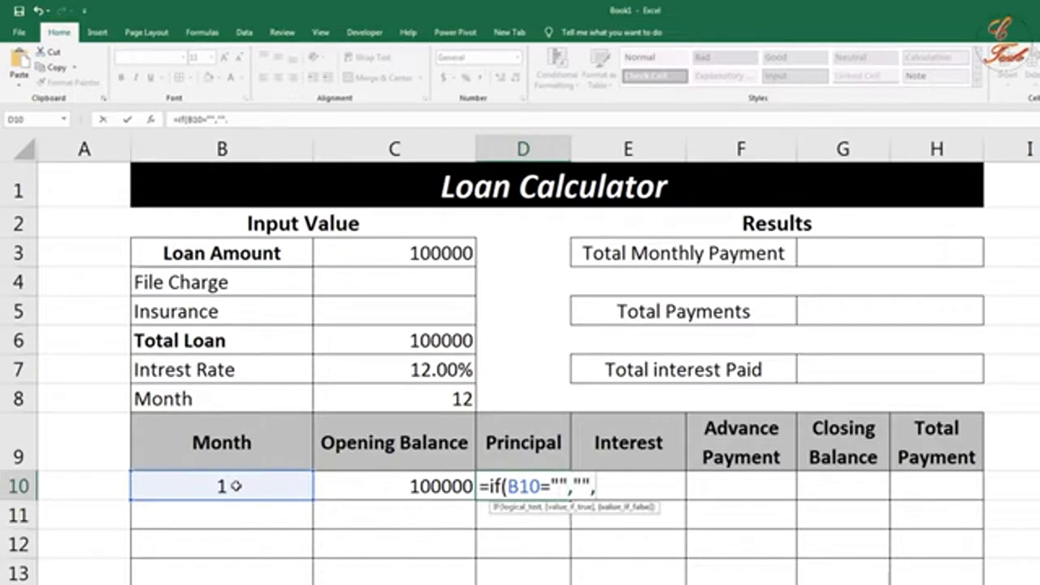
Add a negated PPMT as the IF's false value in D10, with the monthly rate argument $C$7/12.
text(-)
text(pp)
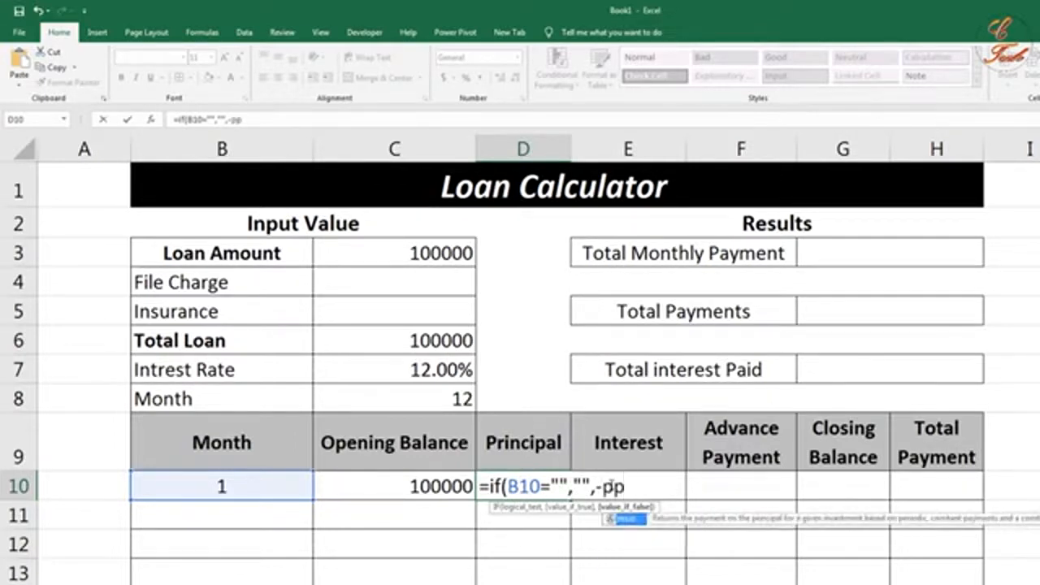
text(mt()
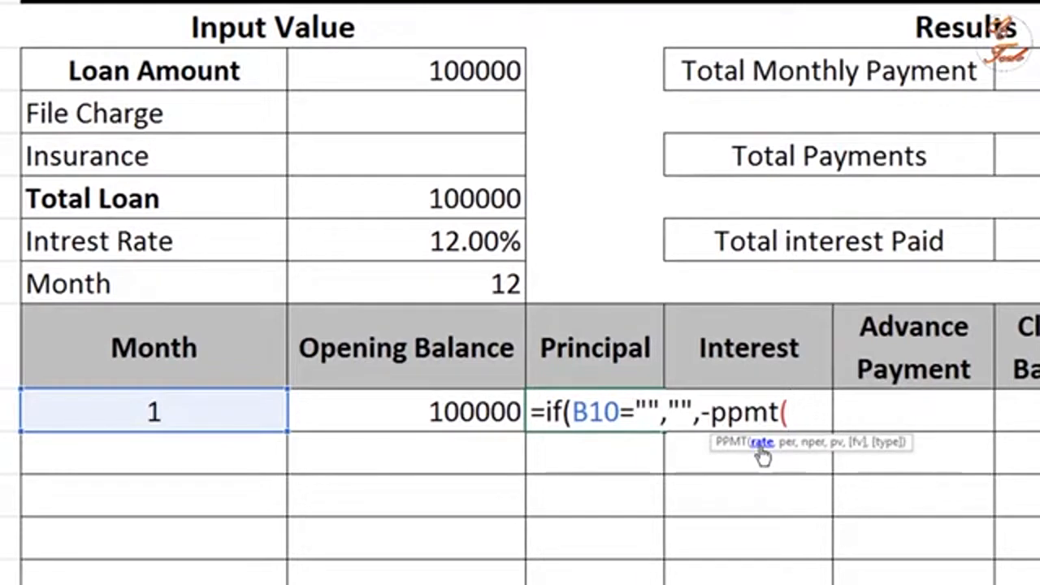
click(467, 237)
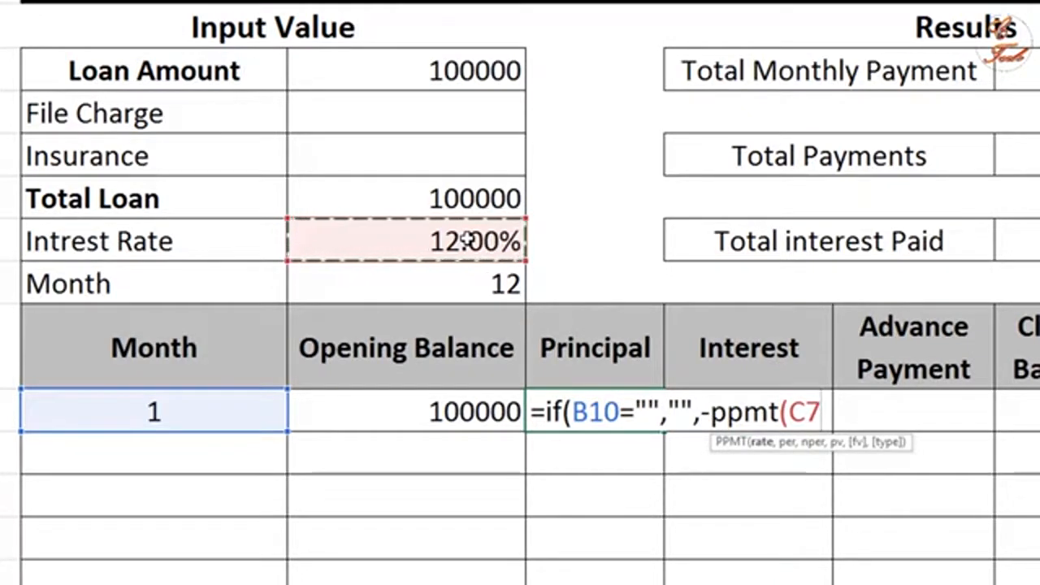
key(F4)
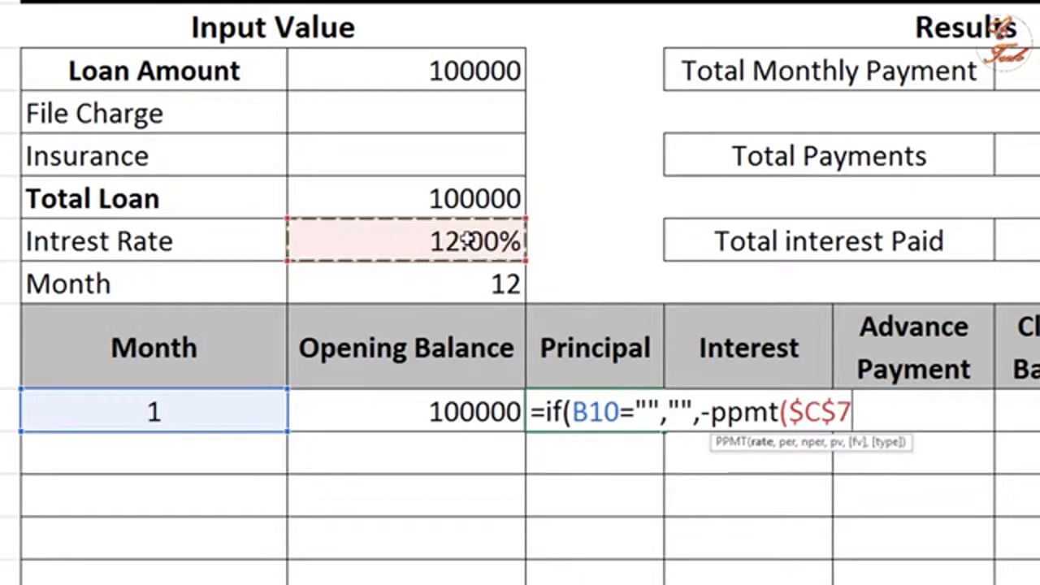
text(/)
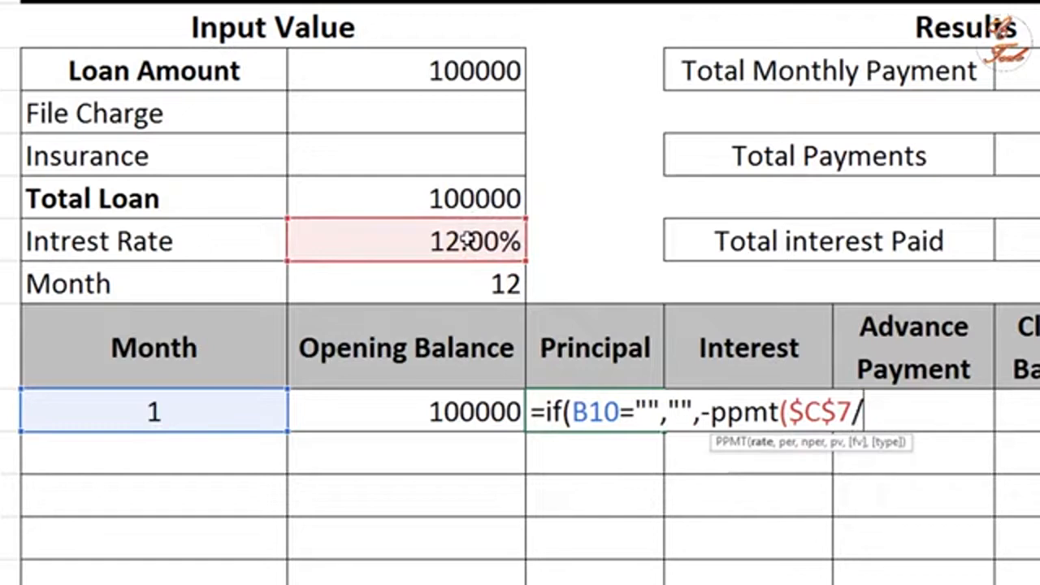
text(12)
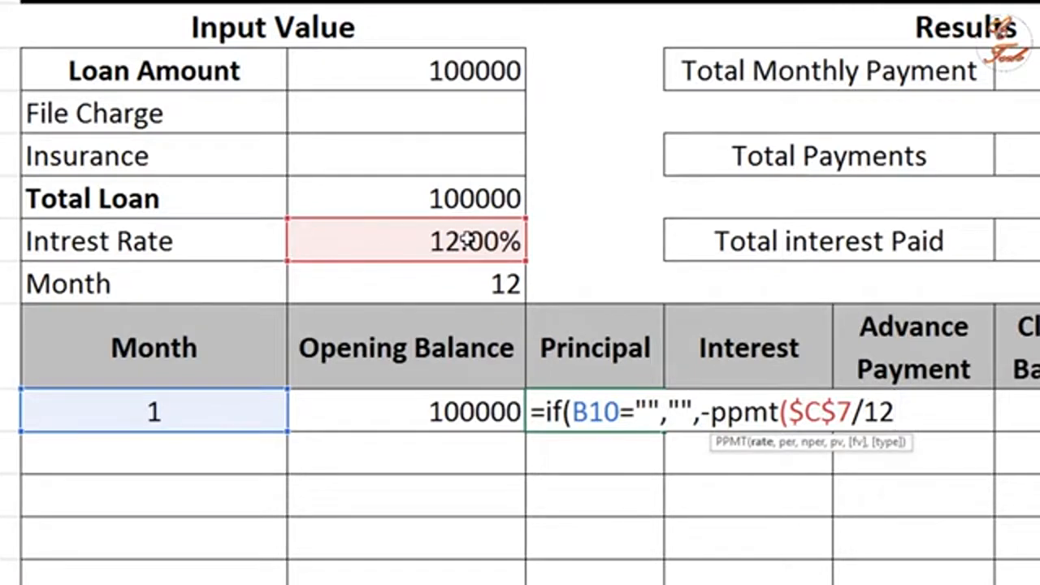
text(,)
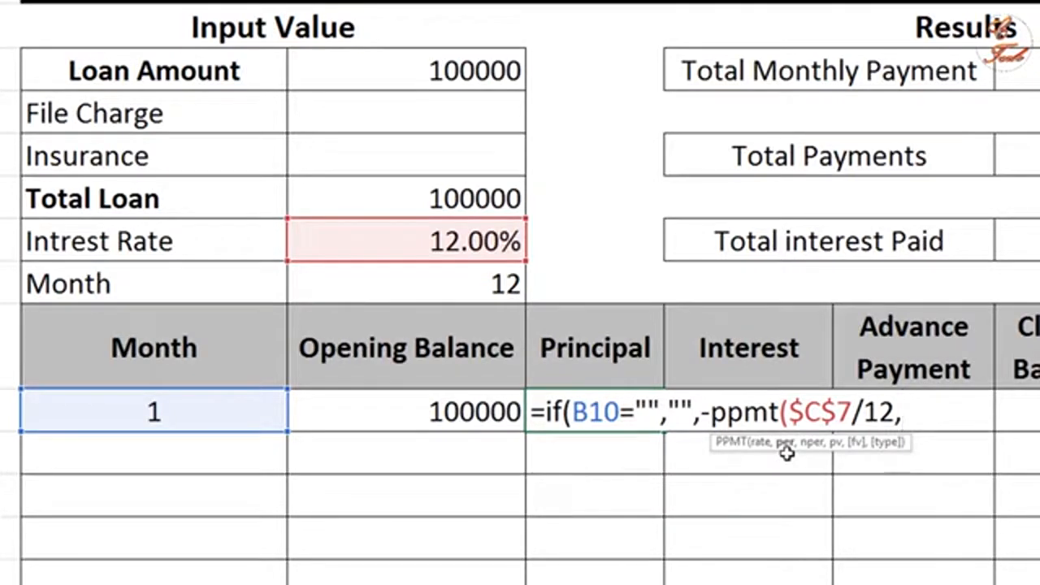
Complete the D10 PPMT arguments with period B10, number of periods $C$8 and present value C6, and enter the formula.
click(182, 416)
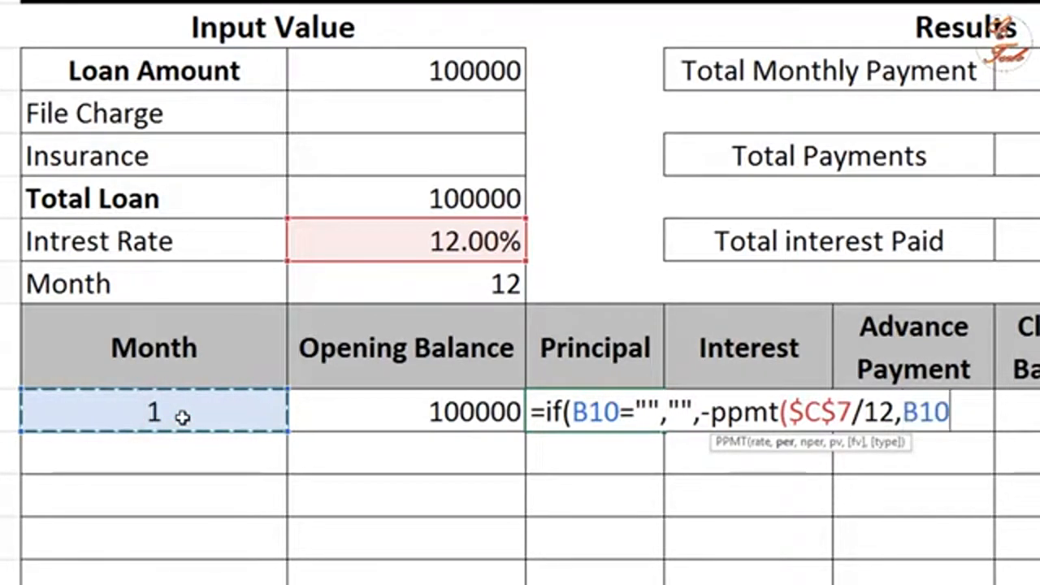
text(,)
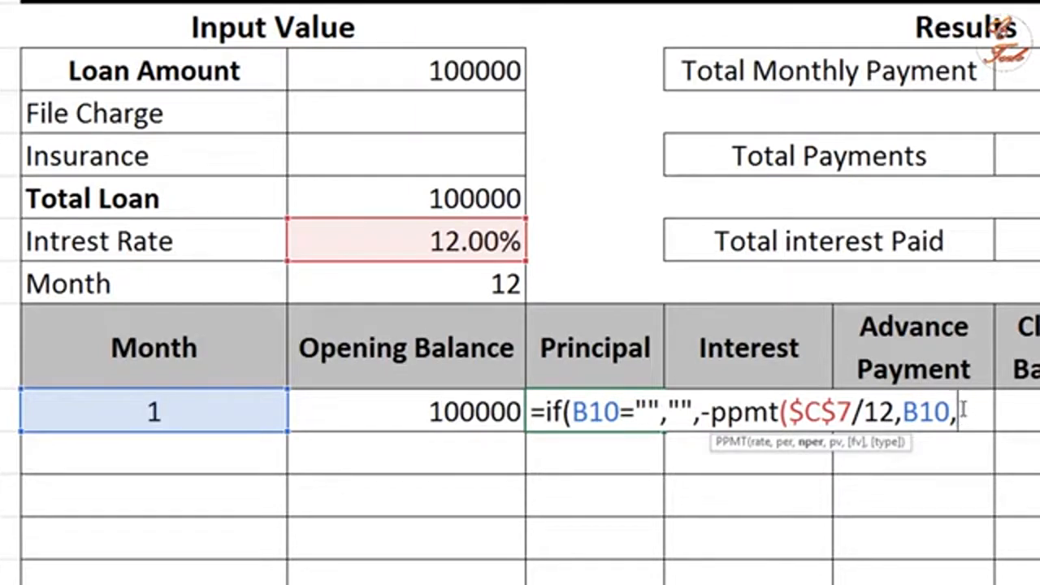
click(466, 287)
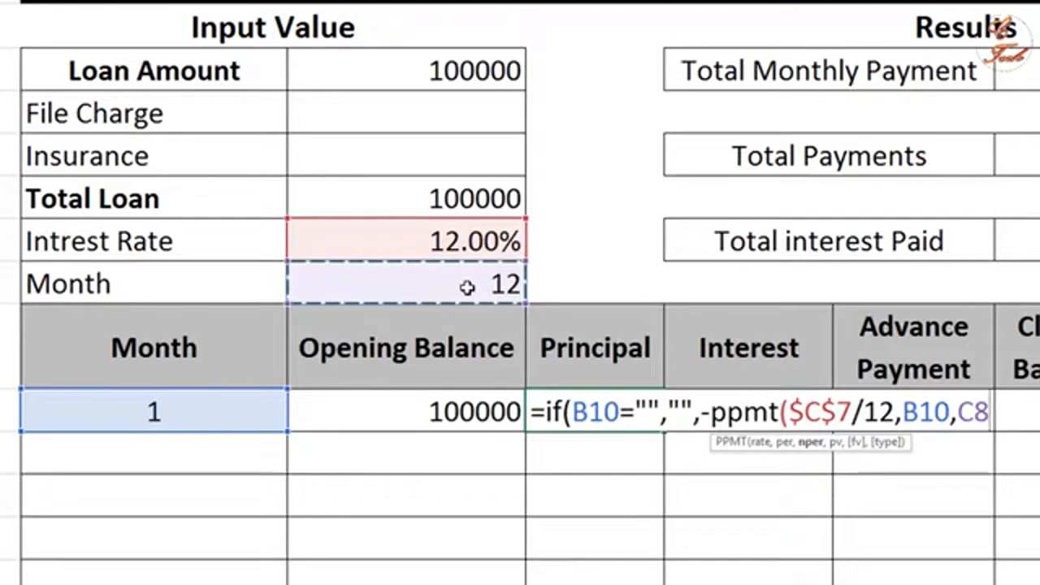
key(F4)
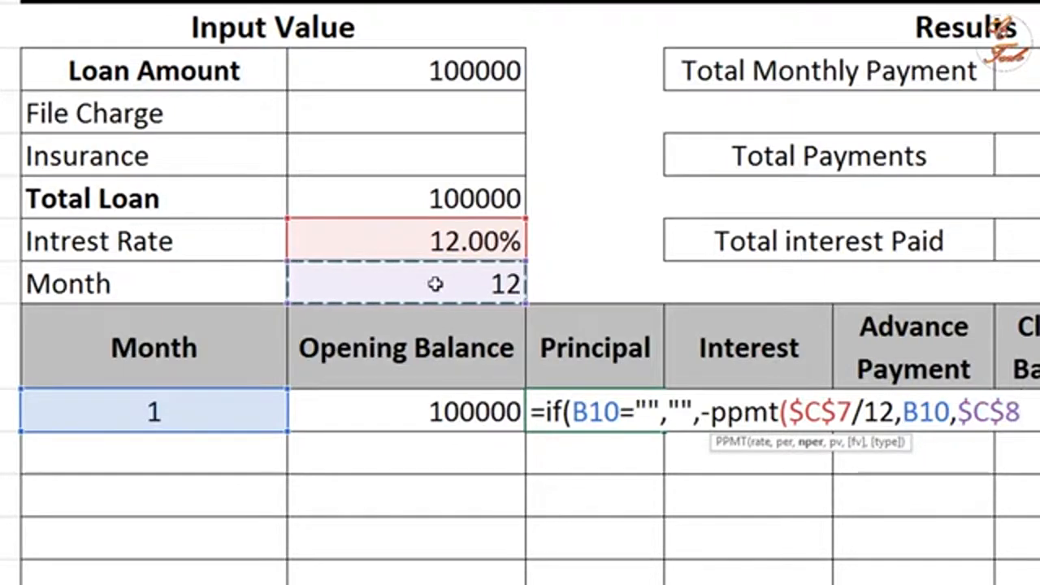
text(,)
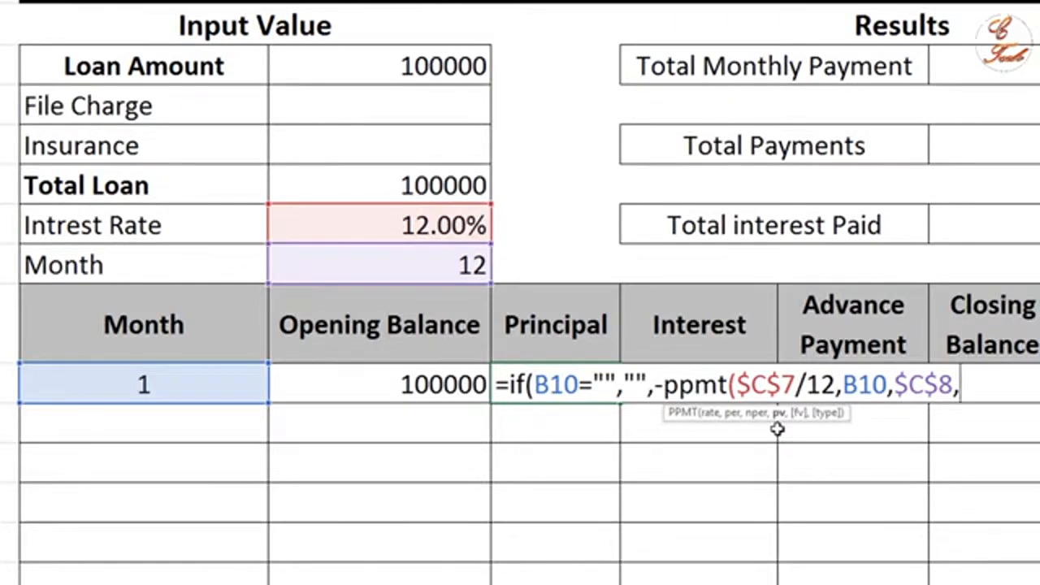
click(425, 184)
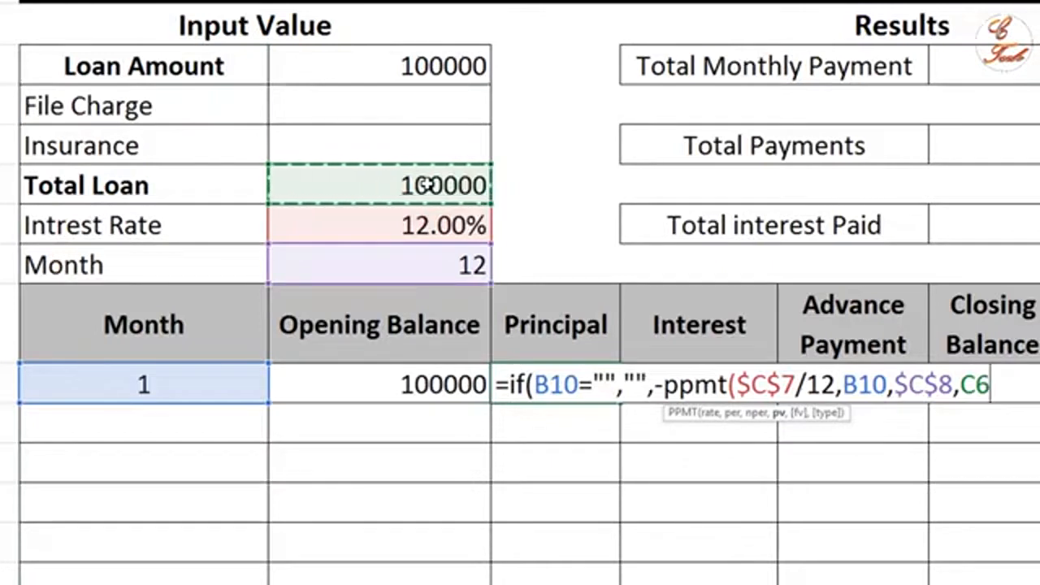
text())
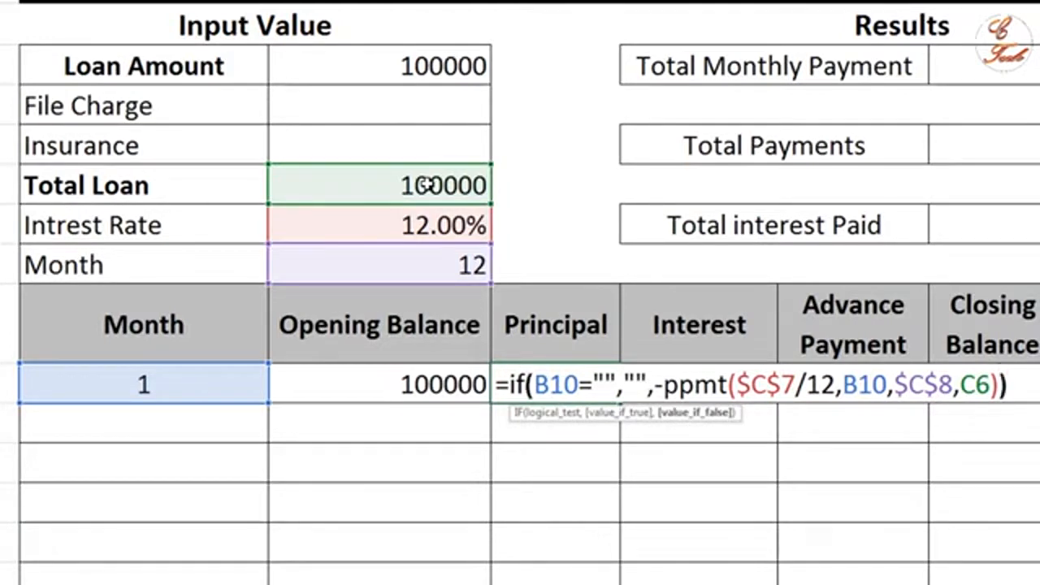
text())
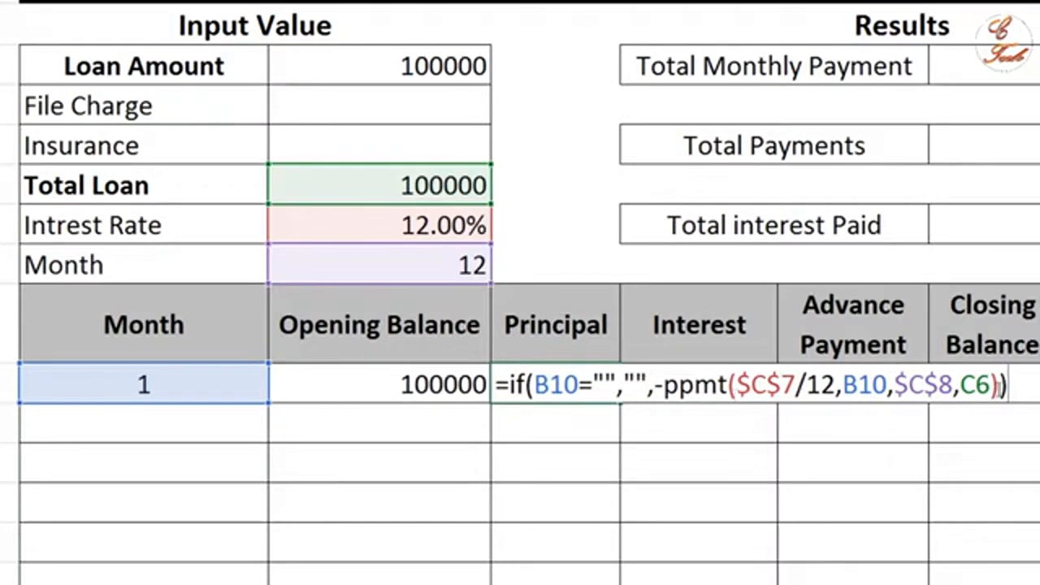
key(Return)
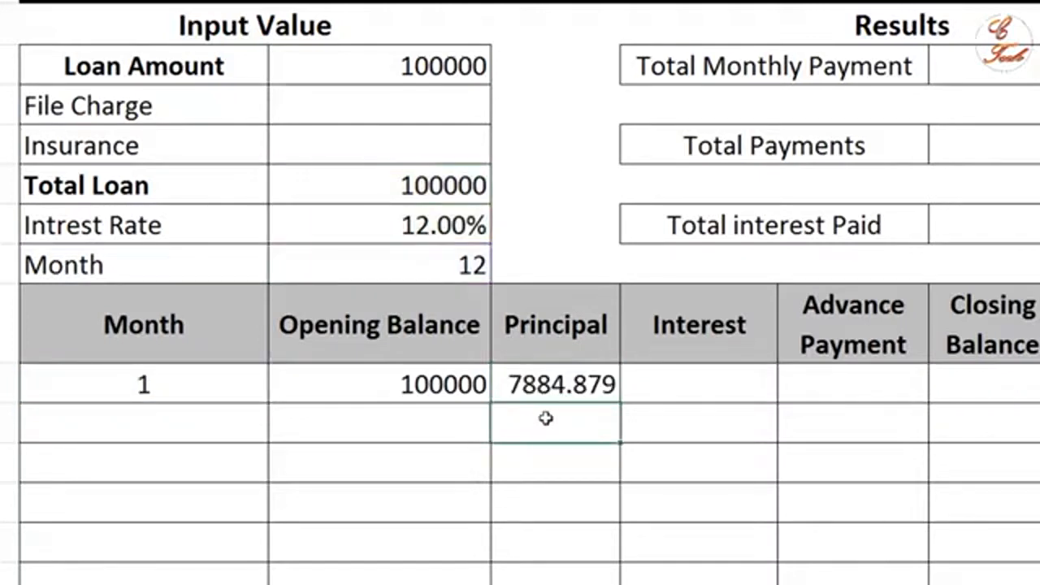
Set the number of months in C8 to 36 and inspect the Principal formula in D10.
click(464, 262)
text(36)
key(Return)
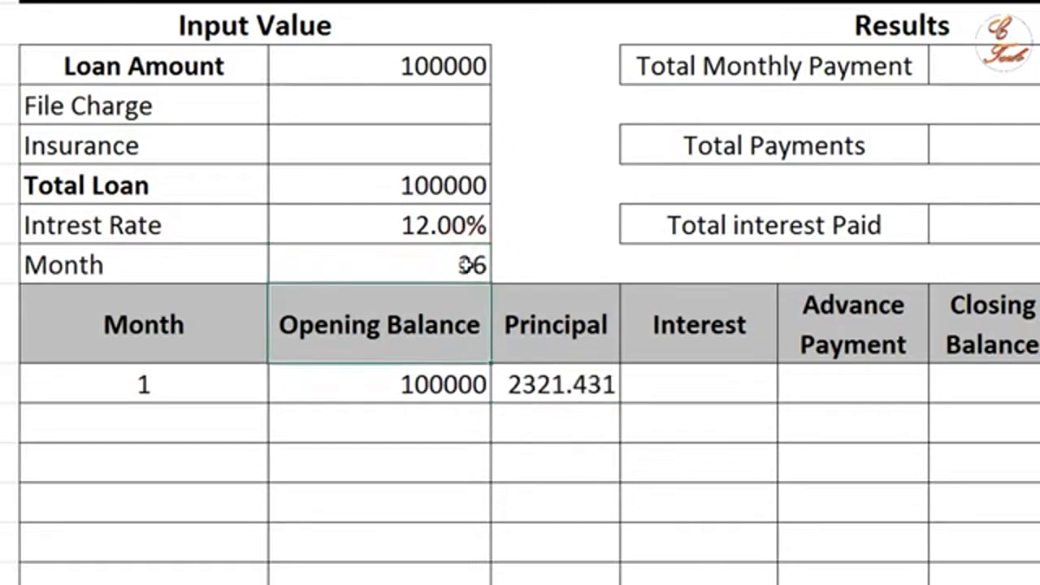
click(557, 385)
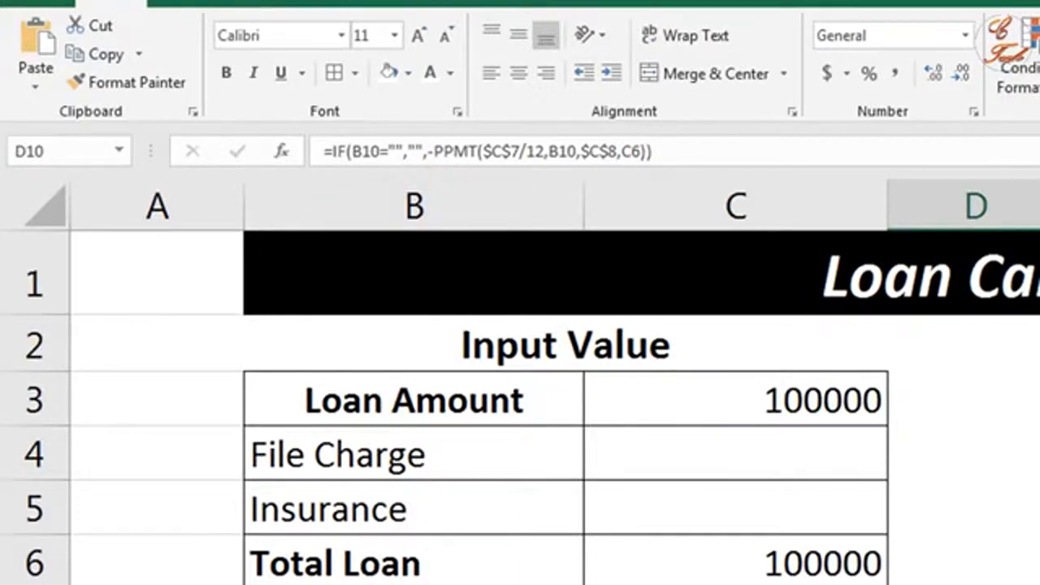
Begin the Interest formula in E10 with an IF that returns blank when the month is empty: =IF(B10="","",.
key(Right)
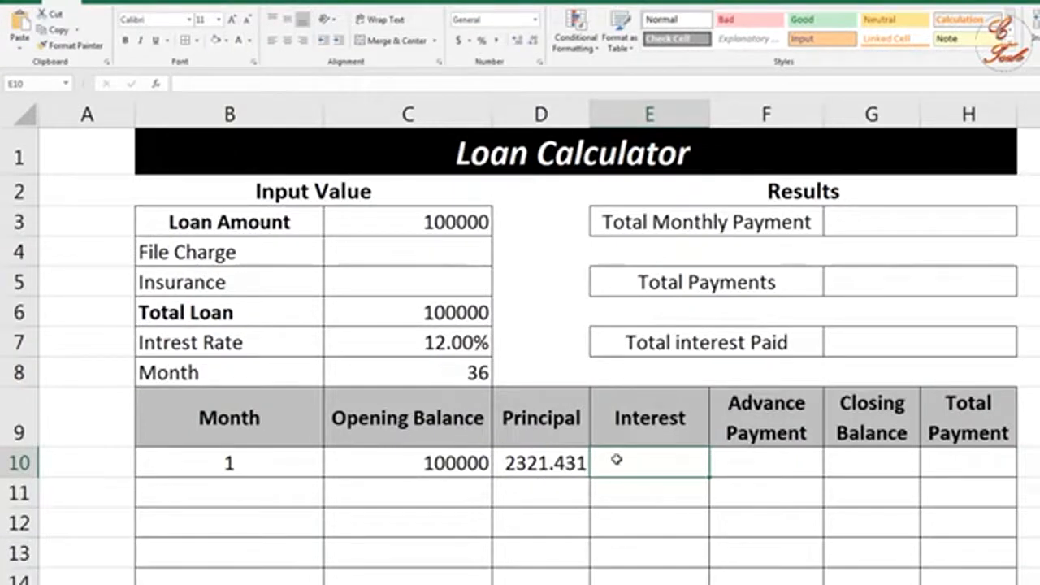
text(=)
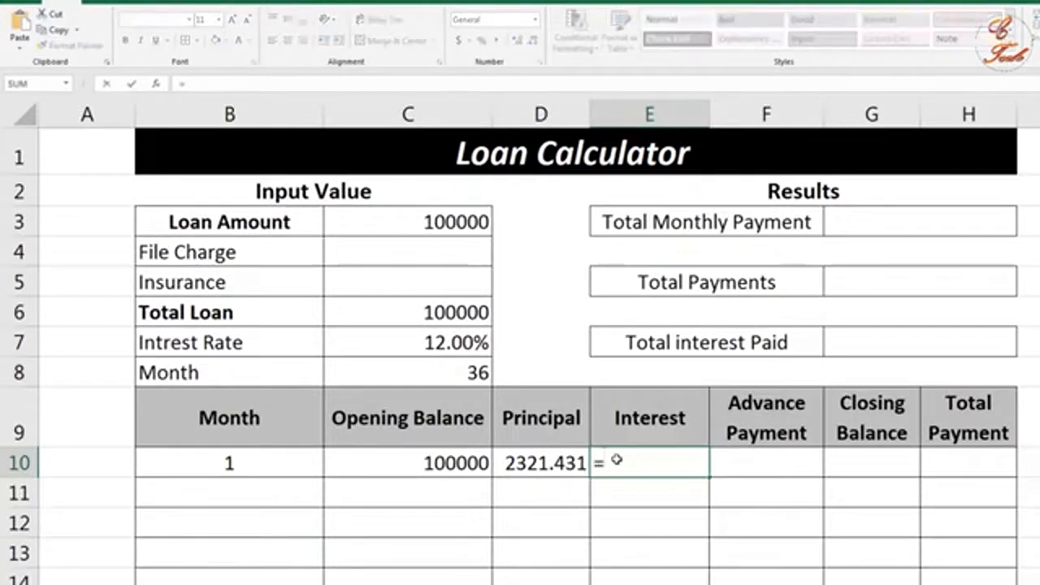
text(if)
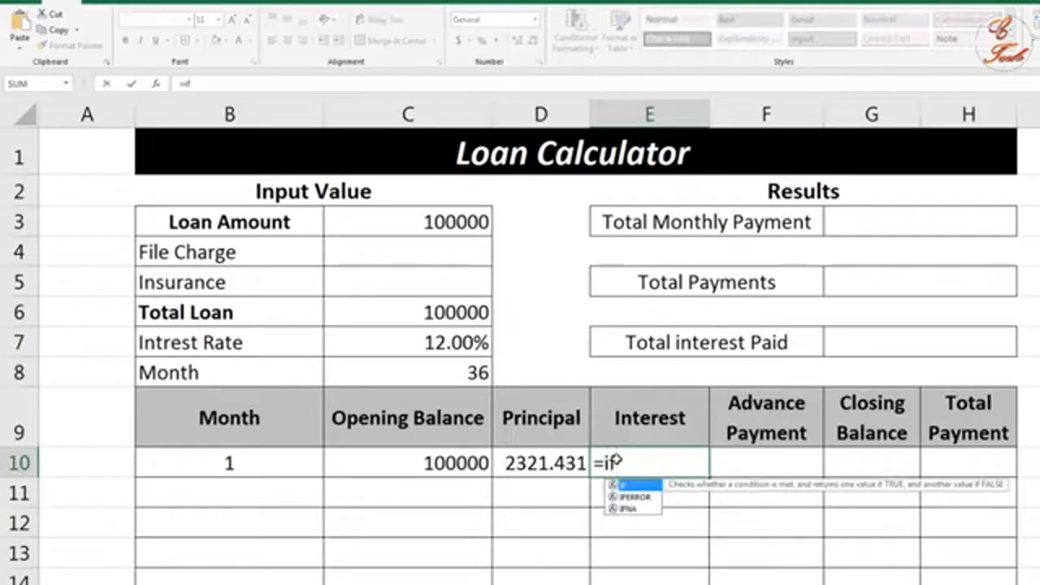
text(()
click(227, 465)
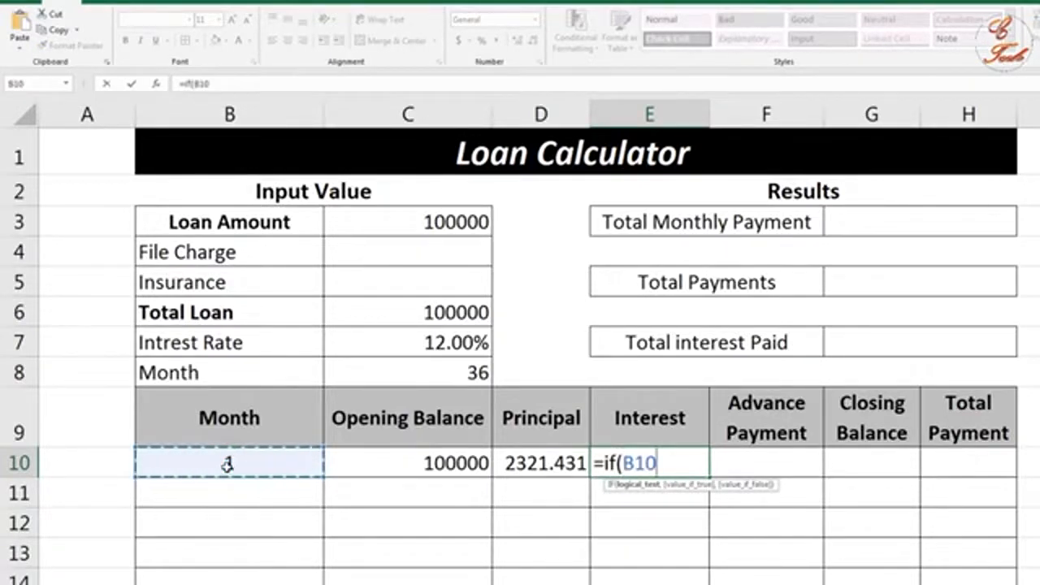
text(=)
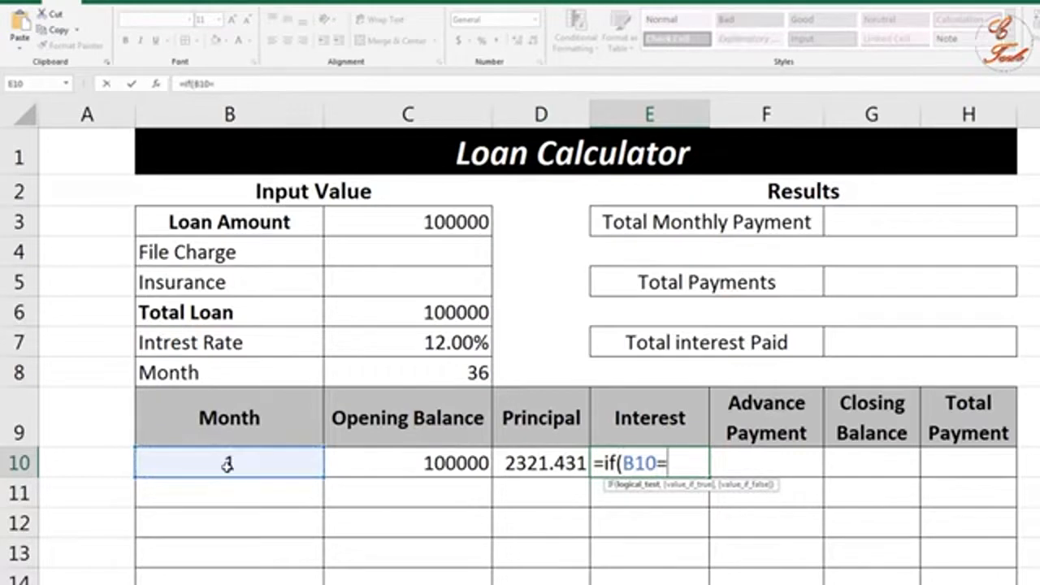
text("",)
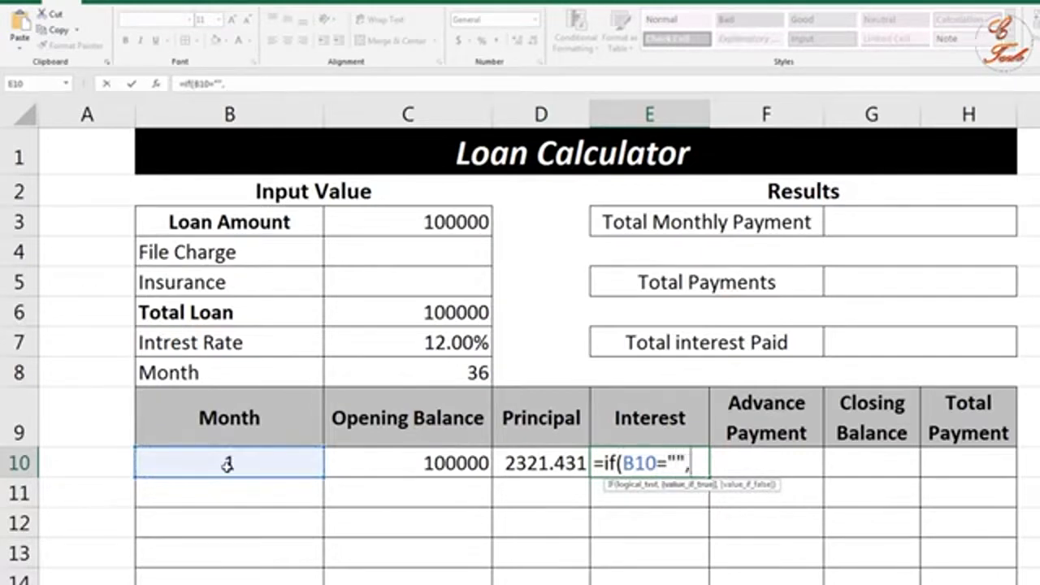
text("")
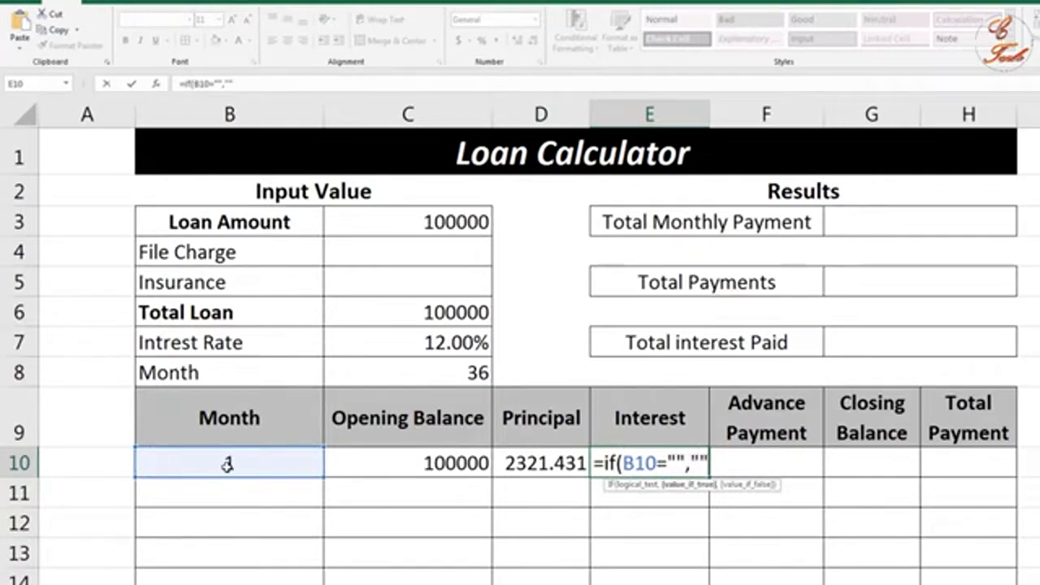
text(,)
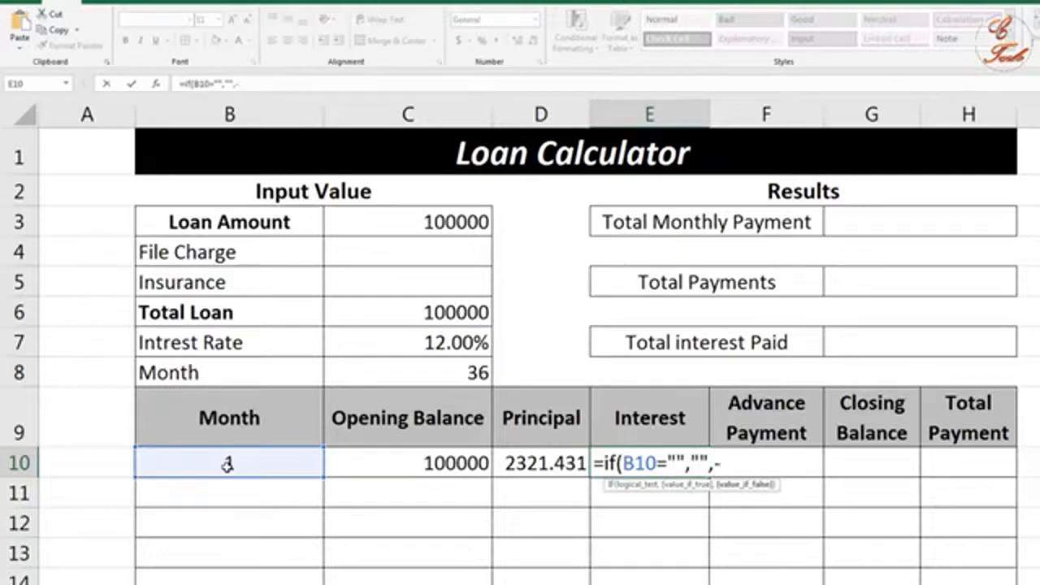
Add a negated IPMT as the IF's false value in E10, with the monthly rate argument $C$7/12.
text(-ipmt)
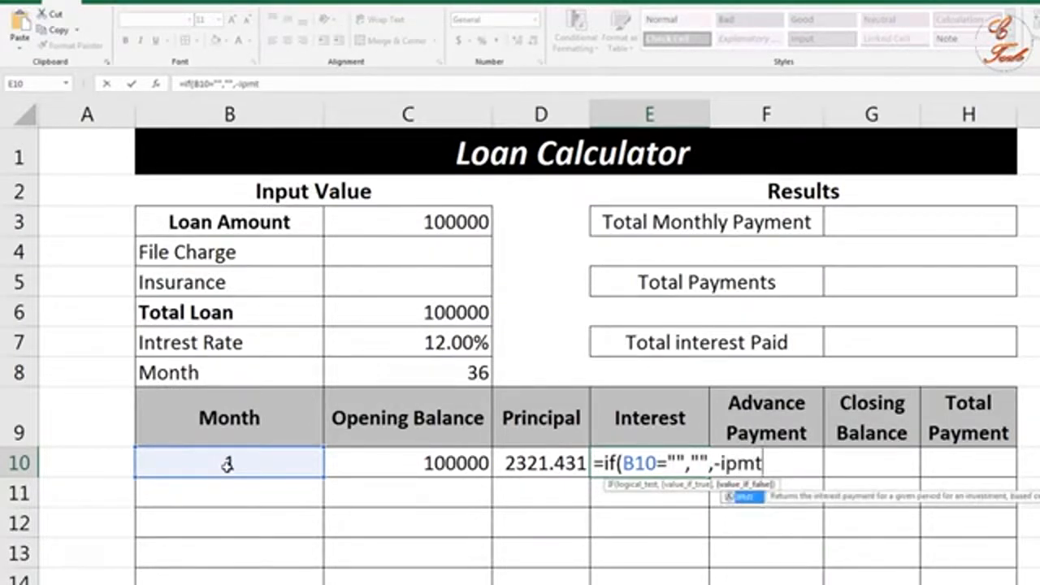
text(()
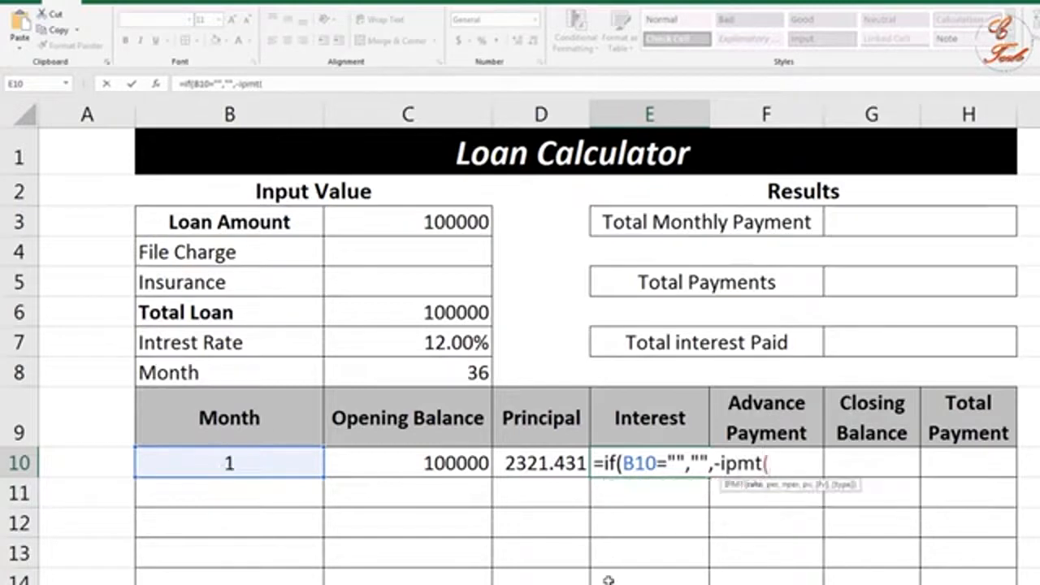
click(462, 343)
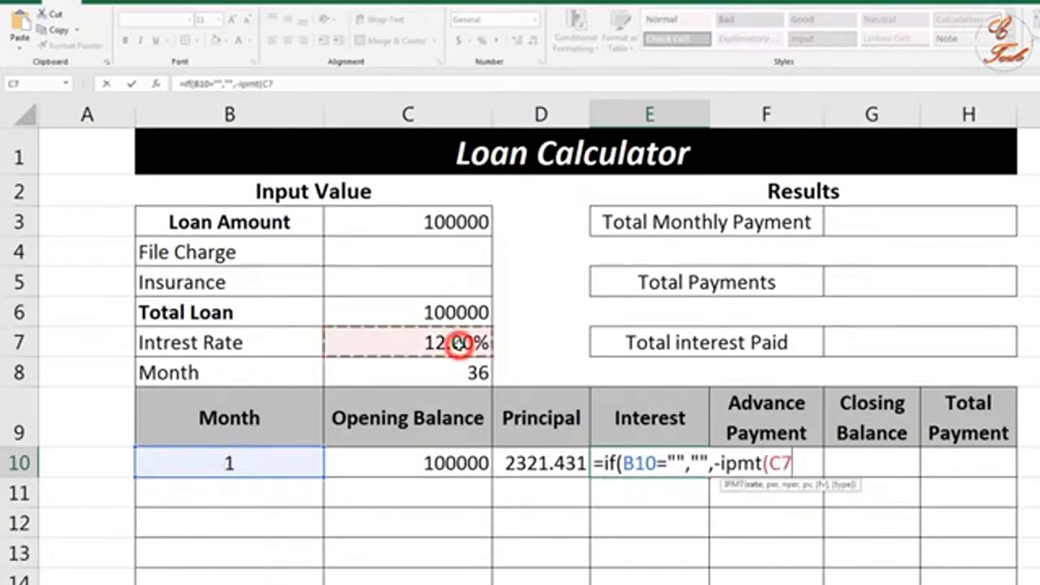
key(F4)
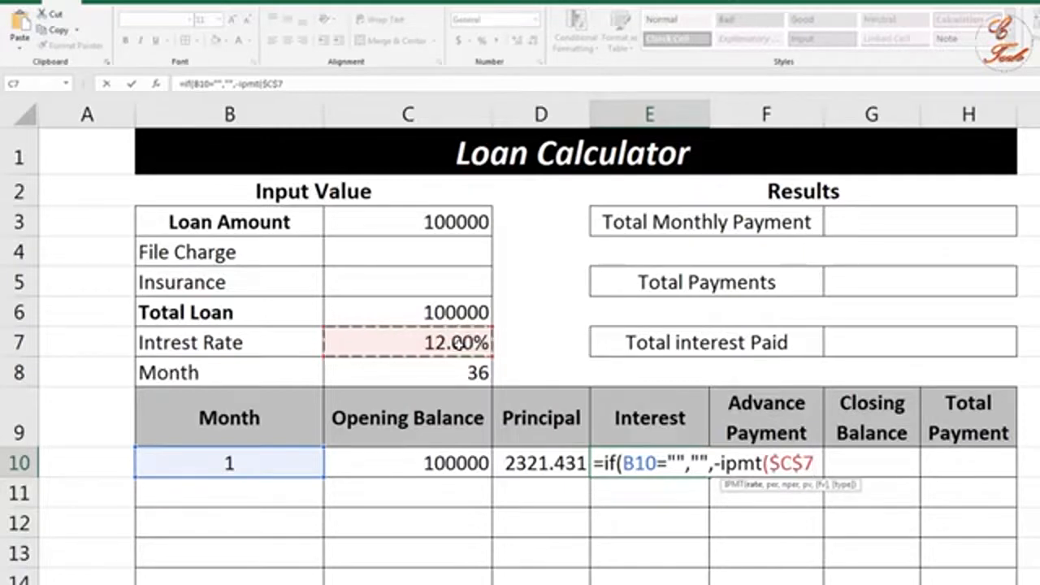
text(/)
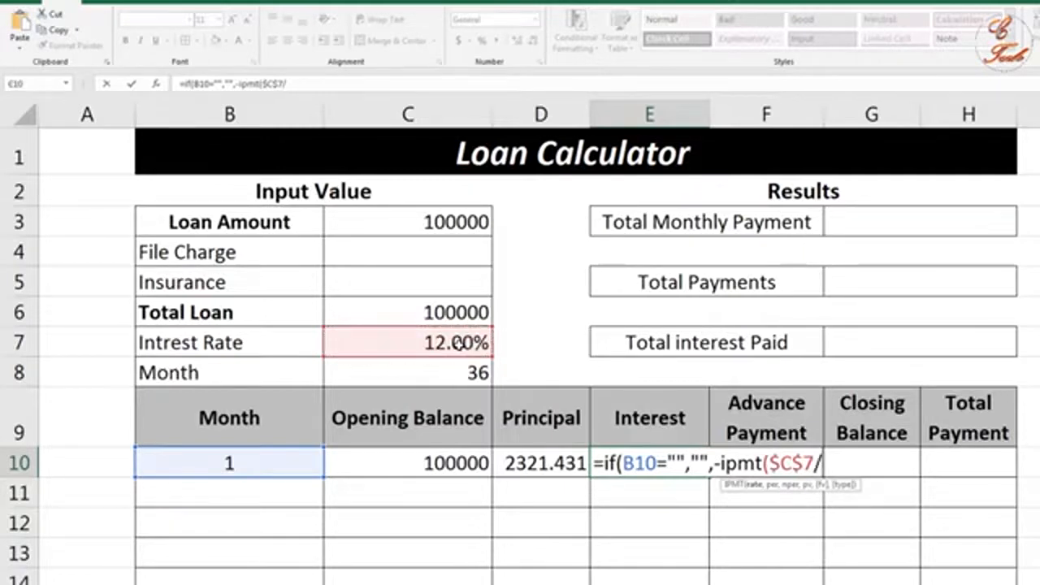
text(12)
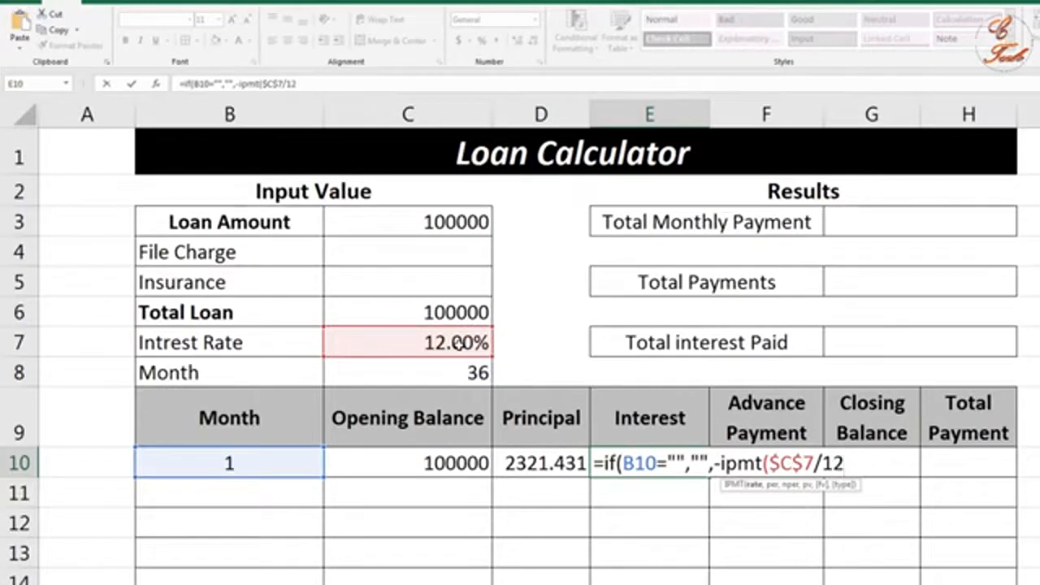
text(,)
Complete the E10 IPMT arguments with period B10, number of periods $C$8 and present value $C$6, and enter the formula.
click(279, 466)
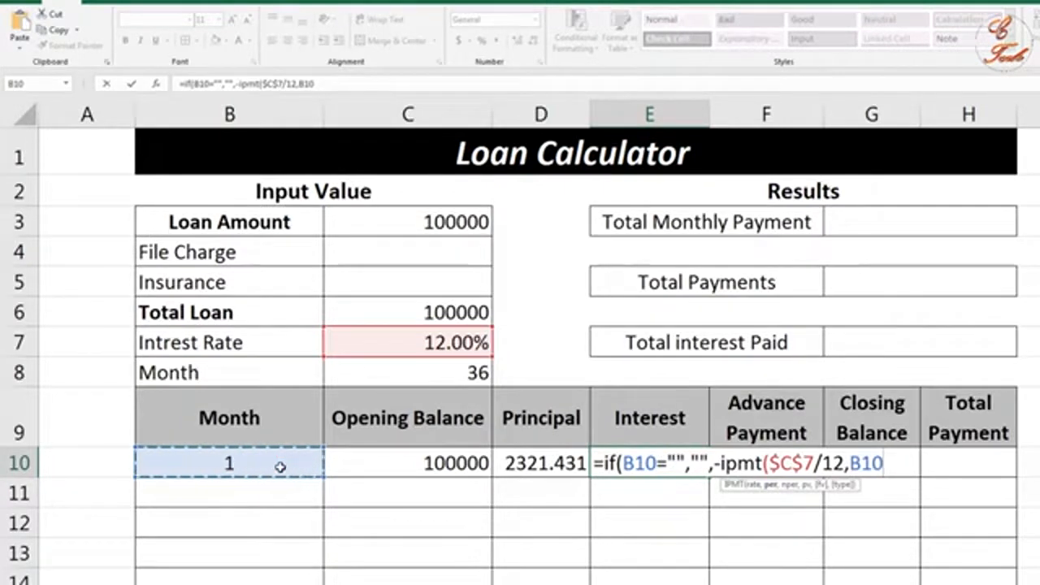
text(,)
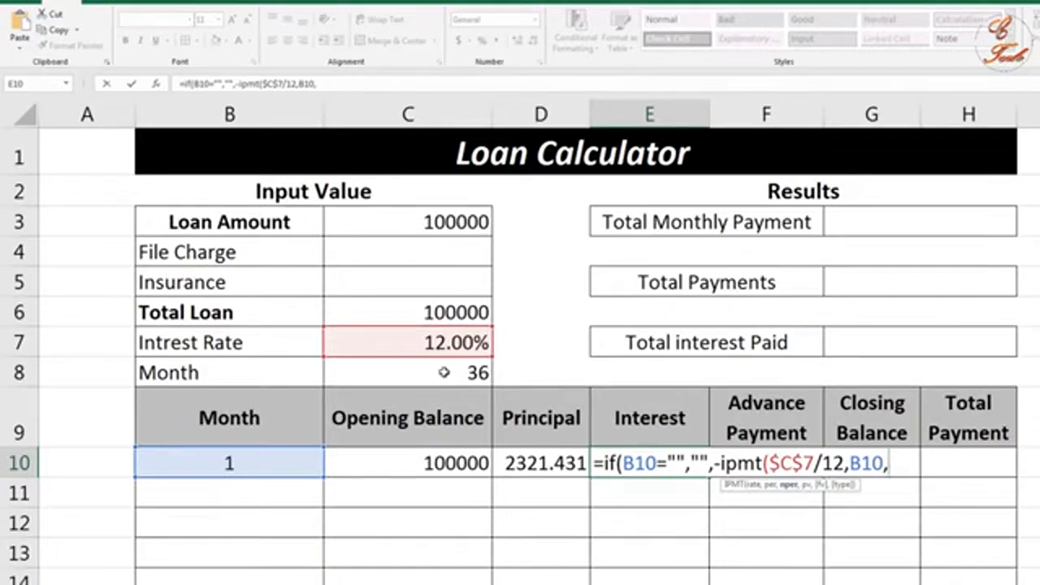
click(443, 372)
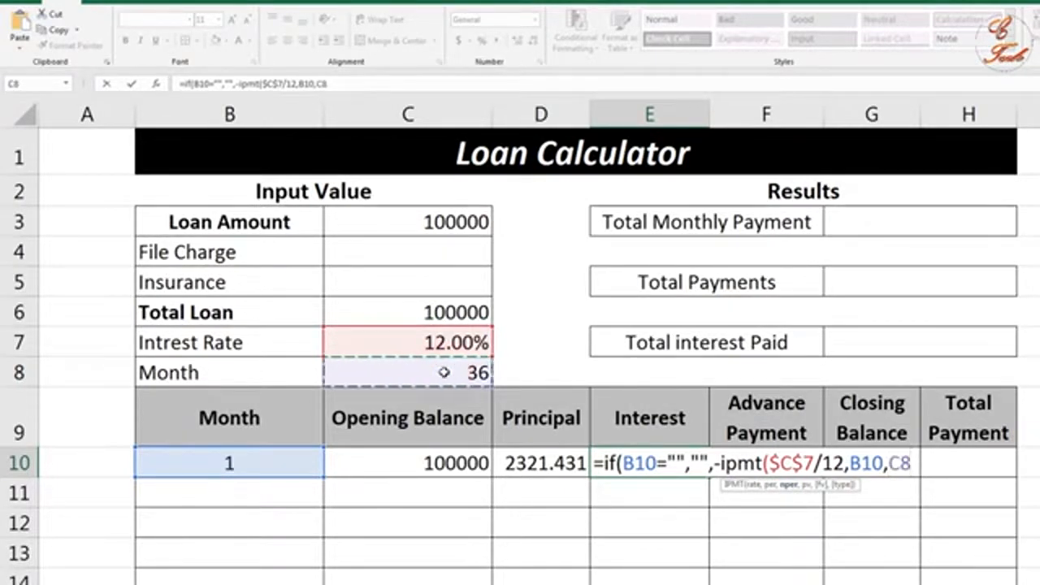
key(F4)
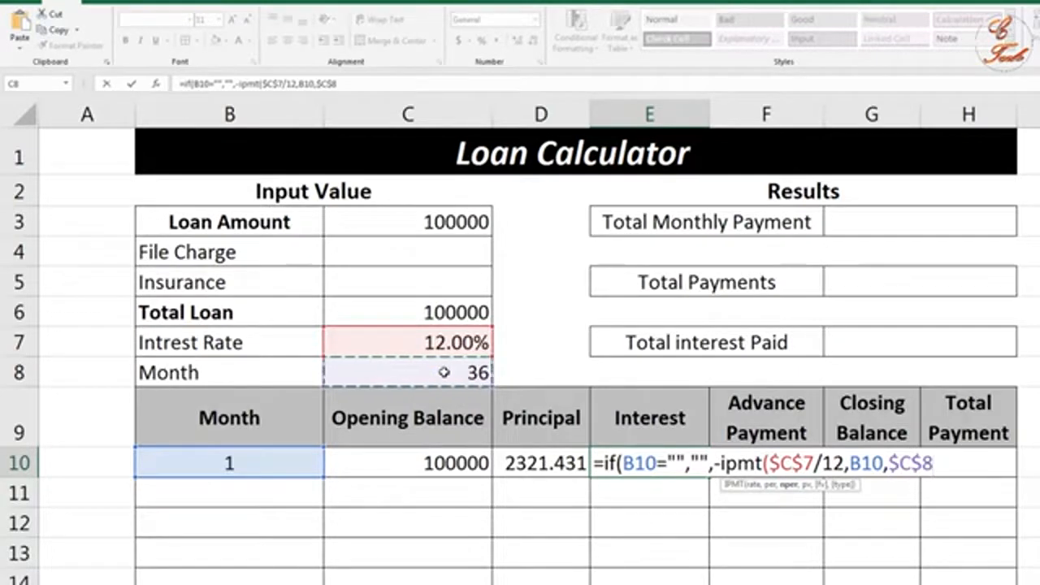
text(,)
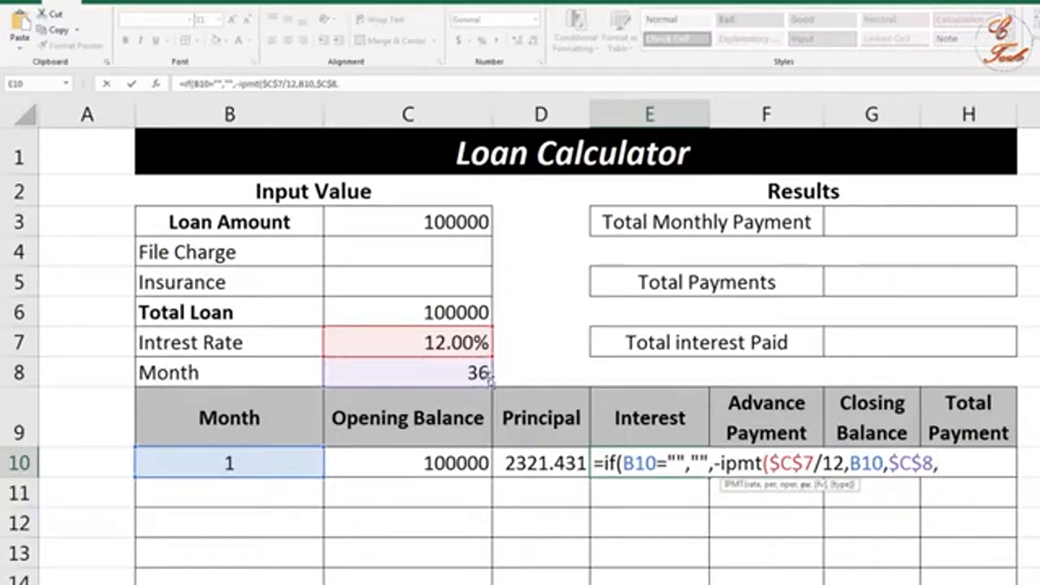
click(455, 315)
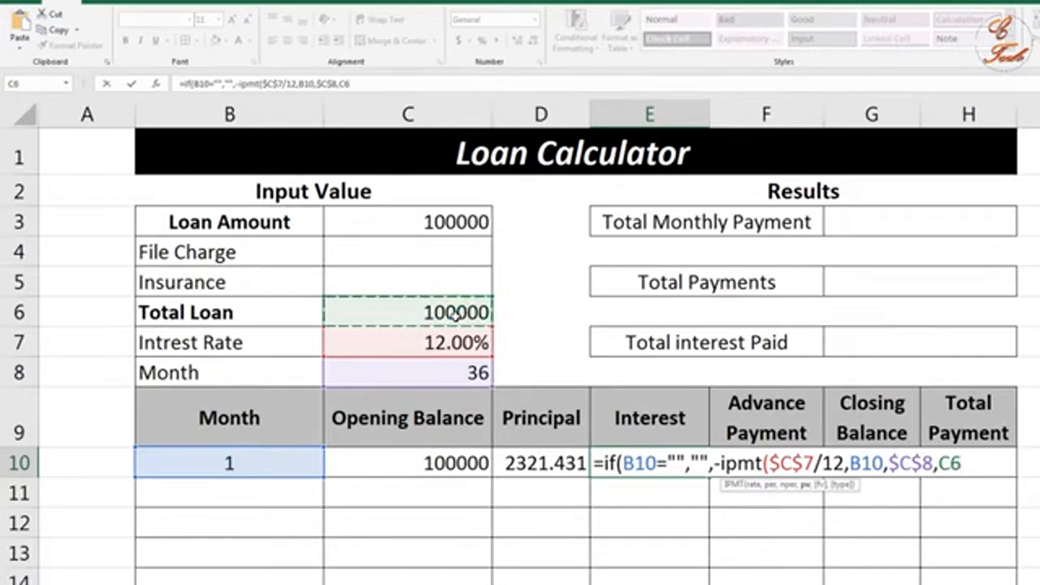
key(F4)
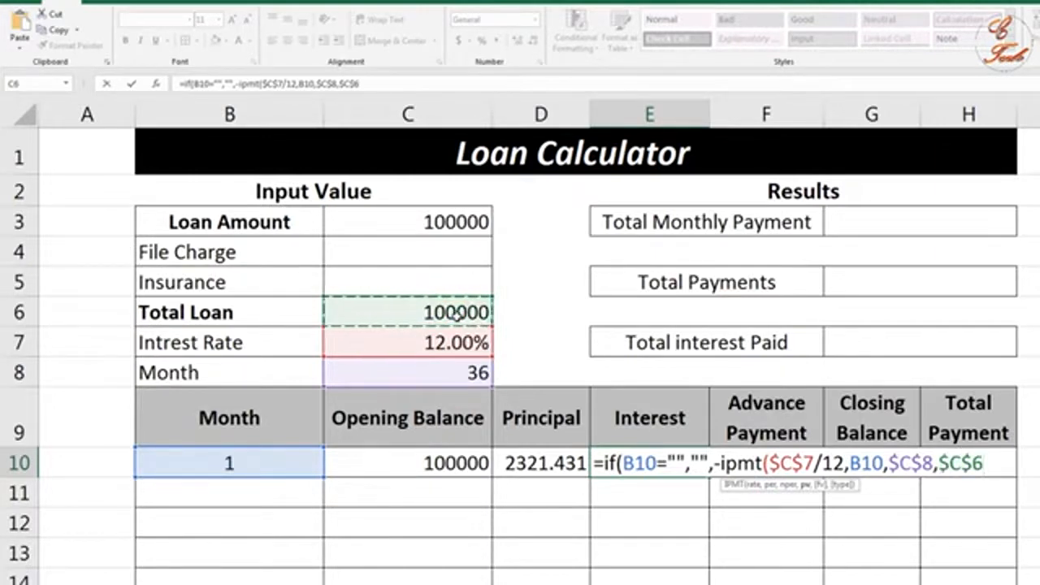
text())
key(Return)
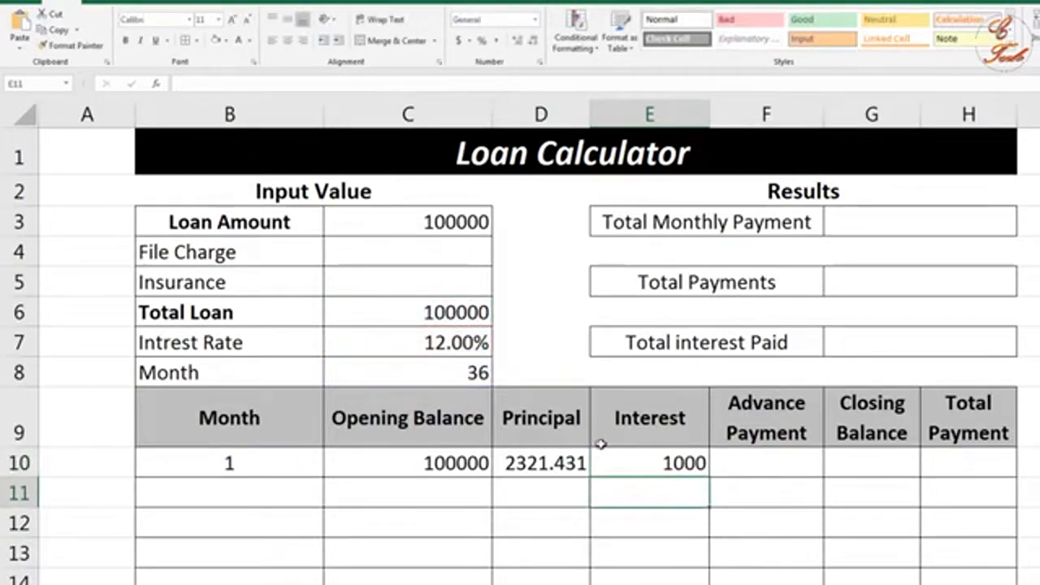
Make the present value reference in the D10 Principal formula absolute as $C$6.
click(618, 465)
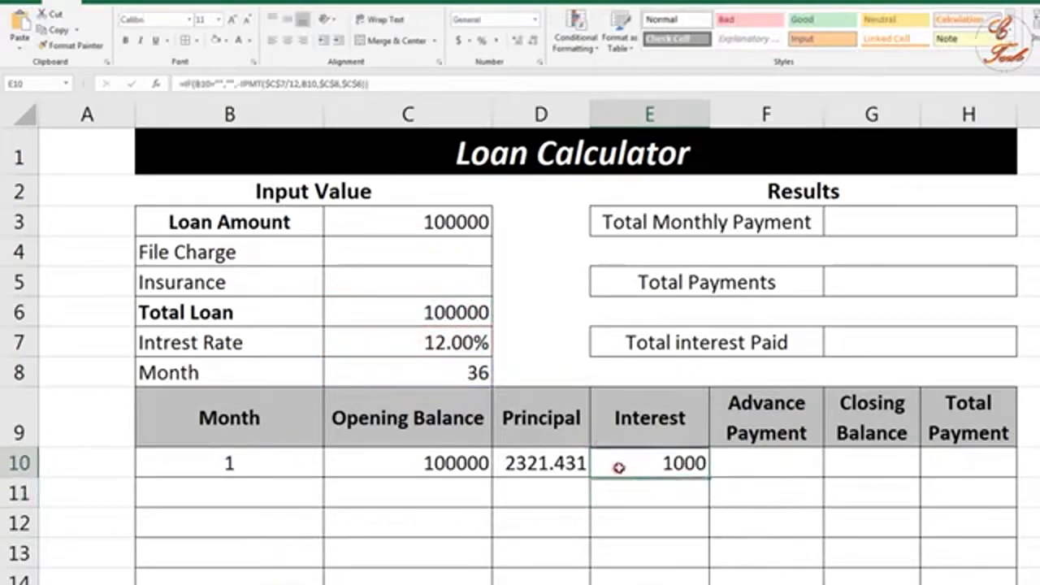
click(556, 463)
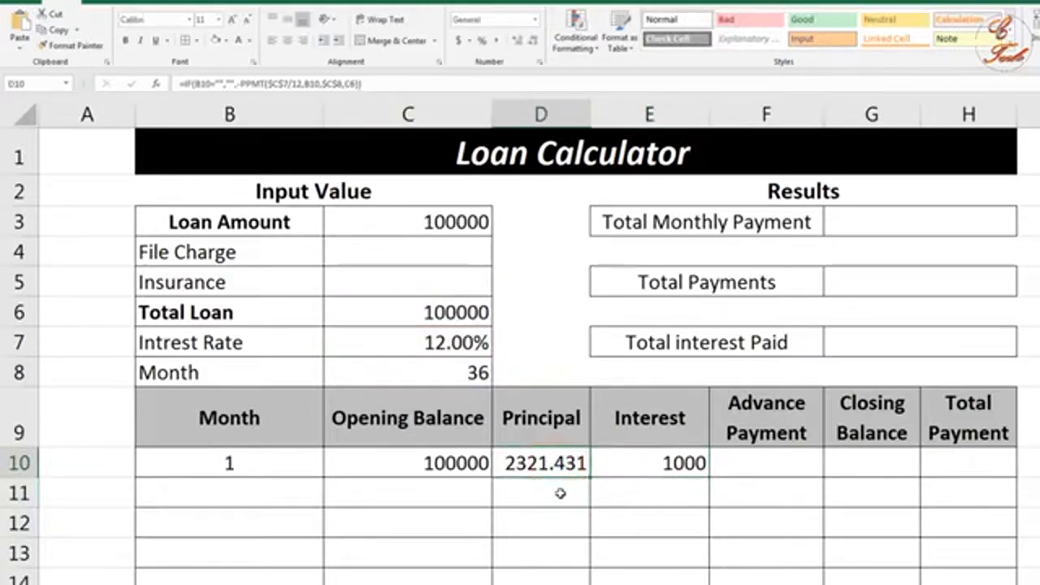
click(351, 84)
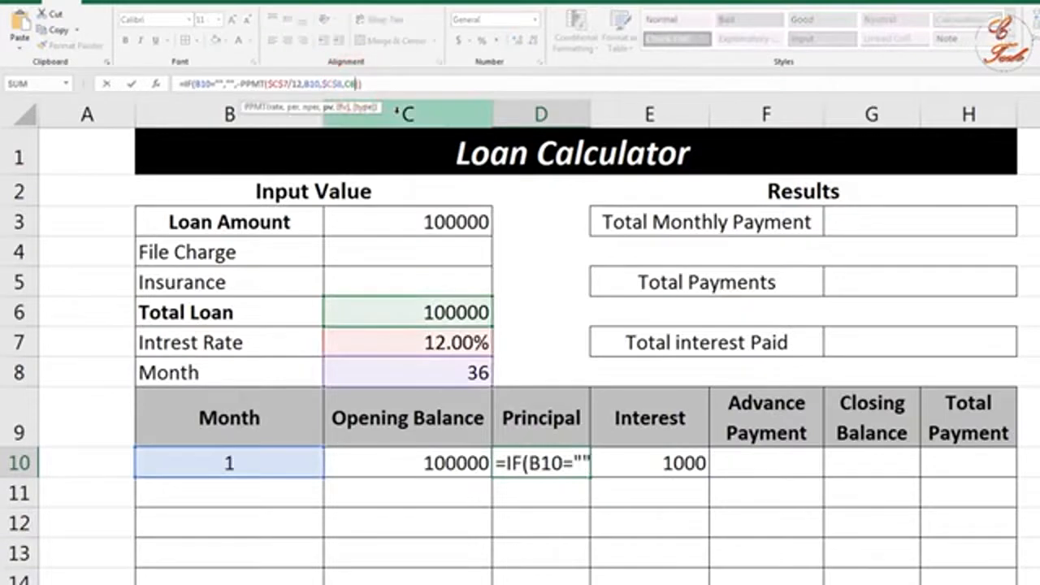
key(F4)
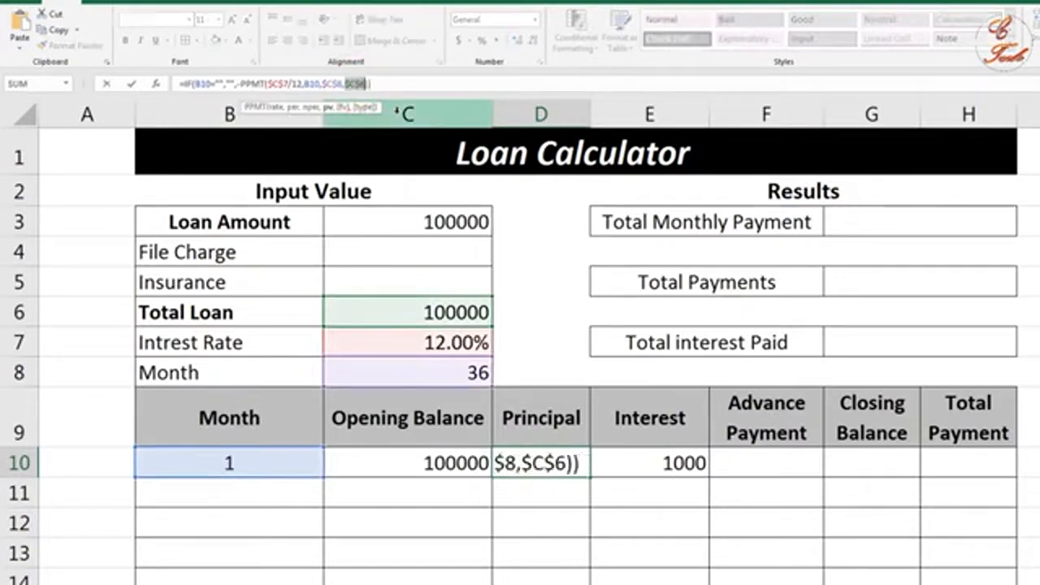
key(Return)
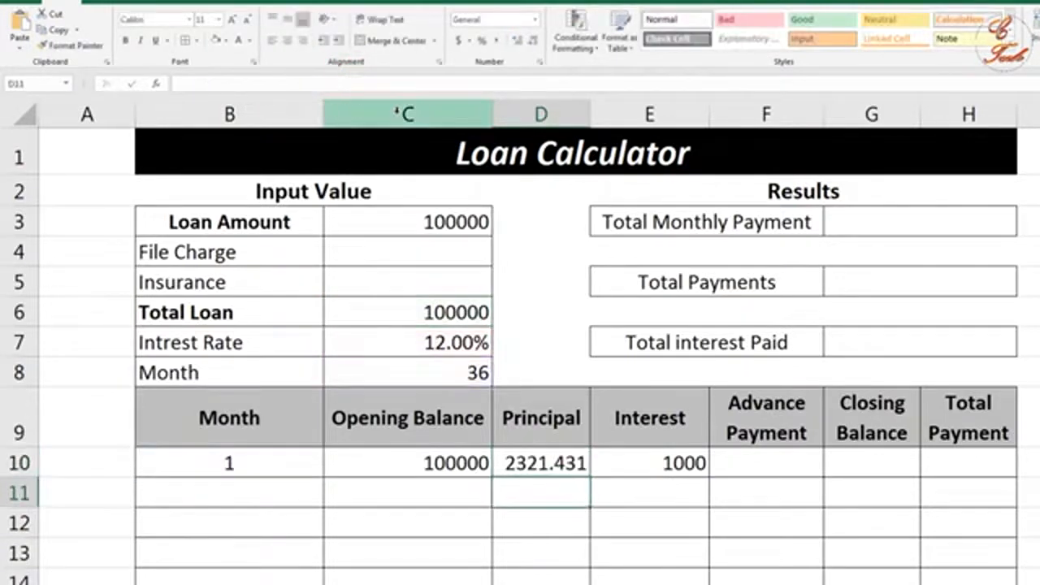
click(542, 460)
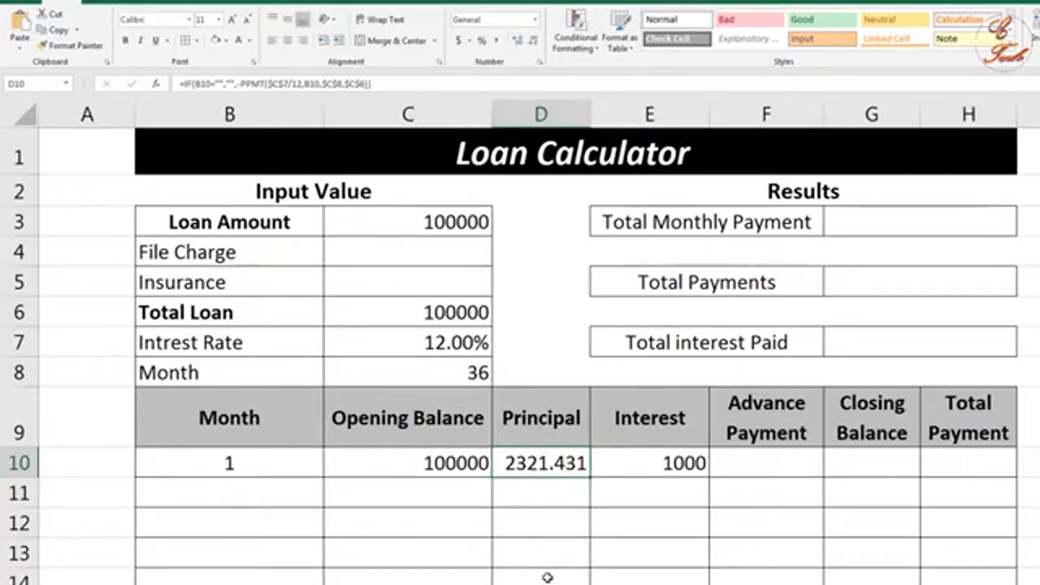
Begin the Closing Balance formula in G10 with an IF that returns blank when the month is empty: =IF(B10="","",.
click(757, 471)
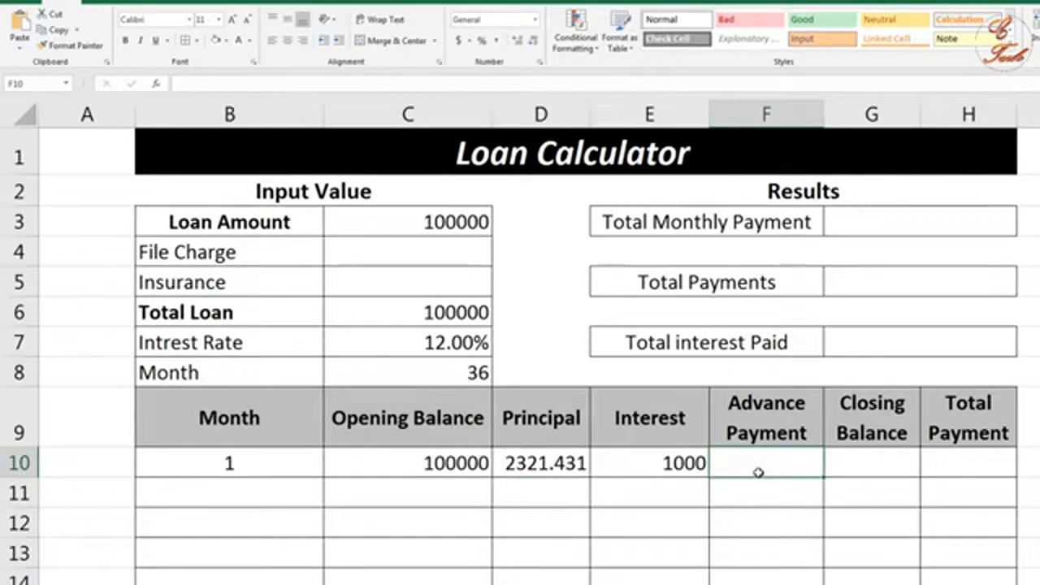
click(850, 458)
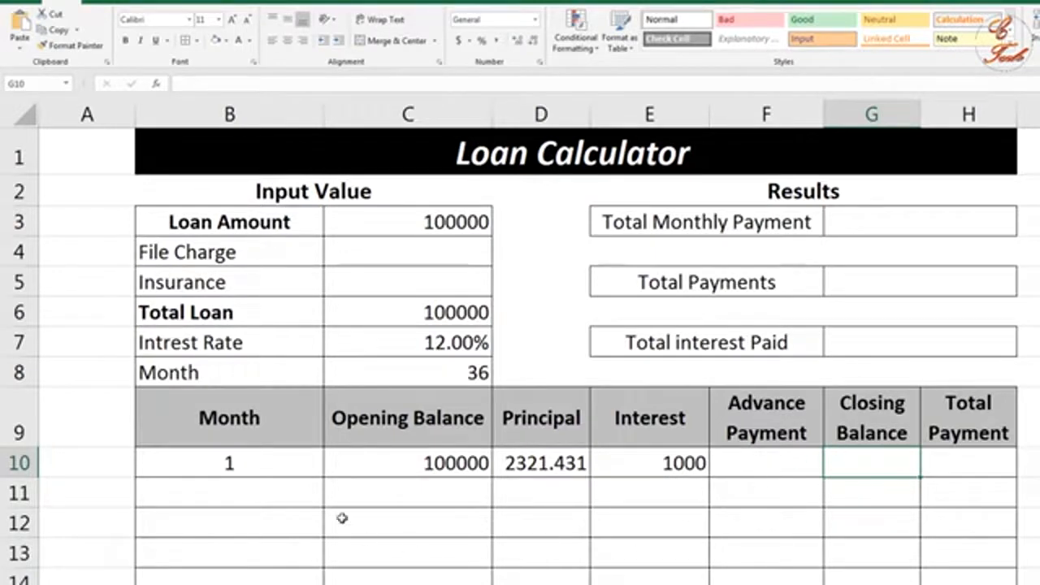
click(894, 469)
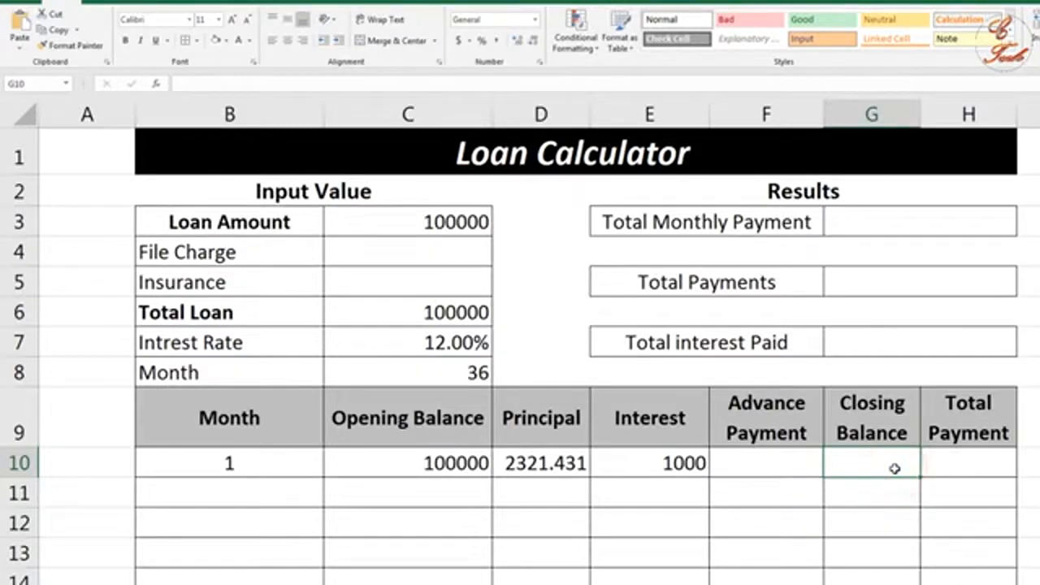
text(=if)
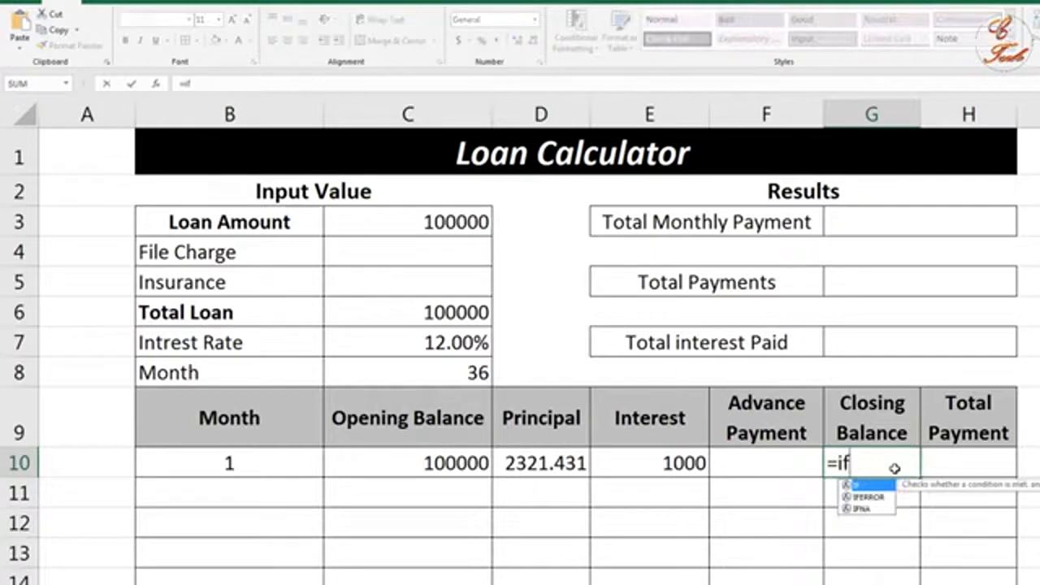
text(()
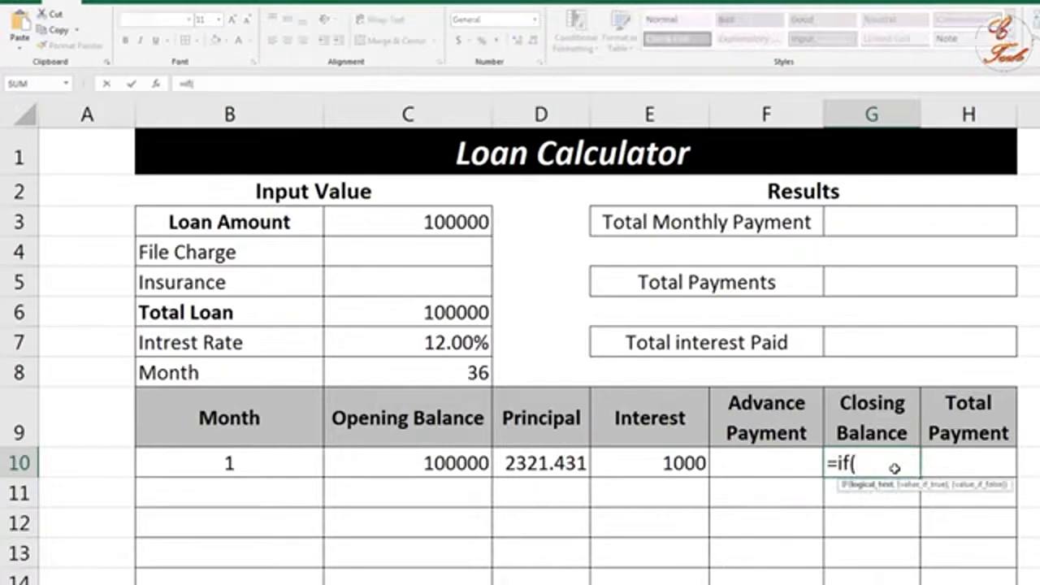
click(276, 469)
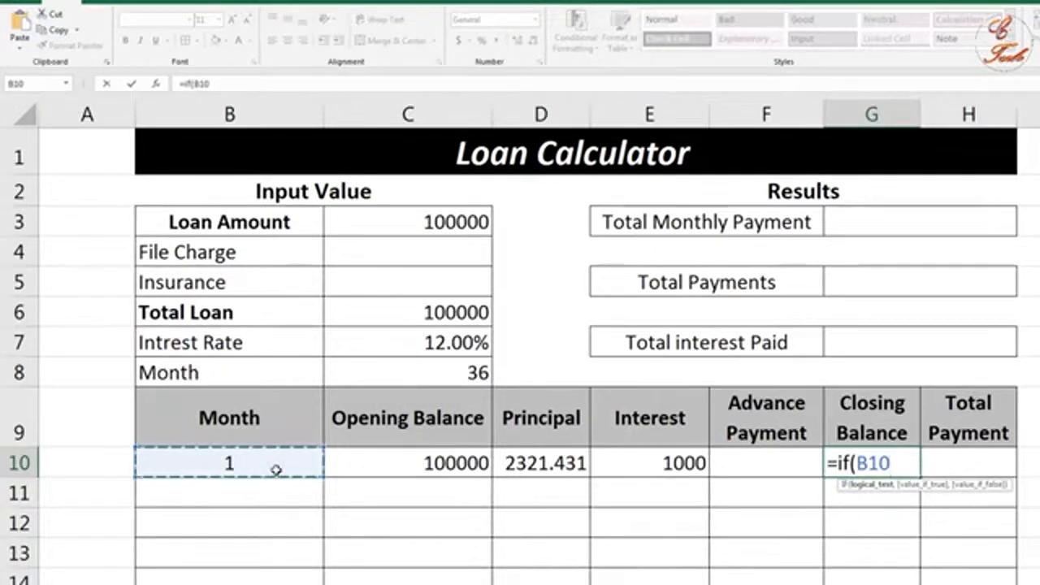
text(=)
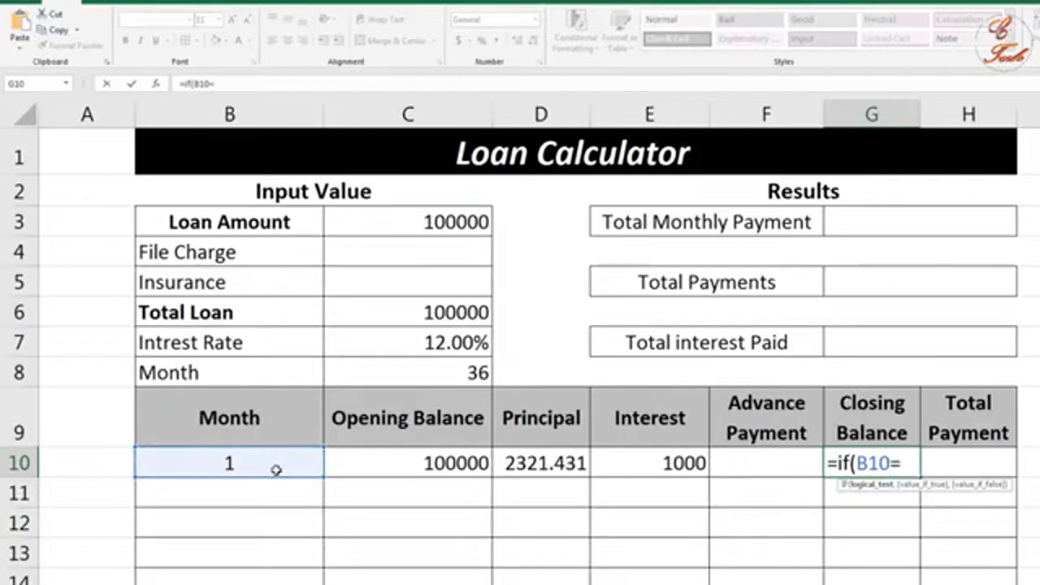
text("",)
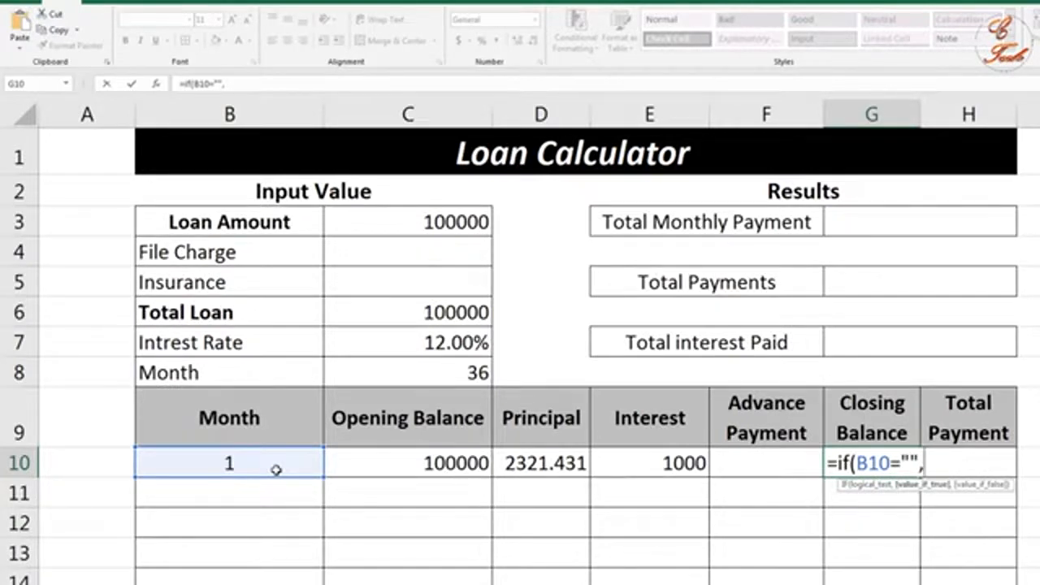
text("")
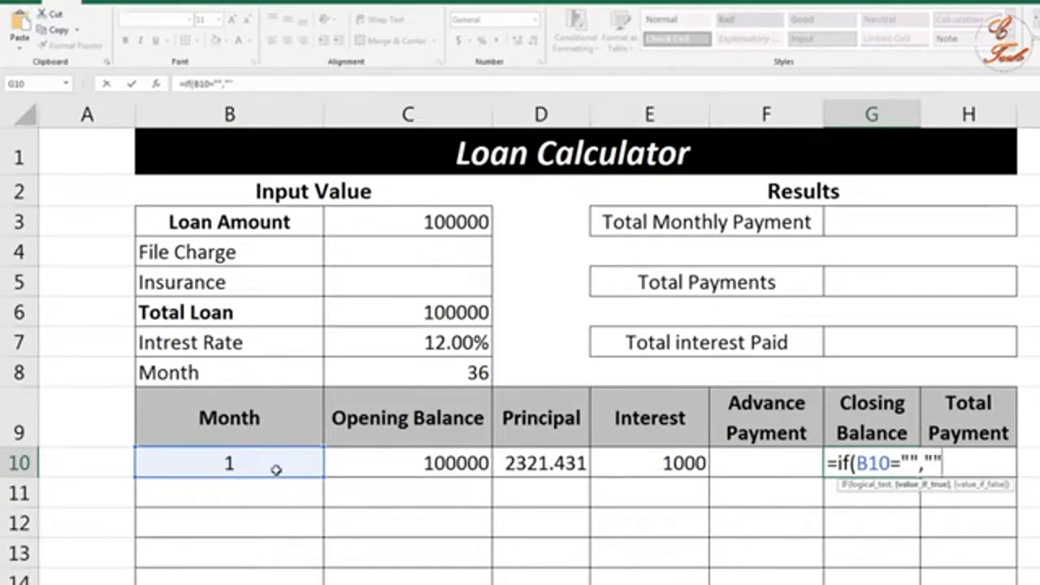
text(,)
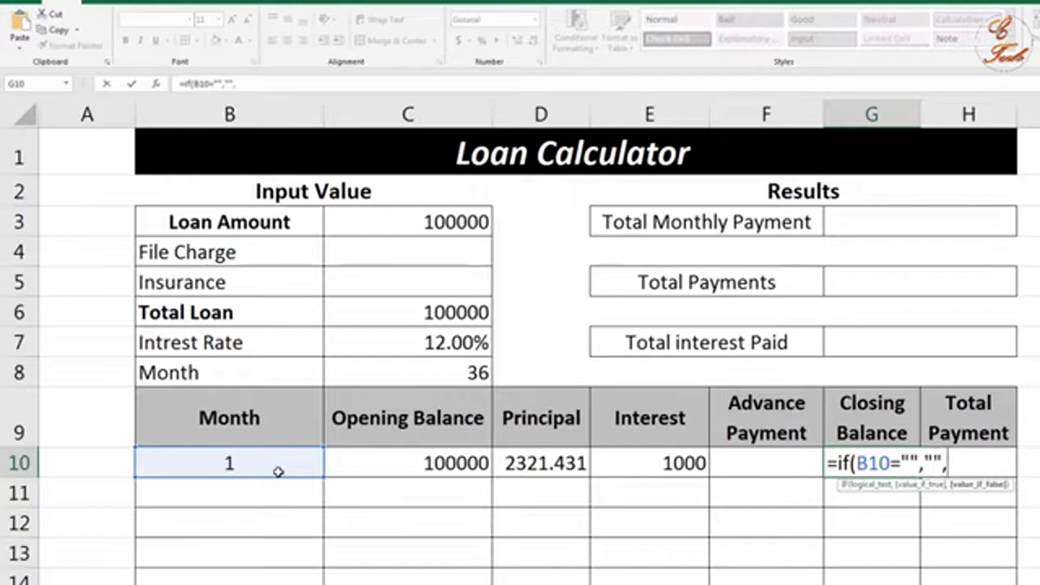
Complete the G10 formula with the false value C10-D10-F10, subtracting principal and advance payment from the opening balance, and enter it.
click(439, 469)
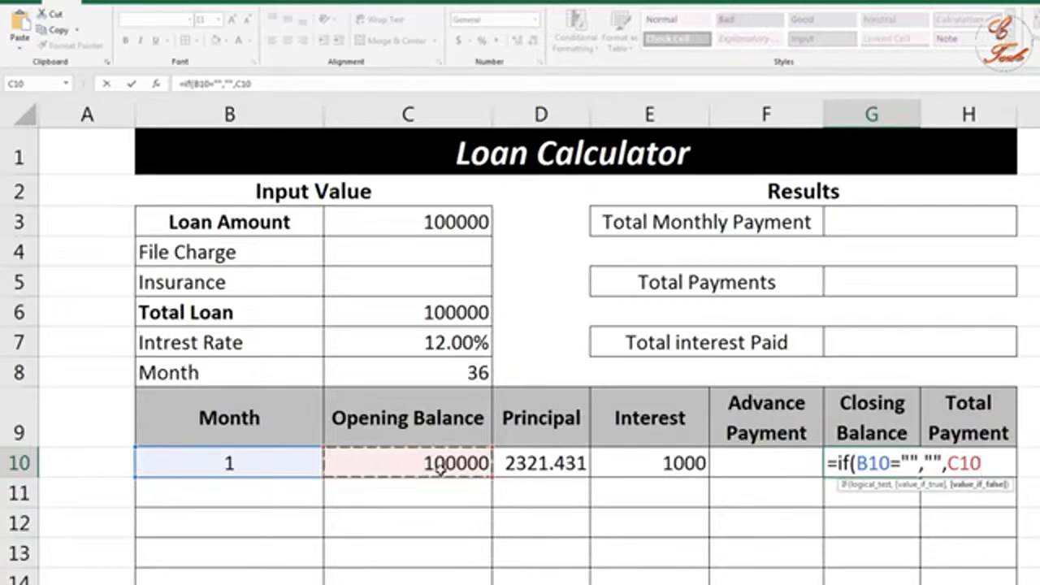
text(-)
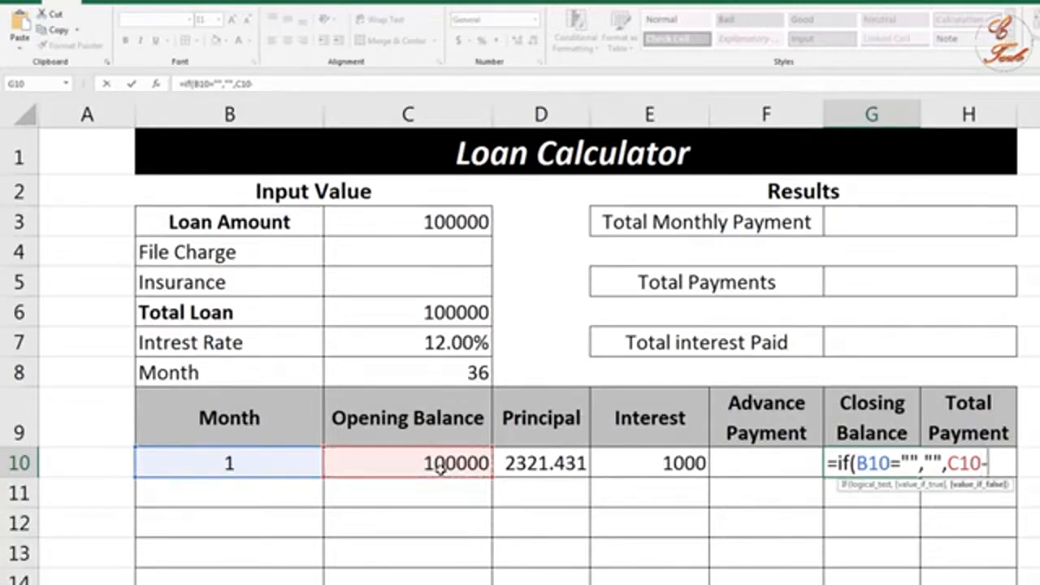
click(549, 466)
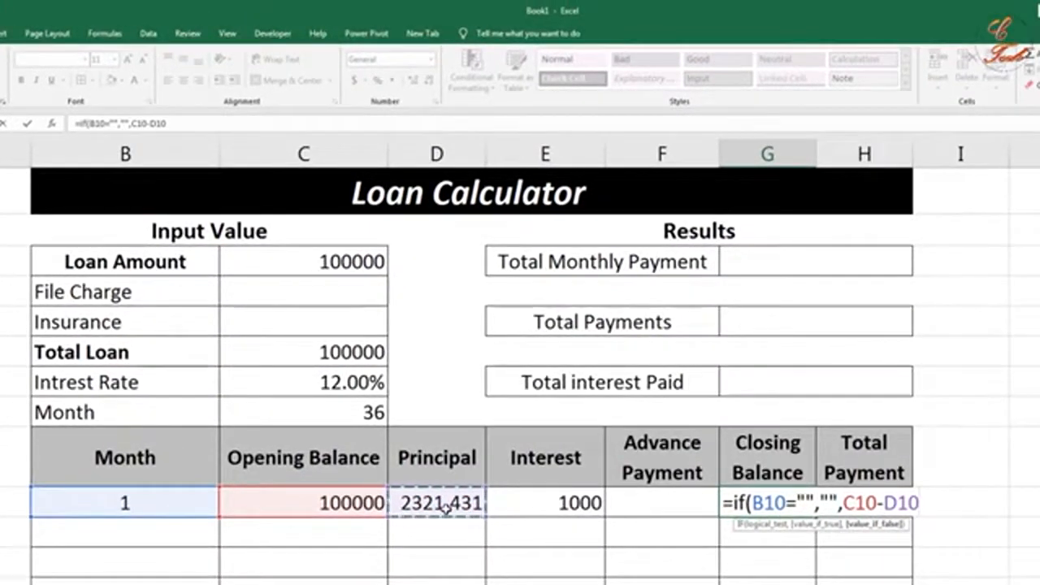
text(-)
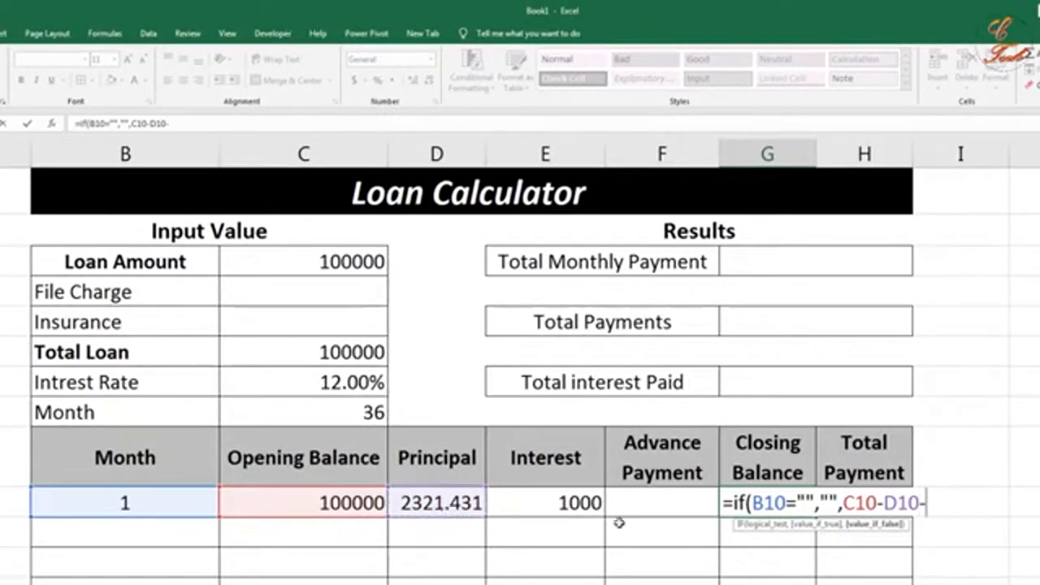
click(660, 511)
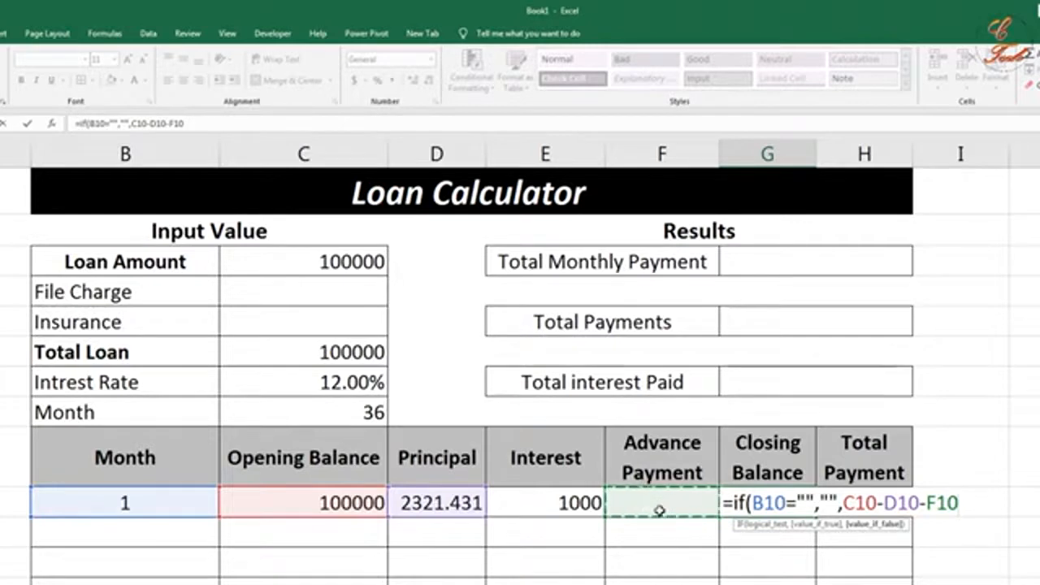
text())
key(Return)
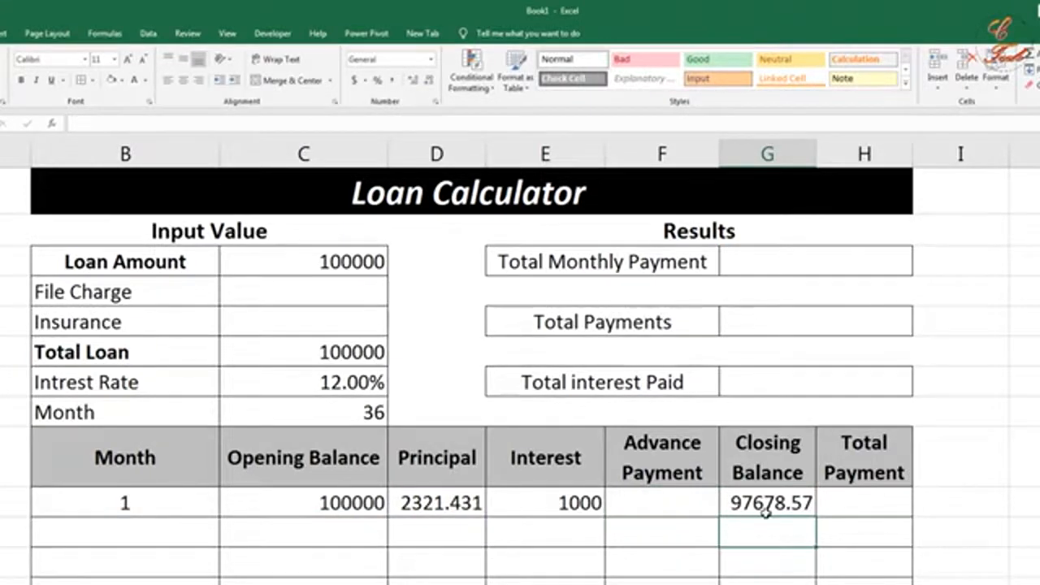
Begin the Total Payment formula in H10 with an IF that returns blank when the month is empty: =IF(B10="","",.
click(858, 503)
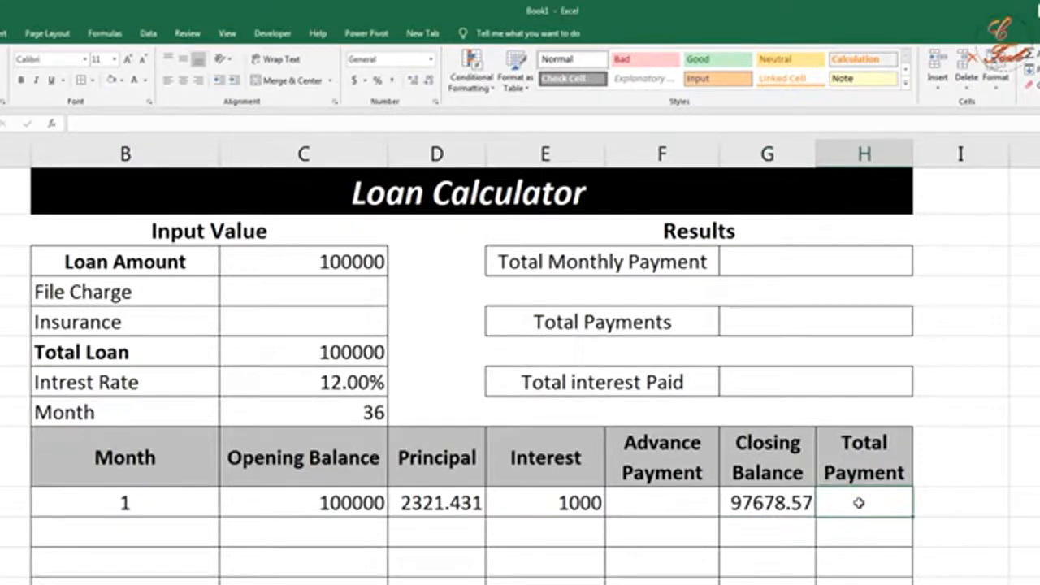
text(=)
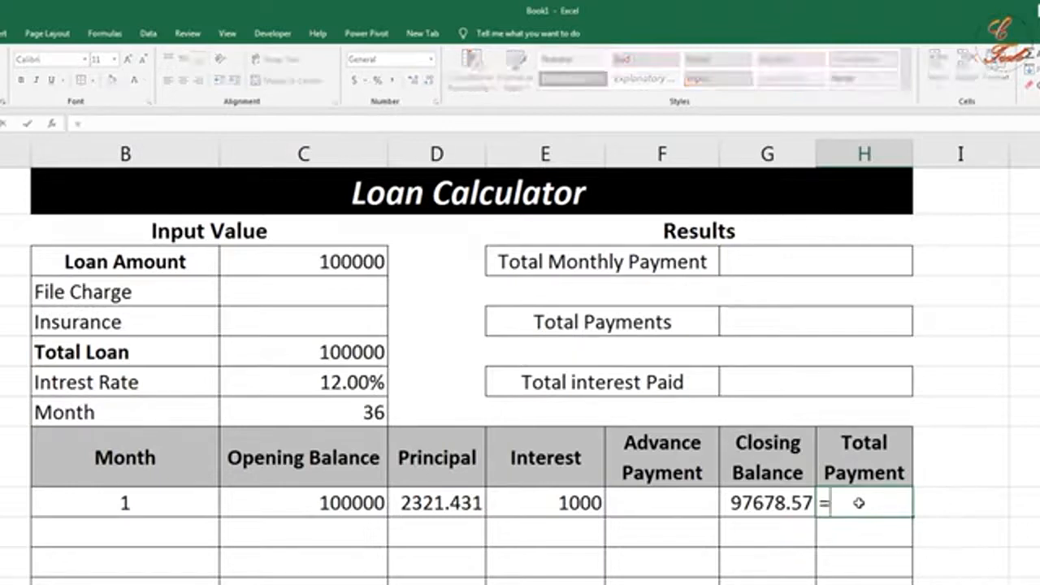
text(if)
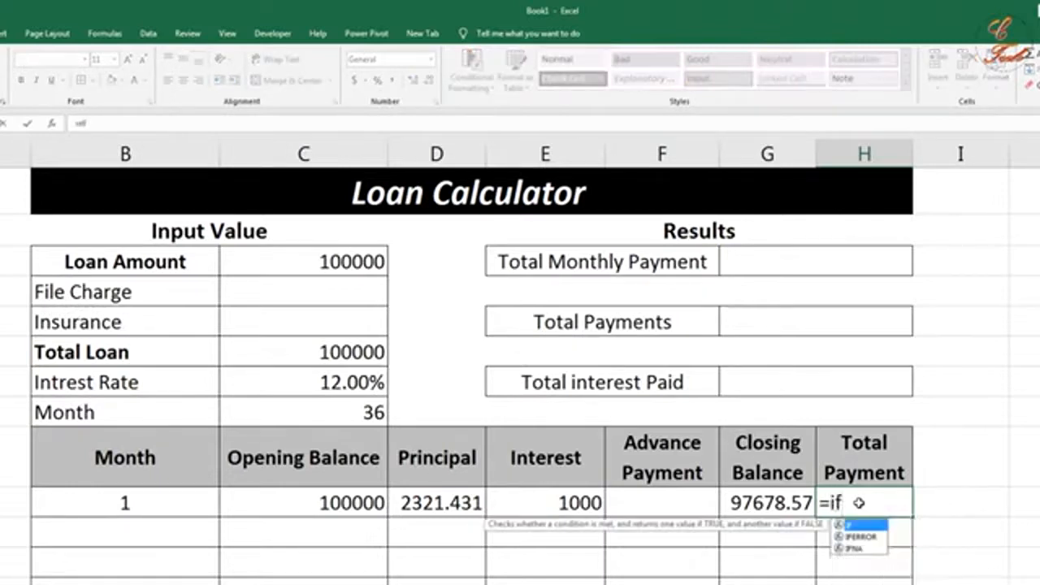
text(()
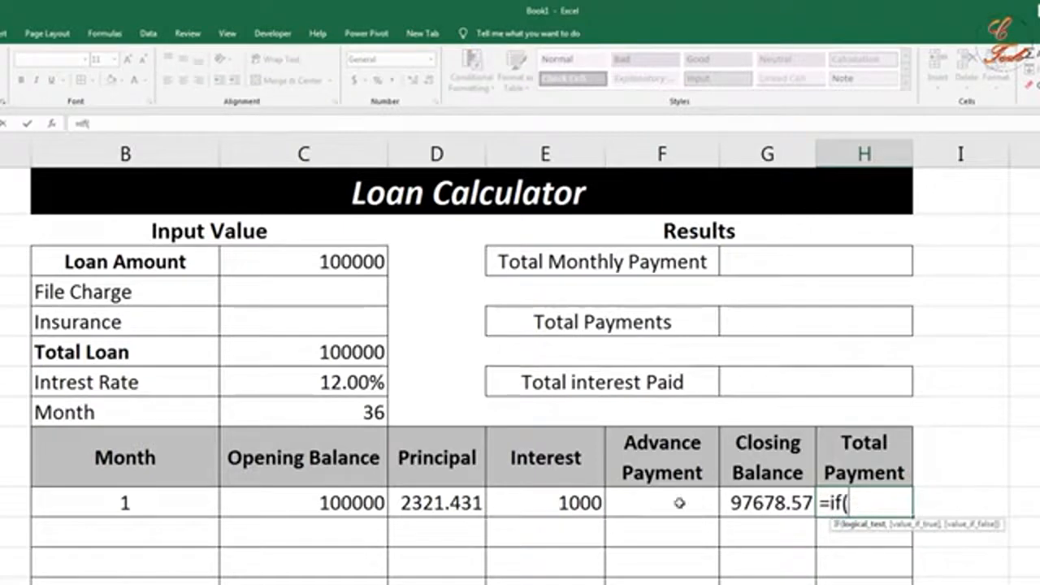
click(173, 503)
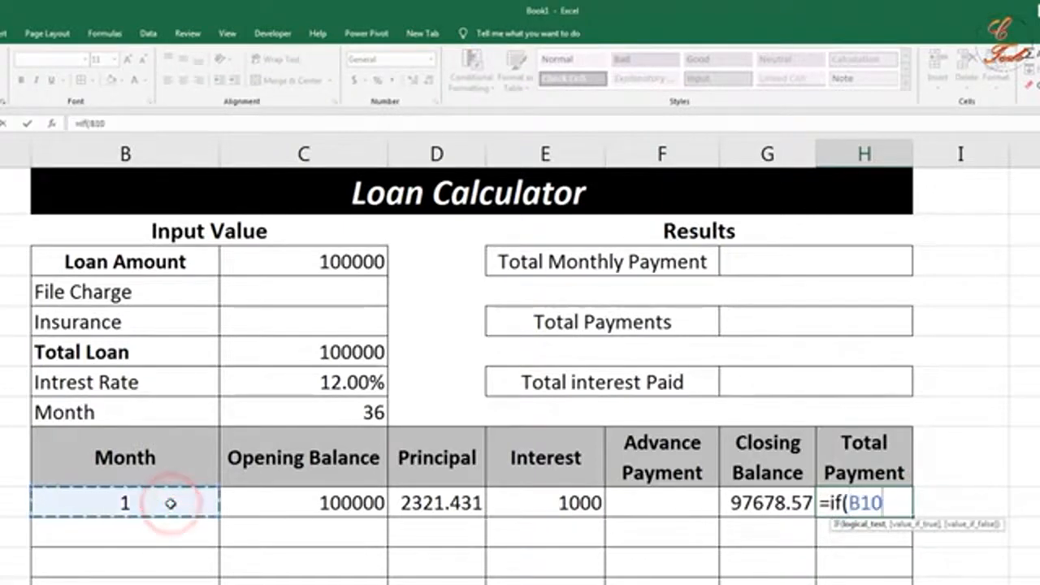
text(=)
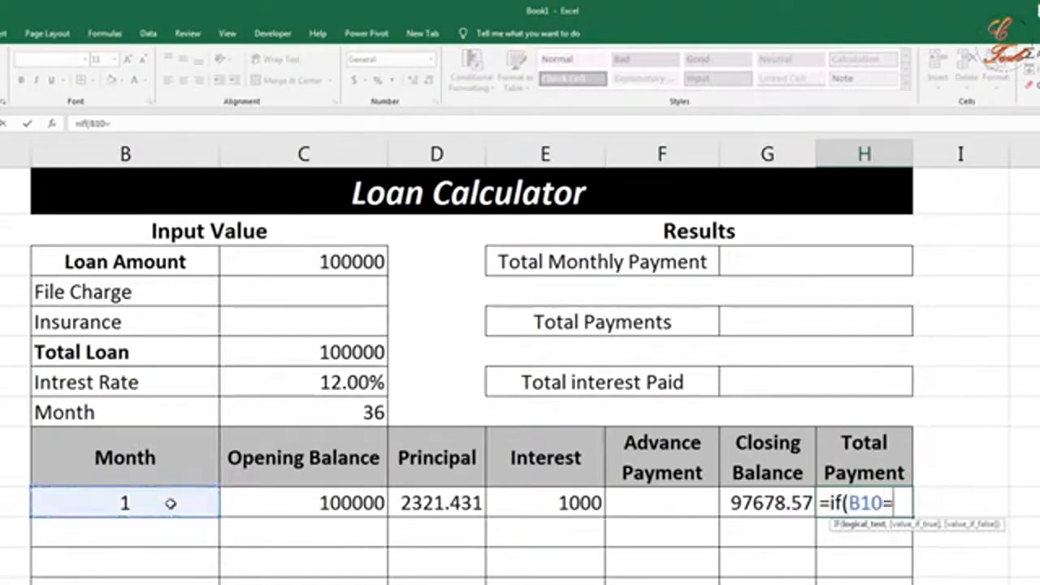
text("","")
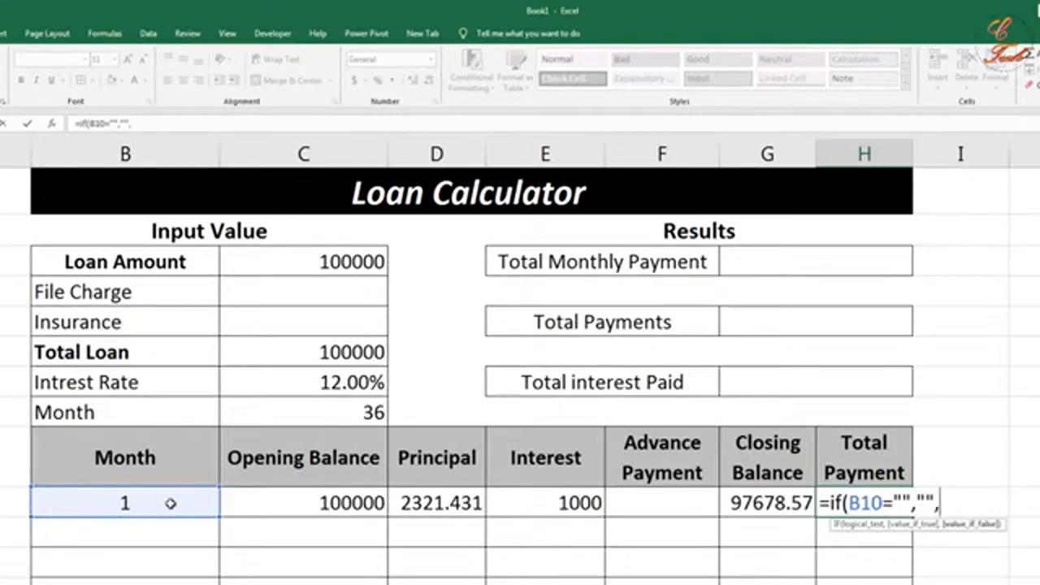
text(,)
Complete the H10 formula with the false value D10+E10+F10, adding principal, interest and advance payment, and enter it.
click(437, 502)
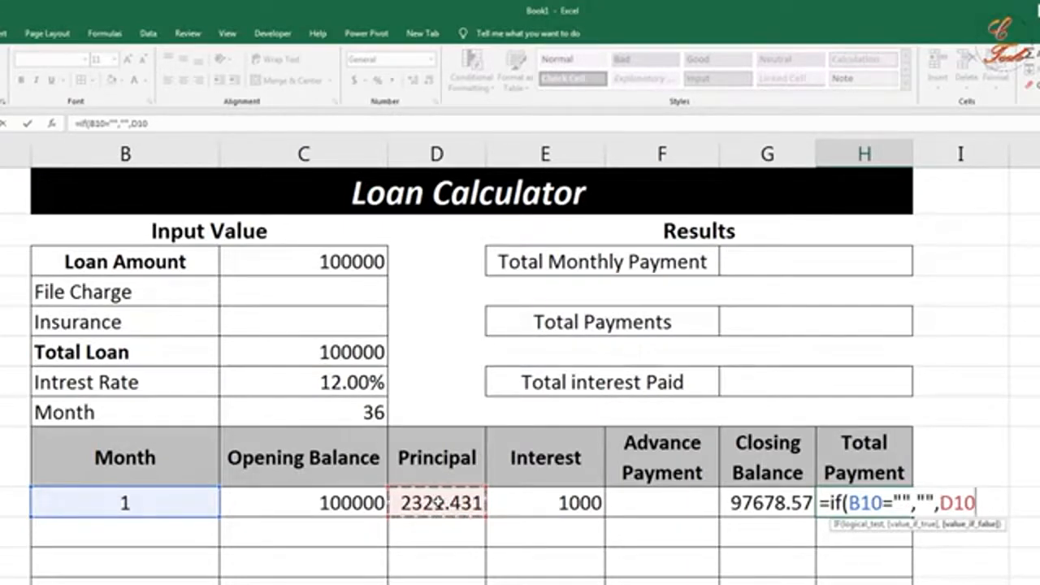
text(+)
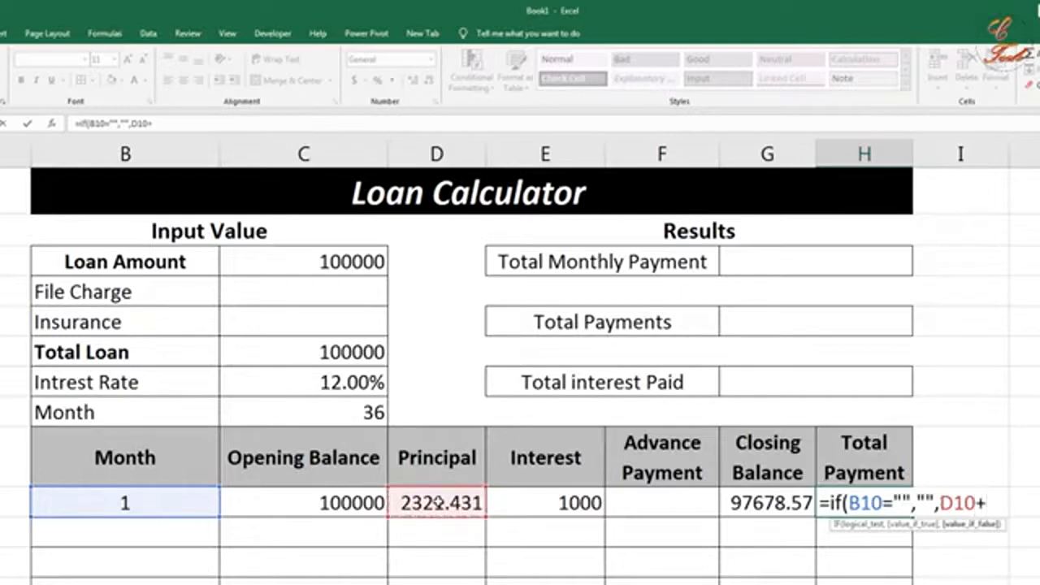
click(527, 504)
text(+)
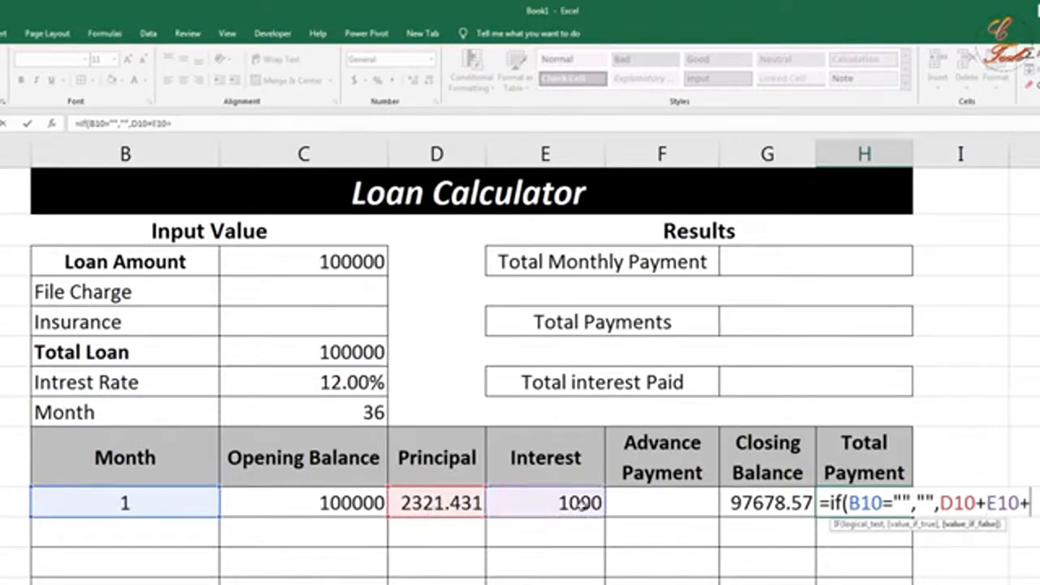
click(676, 505)
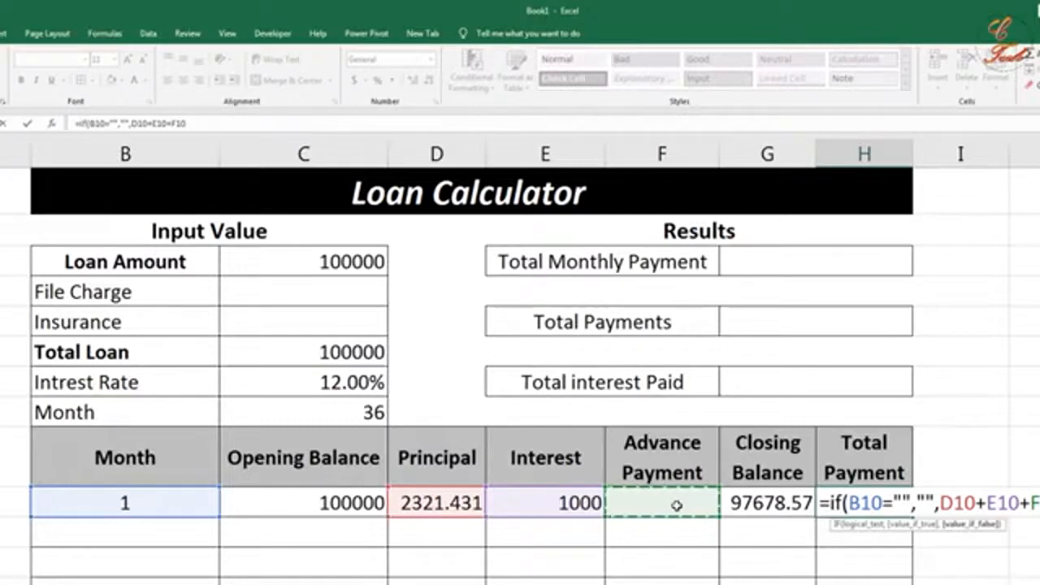
key(Return)
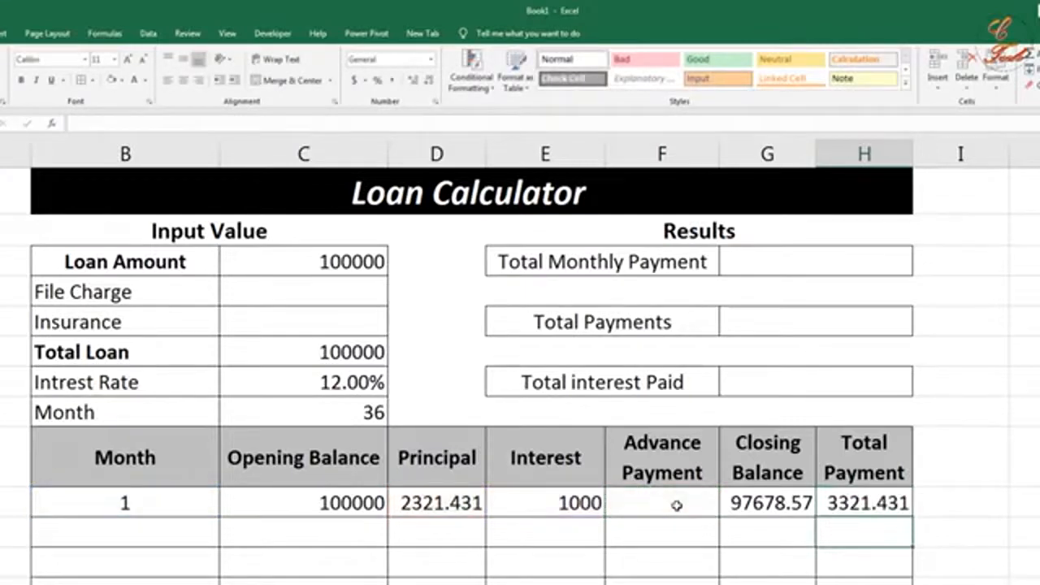
click(868, 508)
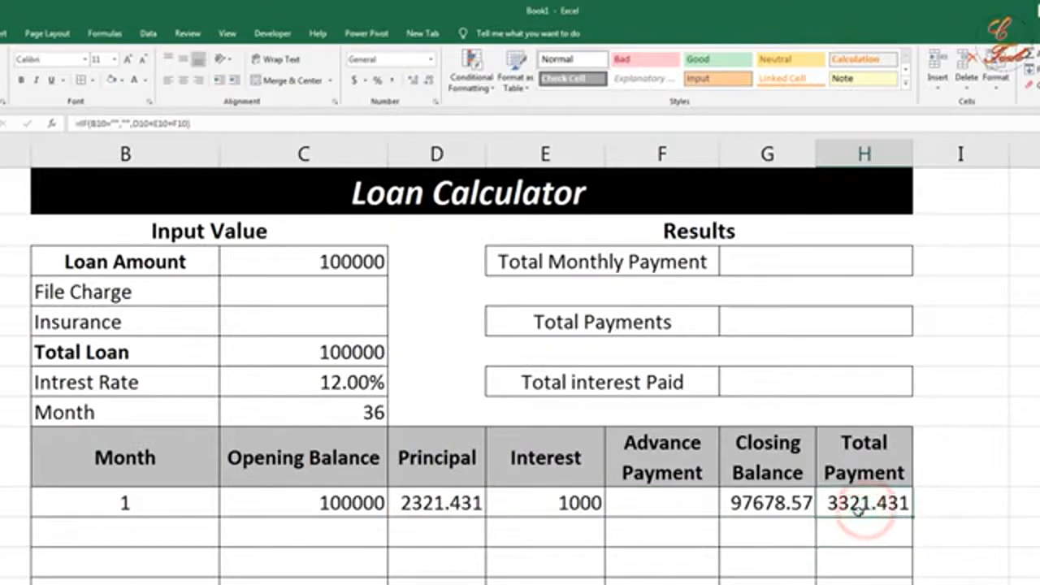
Begin the Month formula in B11 with an IF testing whether the closing balance G10 exceeds 1, followed by a nested IF: =IF(G10>1,IF(.
click(200, 505)
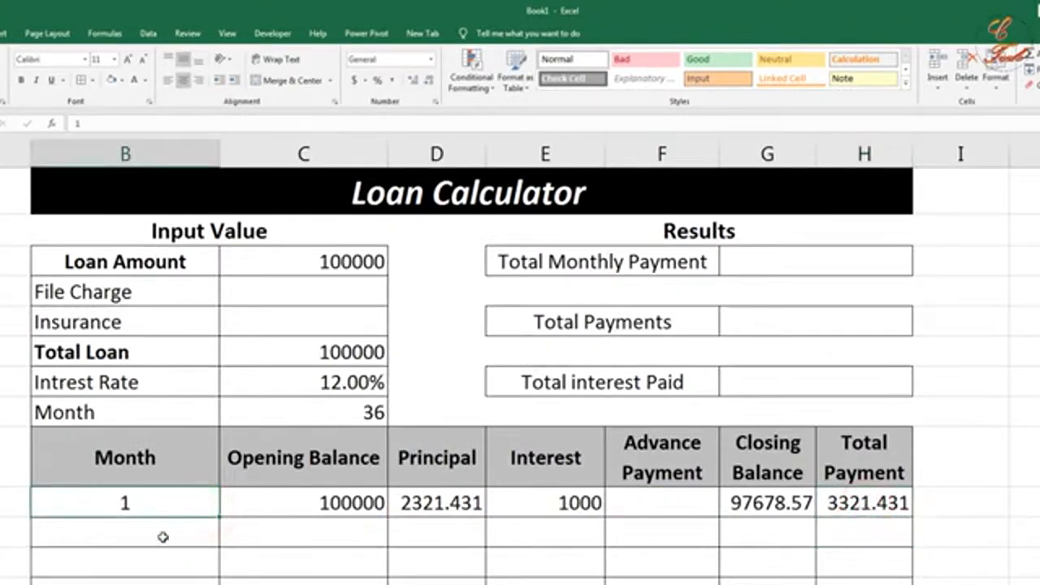
click(336, 412)
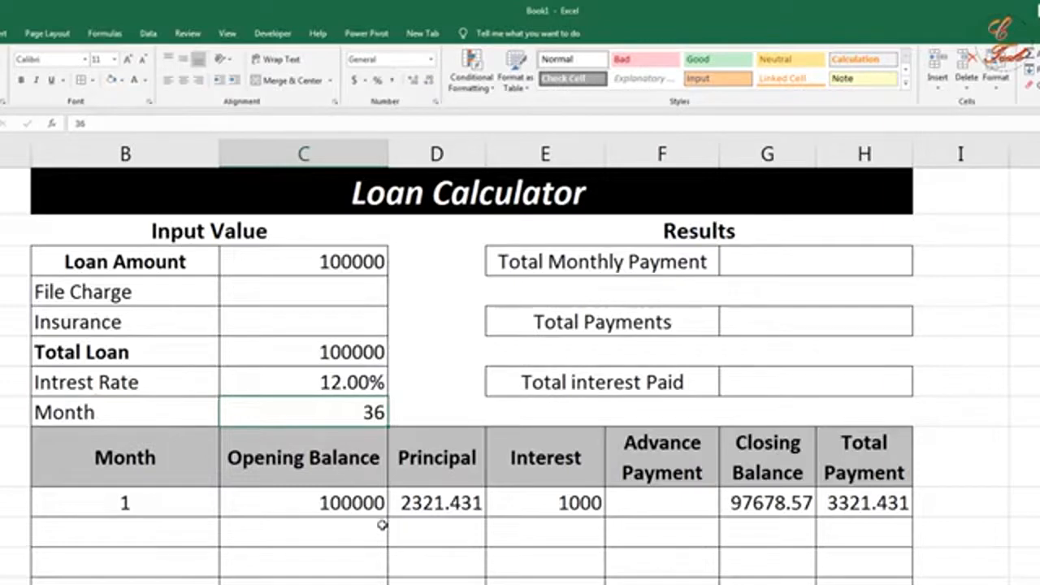
click(193, 539)
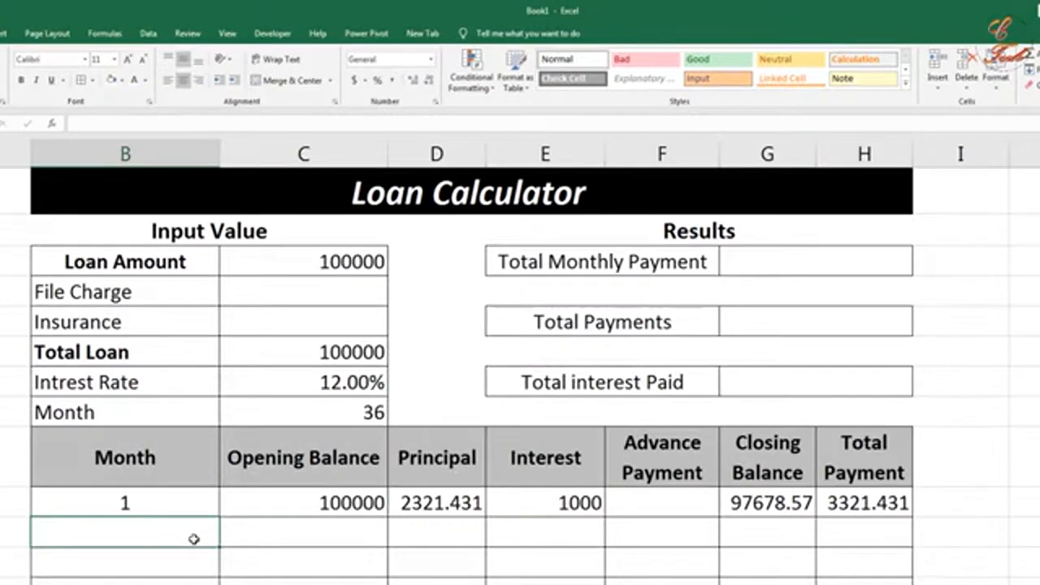
text(=if()
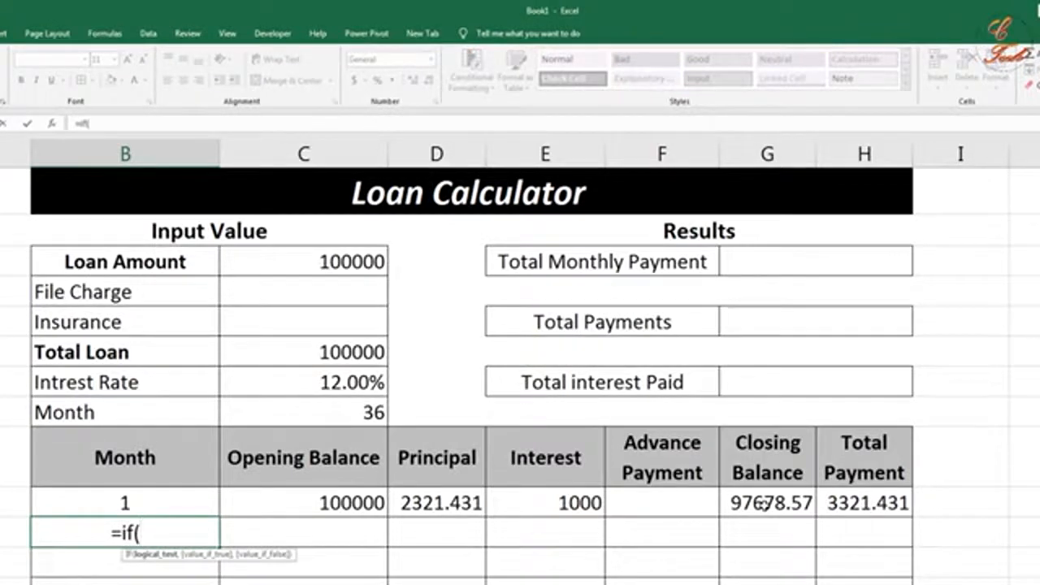
click(762, 504)
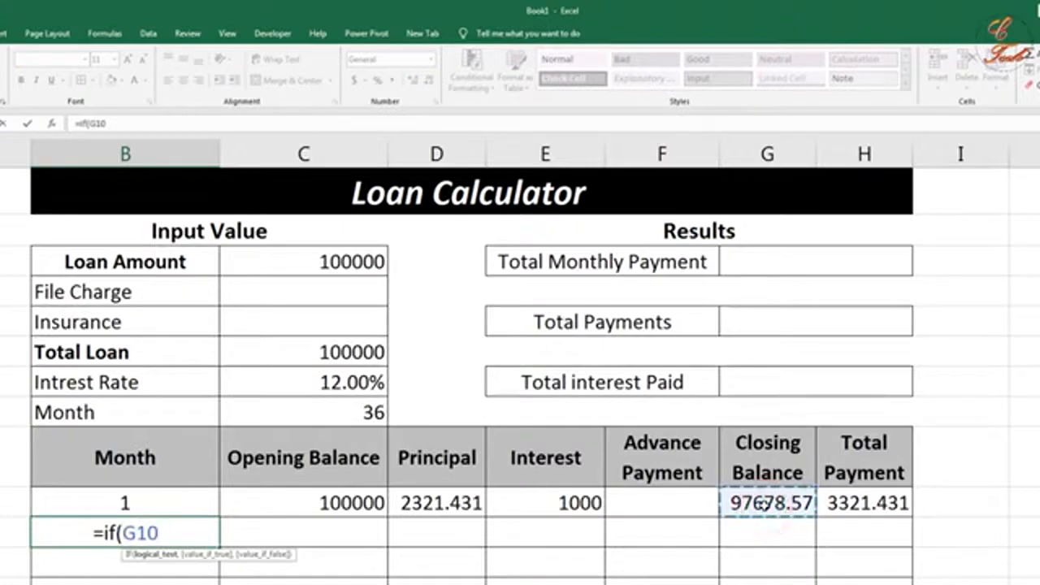
text(>1)
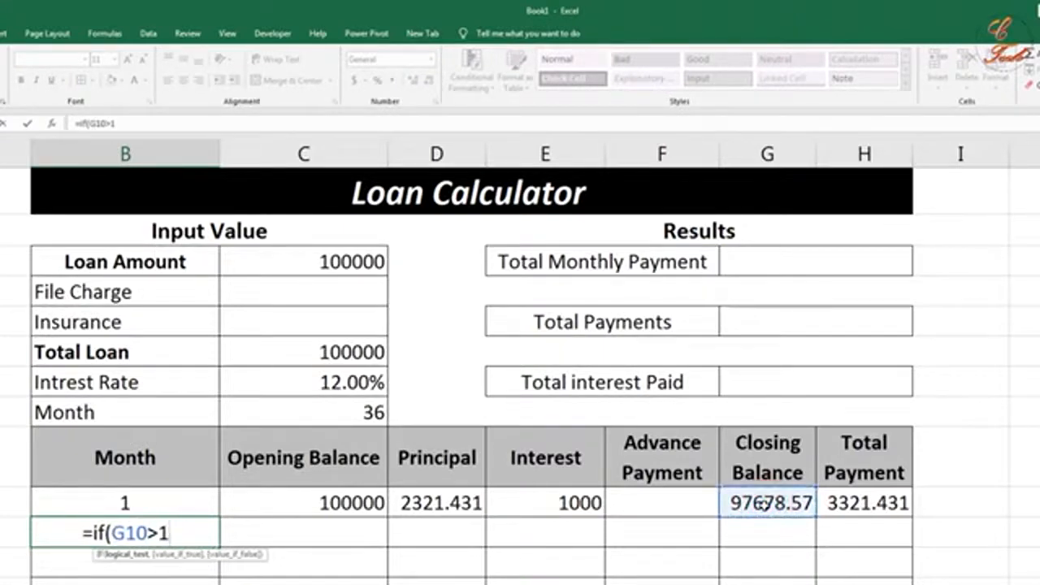
text(,if)
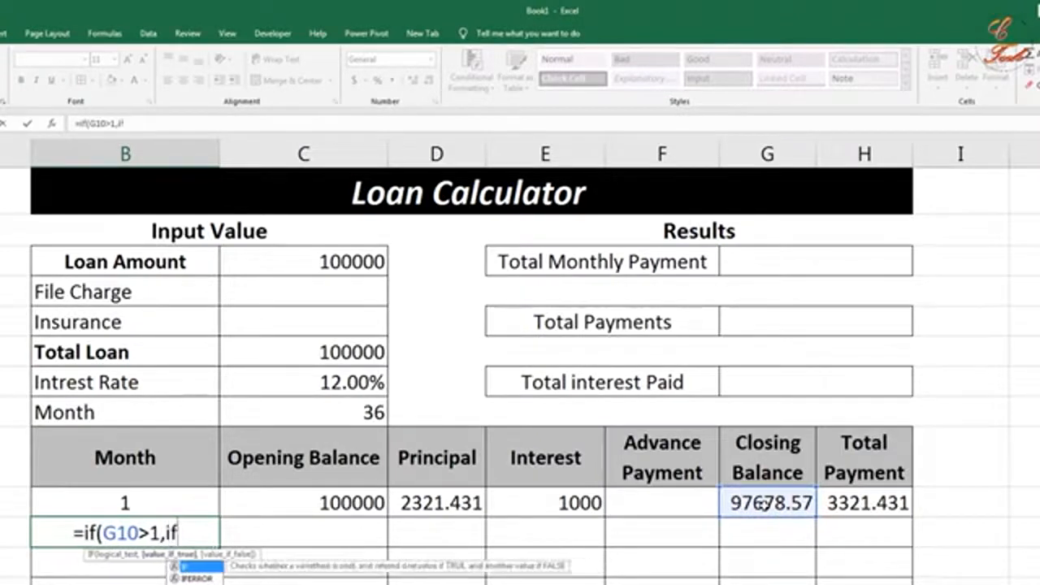
text(()
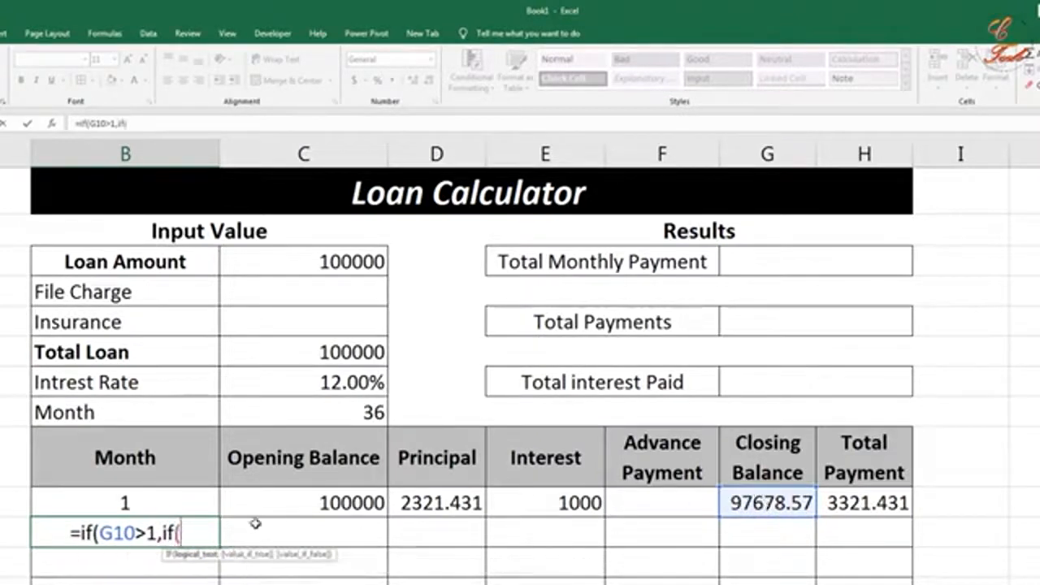
Complete the B11 formula with the nested test B10="","",B10+1 and an outer false value of "", and enter it.
click(133, 502)
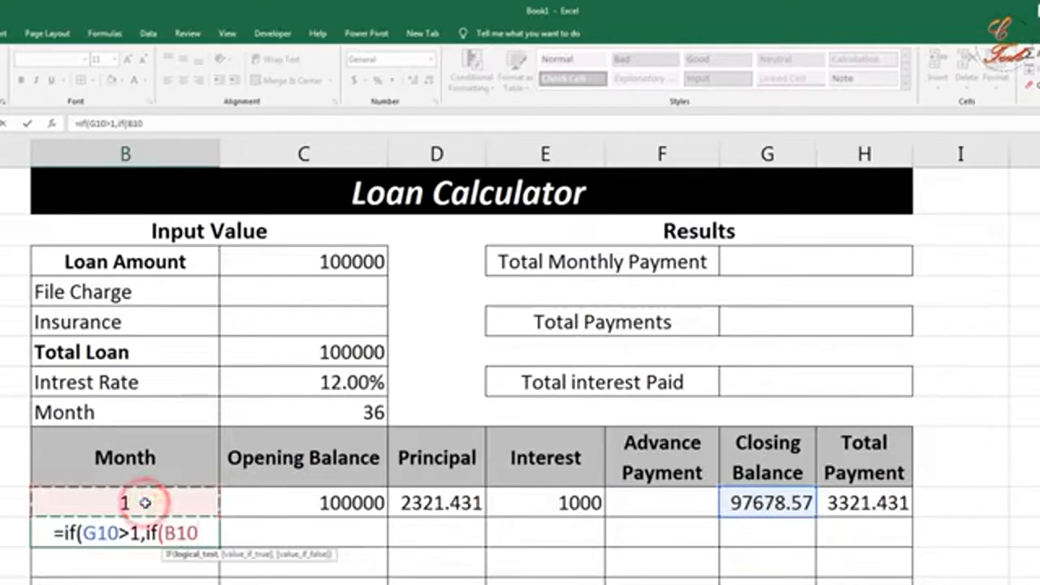
text(=)
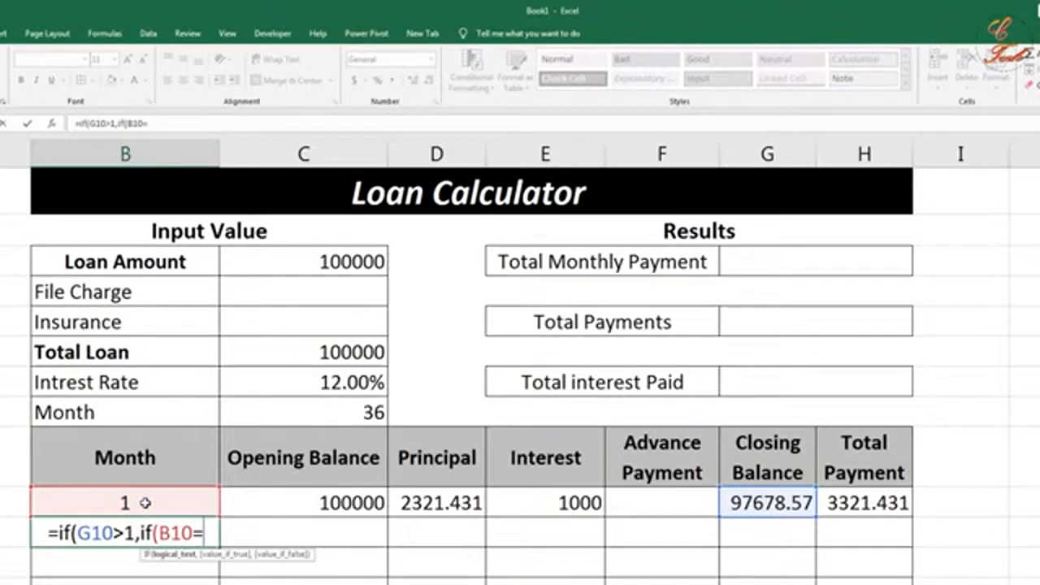
text("")
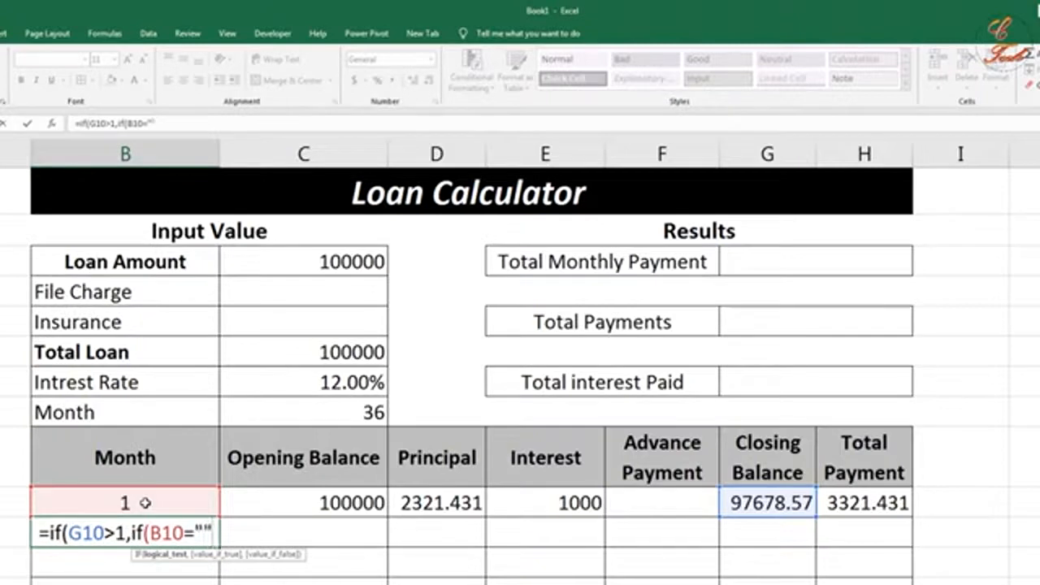
text(,"")
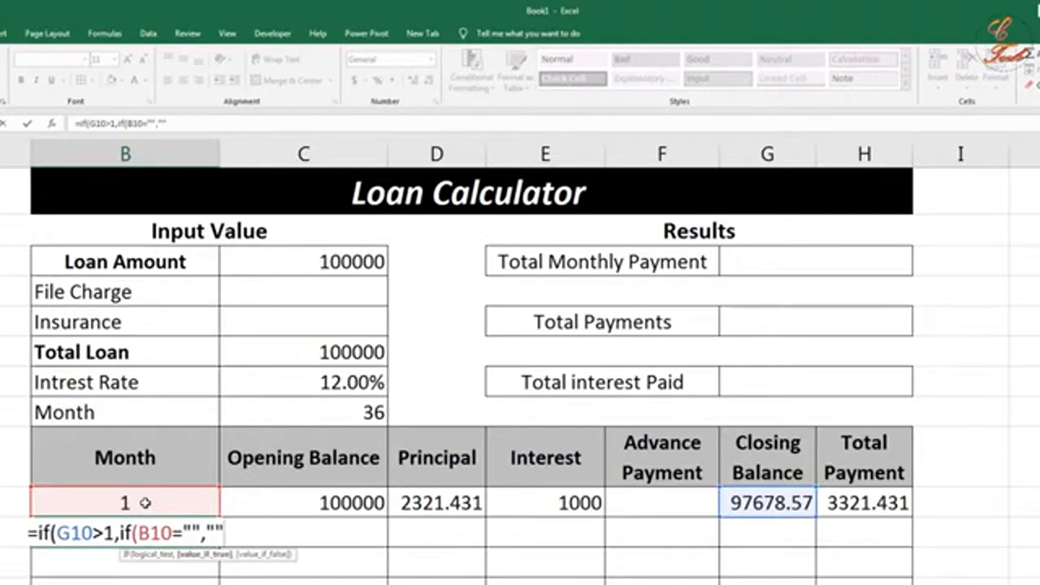
text(,)
click(159, 503)
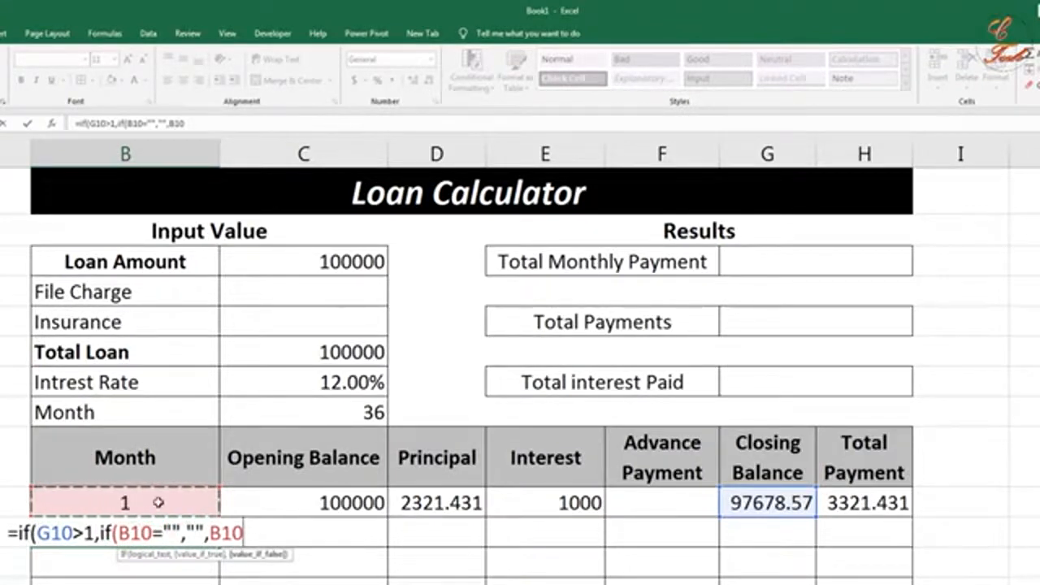
text(+1)
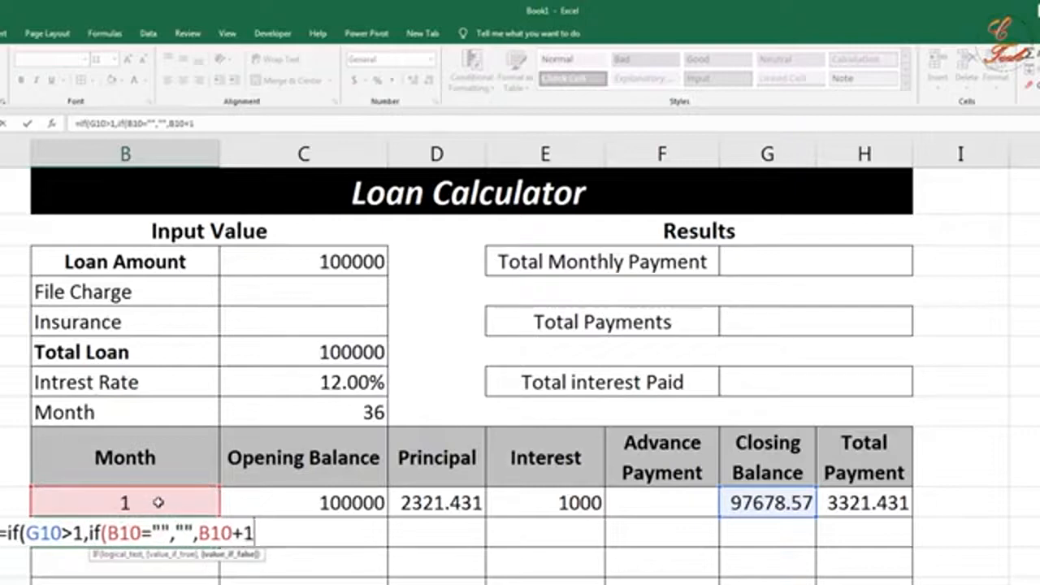
text(),)
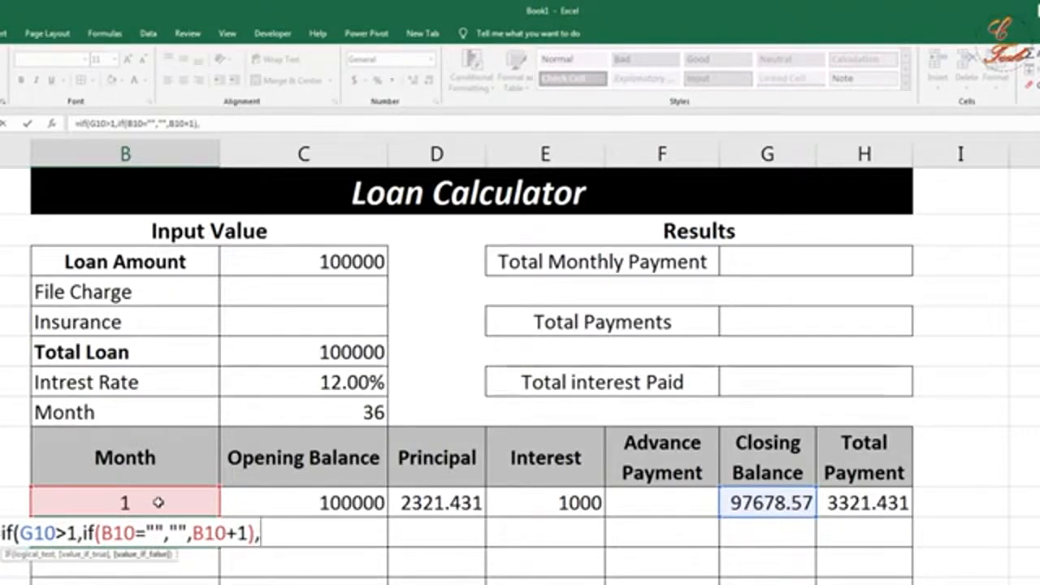
text("")
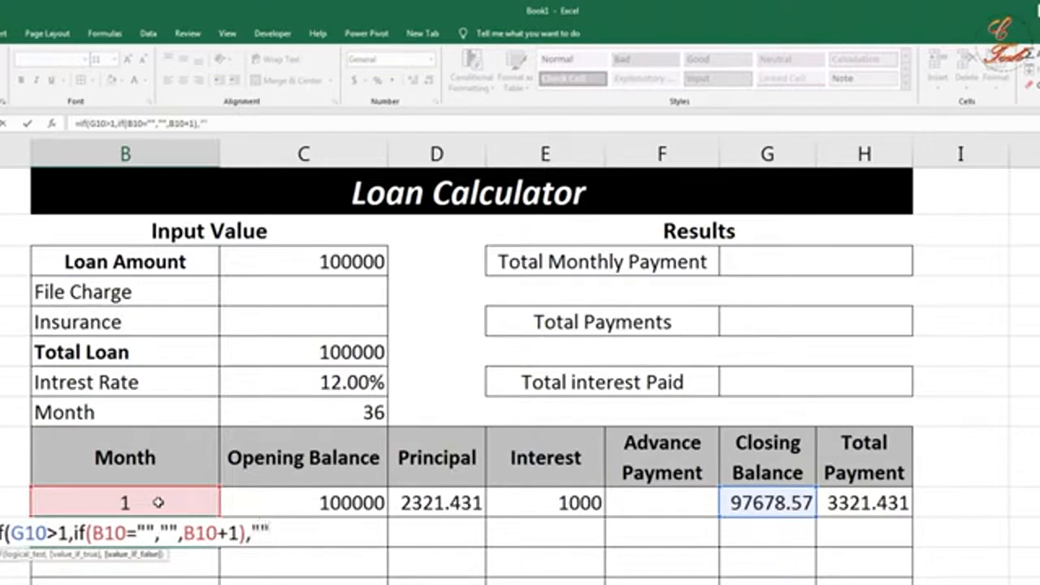
text())
key(Return)
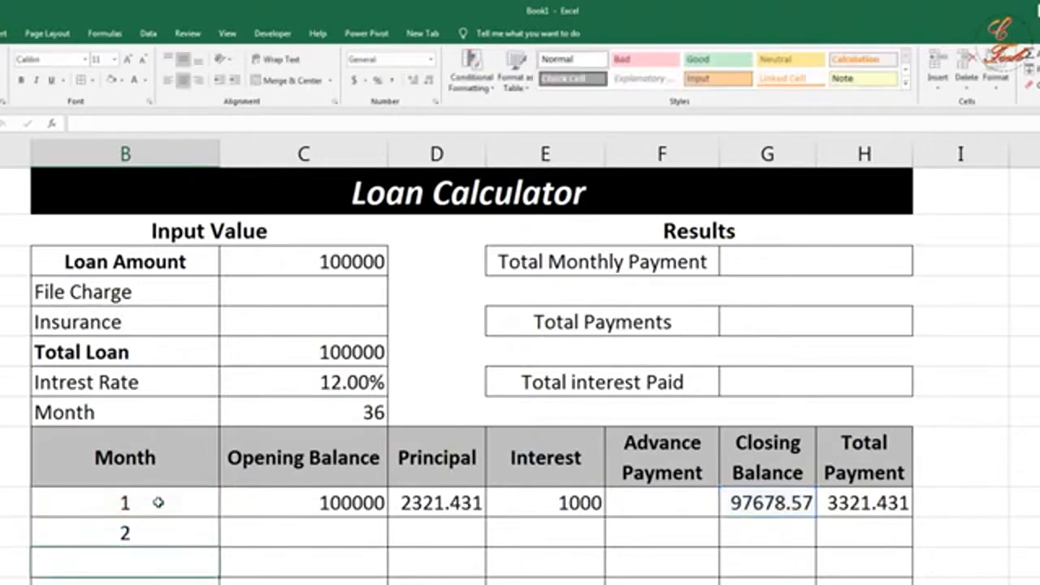
Fill the Month formula from B11 down to B14, leaving the fill option at Copy Cells.
click(154, 530)
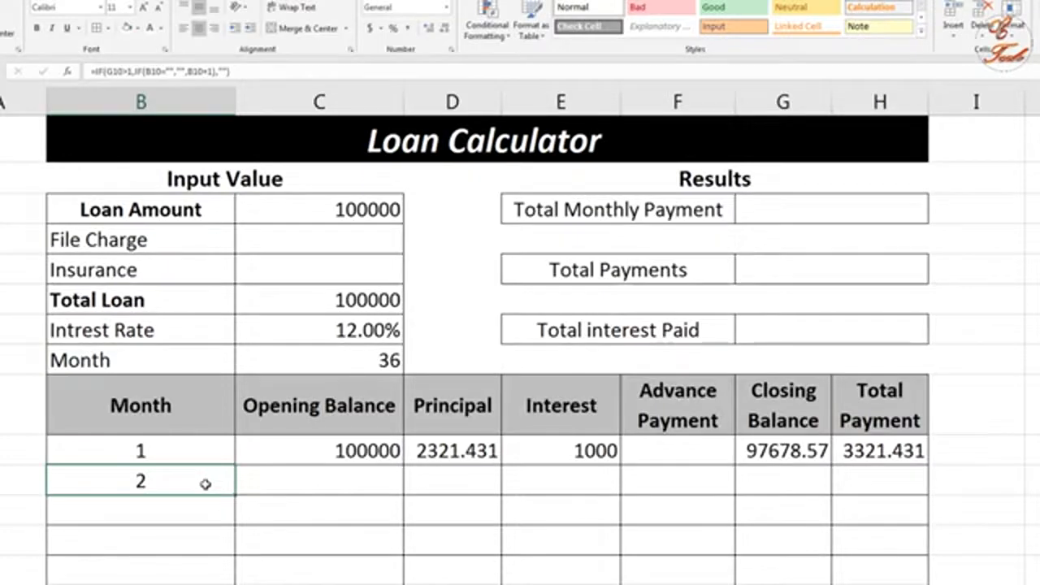
click(38, 452)
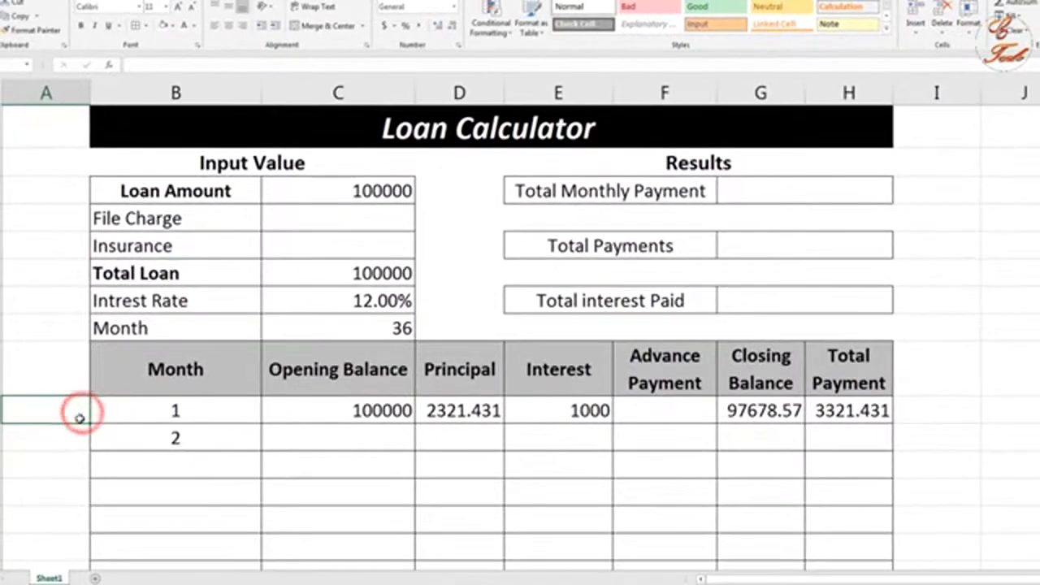
click(206, 436)
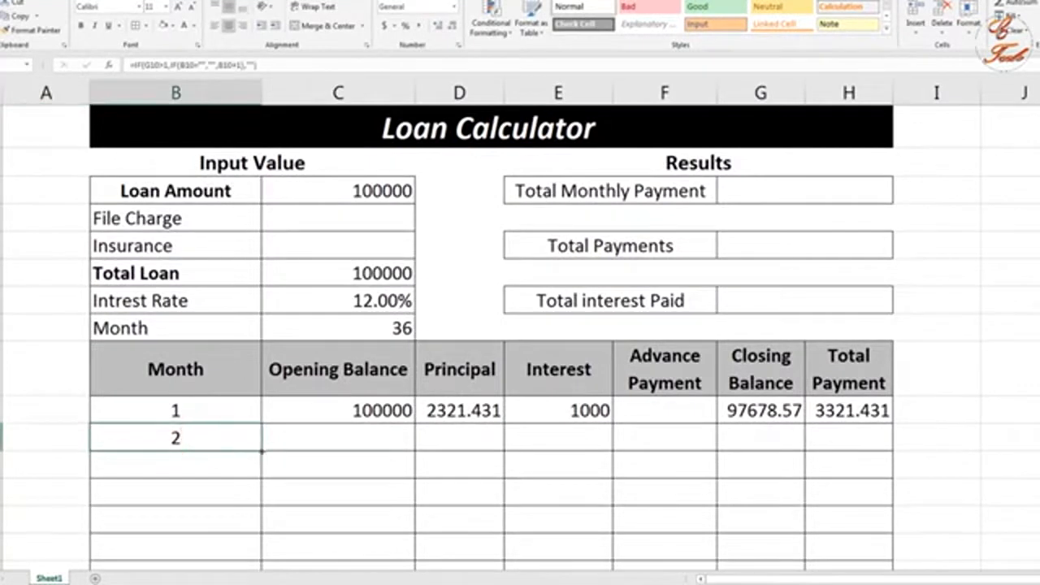
drag(260, 450, 262, 532)
click(272, 541)
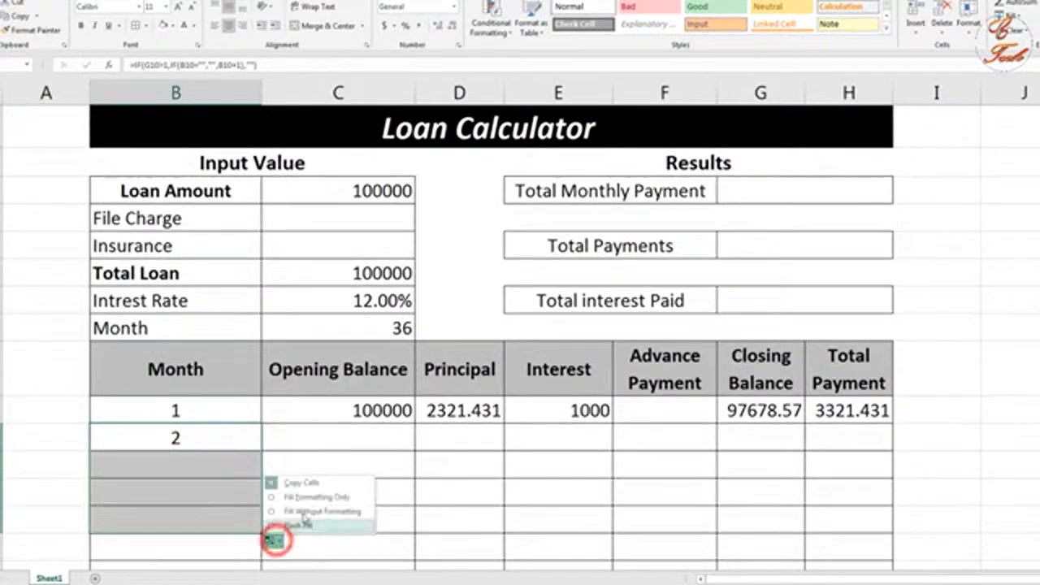
click(184, 439)
Enter 1 in A10 and fill column A downward as a consecutive series up to 143.
click(77, 416)
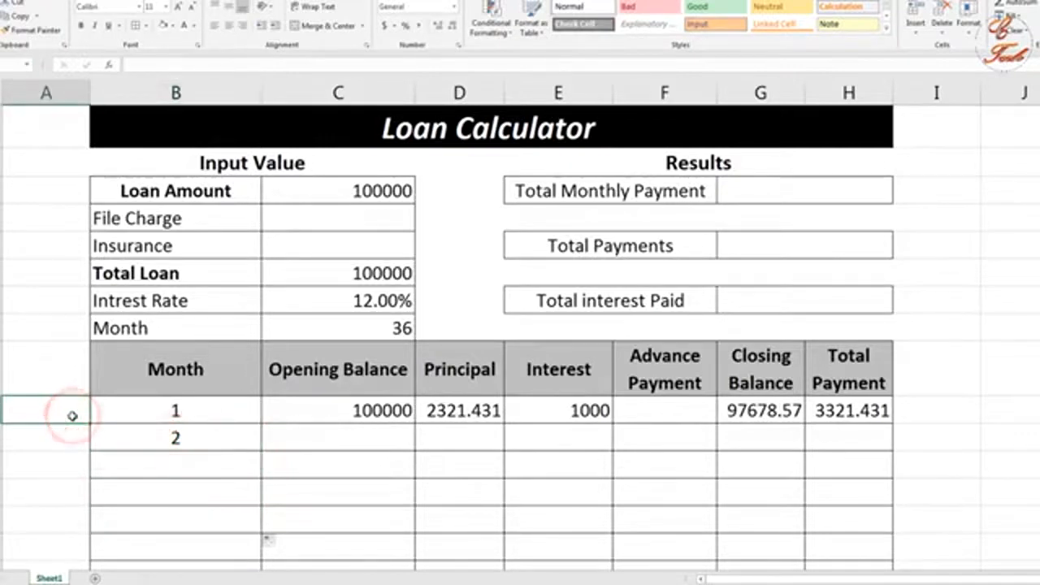
text(1)
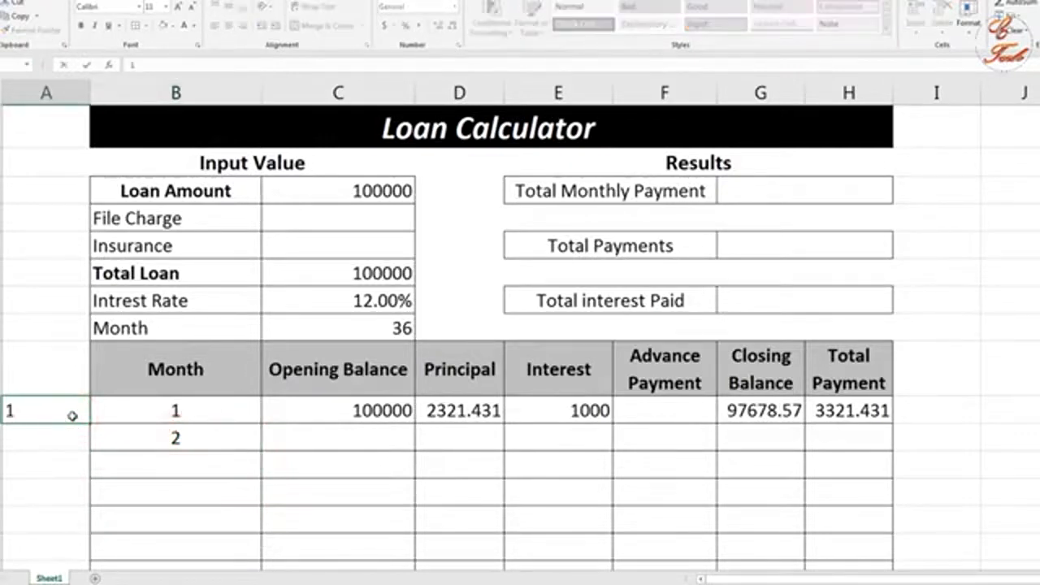
key(Return)
click(72, 417)
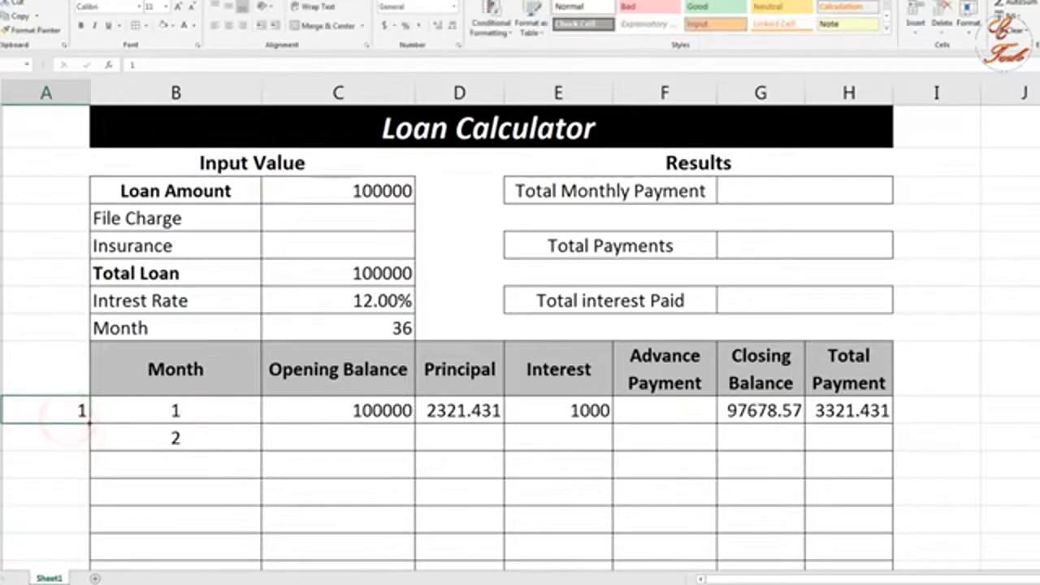
drag(90, 419, 95, 398)
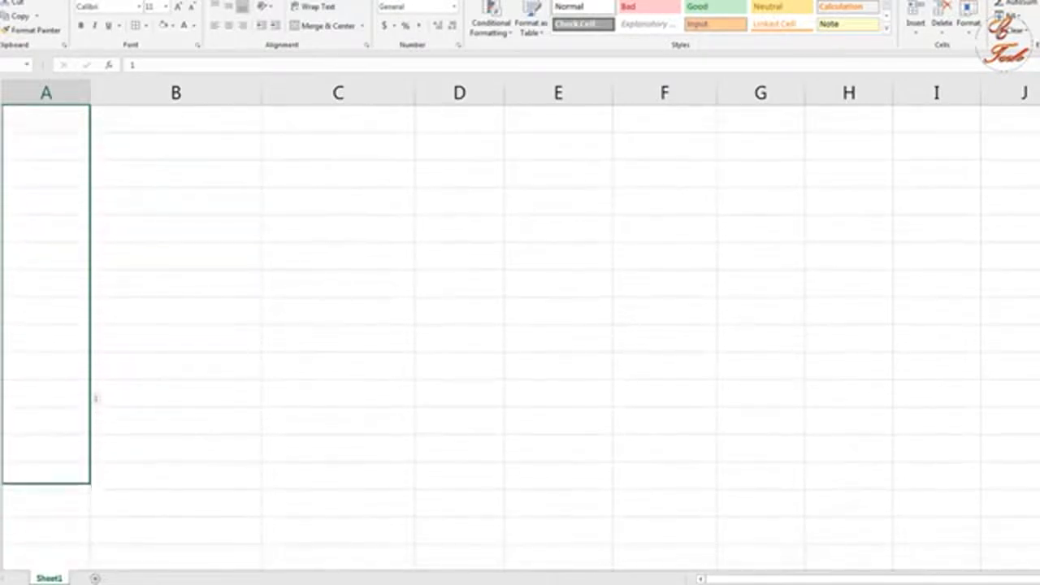
drag(88, 580, 65, 492)
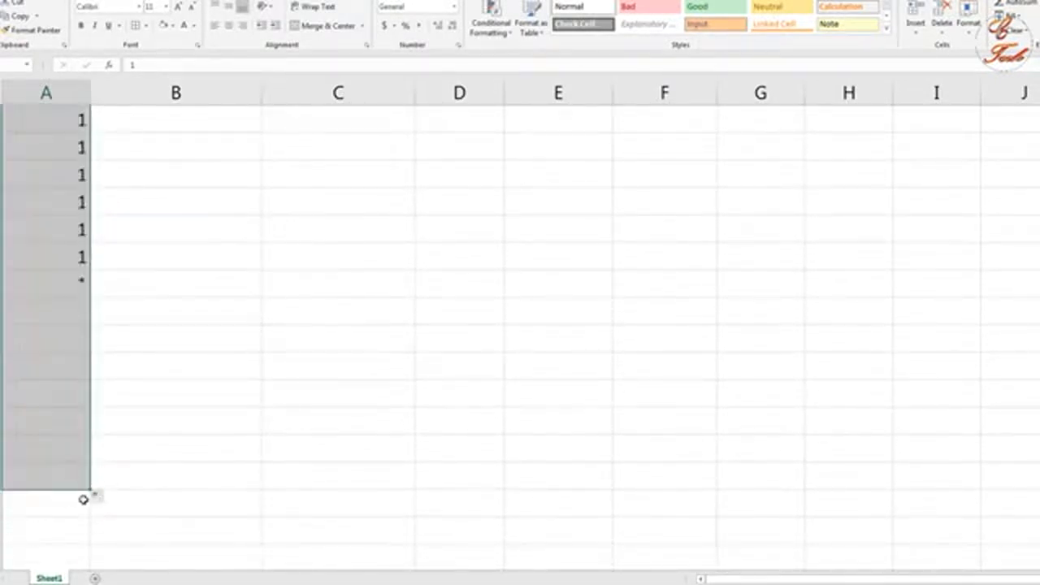
click(102, 497)
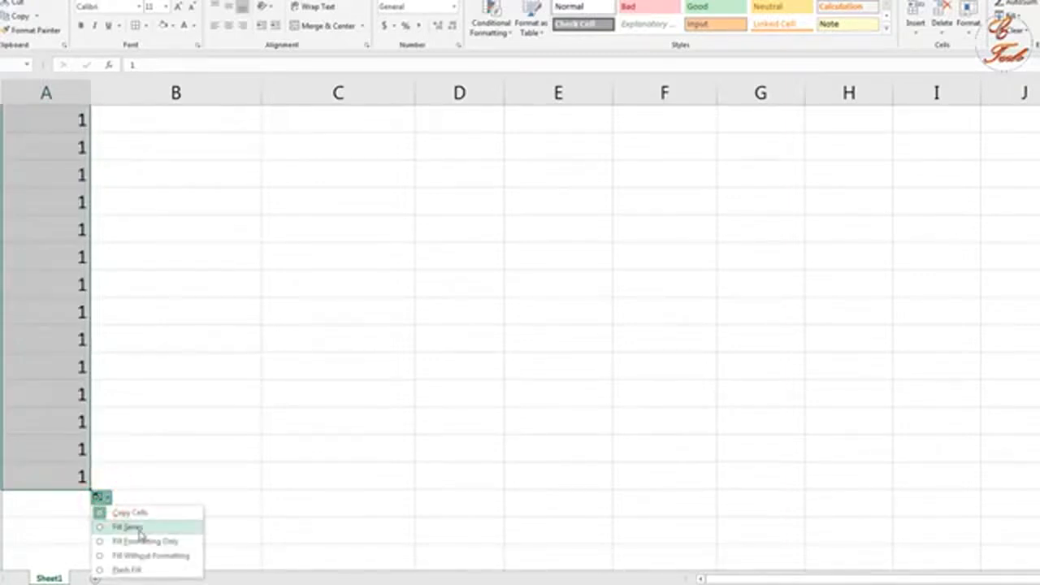
click(139, 530)
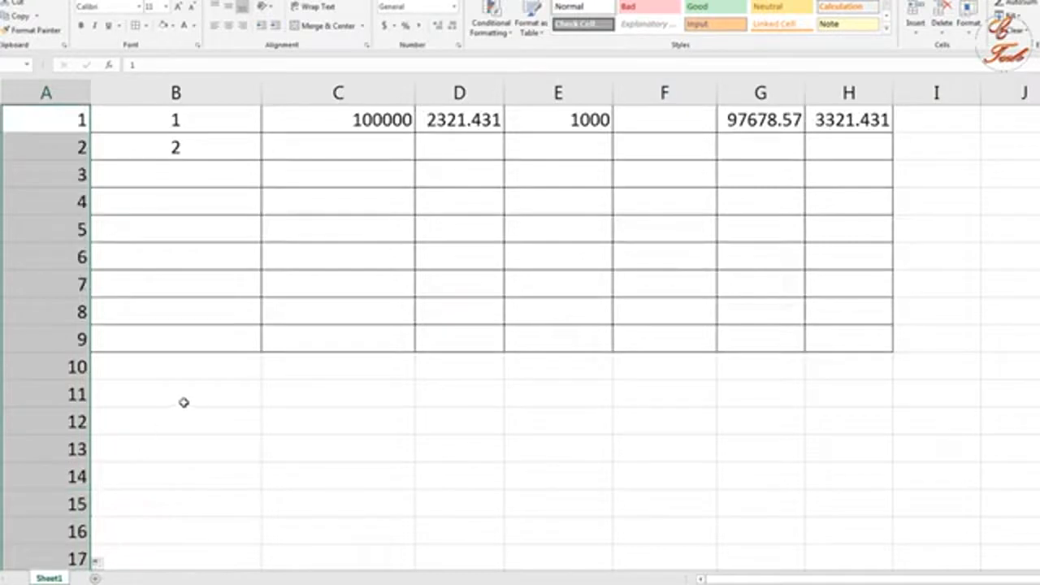
Autofill the Month formula from B11 down to B14 again, and autofill the Total Payment formula from H10 down alongside the number series.
scroll(198, 366, down, 20)
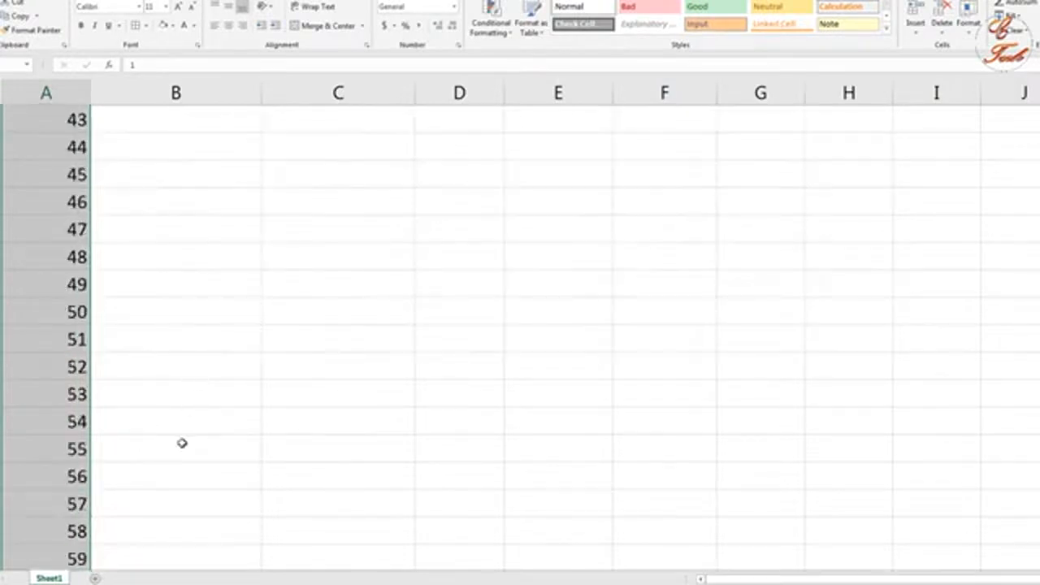
scroll(157, 500, down, 8)
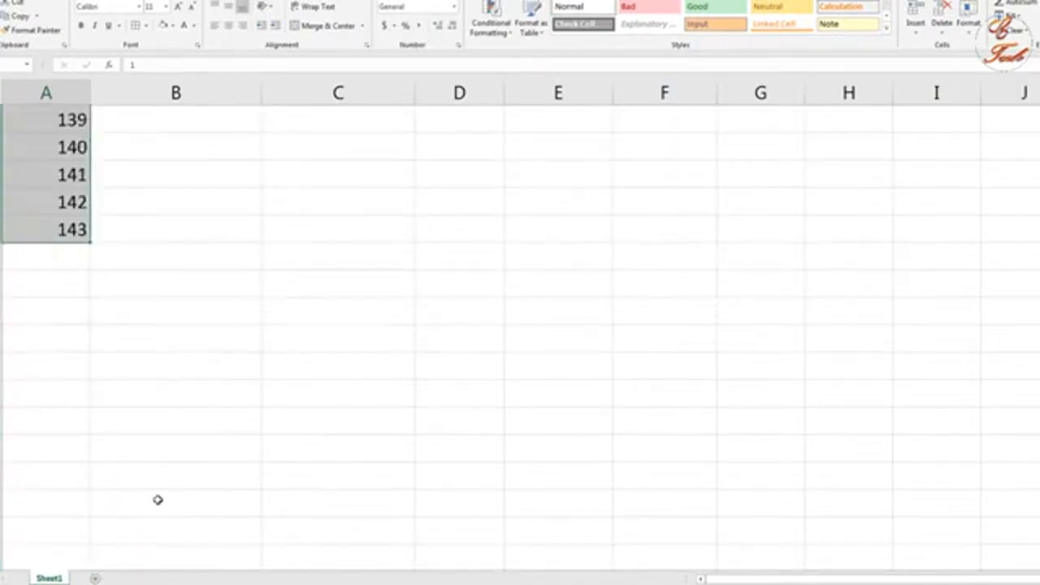
scroll(146, 357, up, 15)
scroll(149, 363, up, 20)
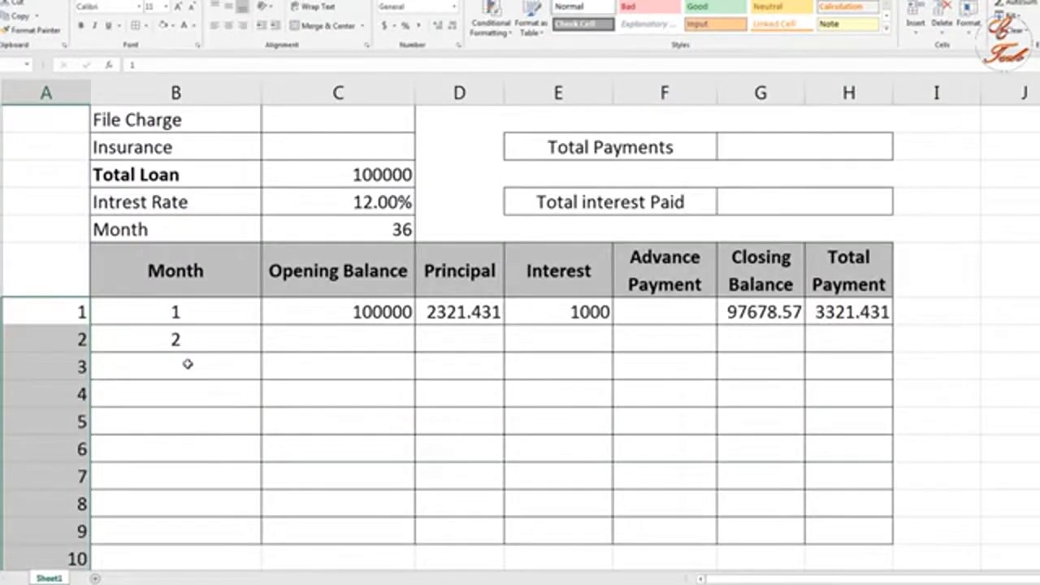
click(187, 342)
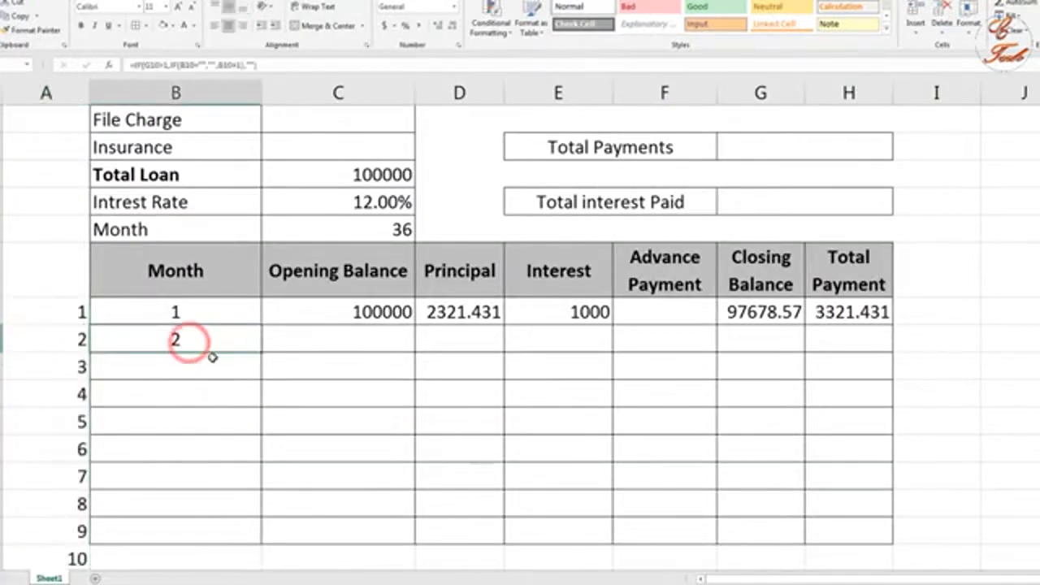
double_click(262, 354)
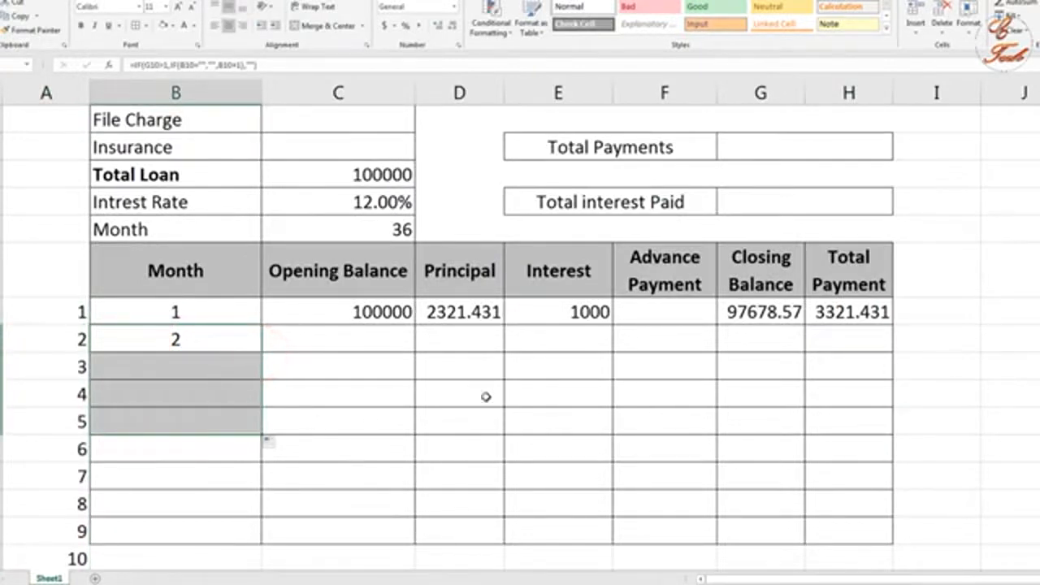
click(849, 312)
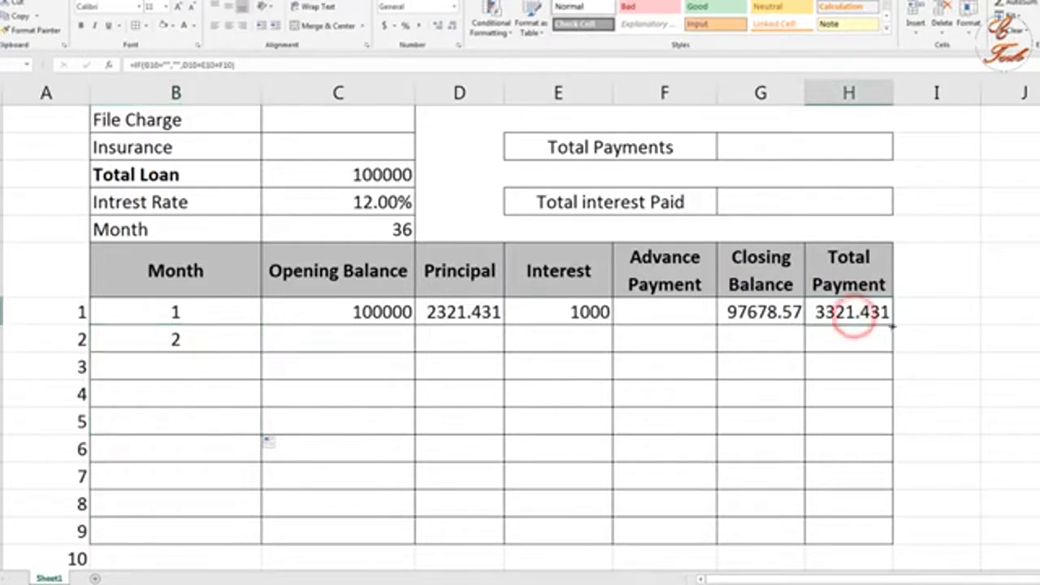
double_click(892, 325)
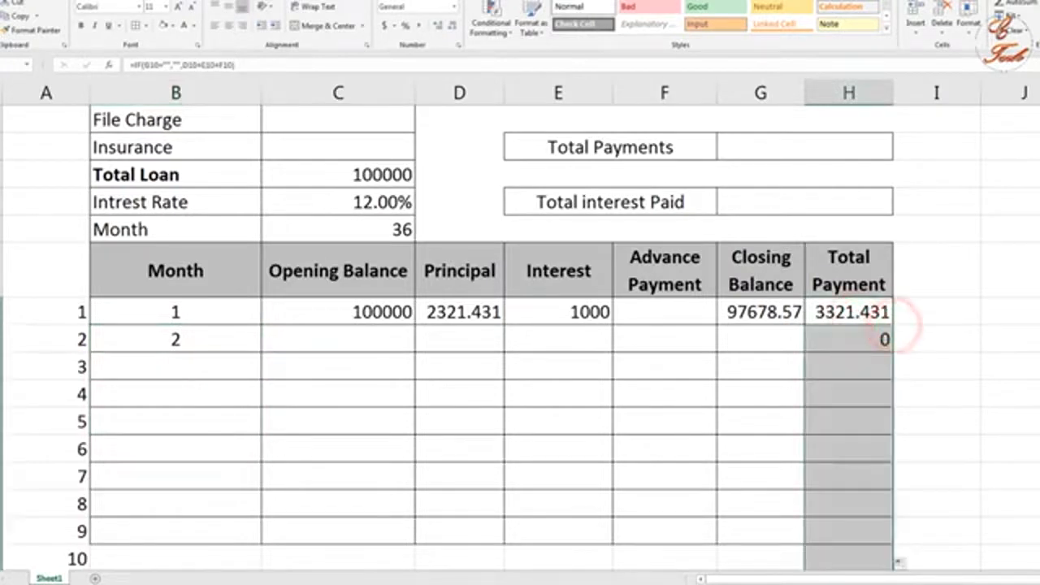
Autofill the Closing Balance formula from G10 down the repayment table.
scroll(520, 337, down, 6)
scroll(520, 337, down, 20)
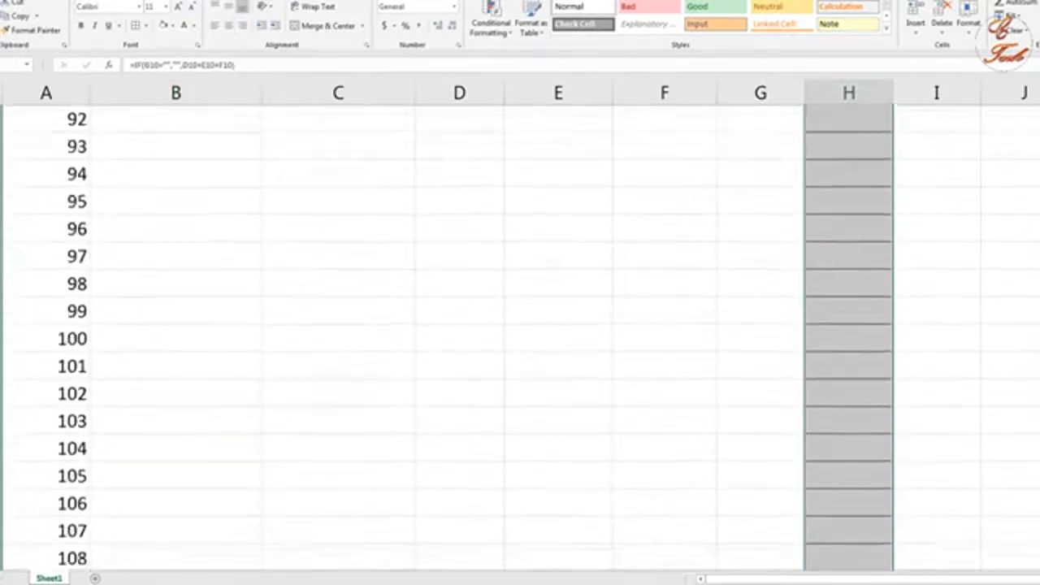
scroll(520, 337, up, 20)
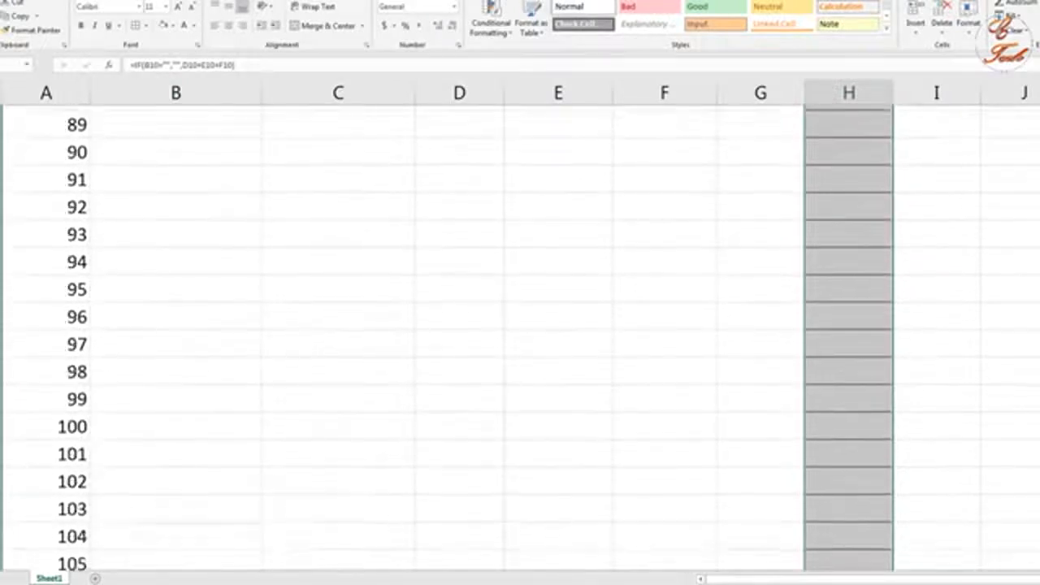
scroll(520, 337, up, 1)
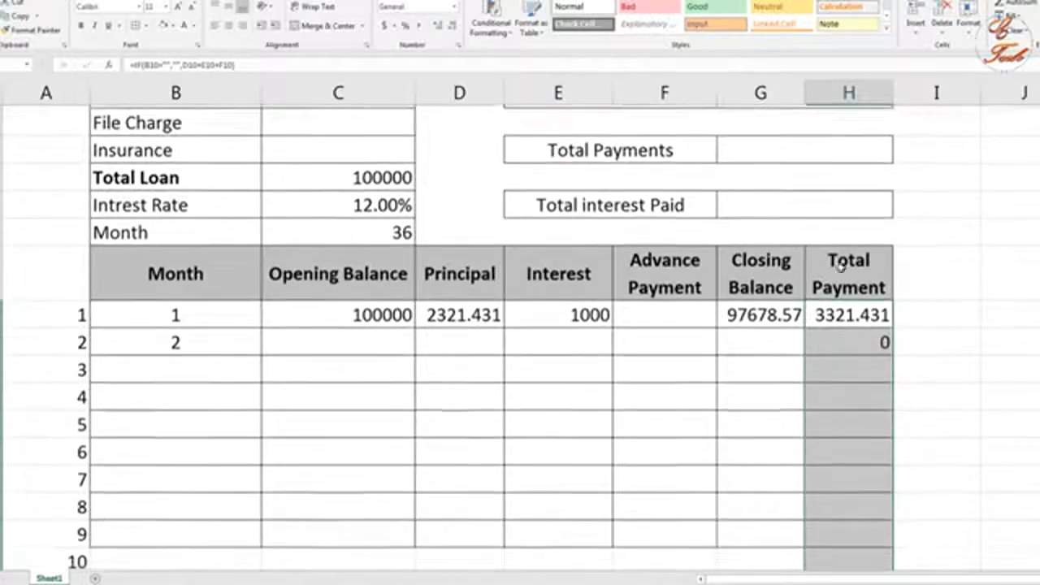
click(748, 312)
double_click(805, 326)
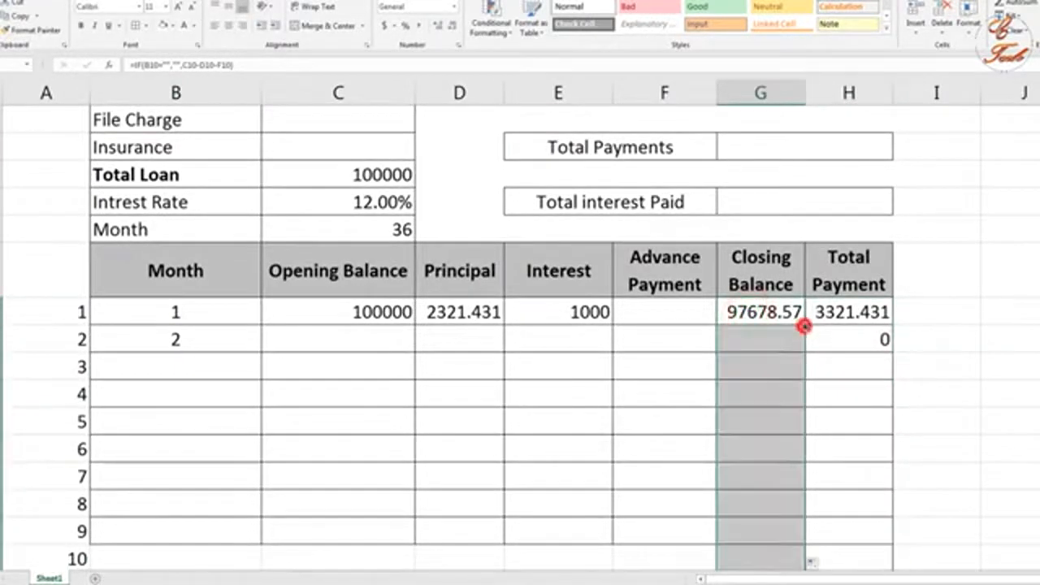
Autofill the Interest formula from E10 and the Principal formula from D10 down the repayment table.
click(689, 319)
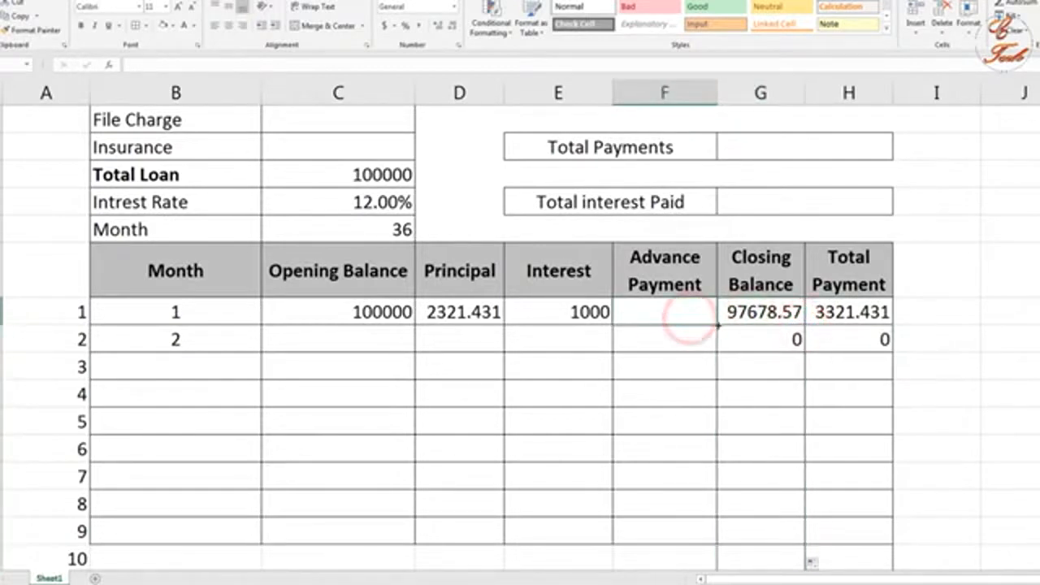
click(586, 319)
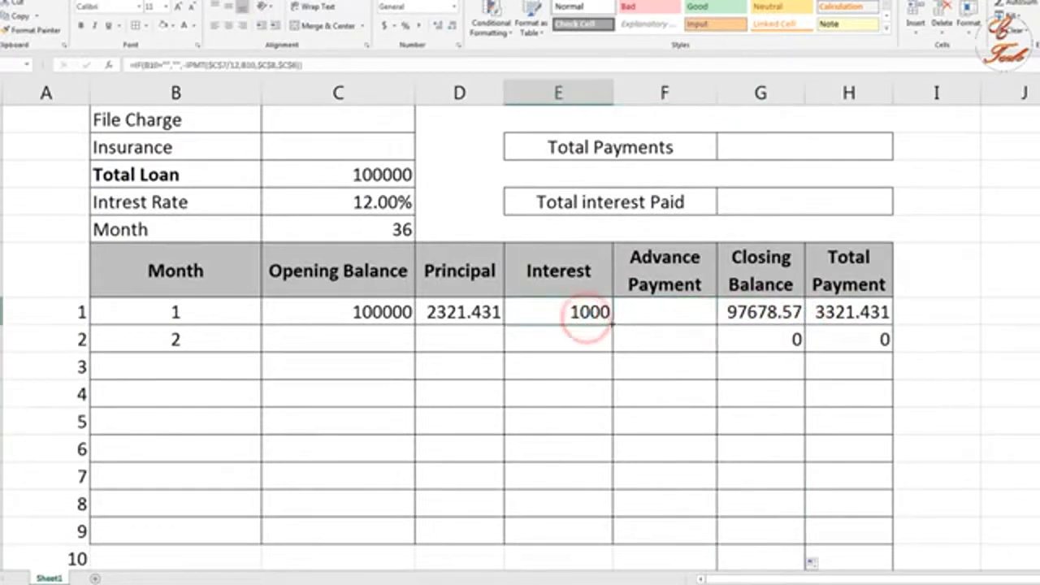
double_click(610, 325)
click(487, 317)
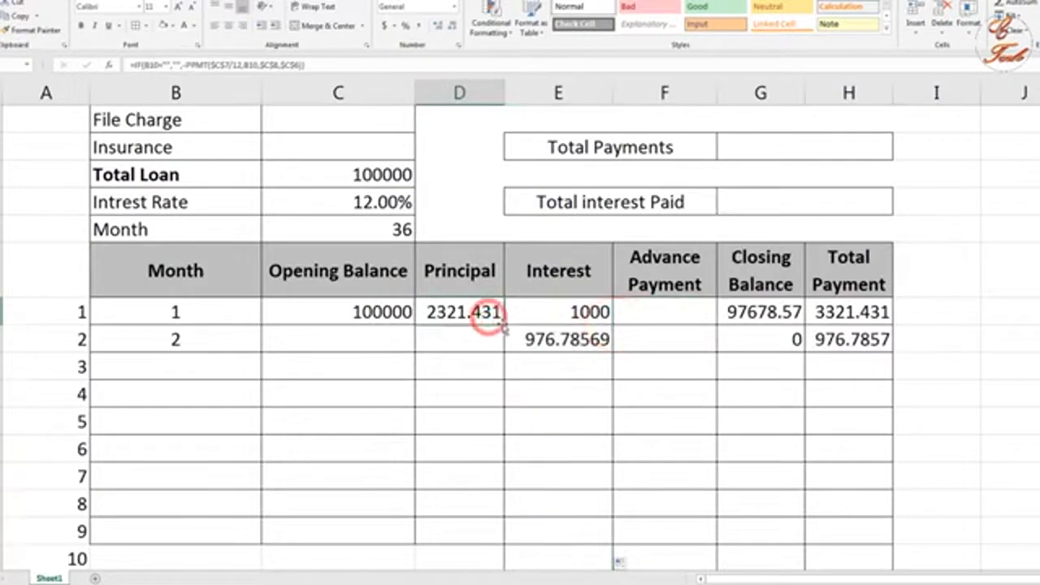
double_click(504, 325)
Autofill the Opening Balance reference =C6 from C10 down the column.
click(384, 313)
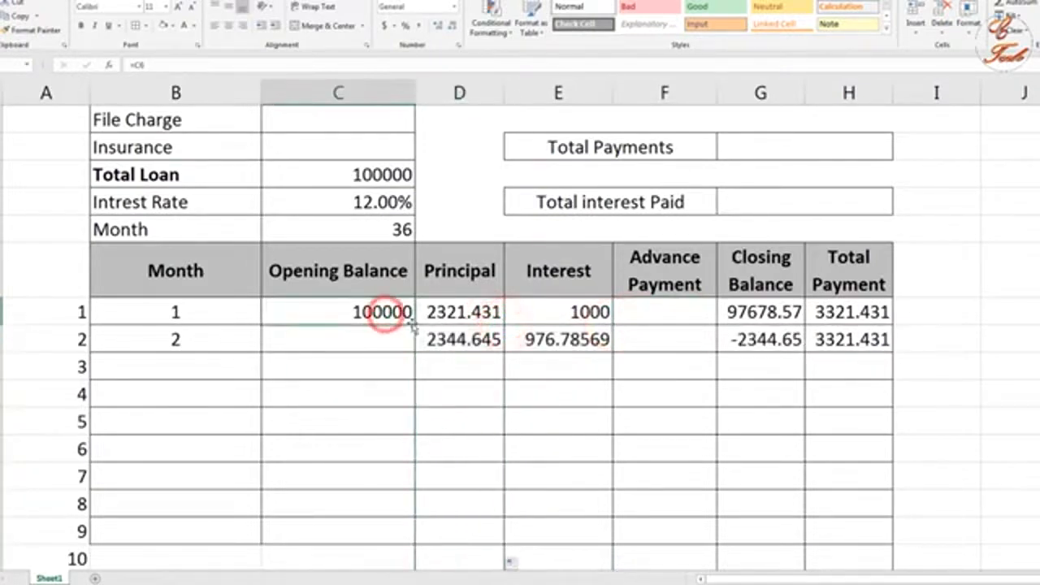
double_click(413, 325)
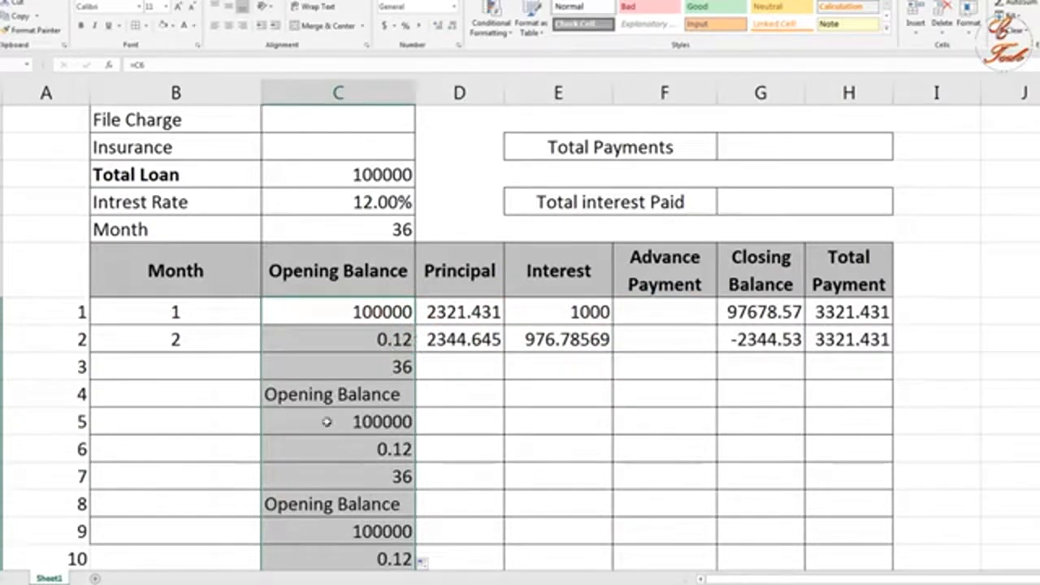
Copy the Month formula from B11 down to B14, and autofill it from B14 alongside the rest of the number series.
click(216, 340)
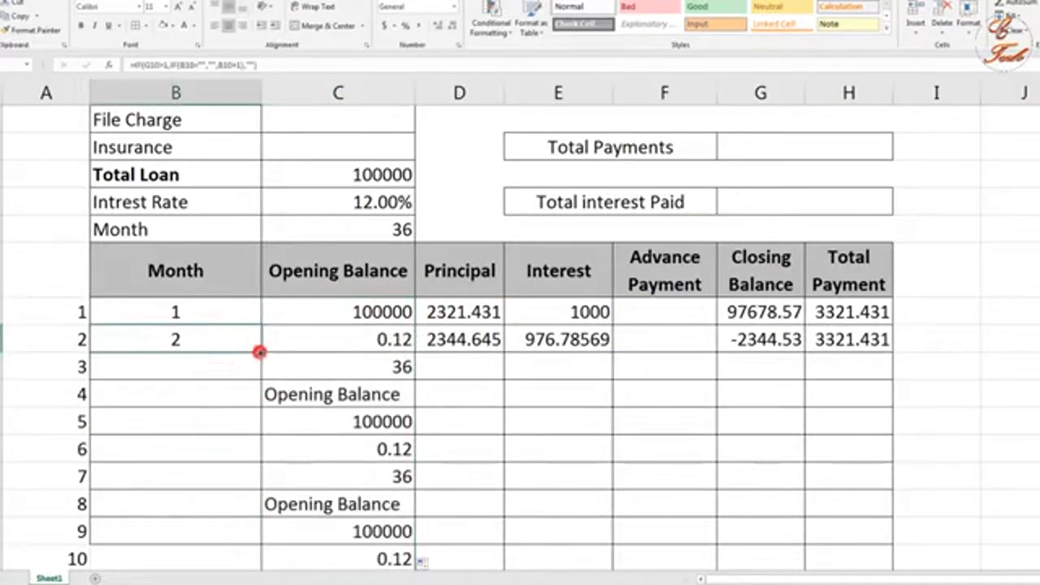
double_click(258, 351)
click(259, 433)
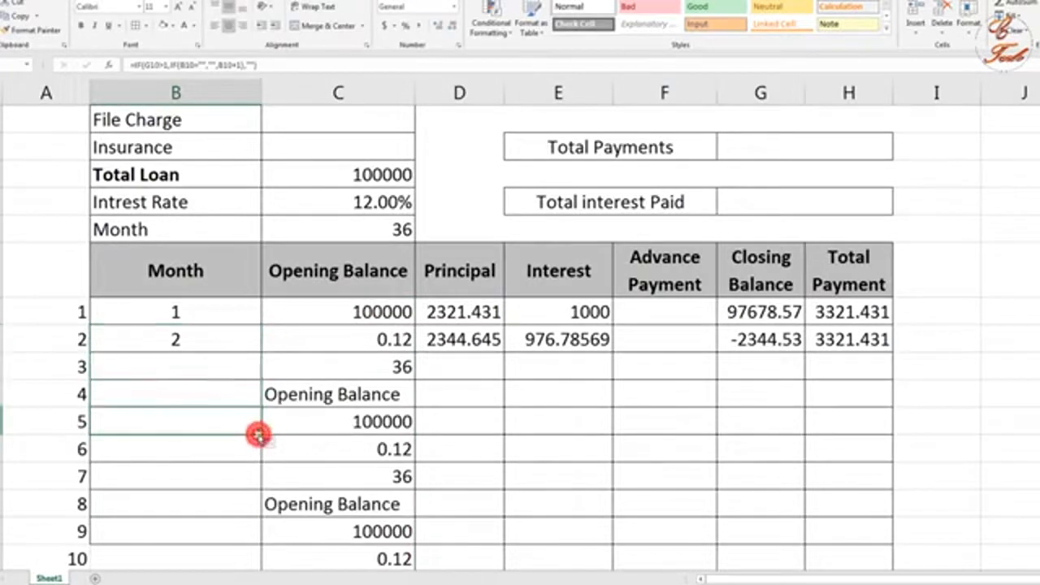
click(223, 338)
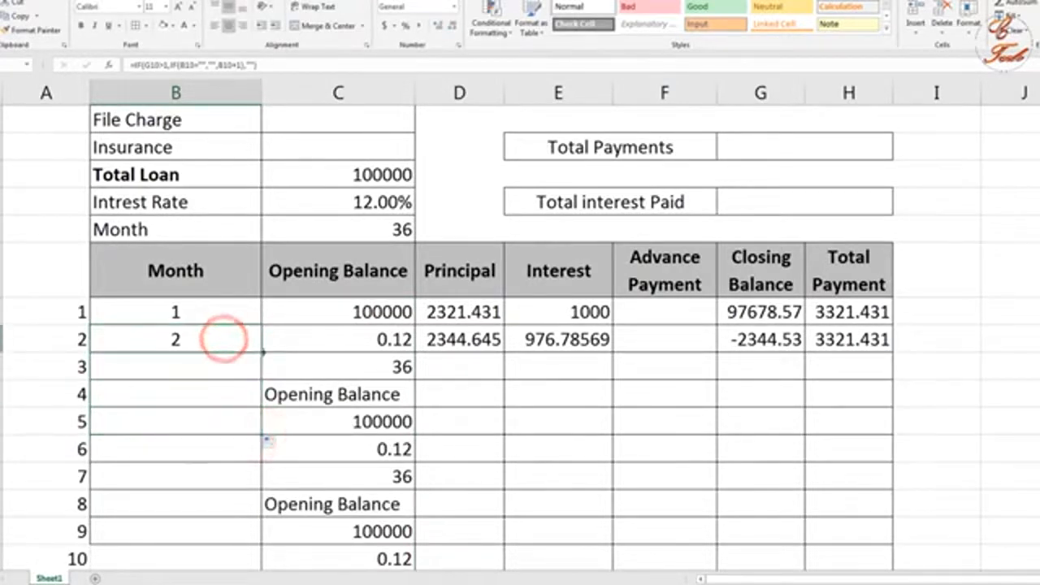
double_click(261, 351)
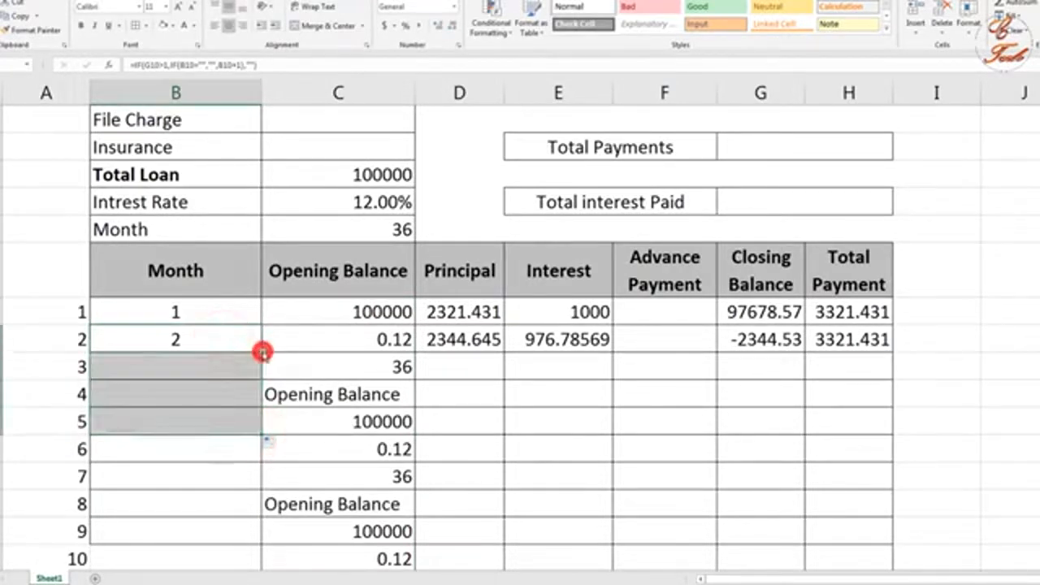
click(259, 429)
double_click(260, 432)
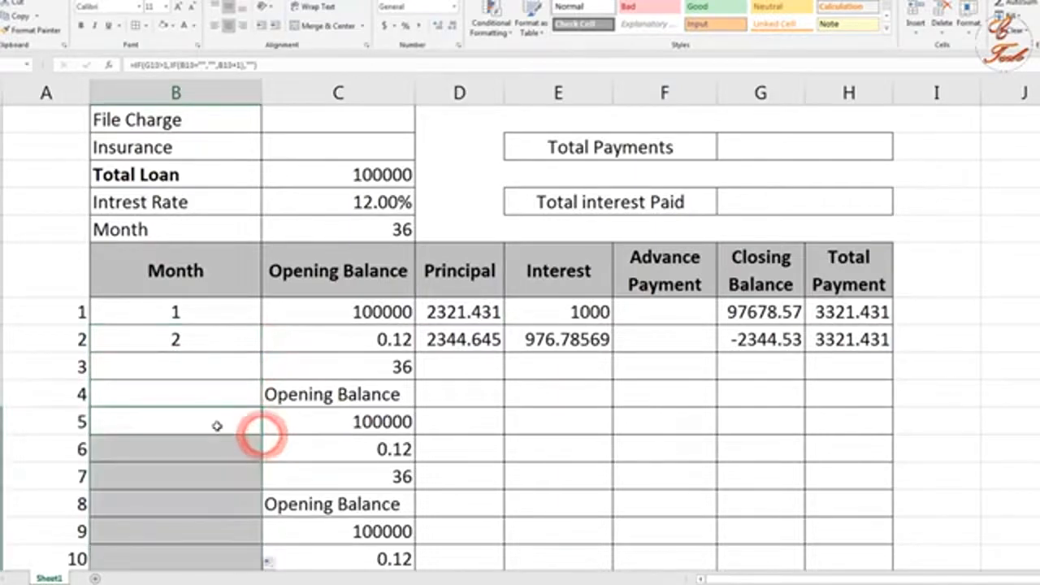
scroll(217, 425, down, 10)
scroll(218, 425, down, 18)
scroll(217, 424, up, 20)
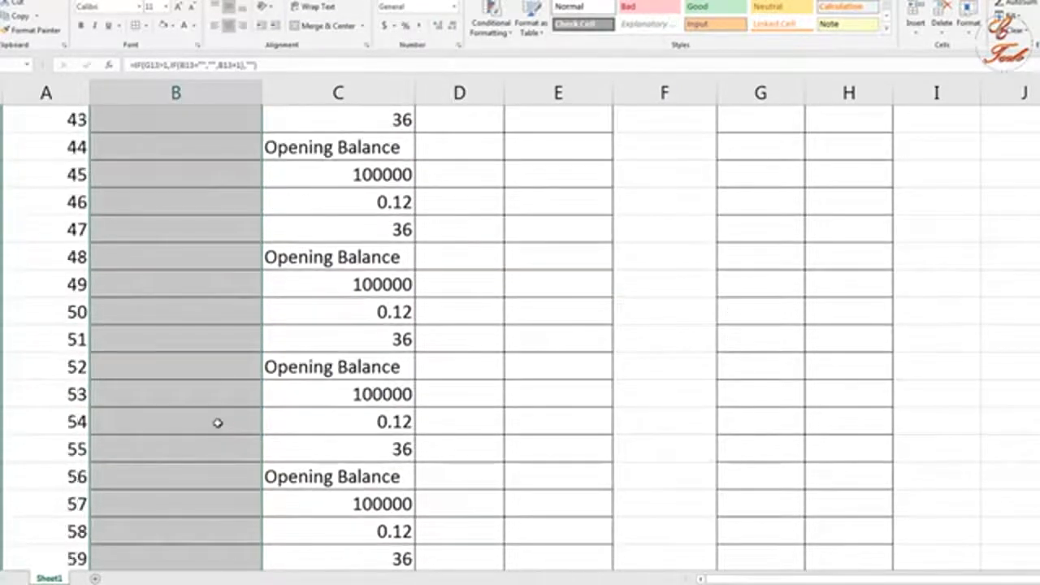
scroll(218, 421, up, 5)
scroll(325, 422, down, 1)
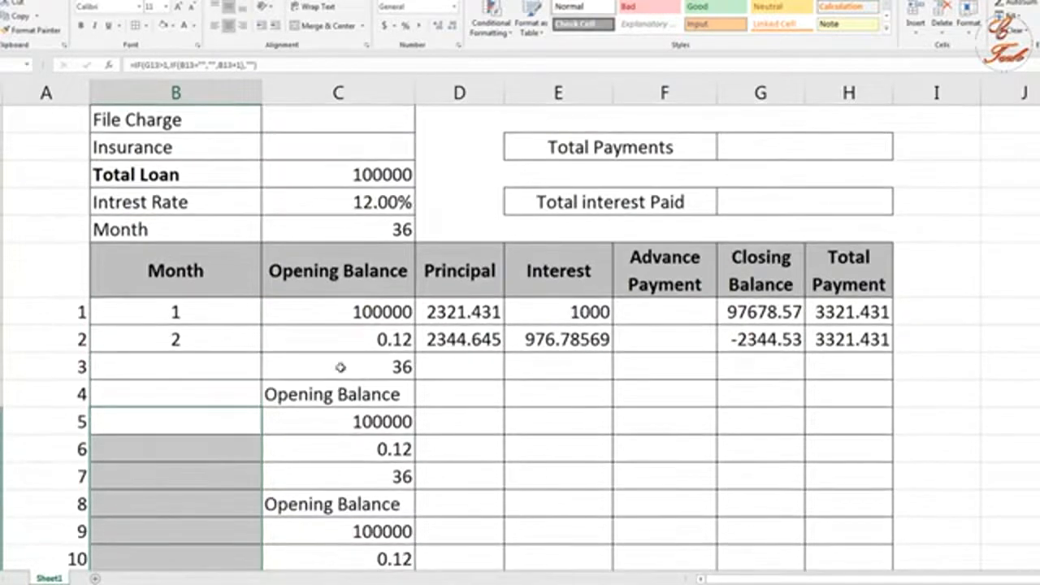
Enter the formula =IF(B11="","",G10) as the second month's Opening Balance in C11.
click(348, 342)
scroll(348, 333, up, 1)
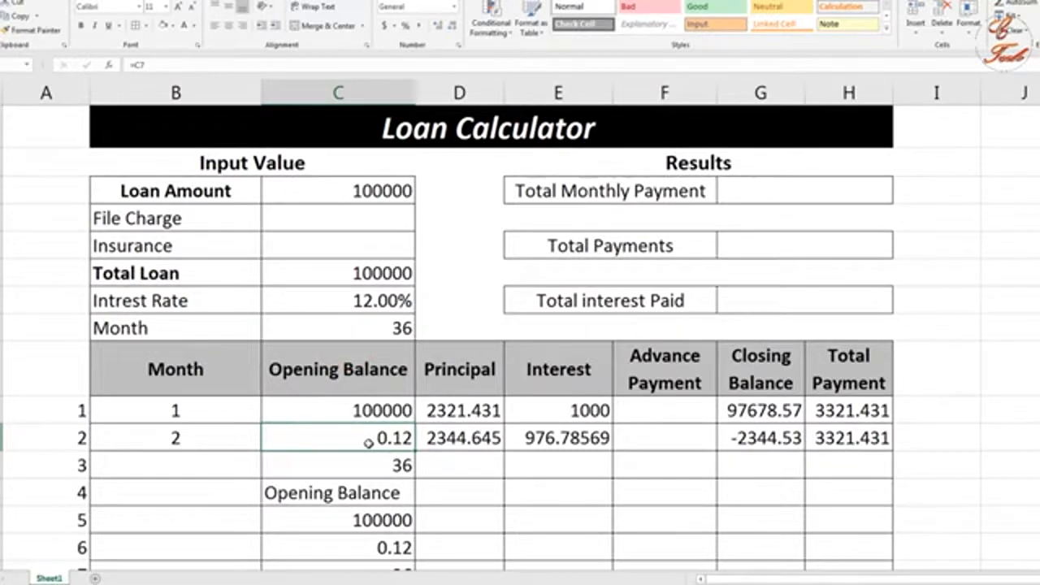
text(=)
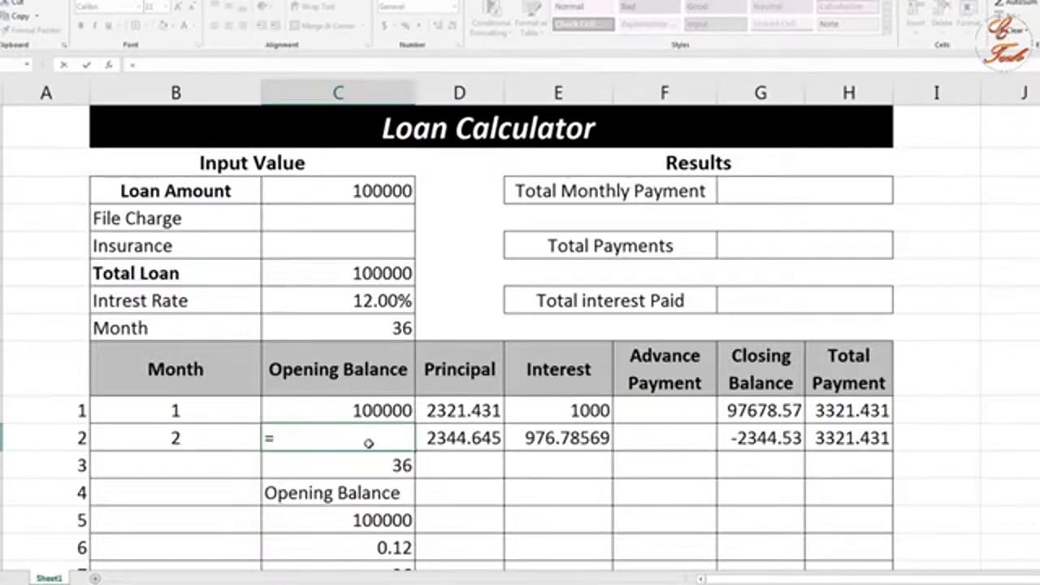
text(if()
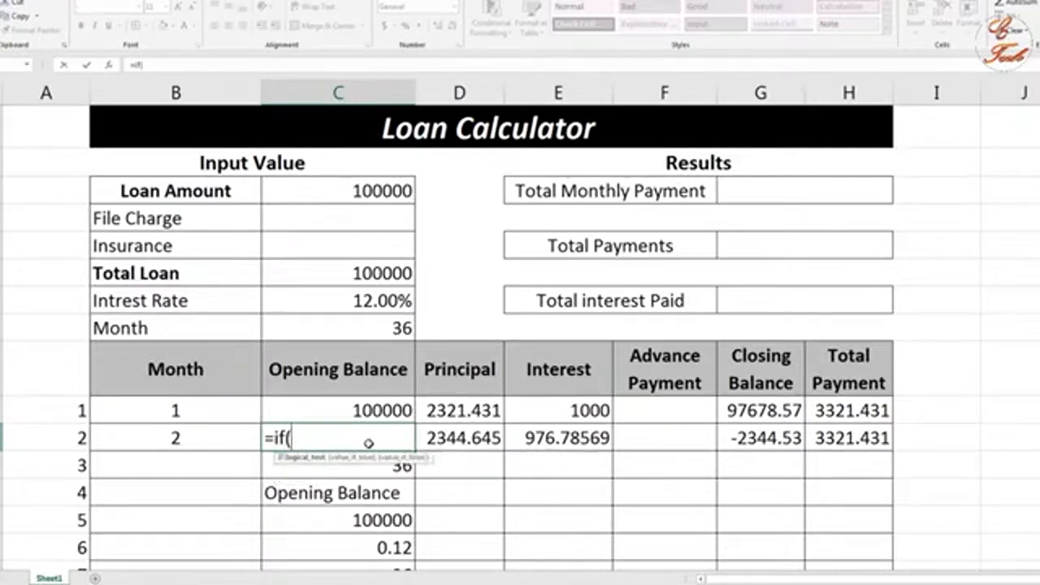
click(200, 438)
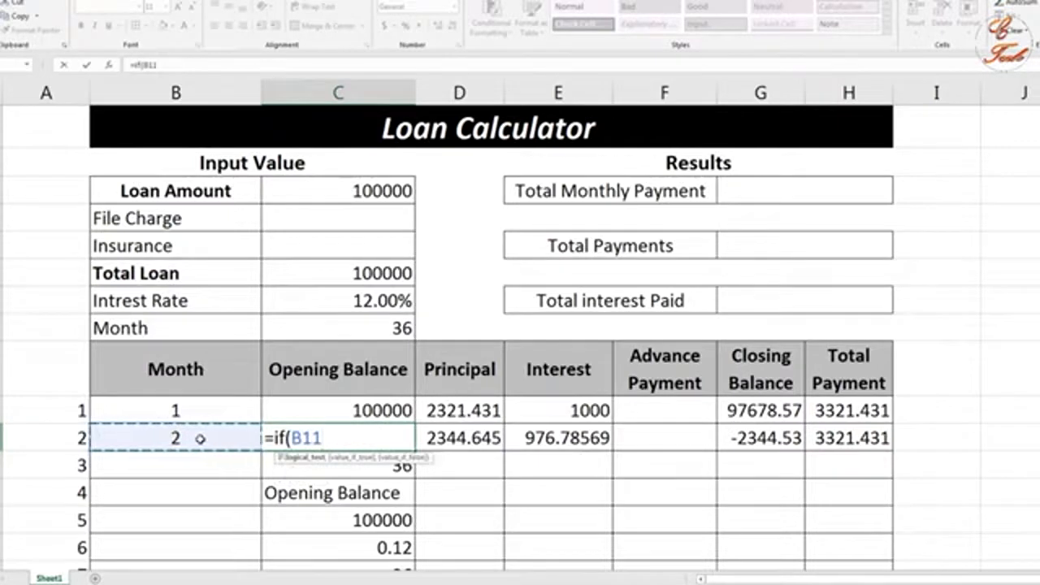
text(=)
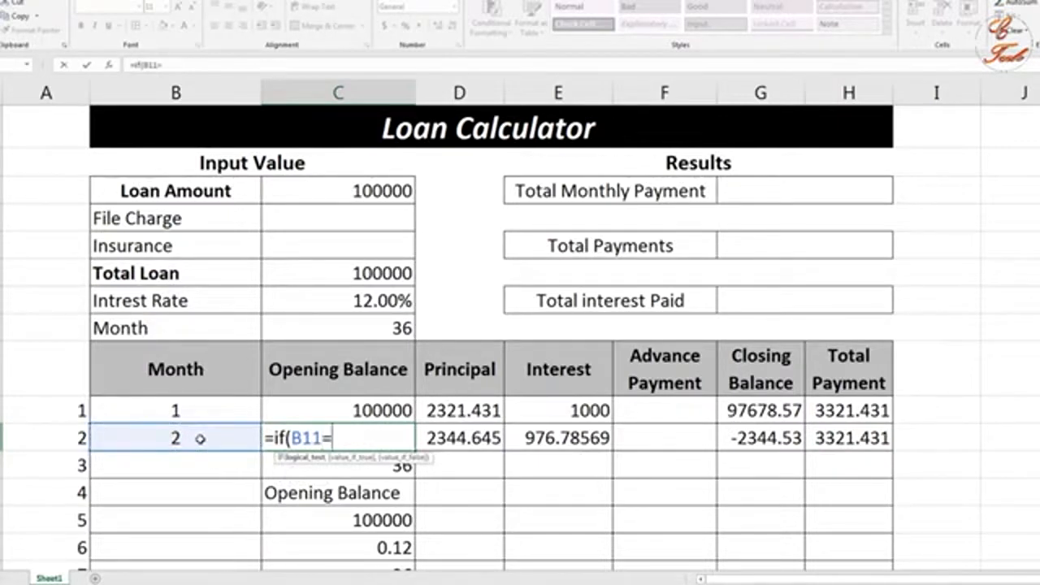
text("","")
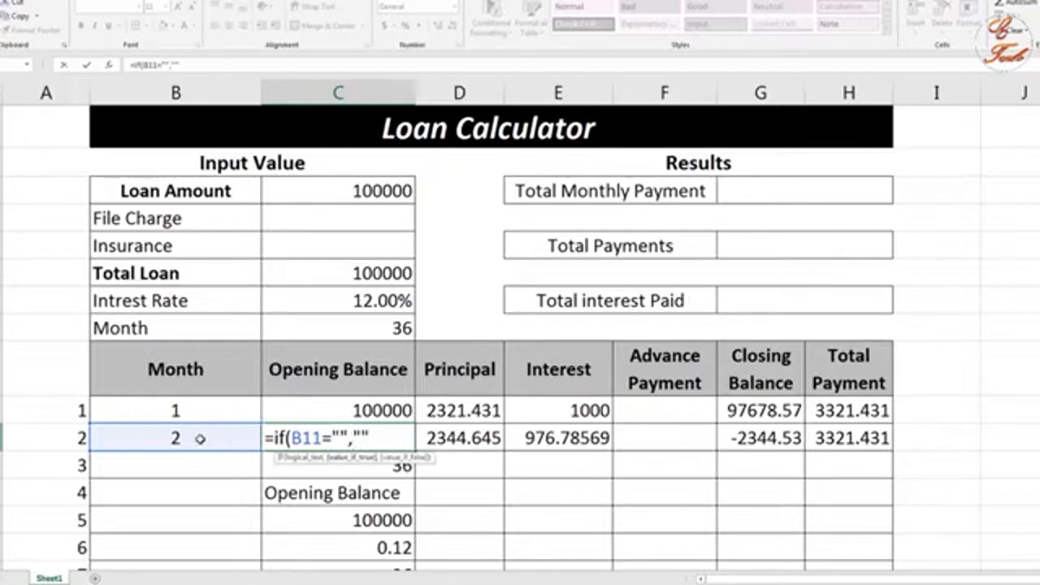
text(,)
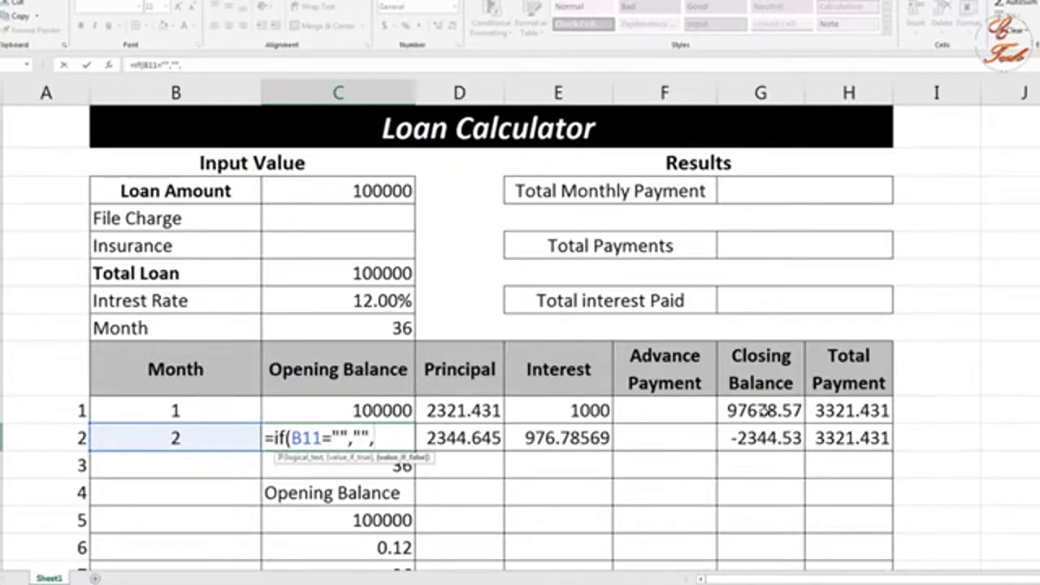
click(761, 410)
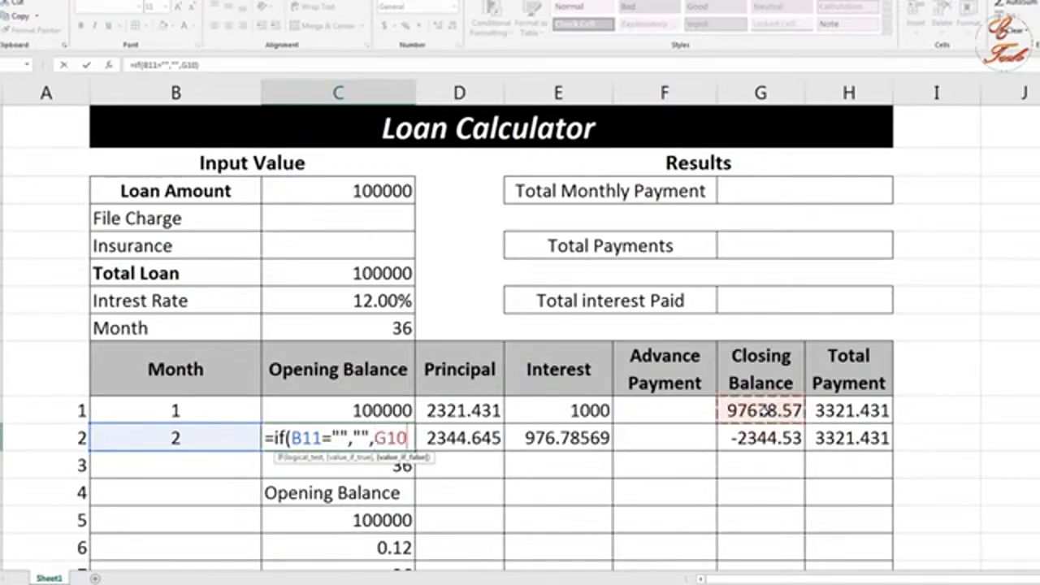
text())
key(Return)
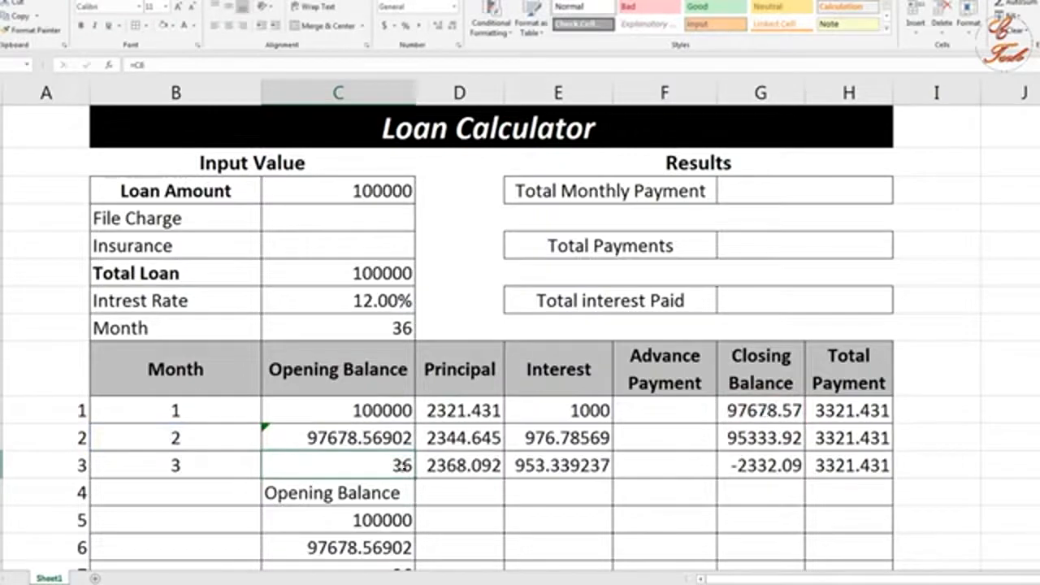
Autofill the Opening Balance formula from C11 down the column and check the upper rows of the schedule.
click(396, 437)
double_click(414, 451)
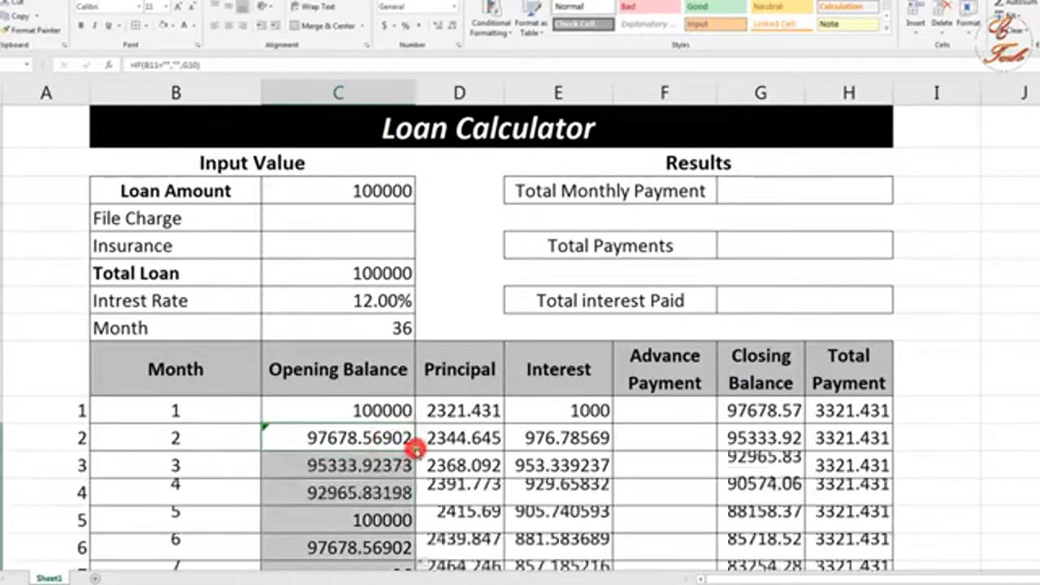
click(545, 460)
scroll(546, 460, down, 5)
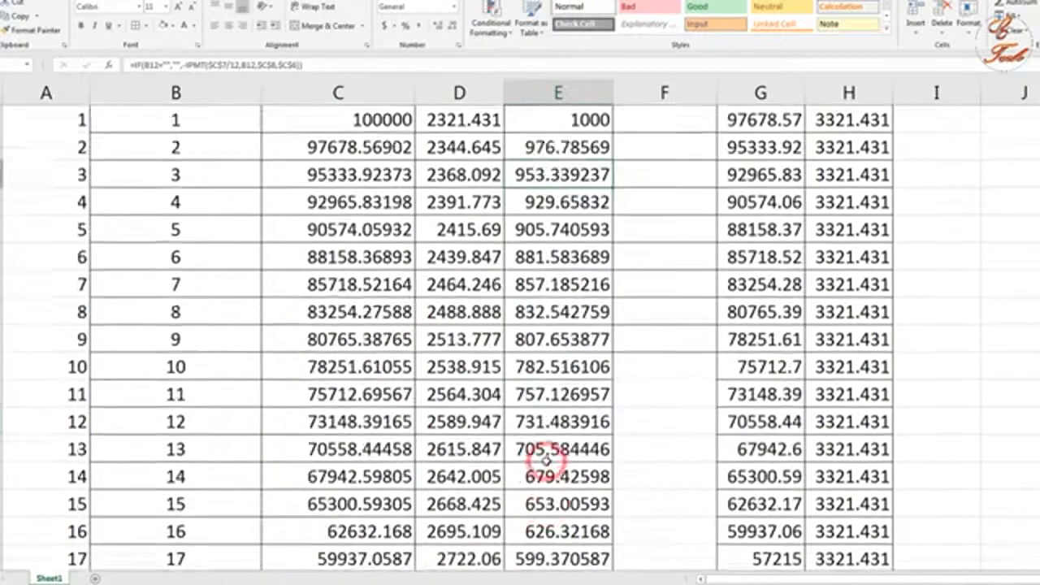
scroll(547, 459, up, 5)
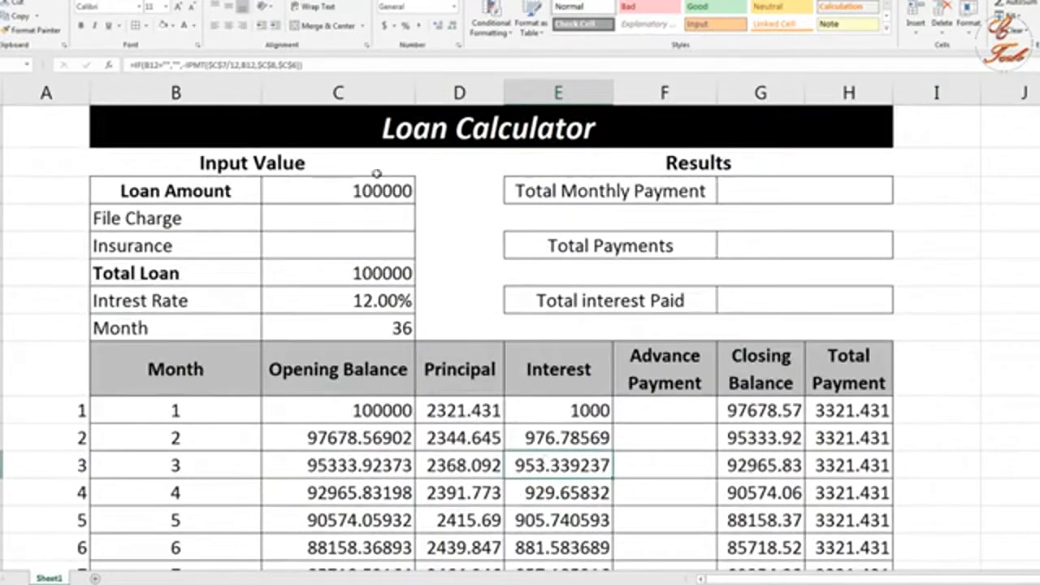
Reduce the number format of the whole column C to two decimal places.
click(368, 87)
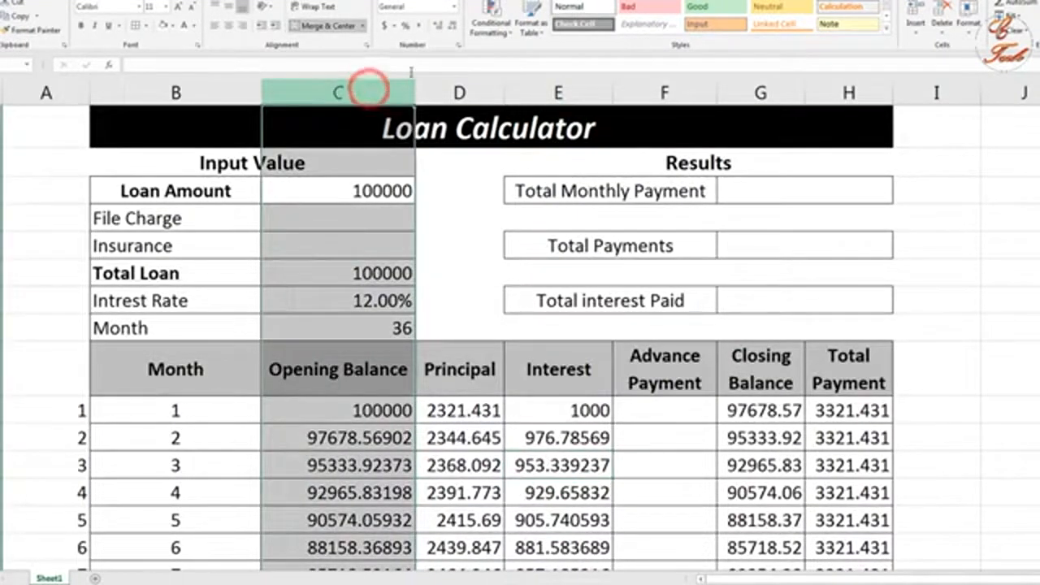
click(446, 32)
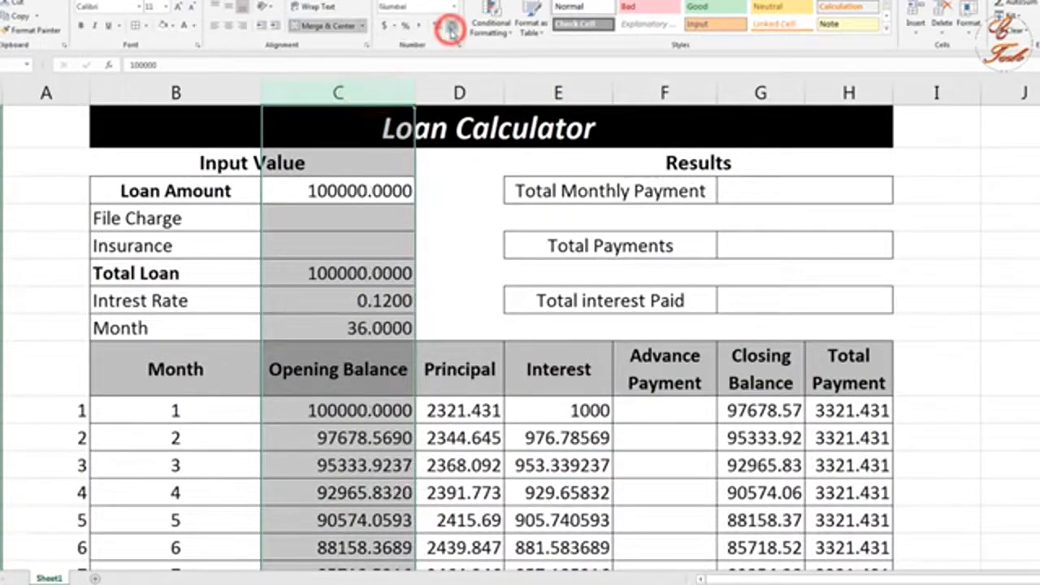
click(446, 33)
click(446, 31)
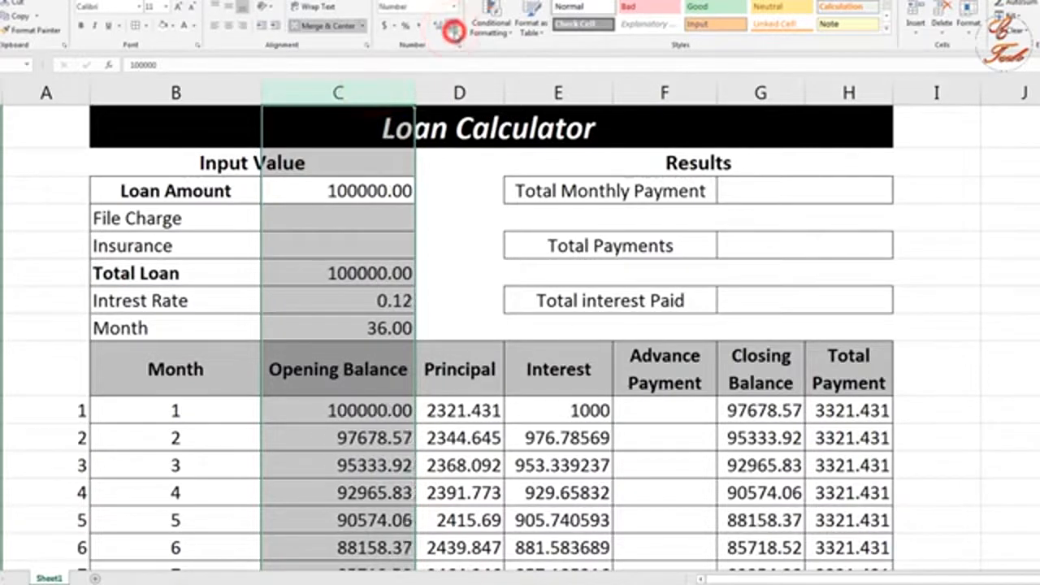
click(396, 466)
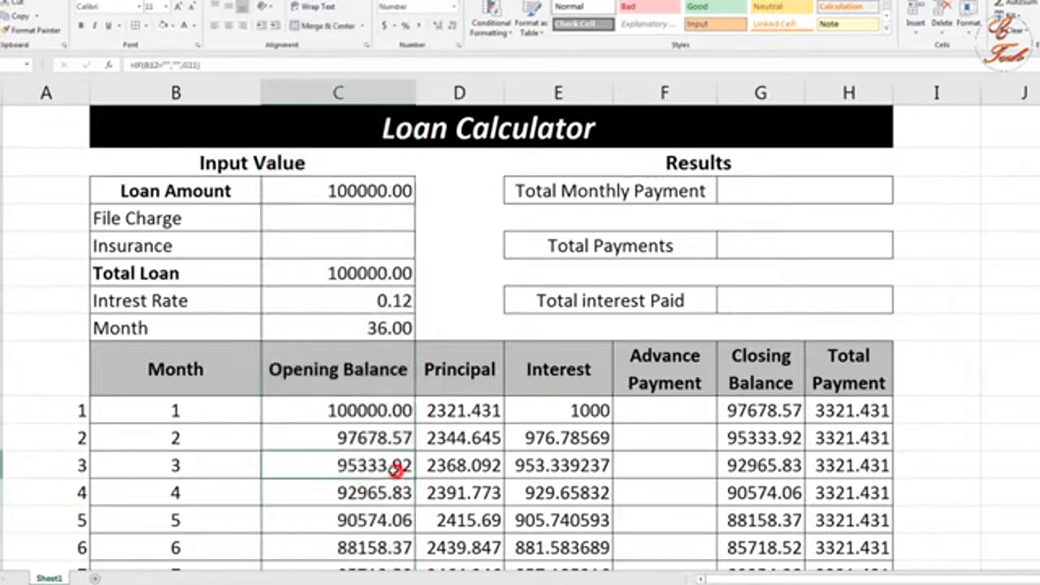
Format the Principal and Interest values in the repayment schedule to two decimal places.
click(479, 437)
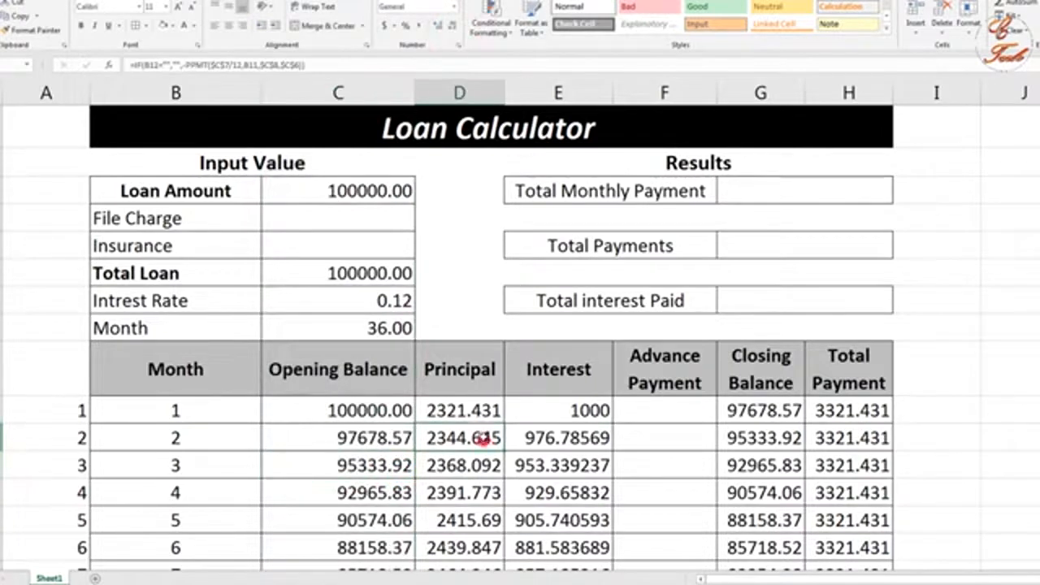
click(458, 91)
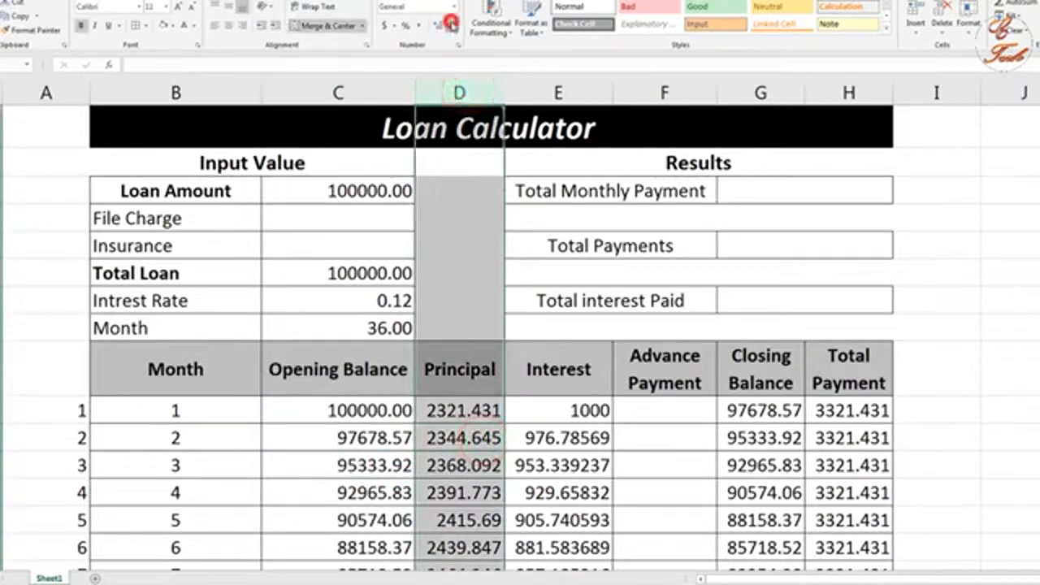
click(492, 408)
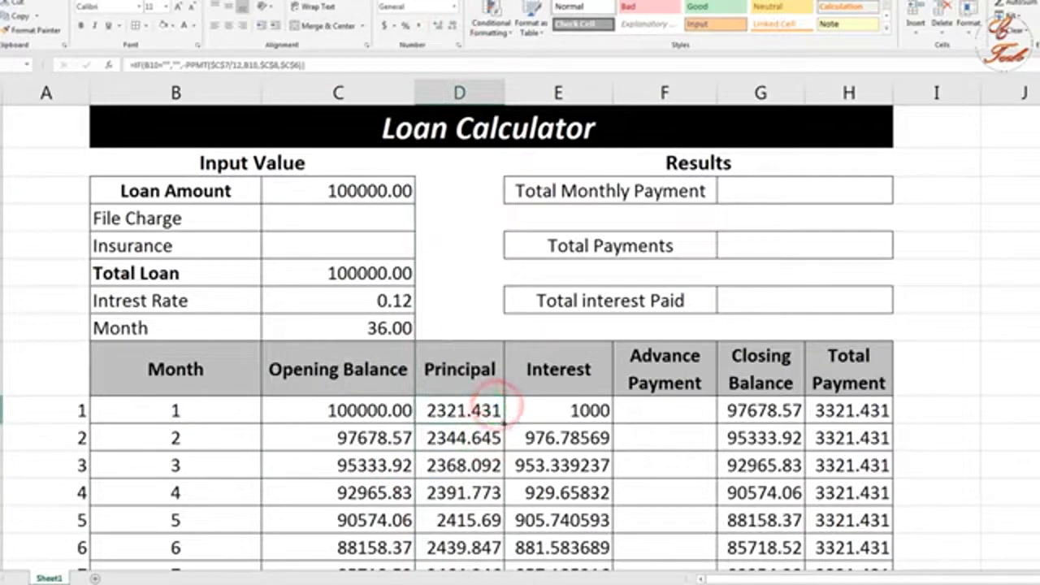
key(ctrl+shift+Down)
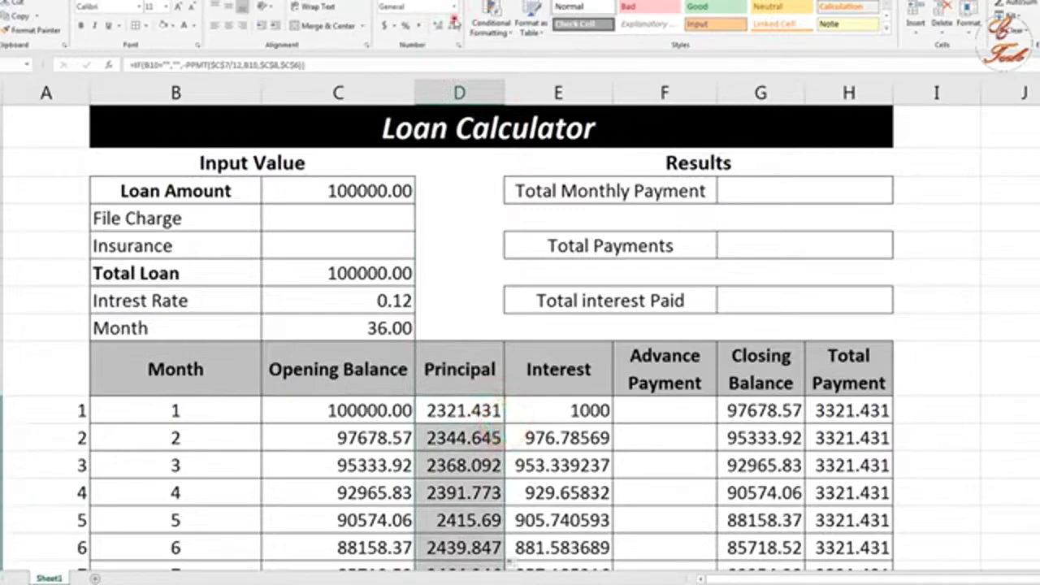
click(452, 24)
click(439, 25)
click(453, 27)
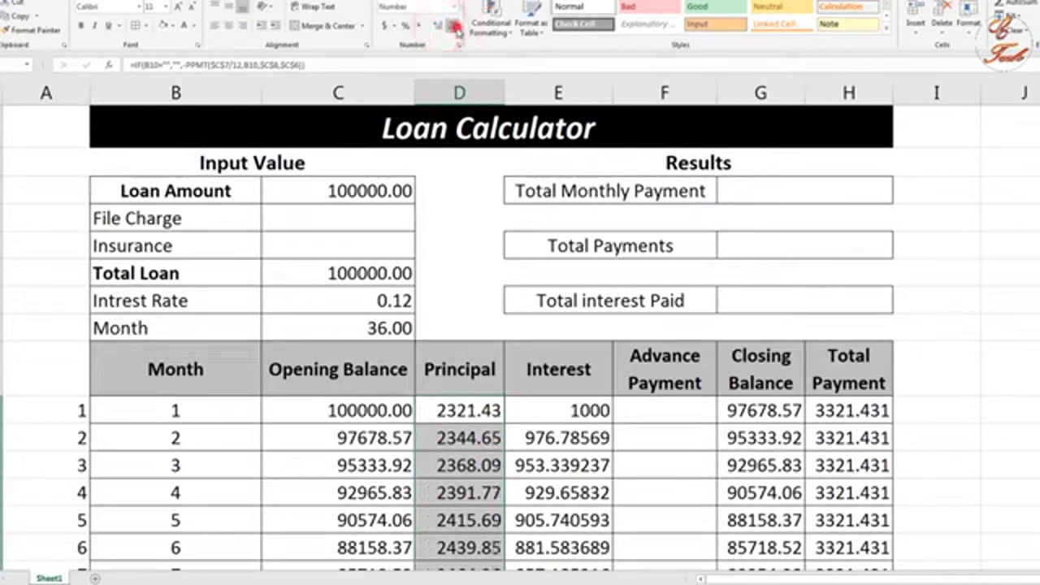
click(453, 27)
click(440, 27)
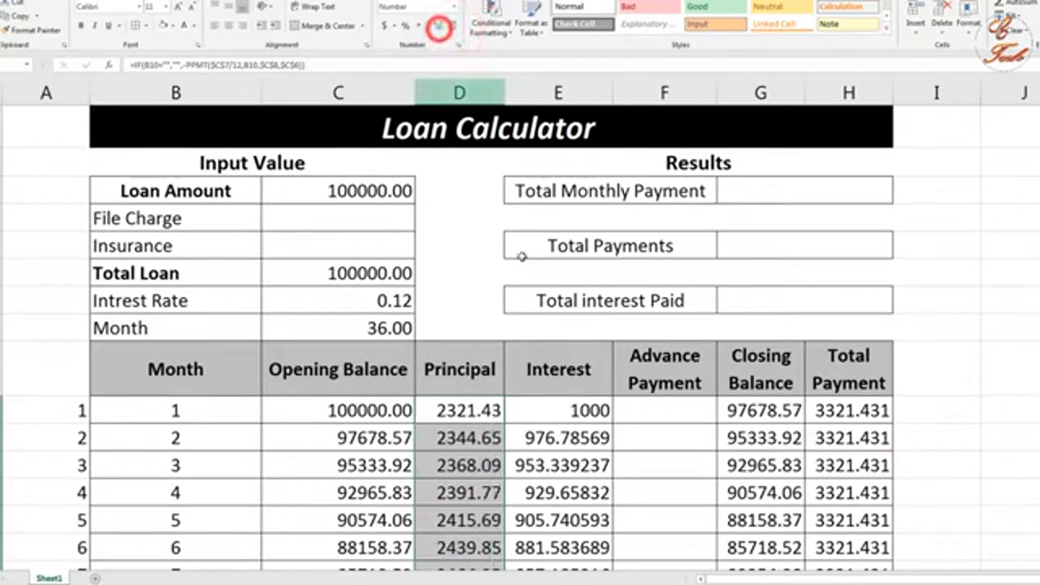
click(587, 413)
Format the Closing Balance and Total Payment values in the repayment schedule to two decimal places.
click(784, 412)
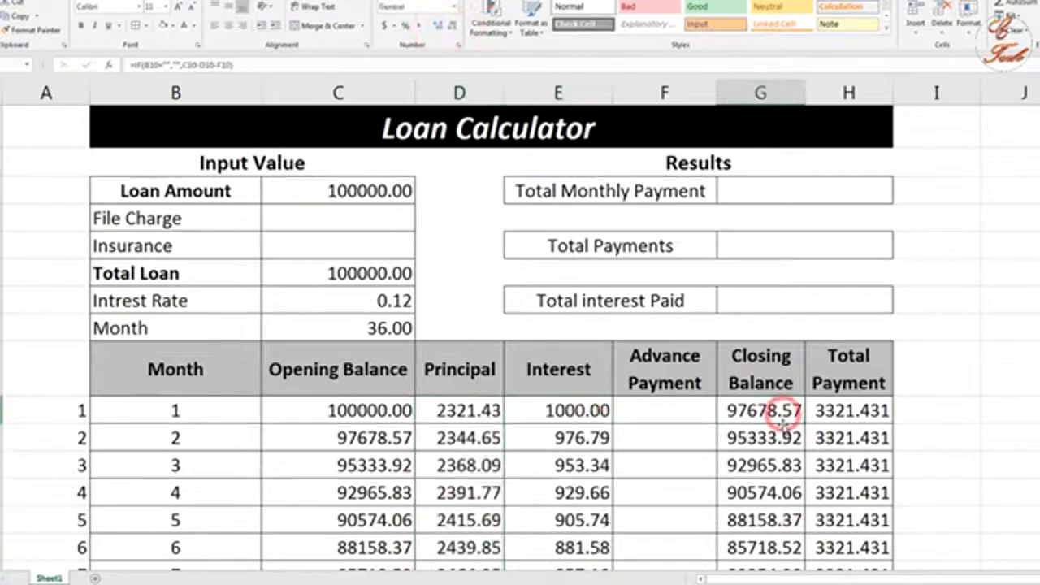
scroll(784, 422, down, 3)
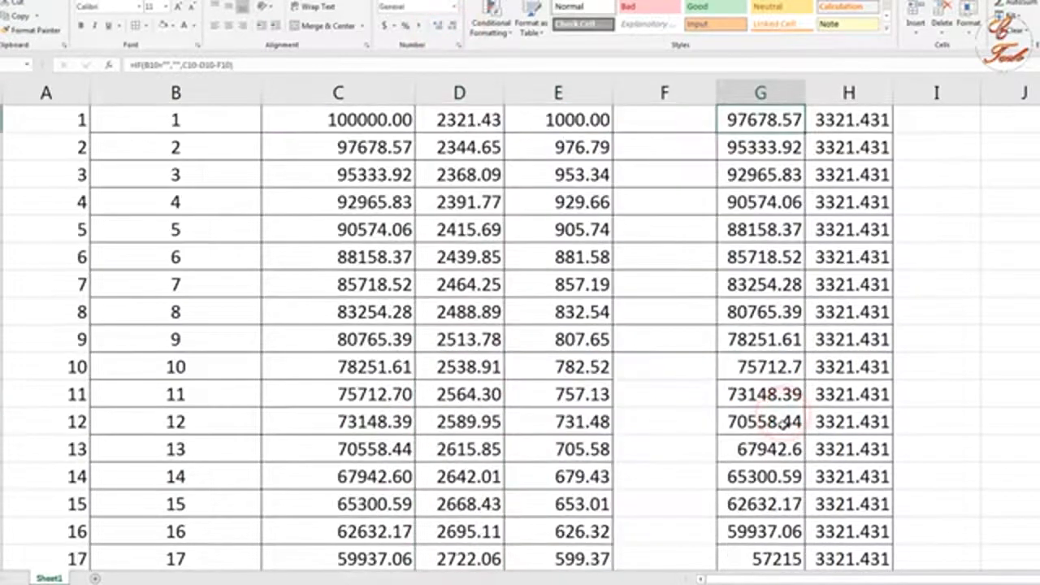
scroll(783, 421, up, 3)
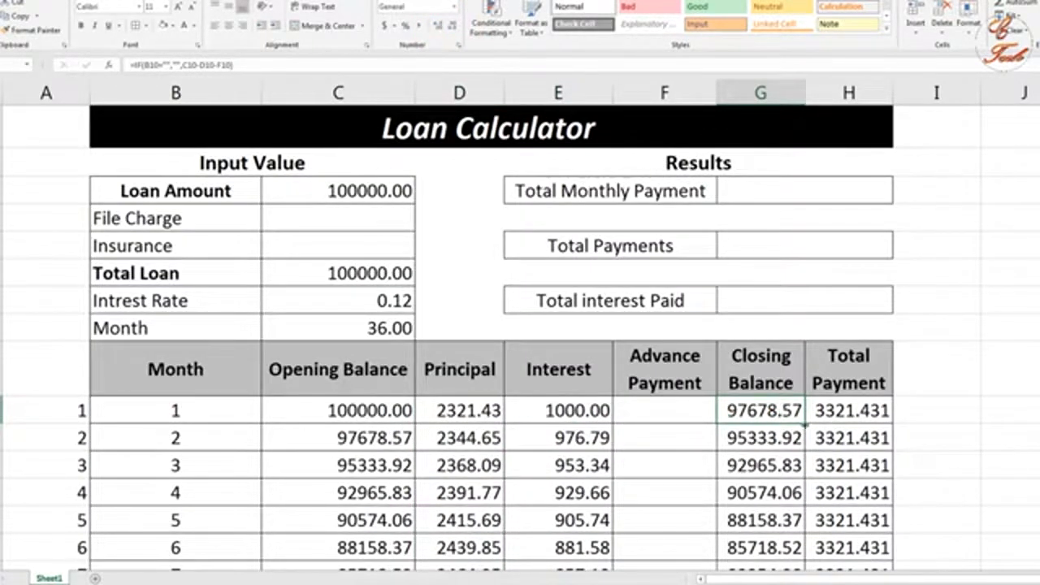
double_click(804, 423)
click(453, 26)
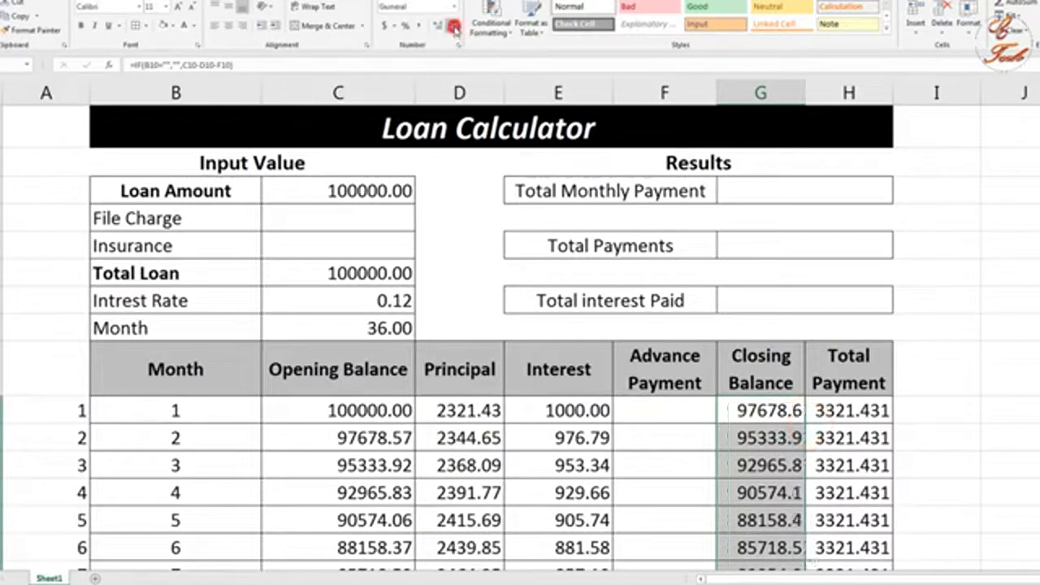
click(453, 27)
click(436, 27)
click(438, 27)
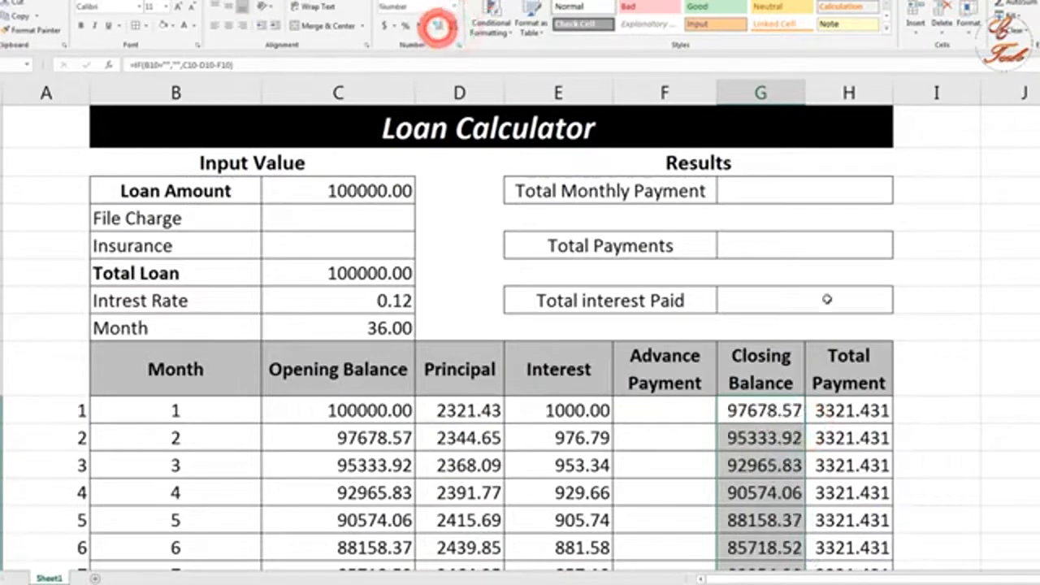
click(859, 402)
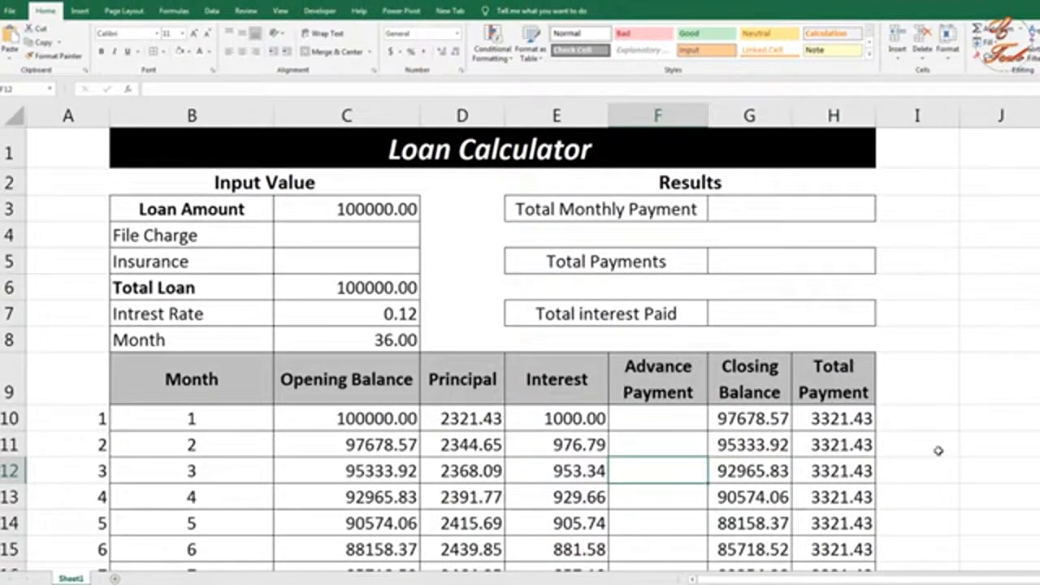
Apply the Percentage number format to the interest rate in C7.
click(377, 312)
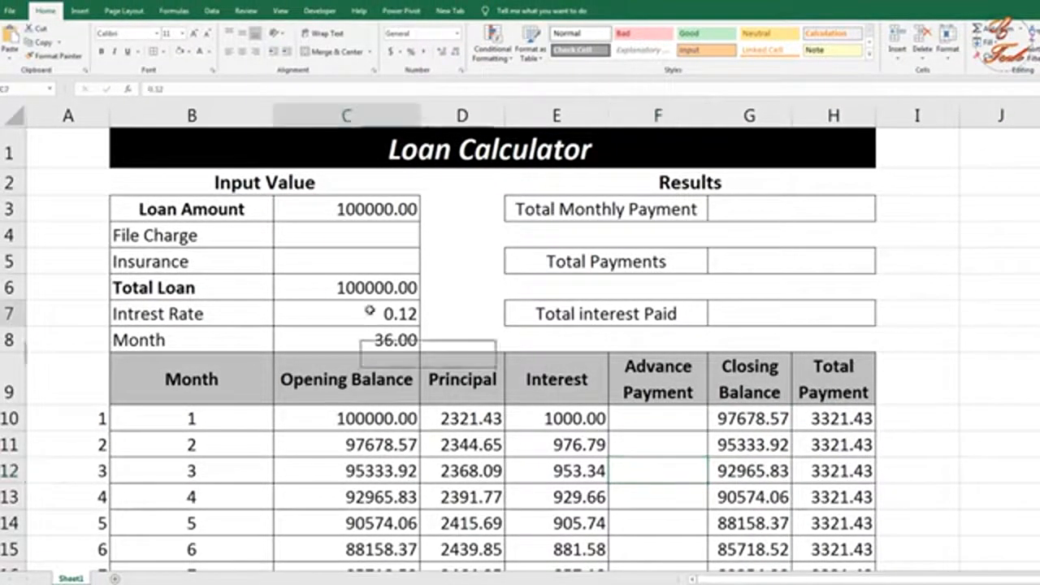
click(457, 33)
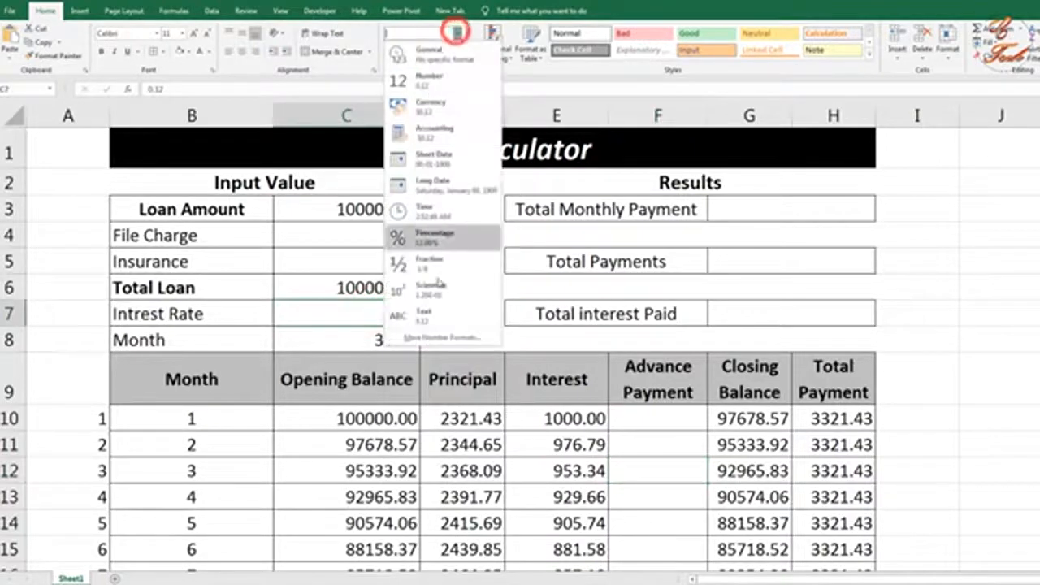
click(446, 237)
click(353, 345)
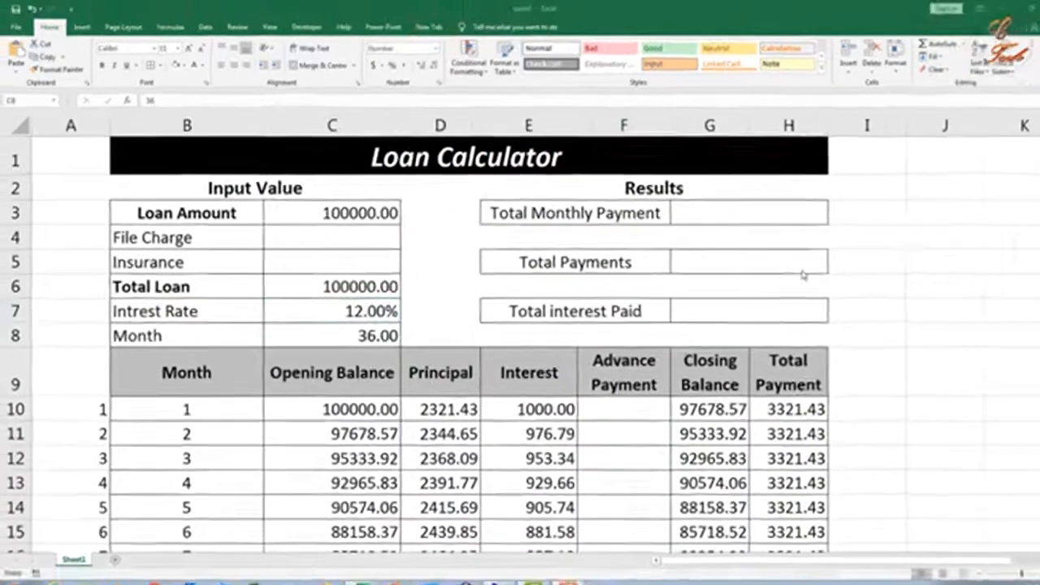
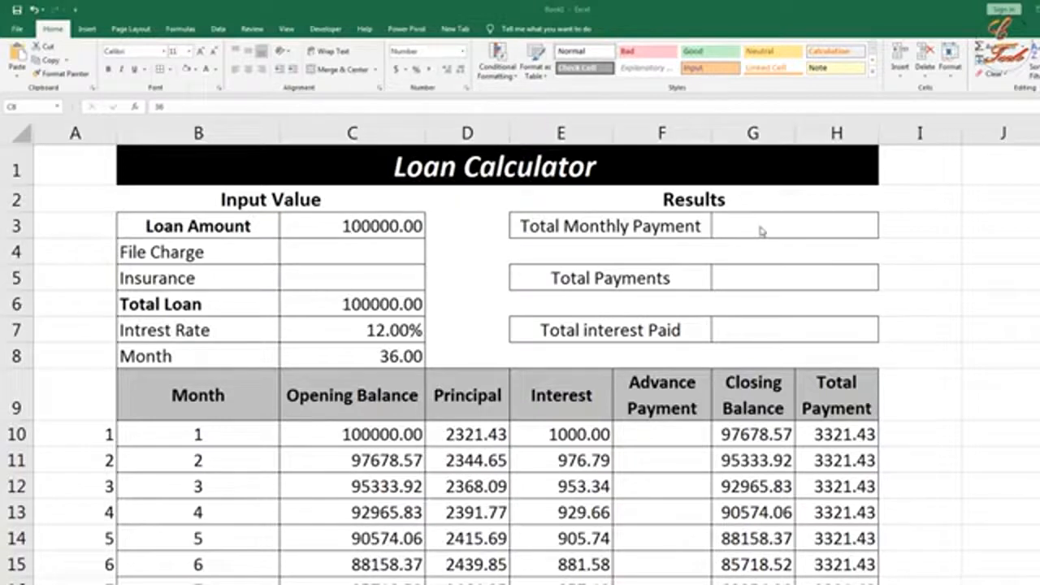
Enter the formula =-PMT(C7/12,C8,C6) as the Total Monthly Payment result in G3.
click(759, 227)
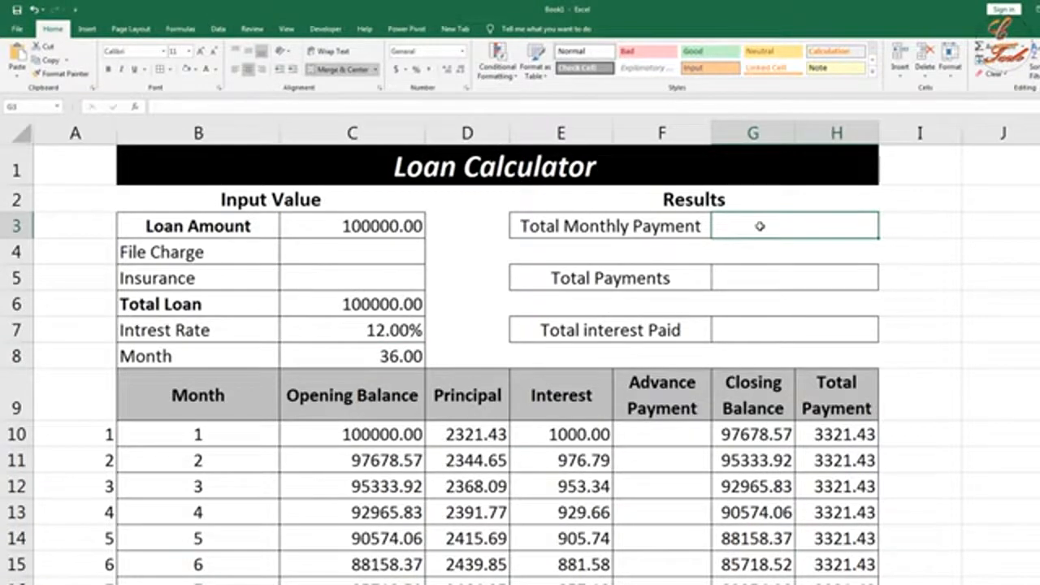
text(=)
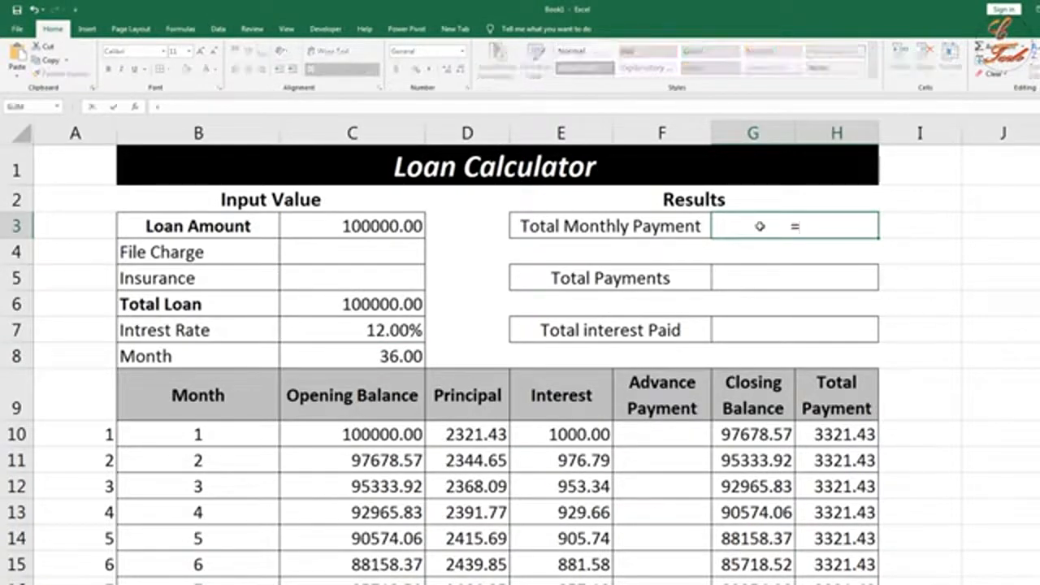
text(-pmt)
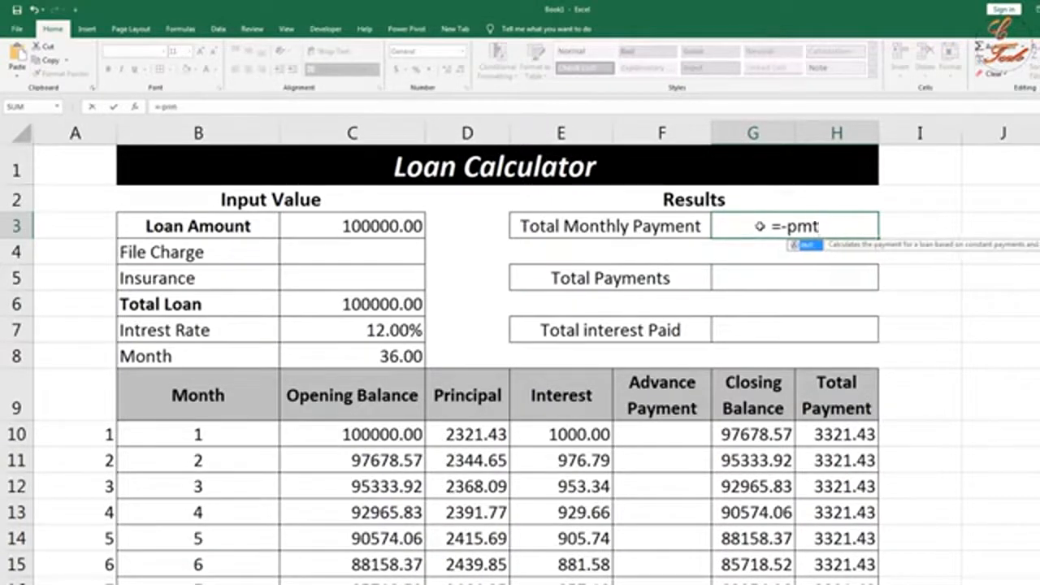
text(()
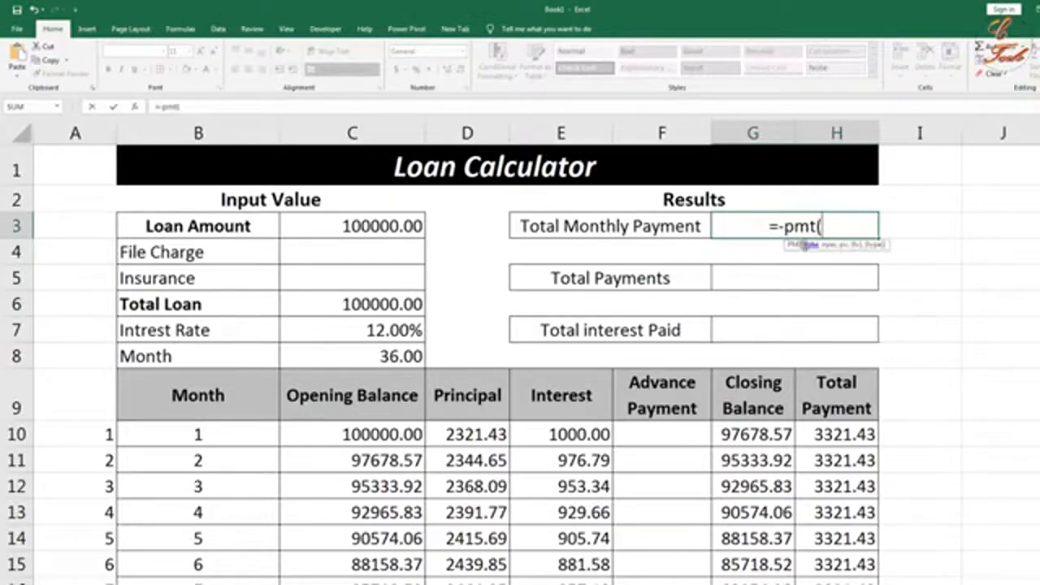
click(394, 332)
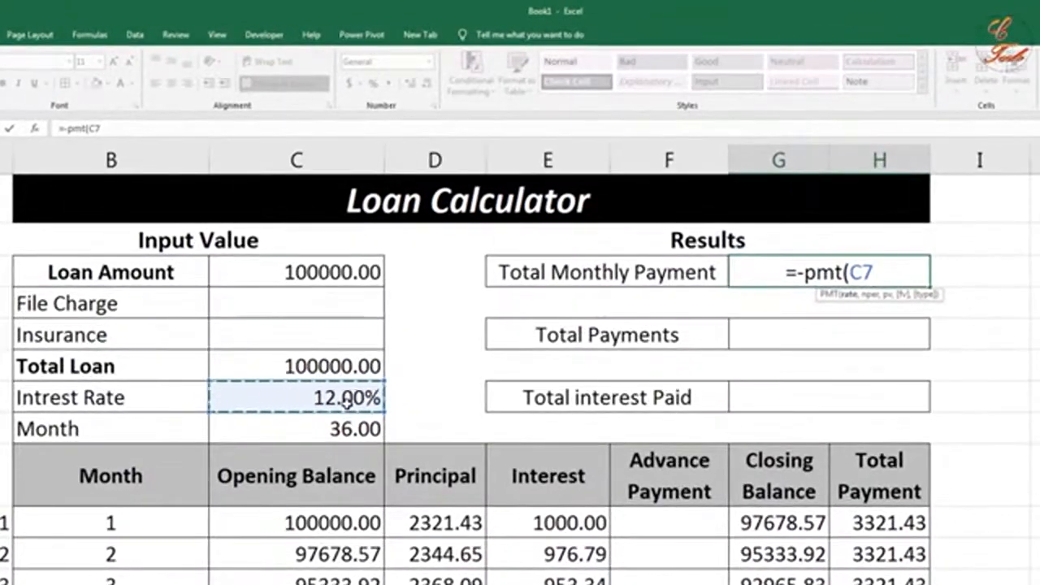
text(/)
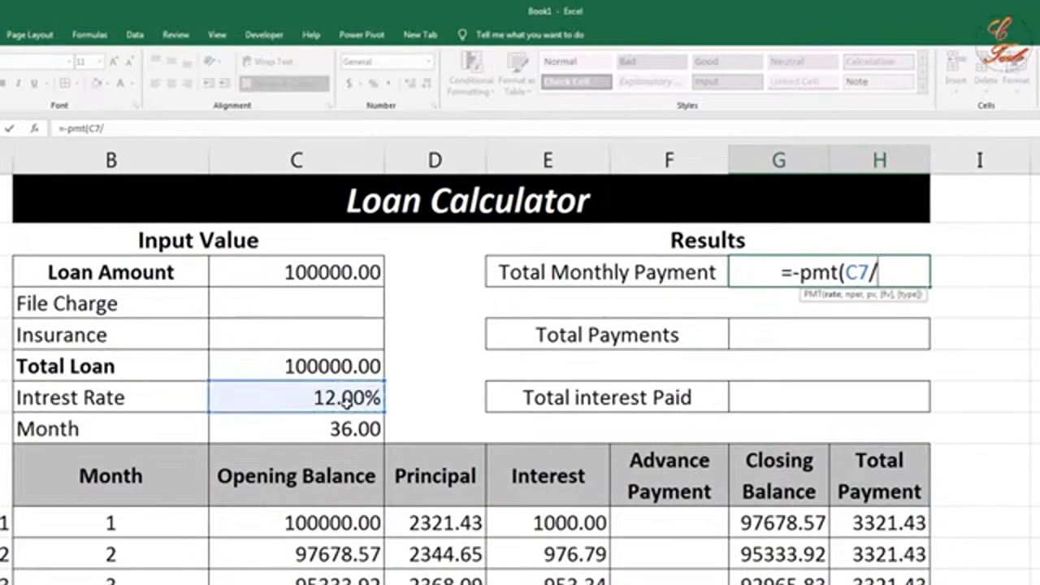
text(12)
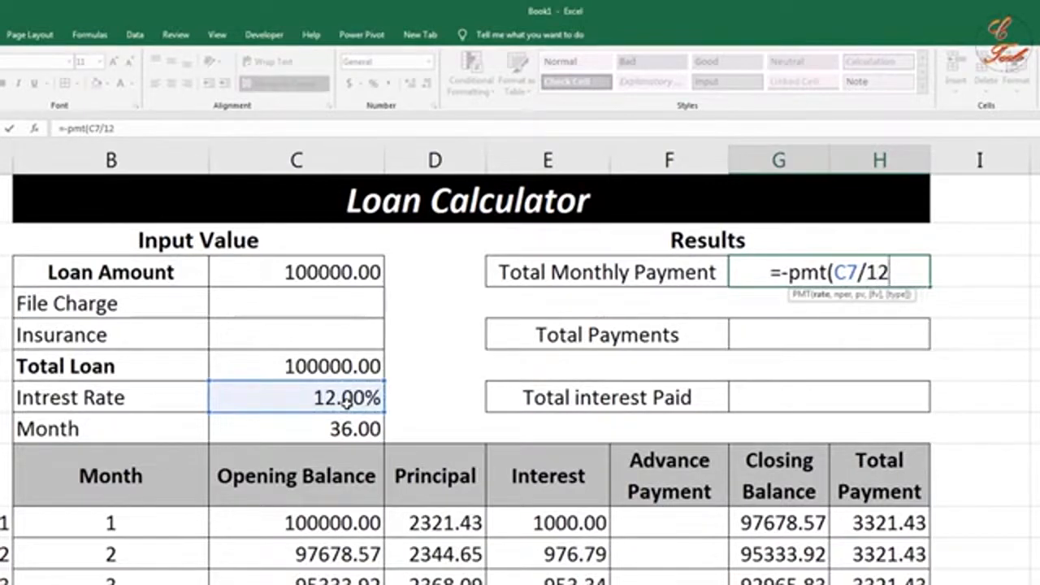
text(,)
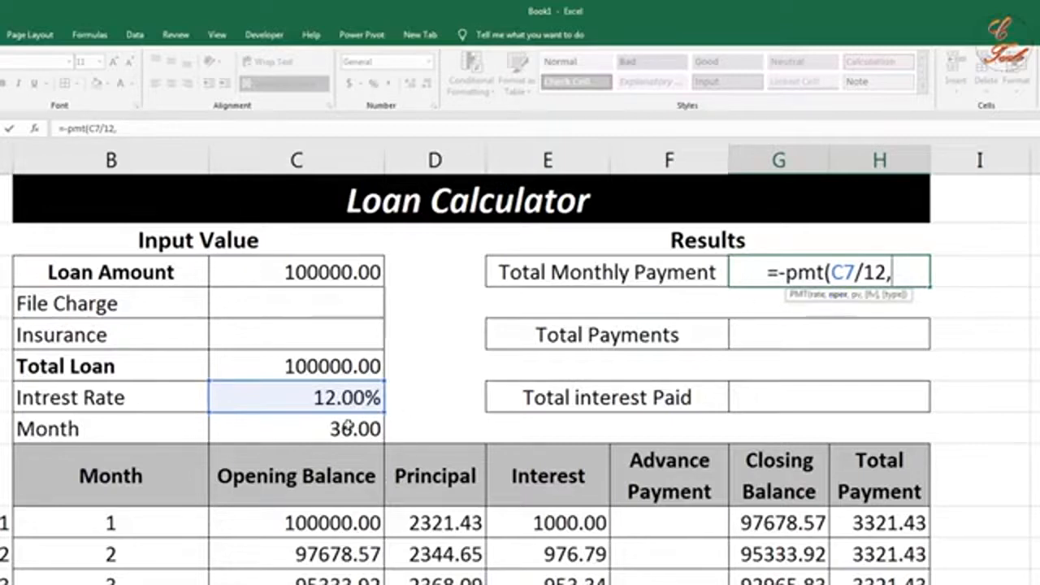
click(329, 431)
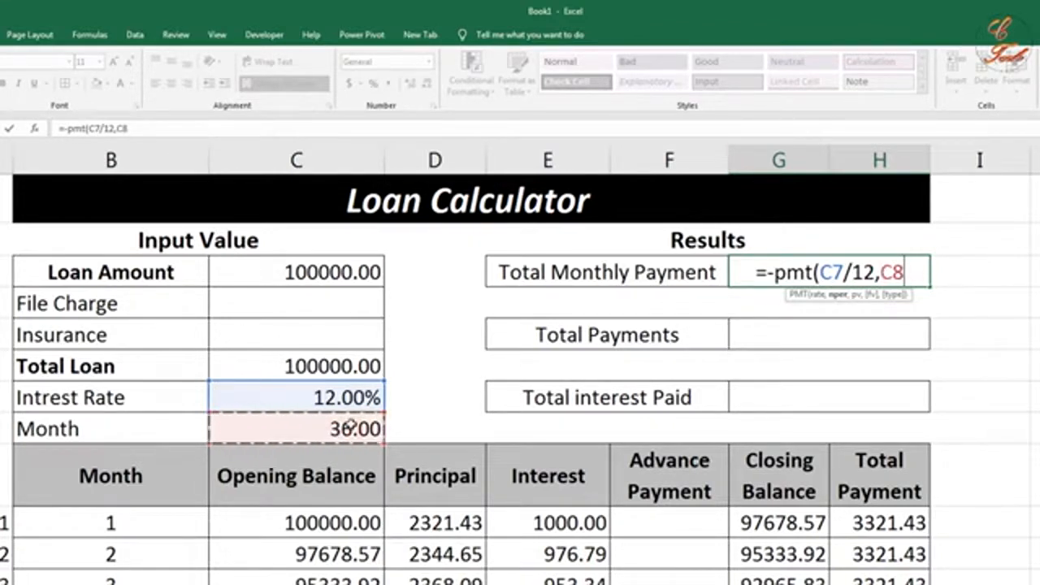
text(,)
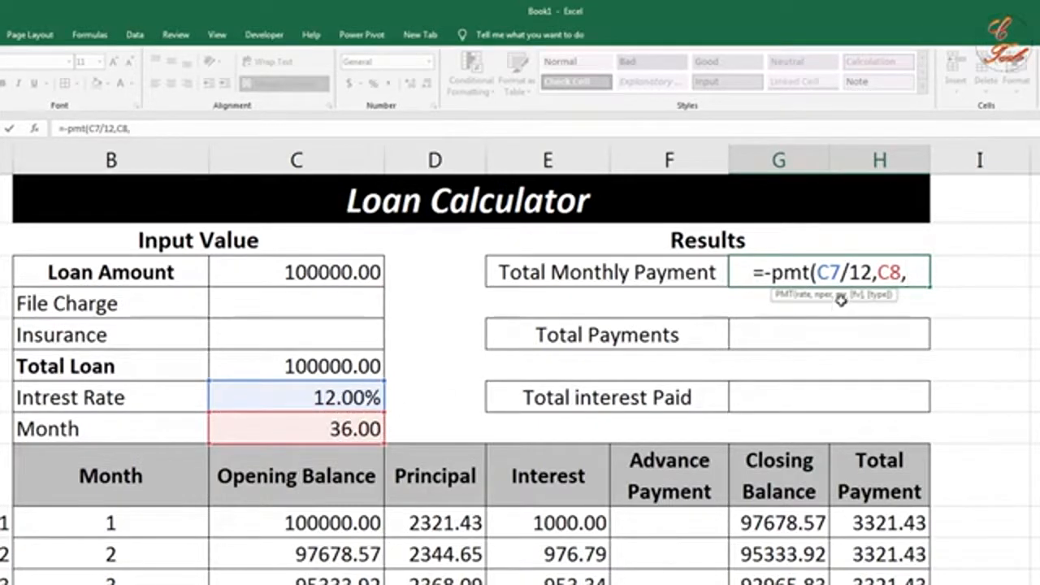
click(348, 367)
text())
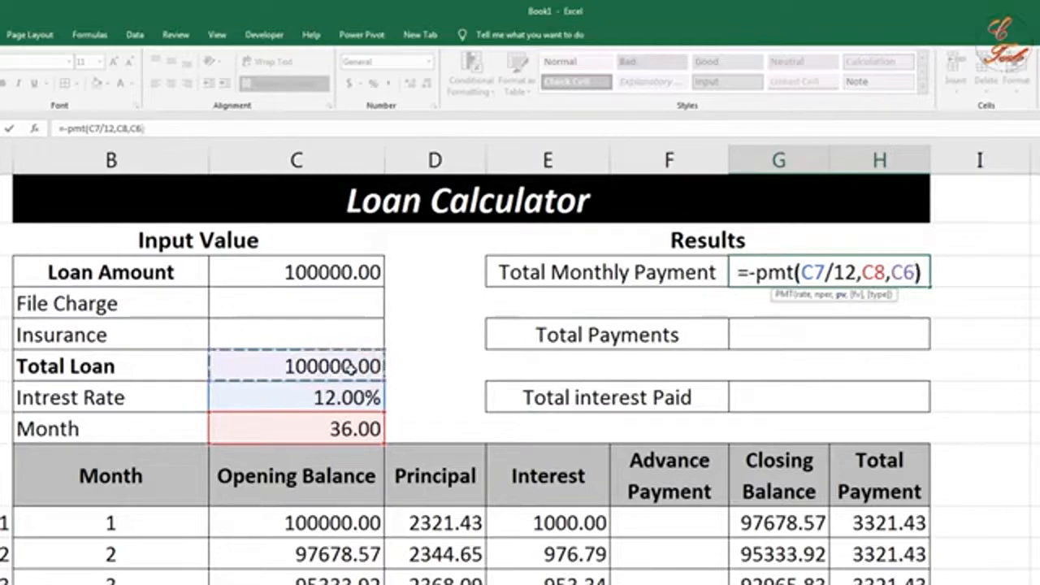
key(Return)
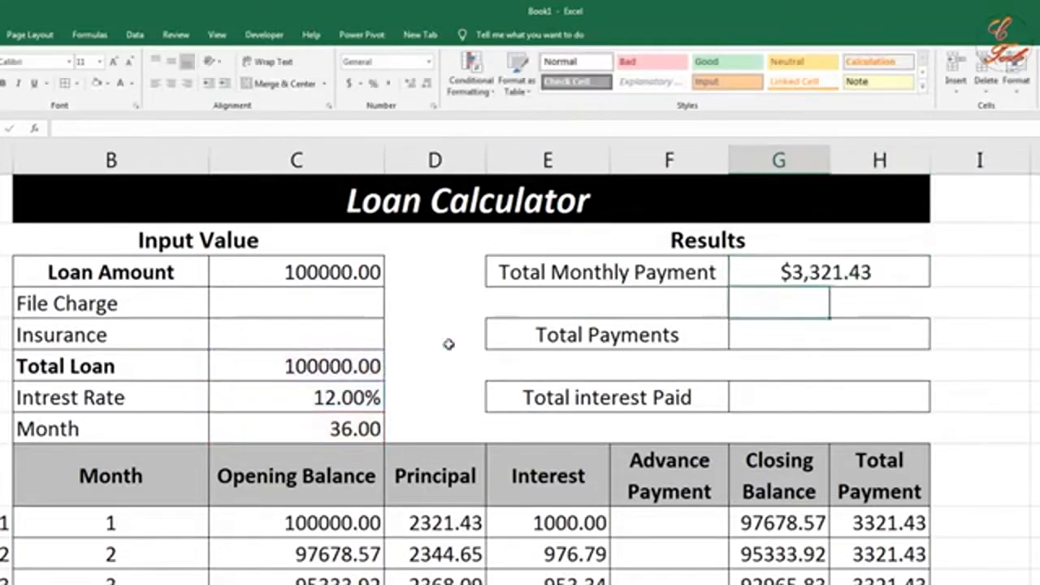
Apply the Number format to the Total Monthly Payment in G3 and the General format to the Month value in C8.
click(825, 271)
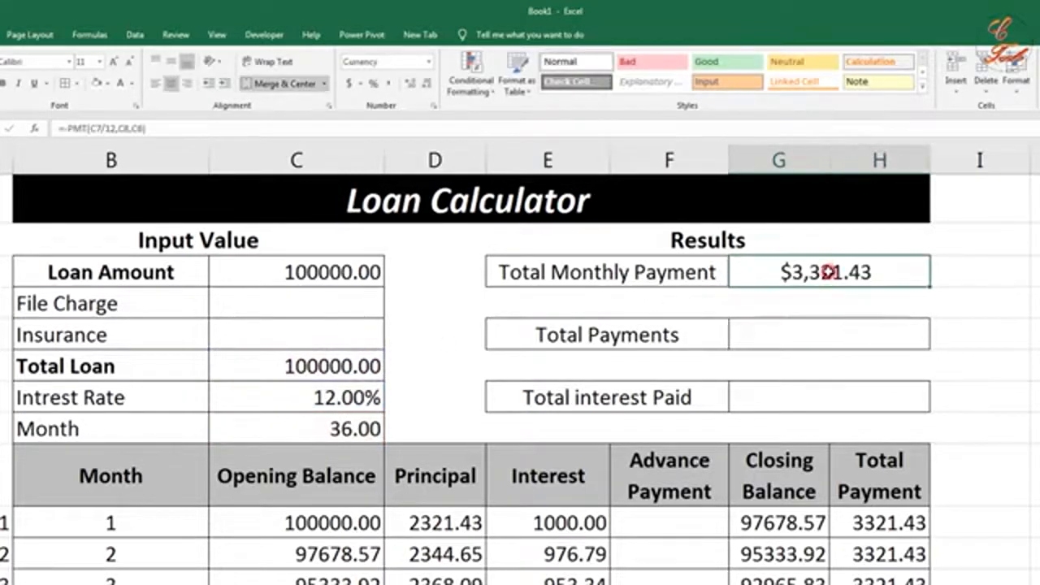
click(428, 62)
click(402, 120)
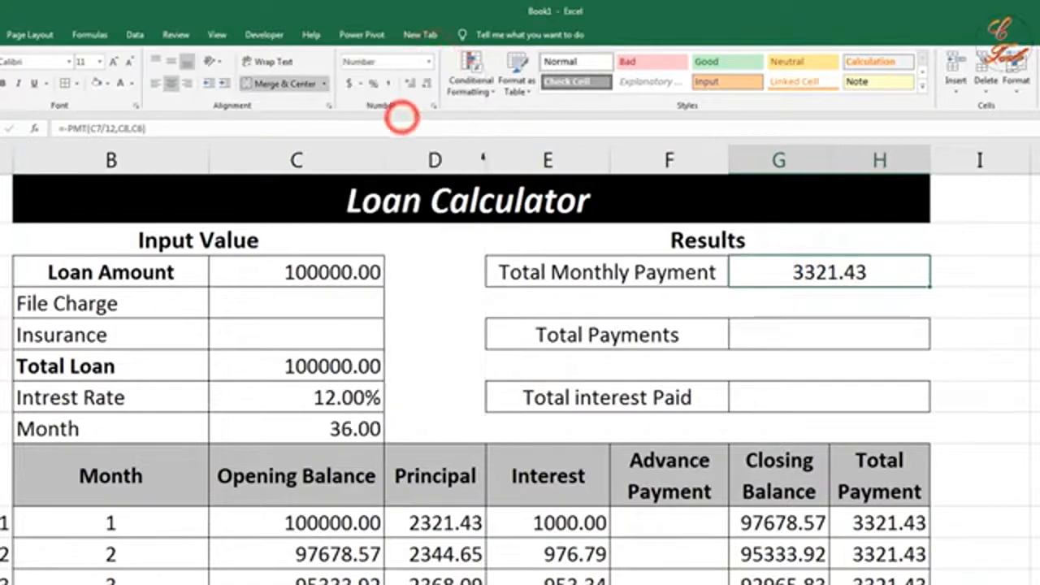
click(344, 431)
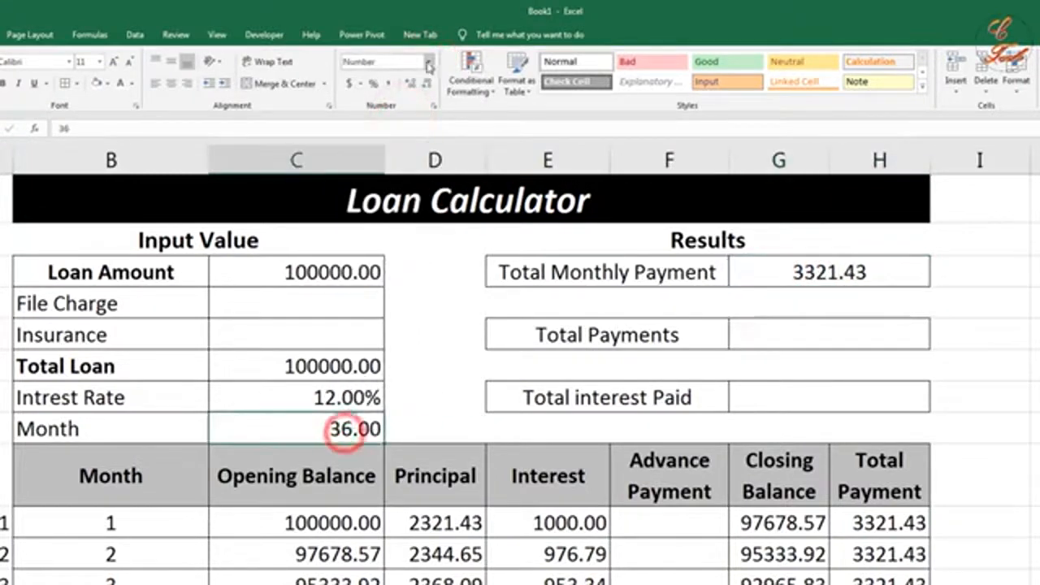
click(429, 62)
click(391, 85)
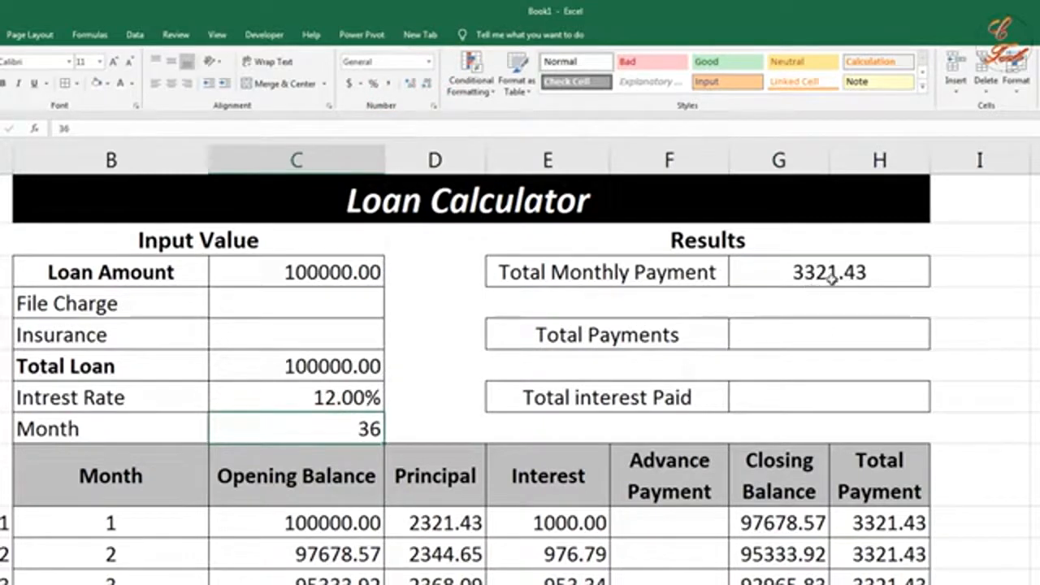
Compare the first month's Total Payment in H10 with the Total Monthly Payment in G3, and select the Total Payments result cell.
click(869, 525)
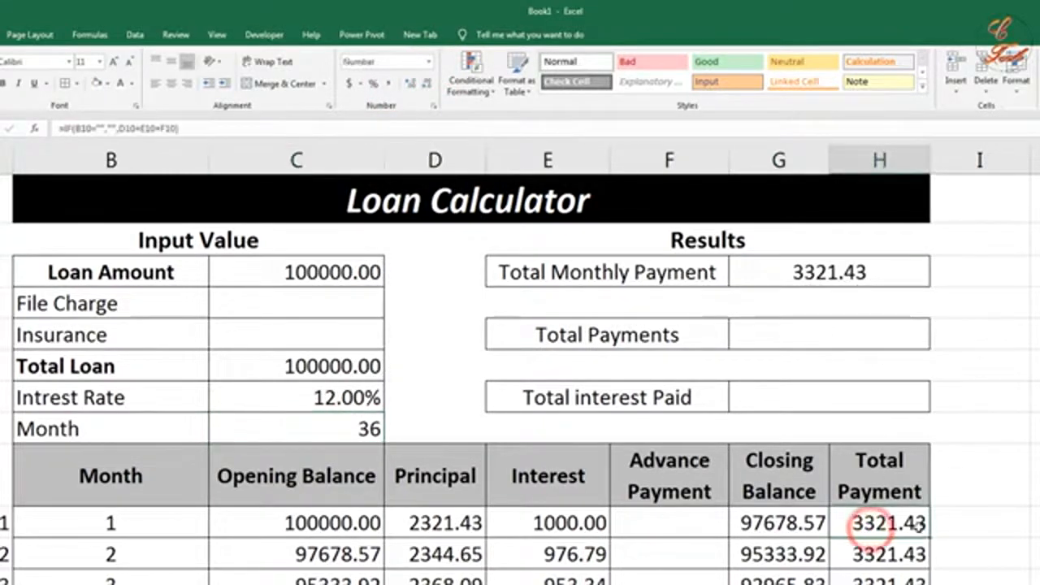
click(857, 271)
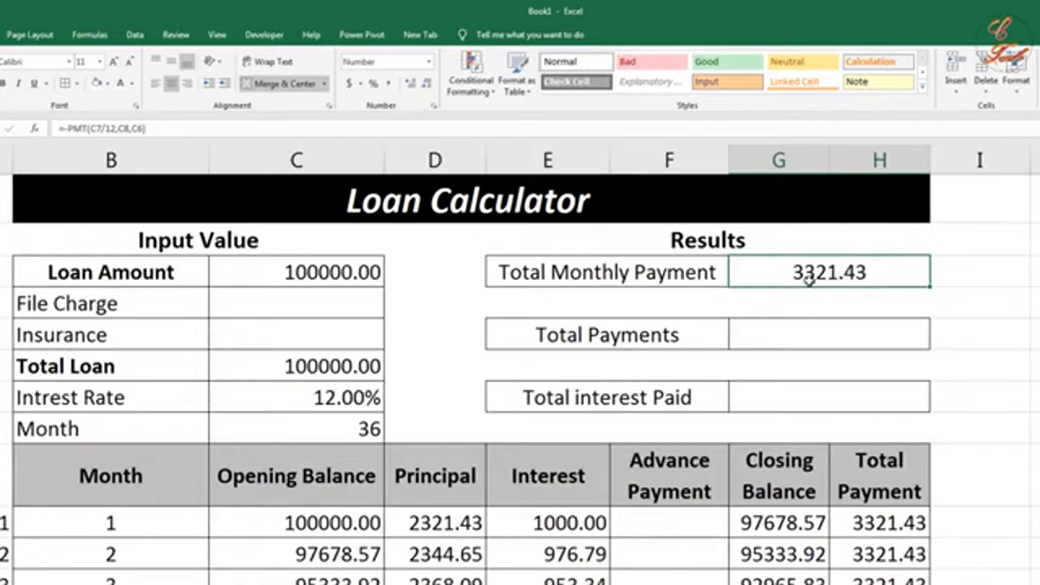
click(803, 344)
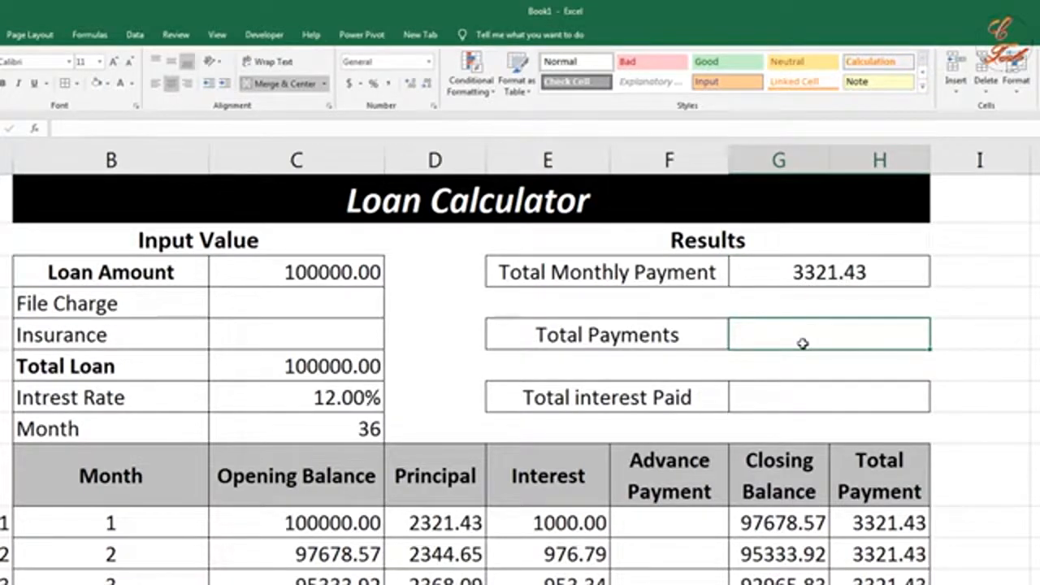
Enter the formula =SUM(H10:H400) as the Total Payments result in G5.
text(=su)
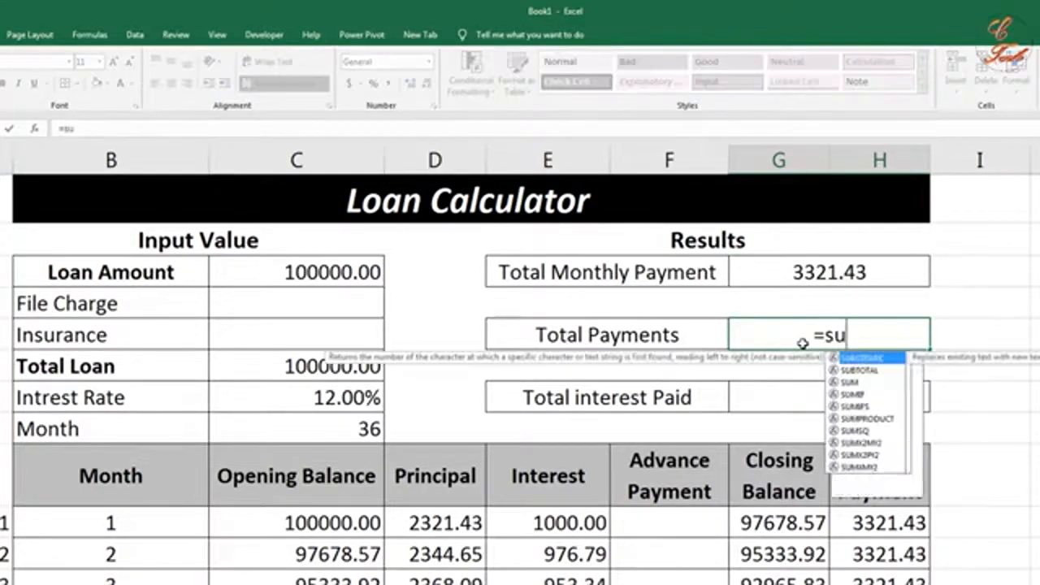
text(m()
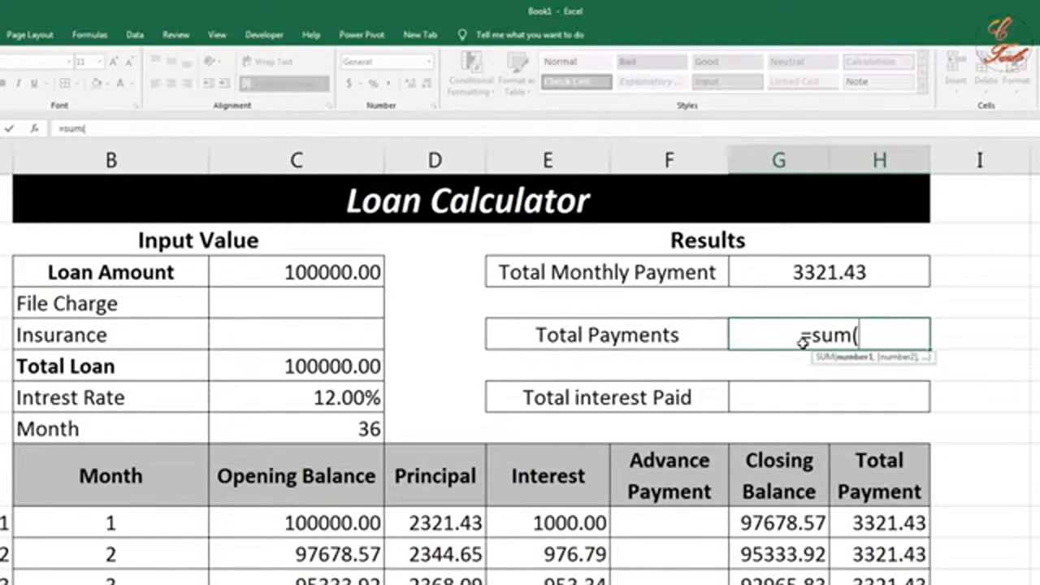
click(868, 522)
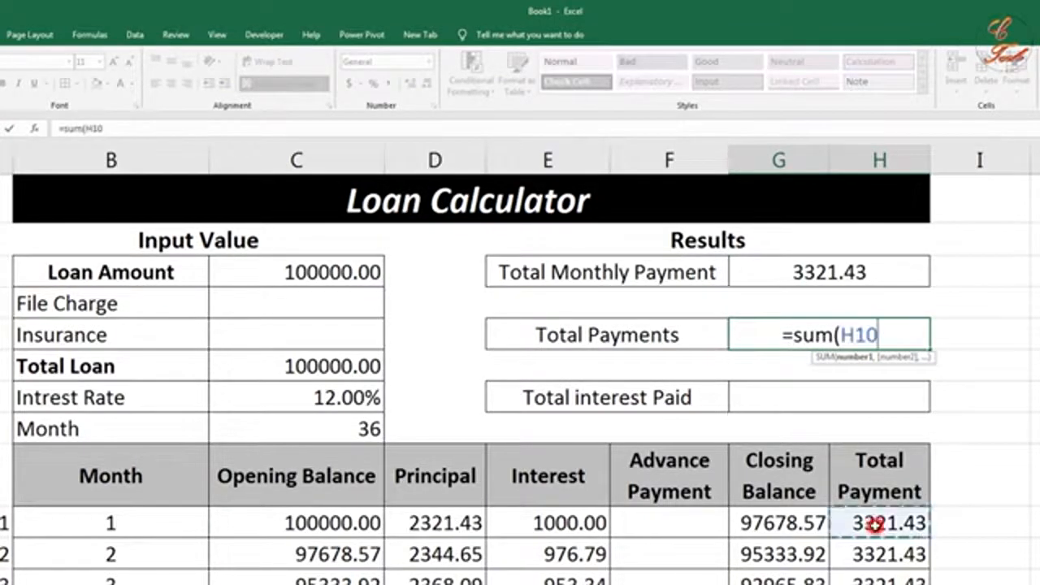
text(:)
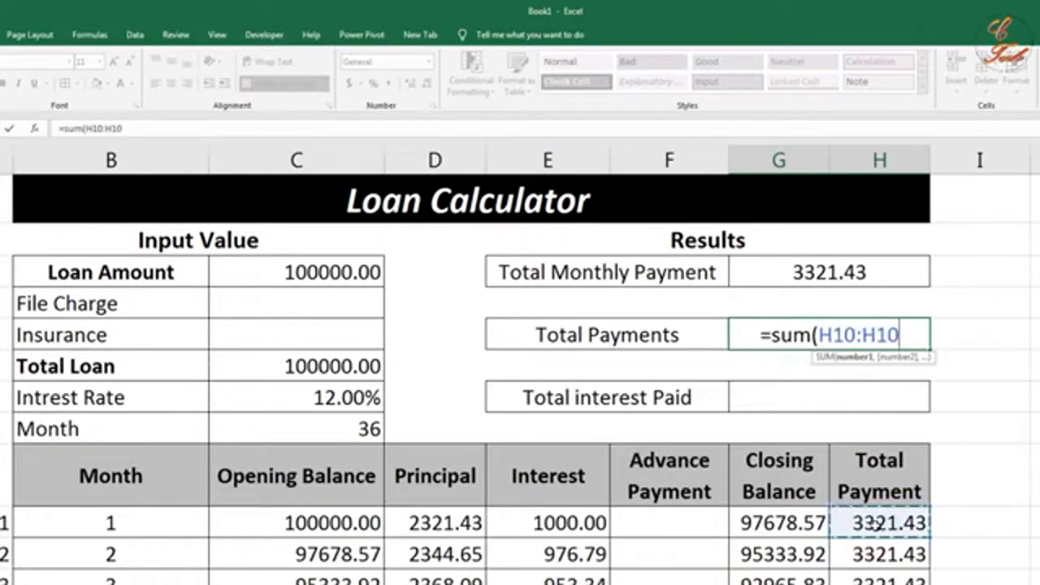
key(BackSpace)
key(BackSpace)
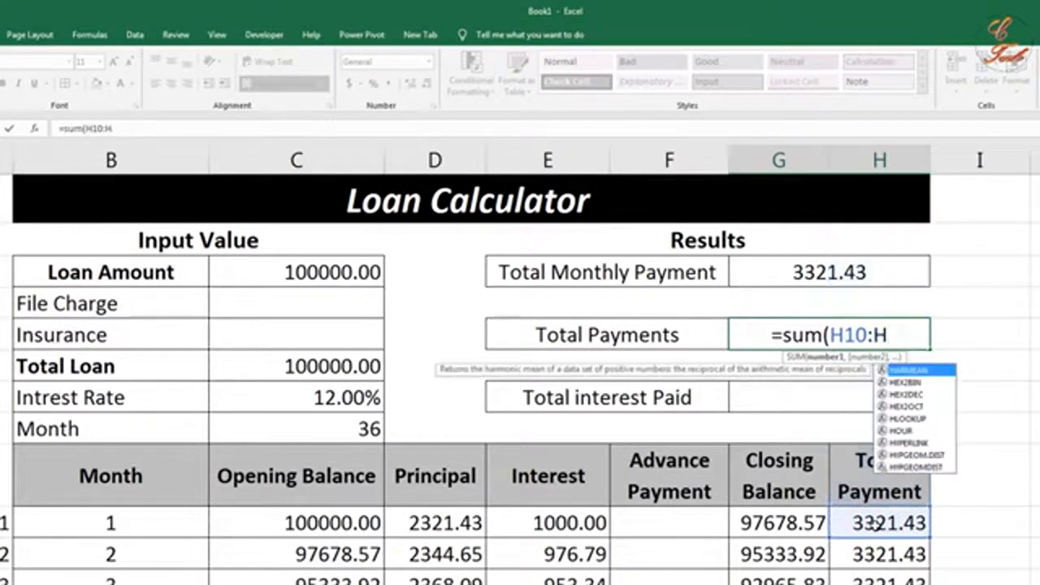
key(BackSpace)
text(5)
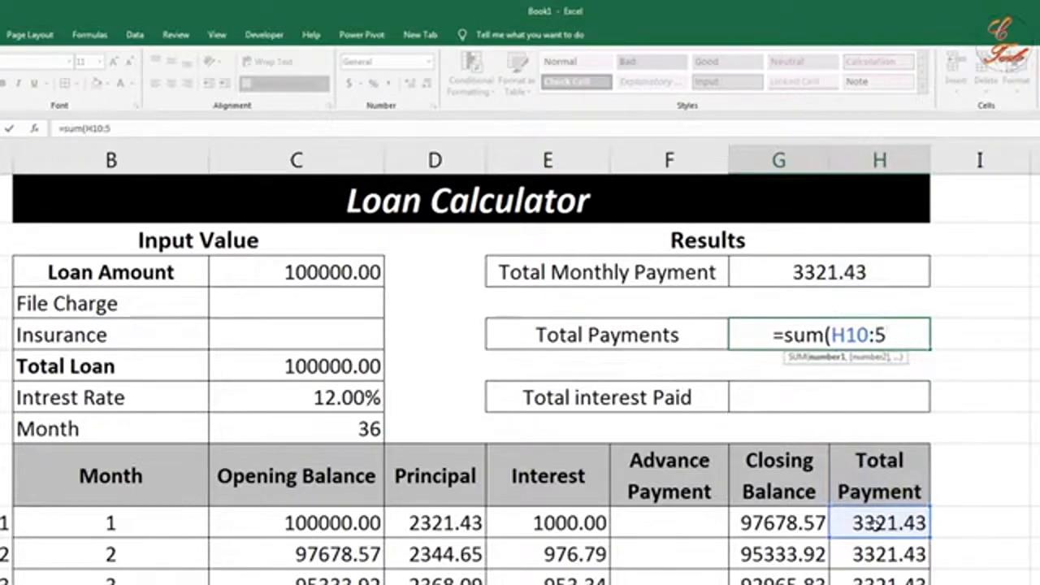
key(BackSpace)
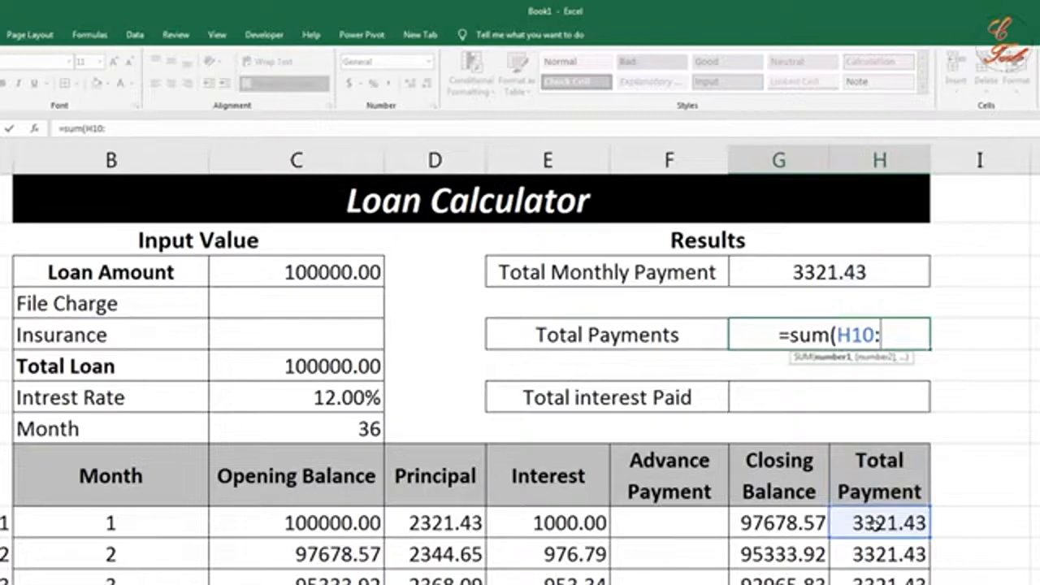
text(400)
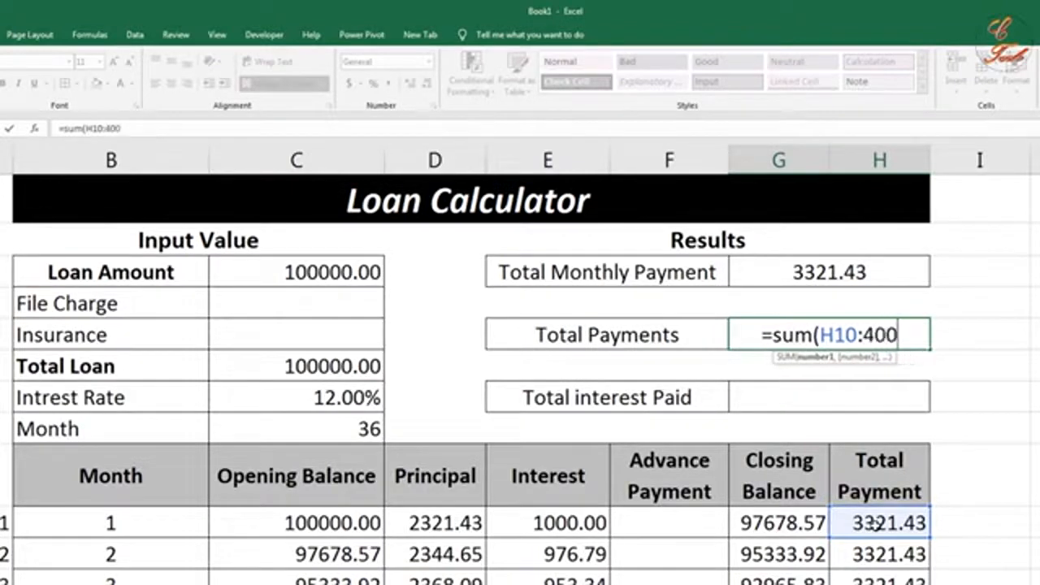
click(863, 334)
text(h)
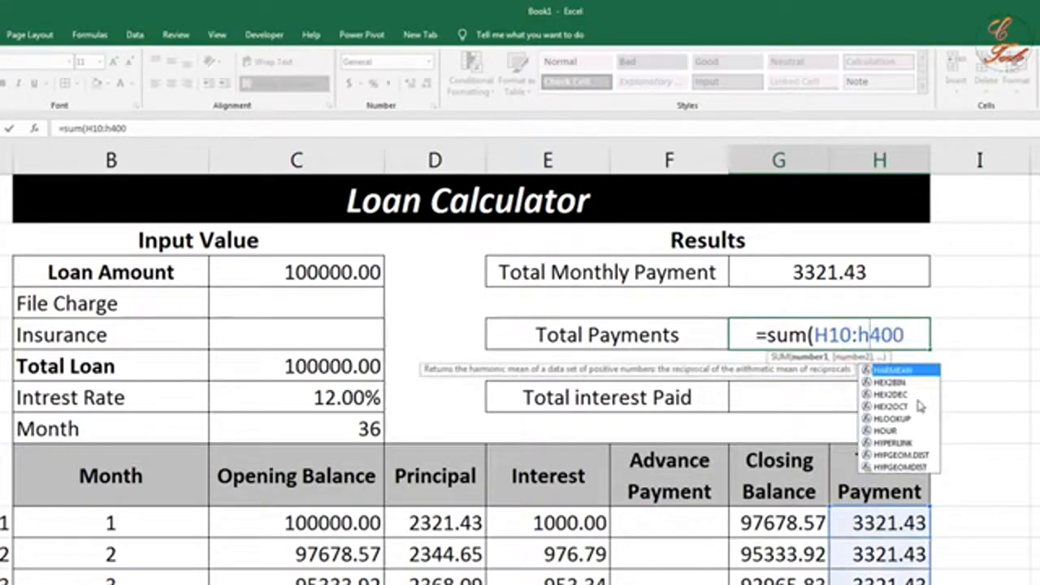
click(907, 333)
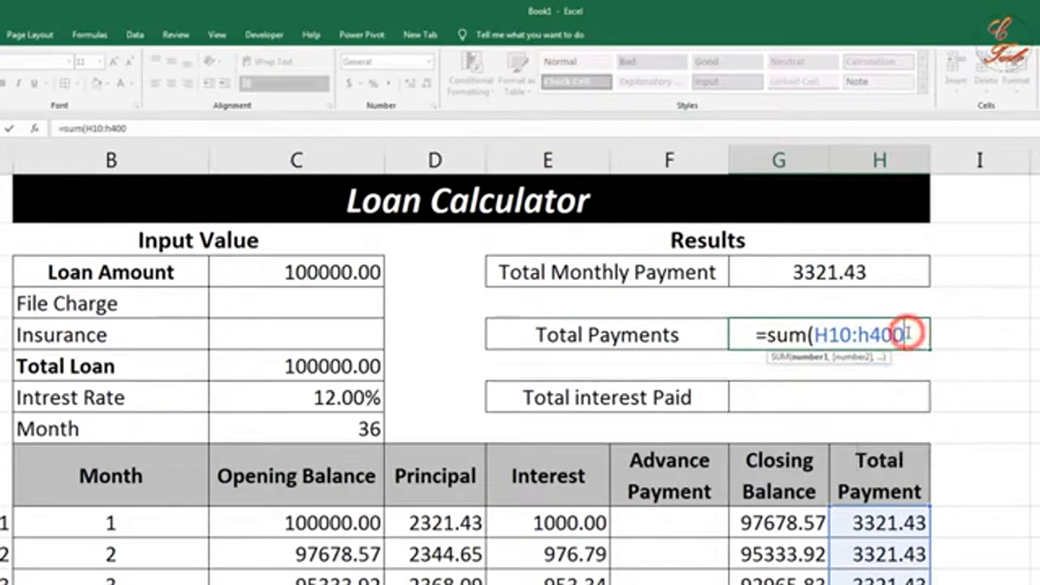
text())
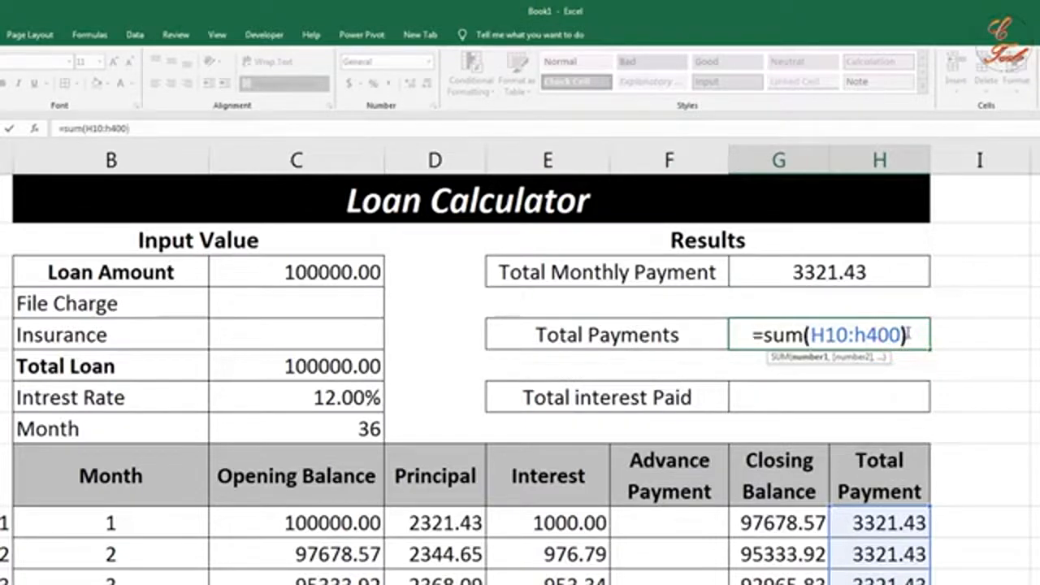
key(Return)
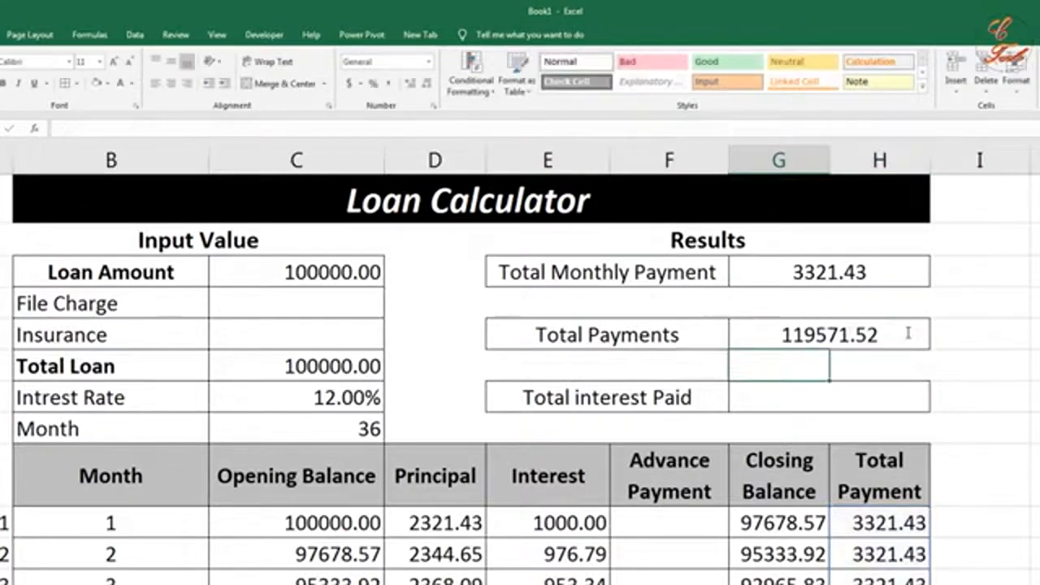
Enter the formula =SUM(E10:E400) as the Total interest Paid result in G7.
click(755, 402)
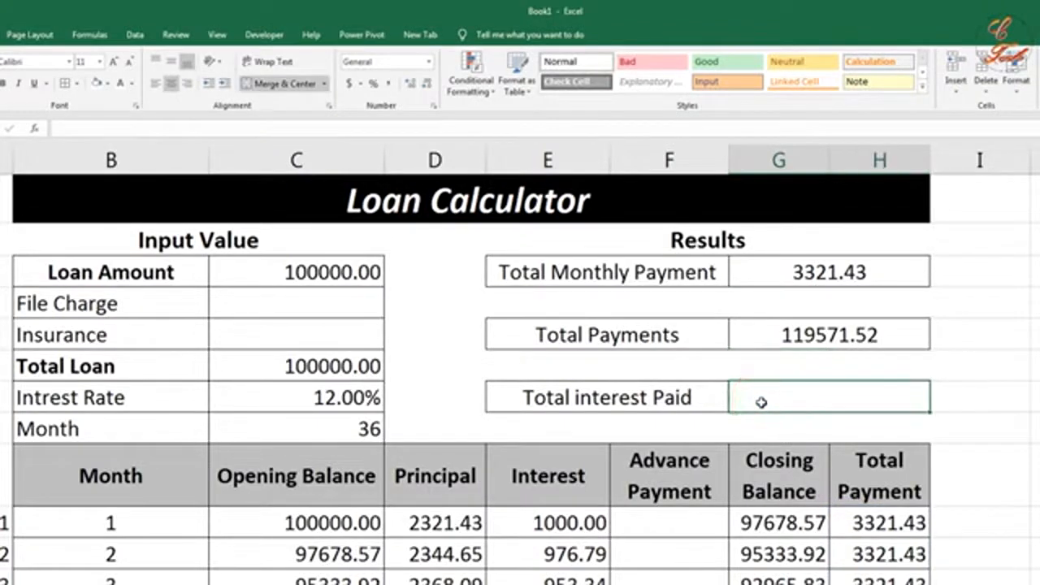
text(=su)
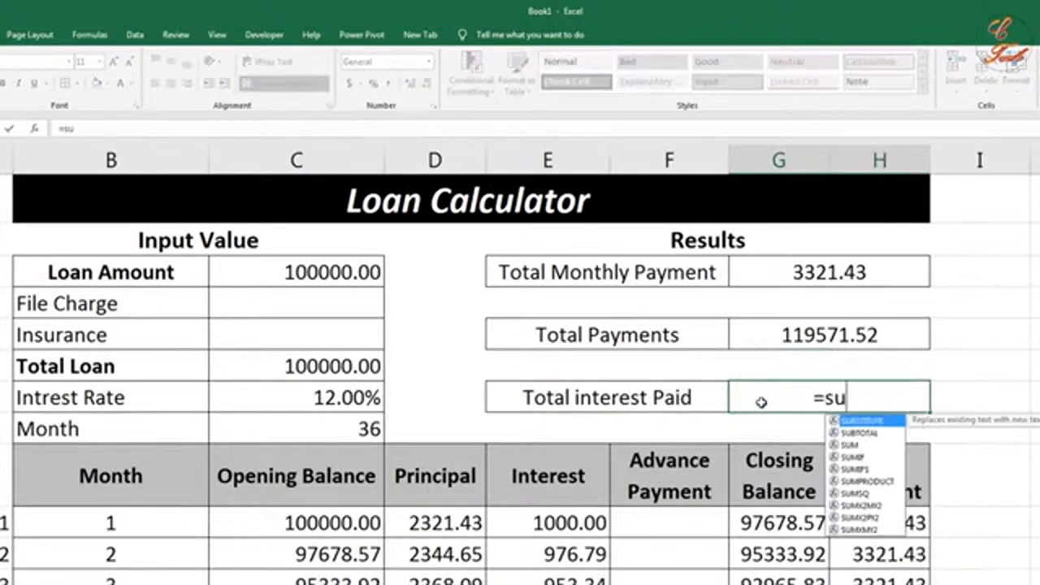
text(m()
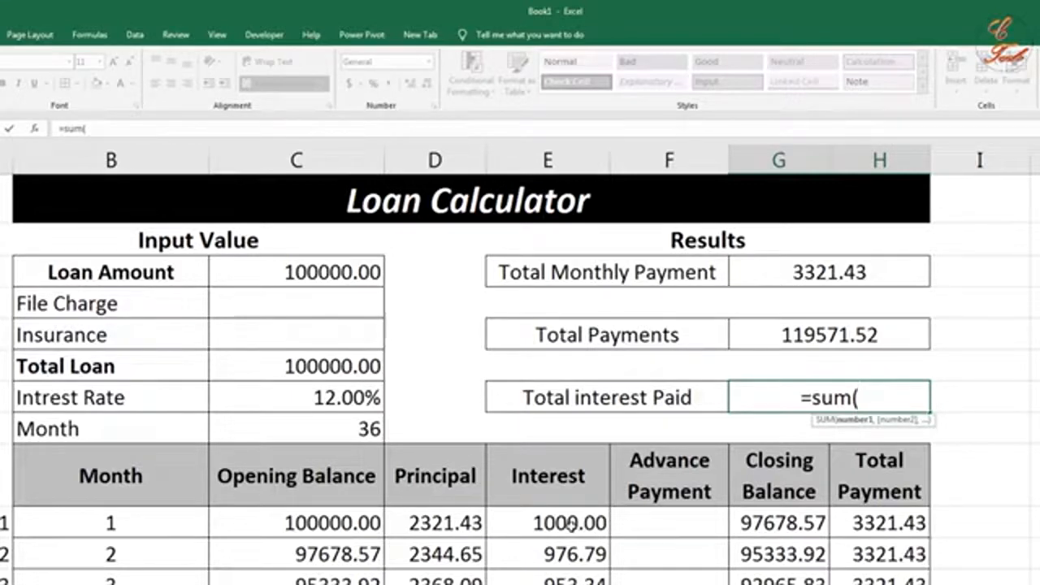
click(571, 524)
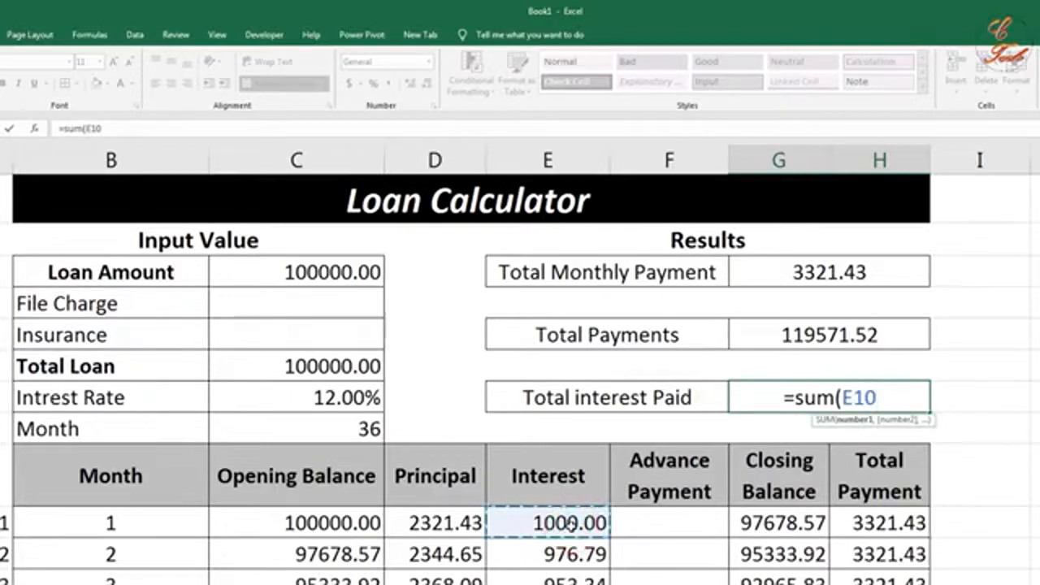
drag(571, 524, 573, 525)
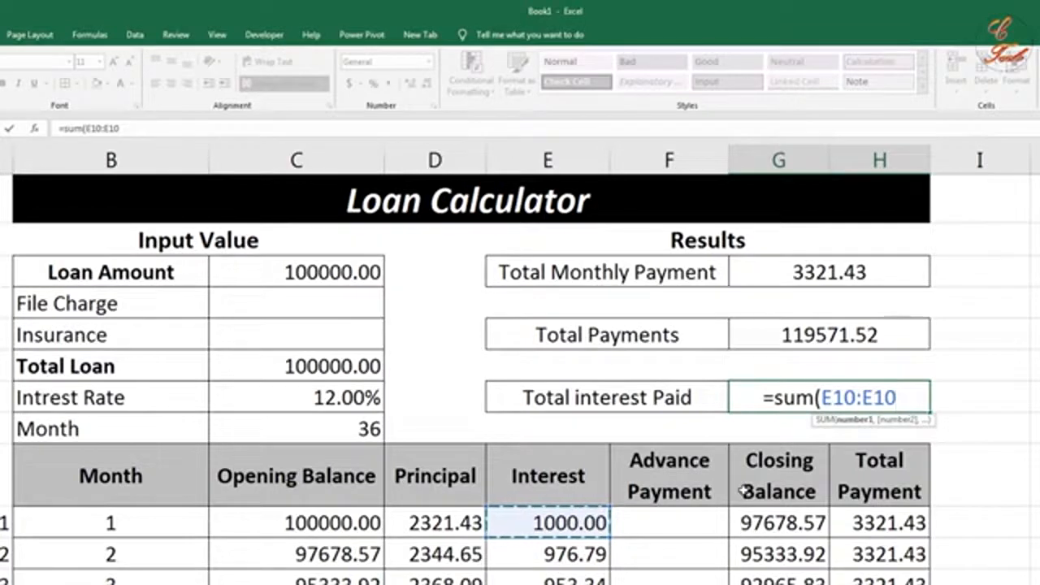
key(BackSpace)
key(BackSpace)
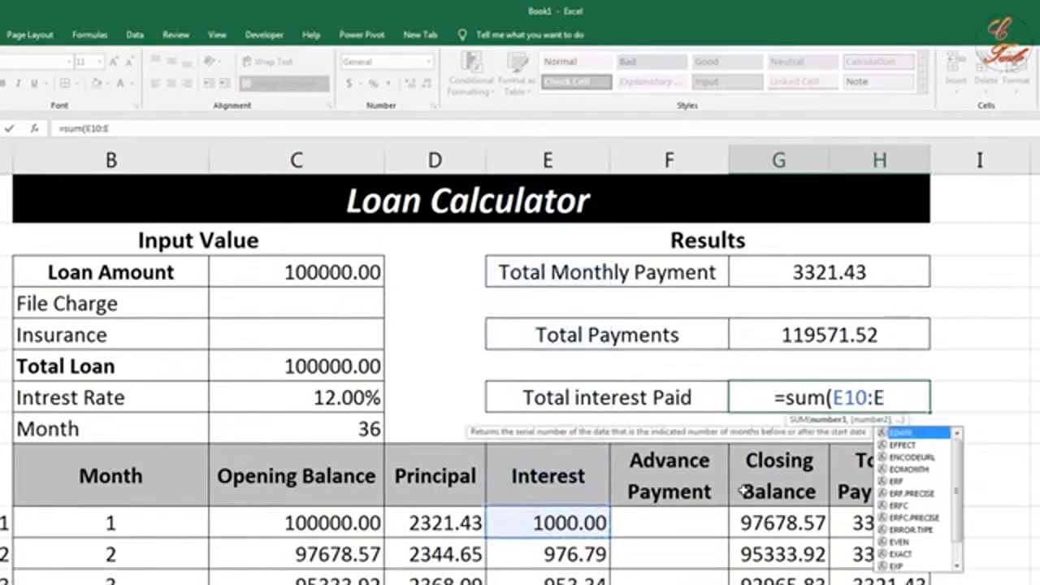
text(400)
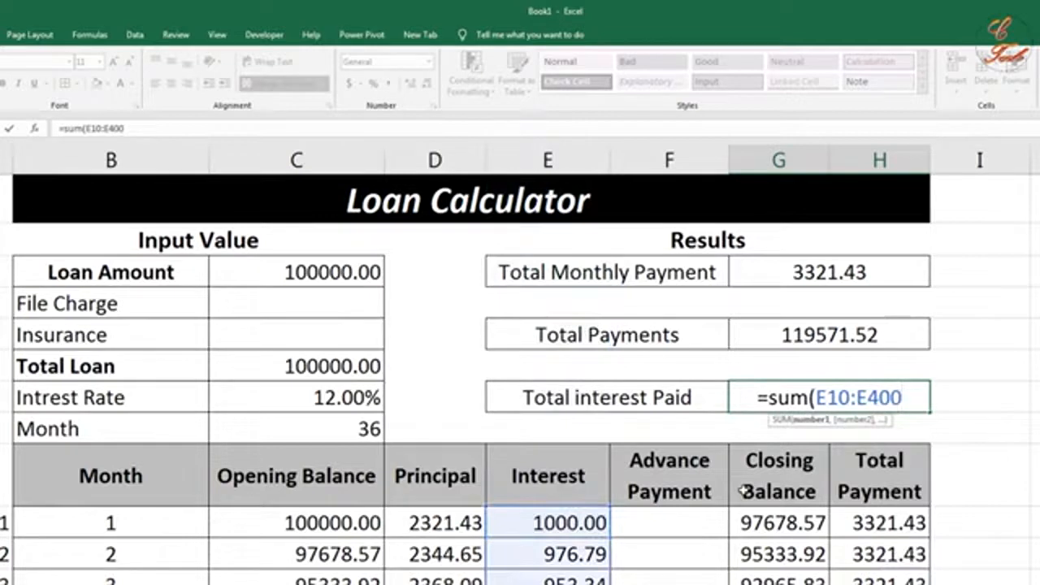
text())
key(Return)
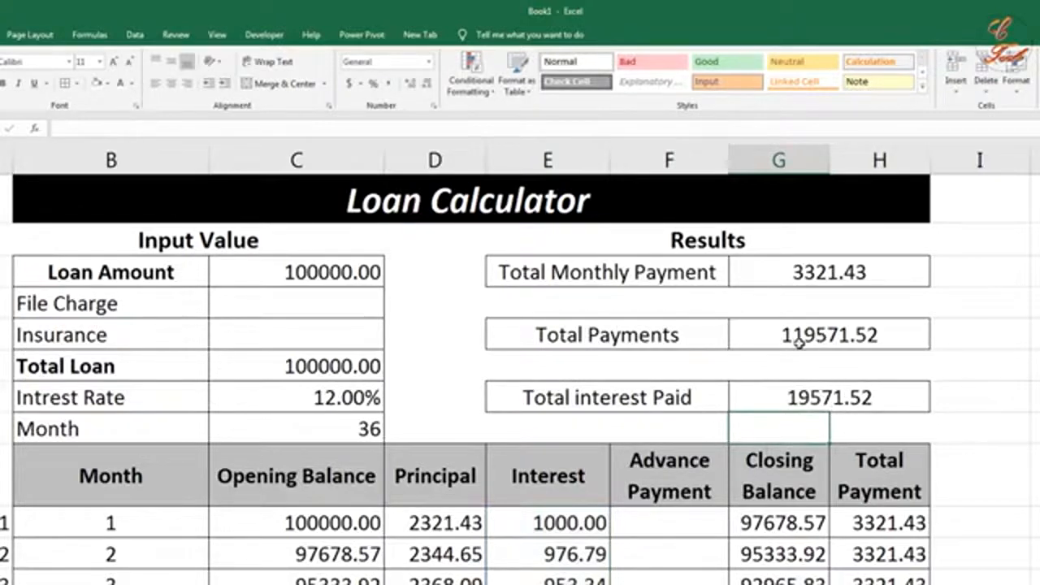
Fill the Results heading cell with dark orange after trying a blue fill.
click(852, 333)
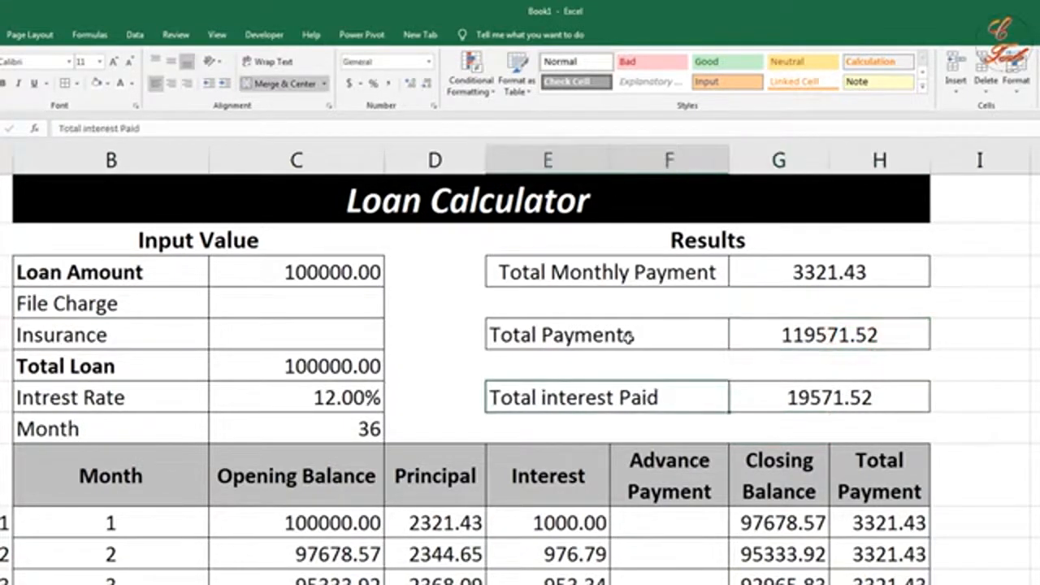
click(650, 236)
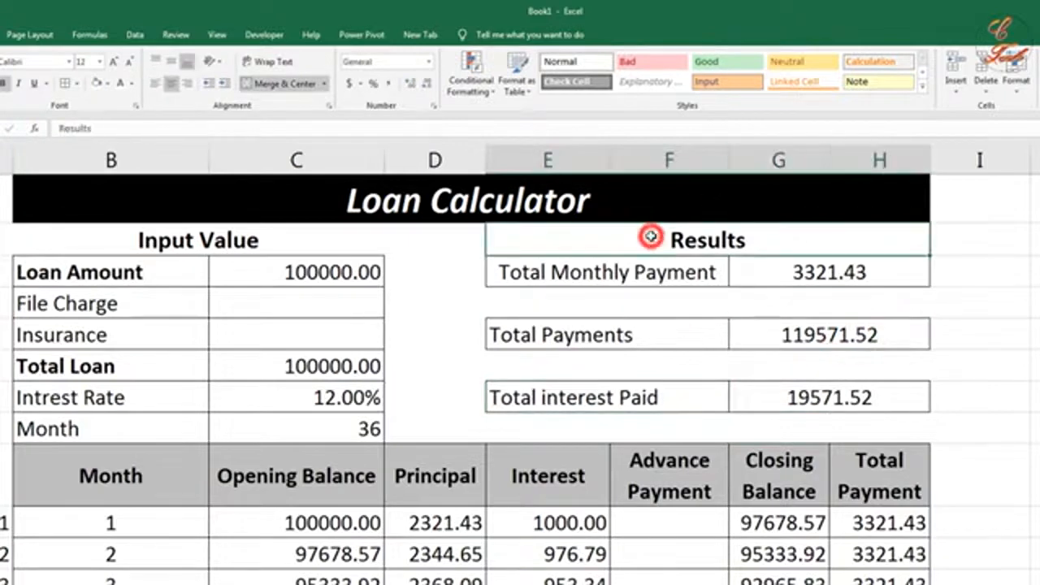
click(107, 83)
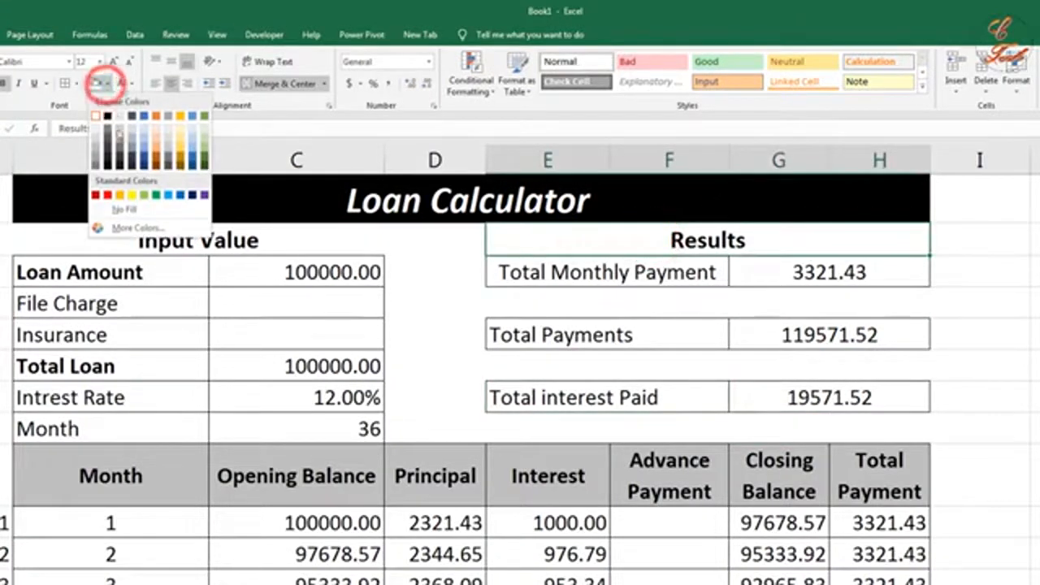
click(148, 146)
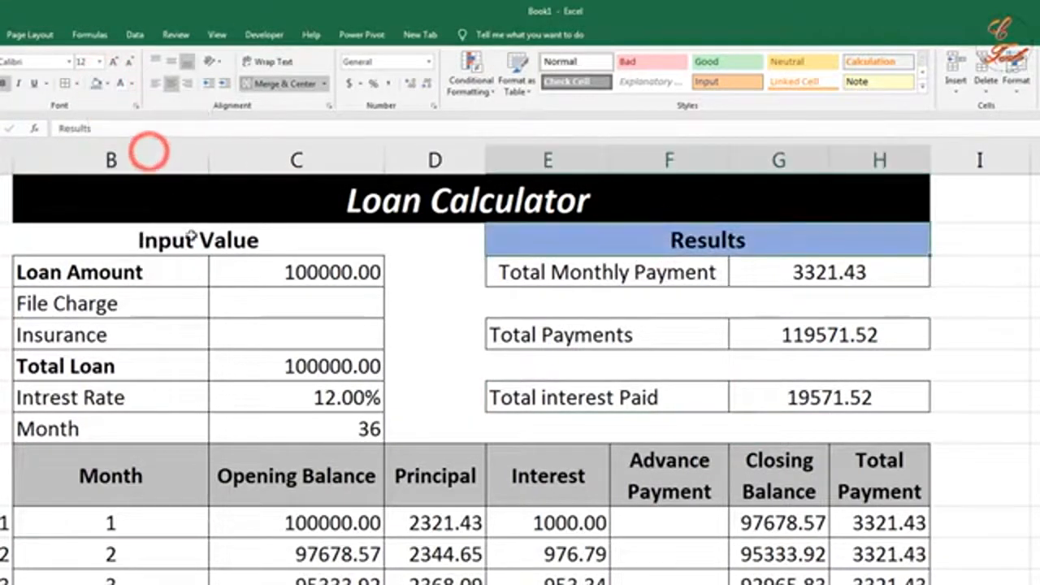
click(104, 84)
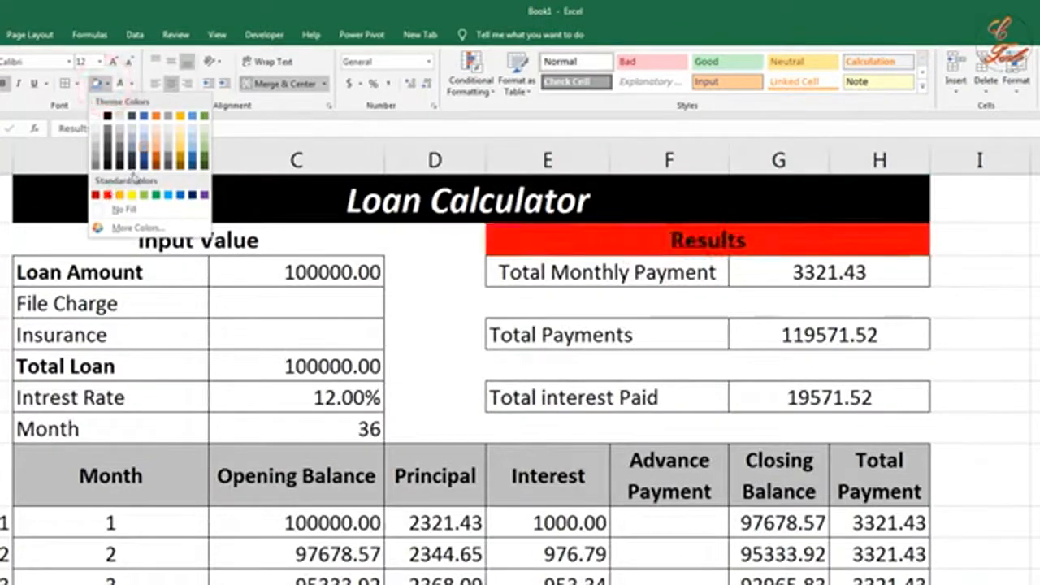
click(154, 155)
Fill the Input Value heading cell with dark green.
click(226, 229)
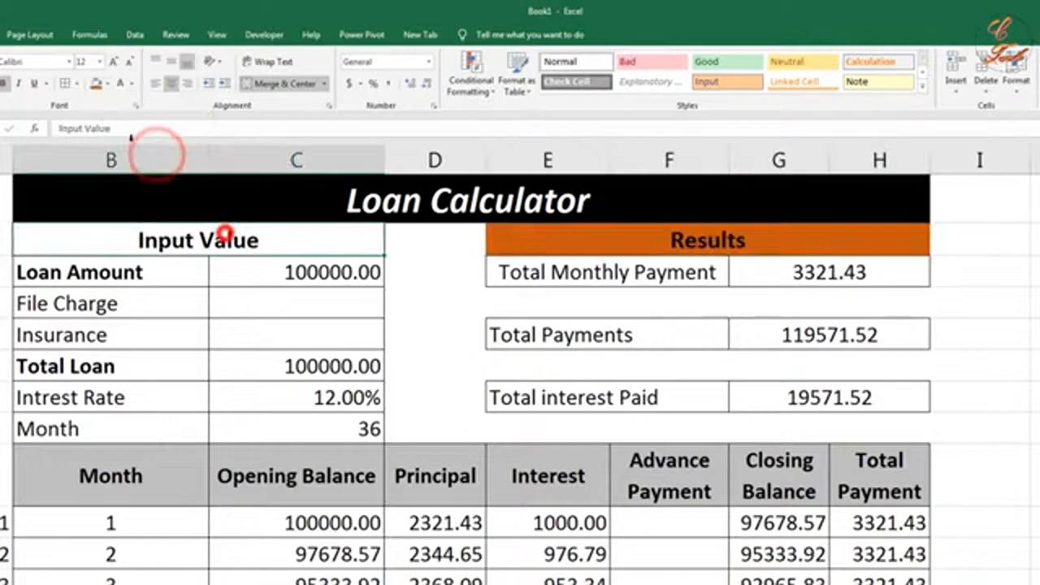
click(108, 84)
click(199, 155)
Make the Total Loan value in C6 and the Loan Amount value in C3 bold.
click(305, 366)
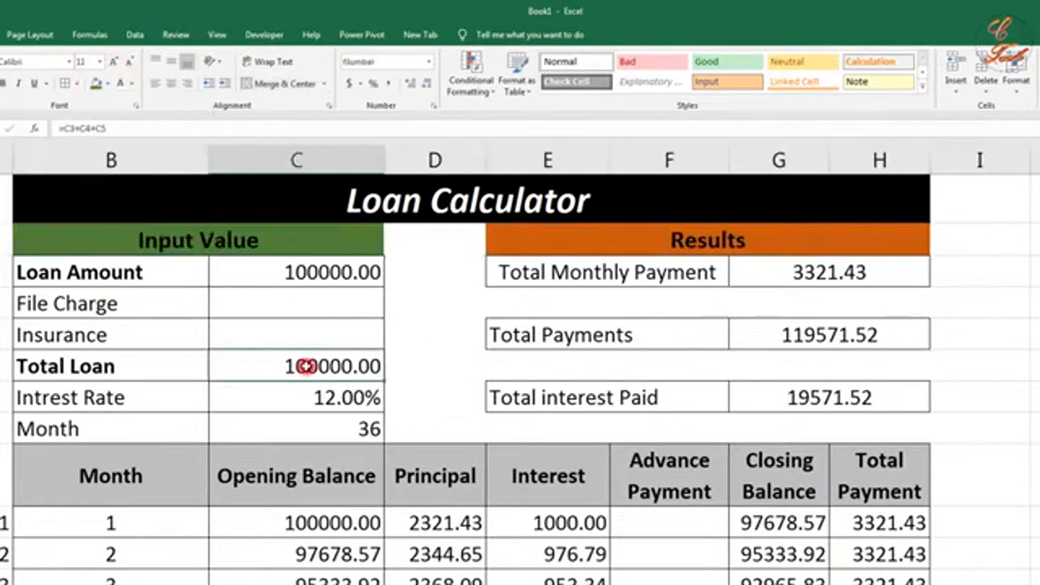
click(8, 82)
click(323, 272)
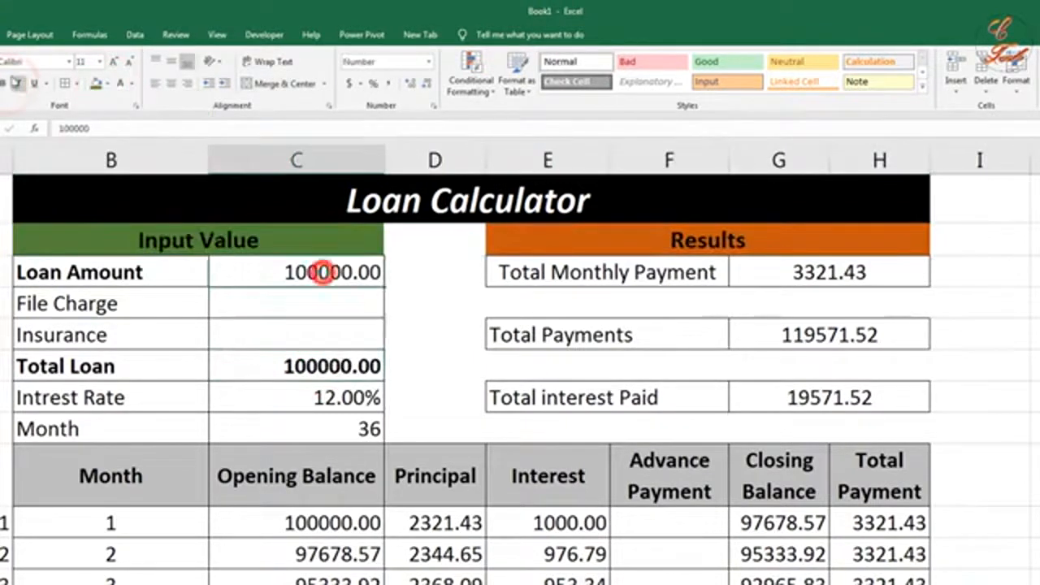
click(8, 83)
Center the input values in C3:C8 horizontally.
drag(341, 272, 341, 428)
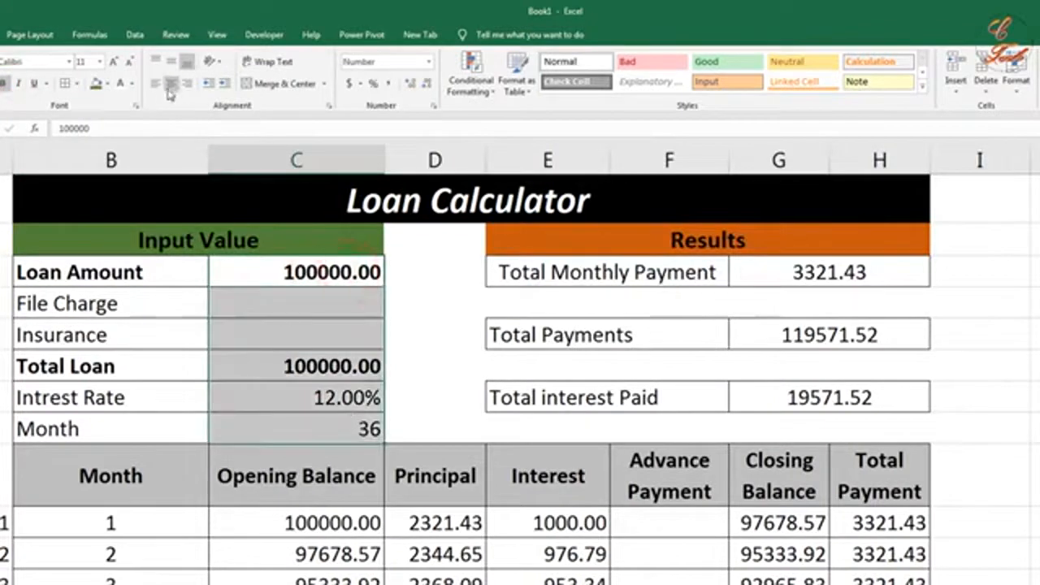
click(171, 83)
click(992, 452)
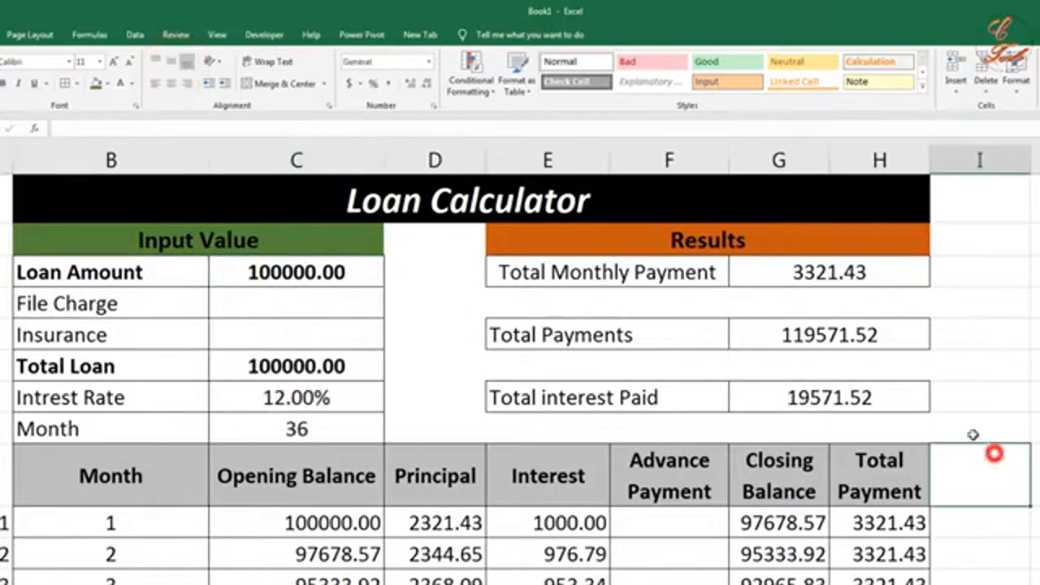
Clear the Loan Amount, Intrest Rate and Month input values in C3, C7 and C8.
ctrl+scroll(896, 353, down, 3)
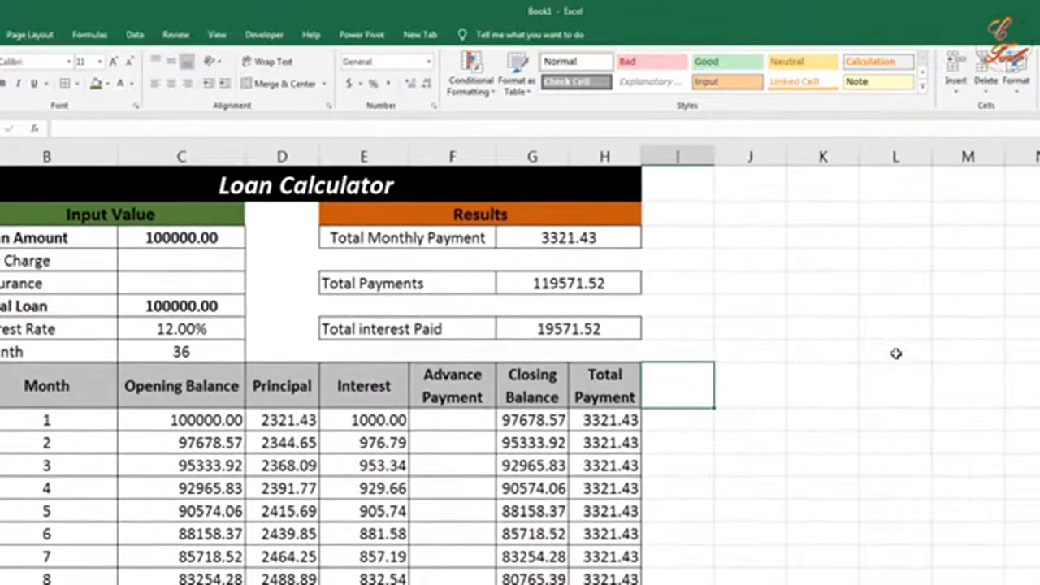
ctrl+scroll(895, 353, down, 1)
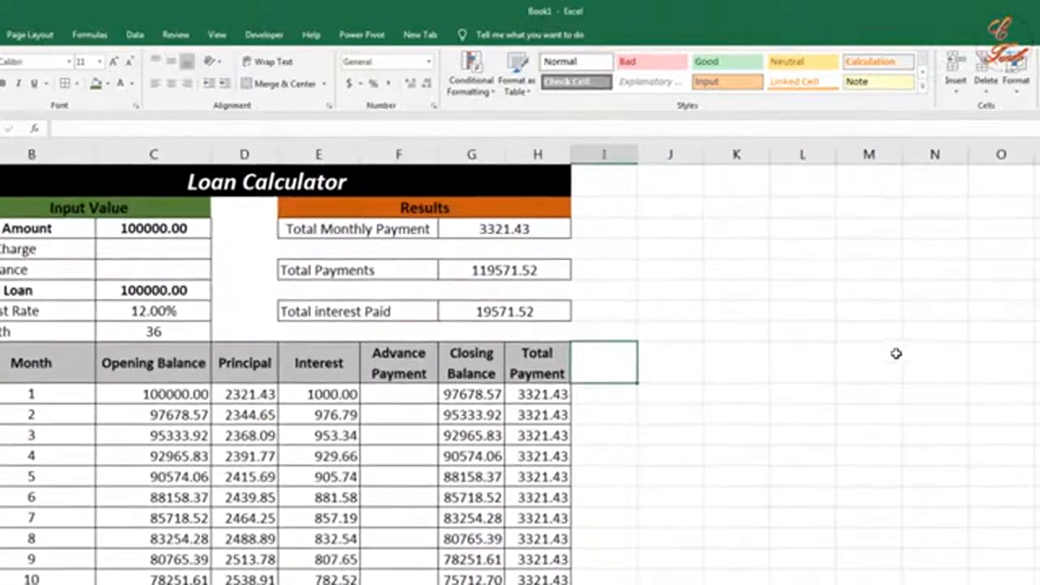
click(159, 230)
key(Delete)
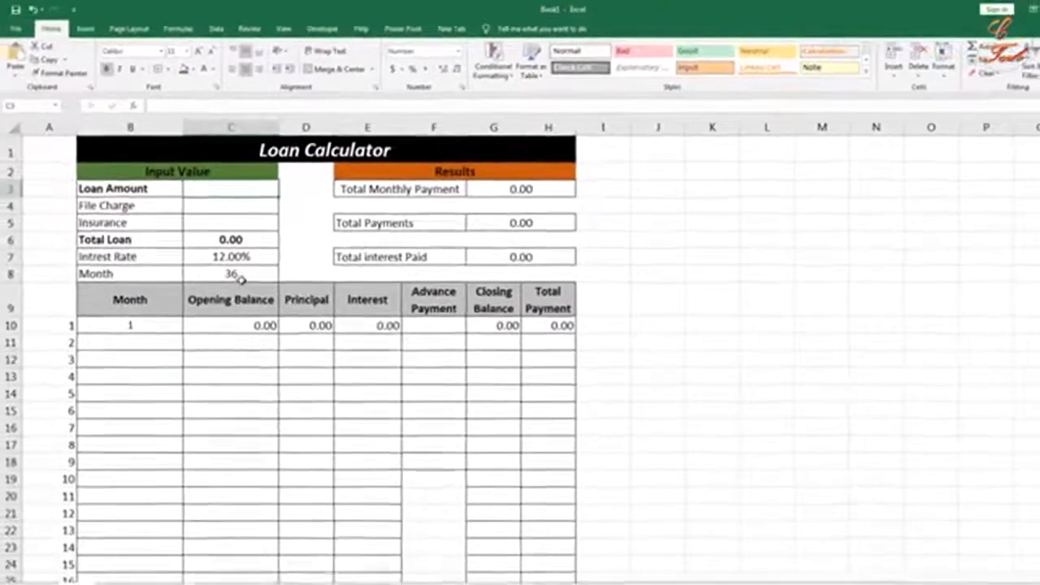
click(240, 275)
key(Delete)
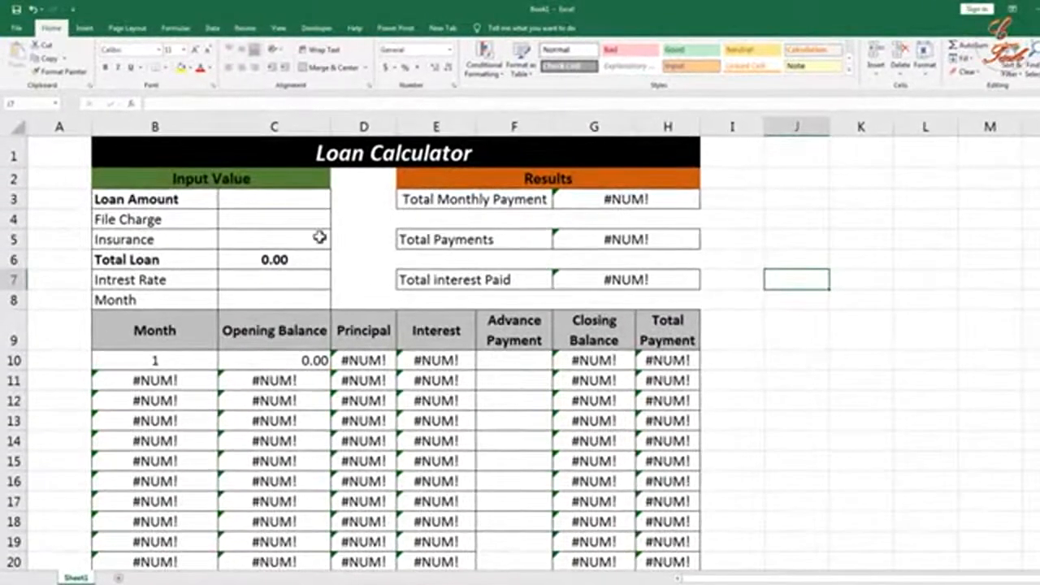
Enter a Loan Amount of 200000, a File Charge of 3000 and Insurance of 20000 in C3:C5.
click(257, 201)
text(200000)
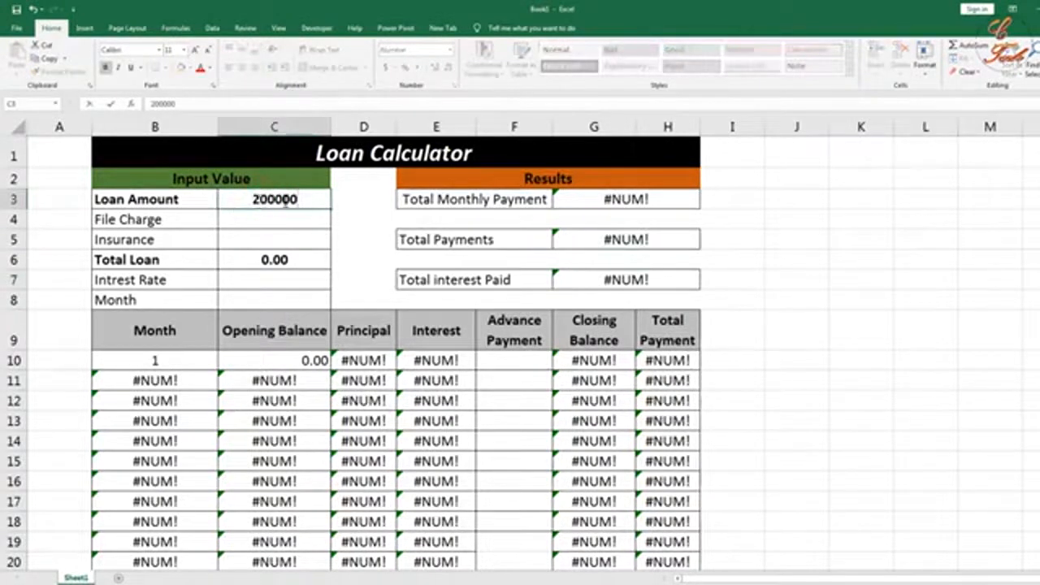
click(279, 224)
text(3)
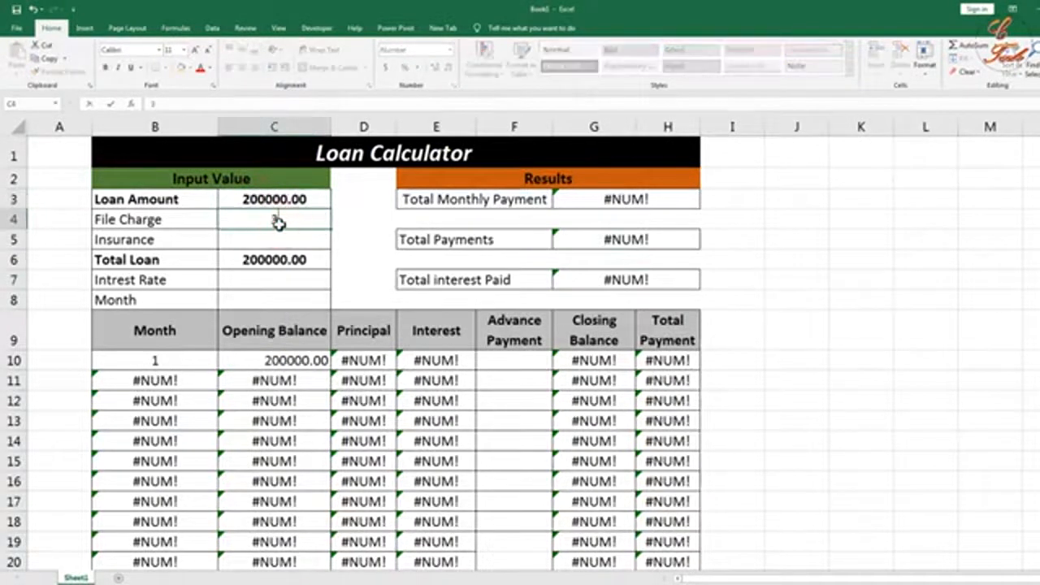
text(000)
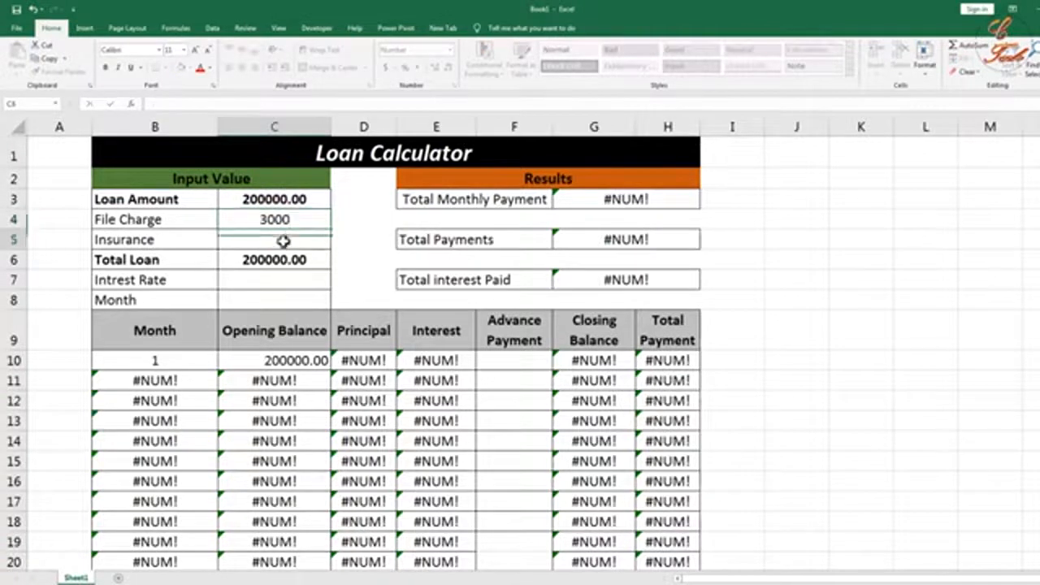
click(280, 239)
text(20000)
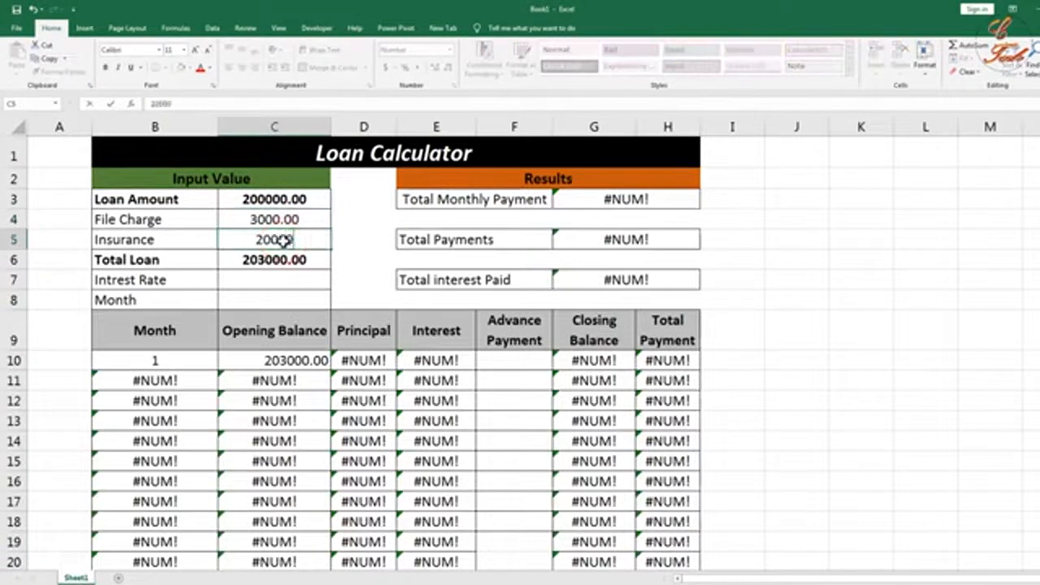
Enter an Intrest Rate of 12% in C7 and 36 as the Month value in C8.
click(281, 275)
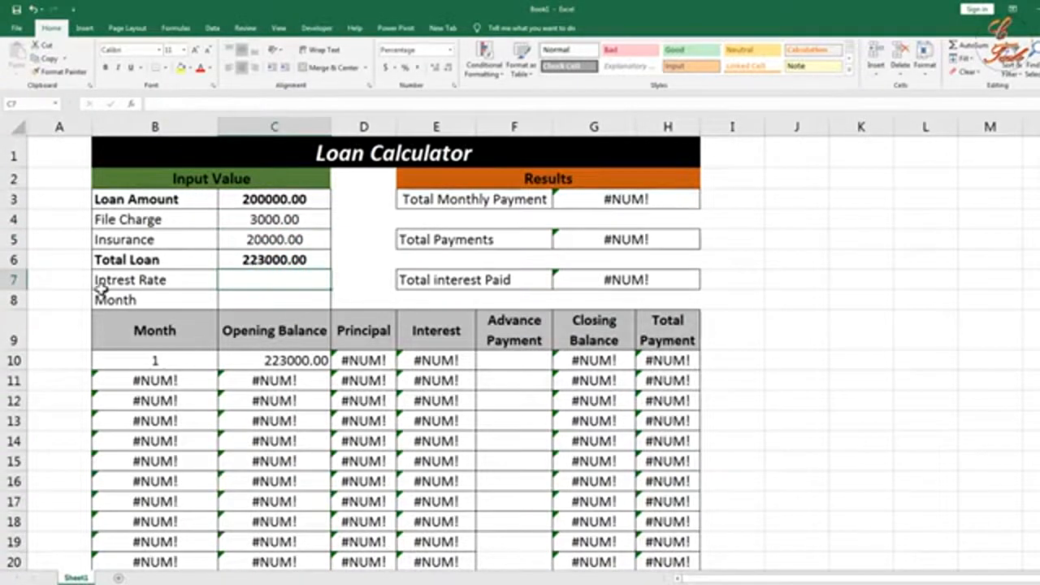
click(267, 281)
text(12)
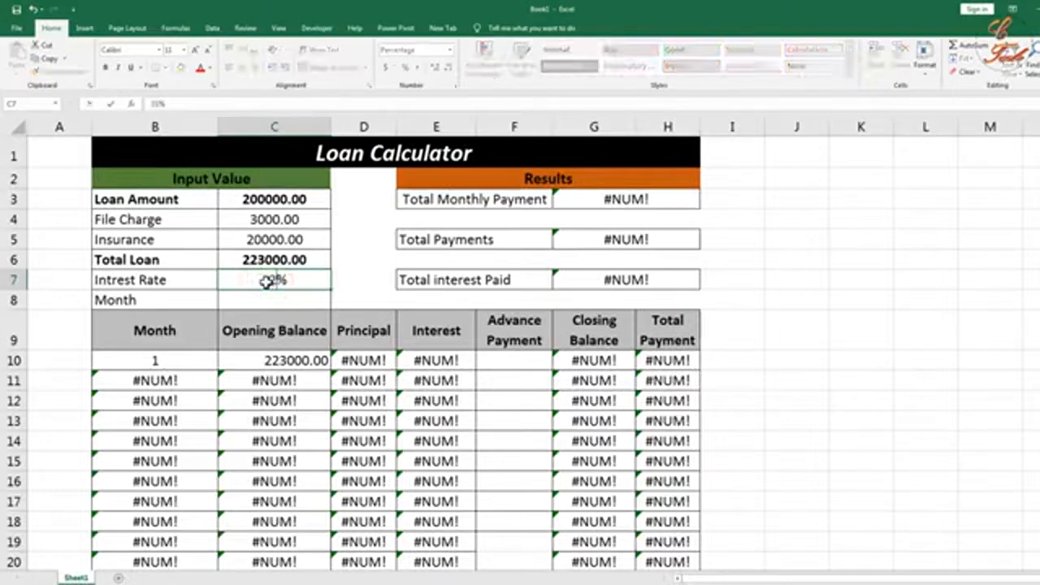
text(2)
click(278, 302)
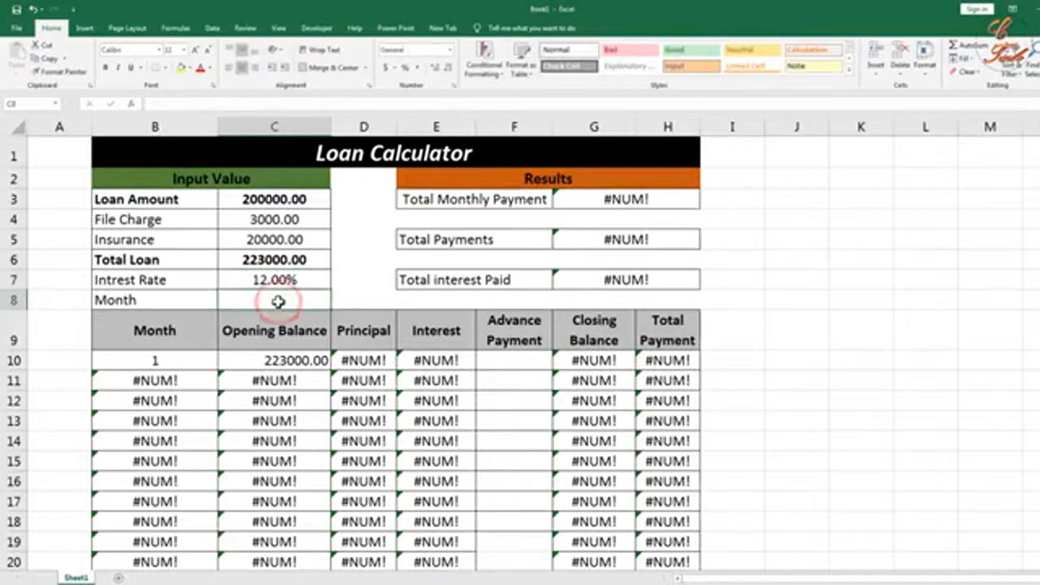
text(36)
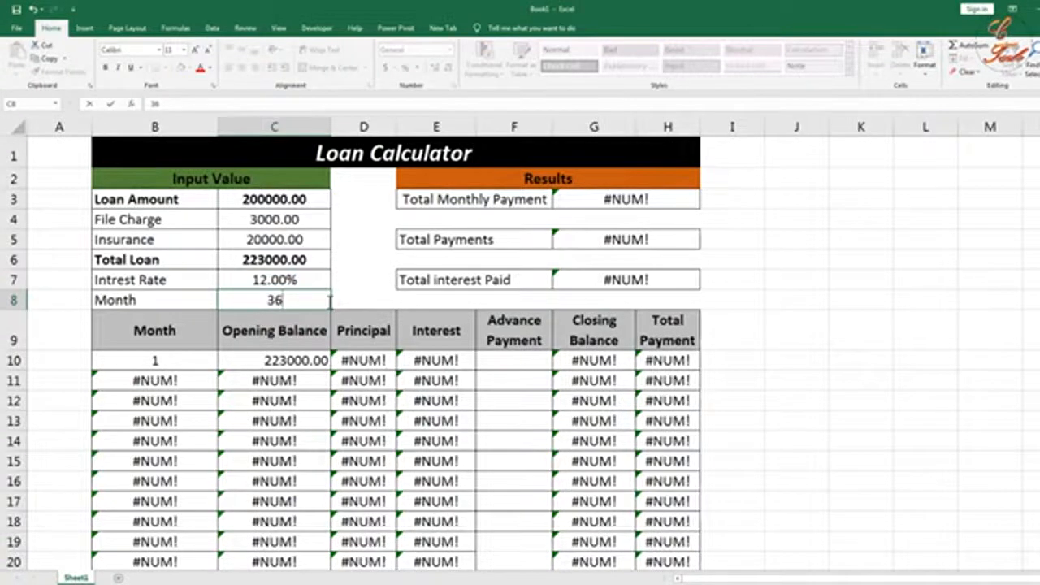
key(Return)
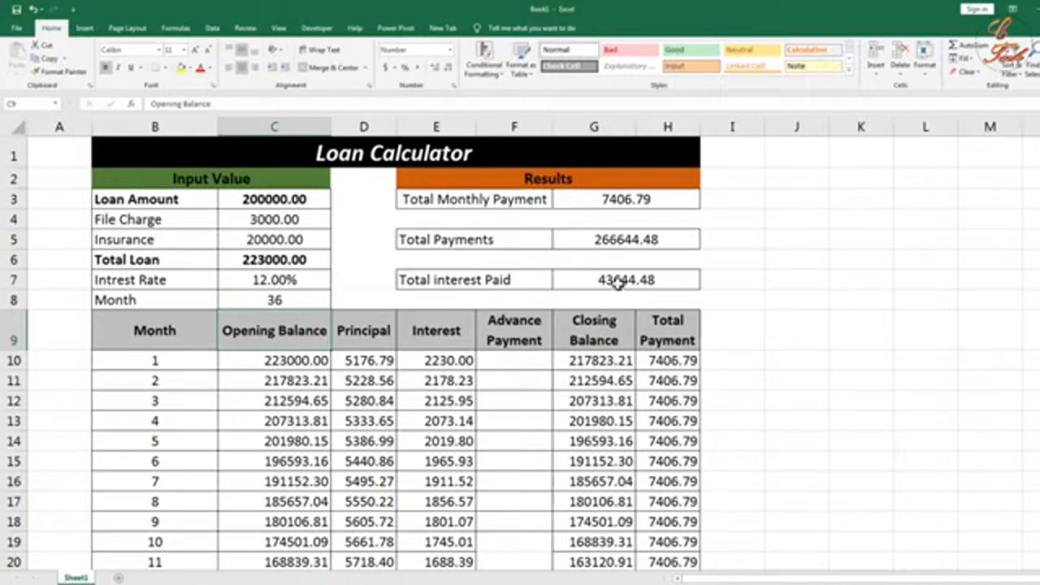
Set the Month value in C8 to 120 and check the repayment table through its final month.
click(280, 301)
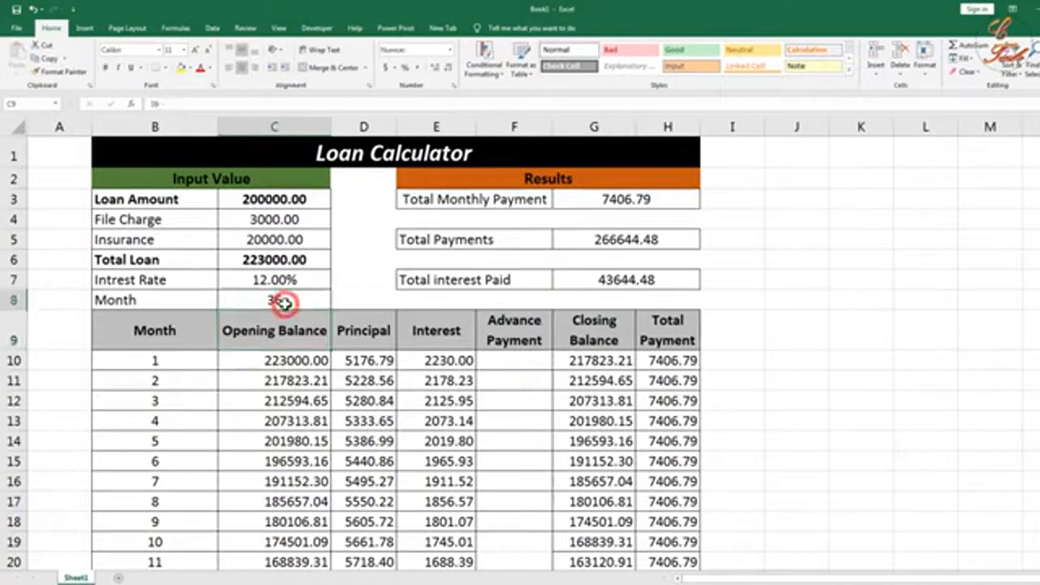
text(120)
key(Return)
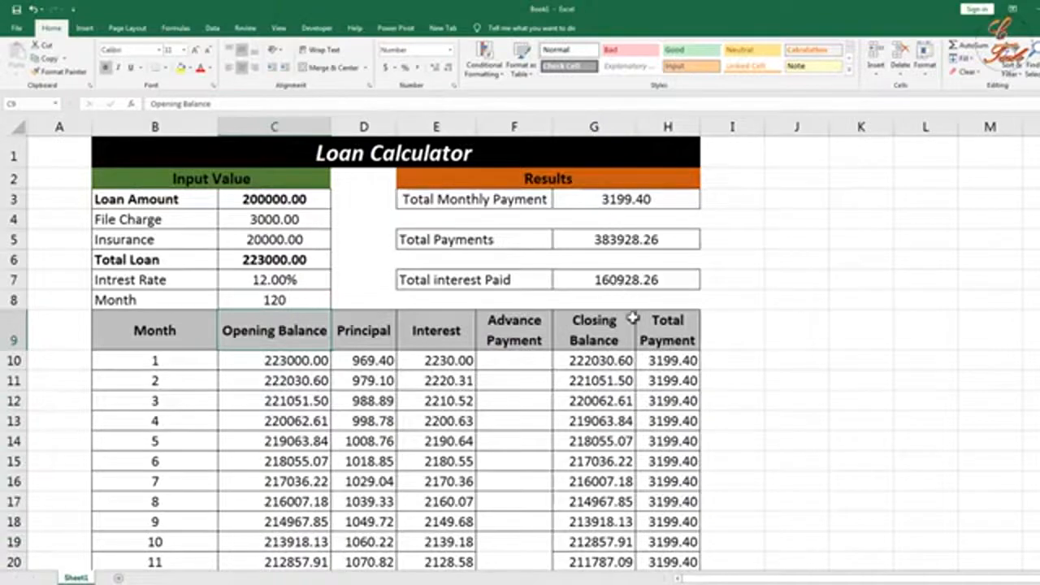
scroll(632, 318, down, 5)
scroll(378, 309, up, 5)
scroll(306, 304, down, 13)
scroll(304, 307, down, 20)
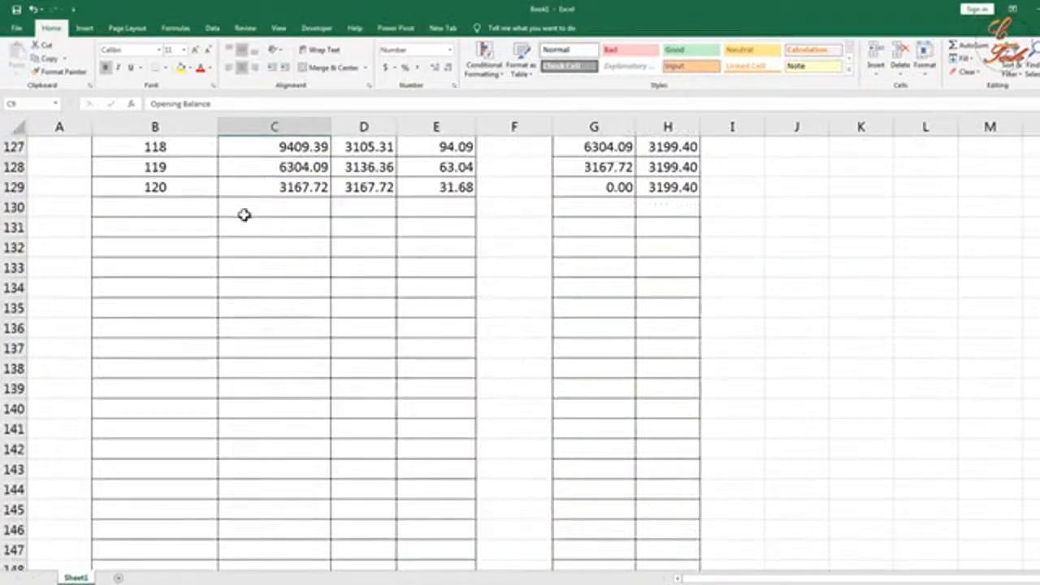
scroll(331, 246, up, 20)
scroll(333, 254, up, 18)
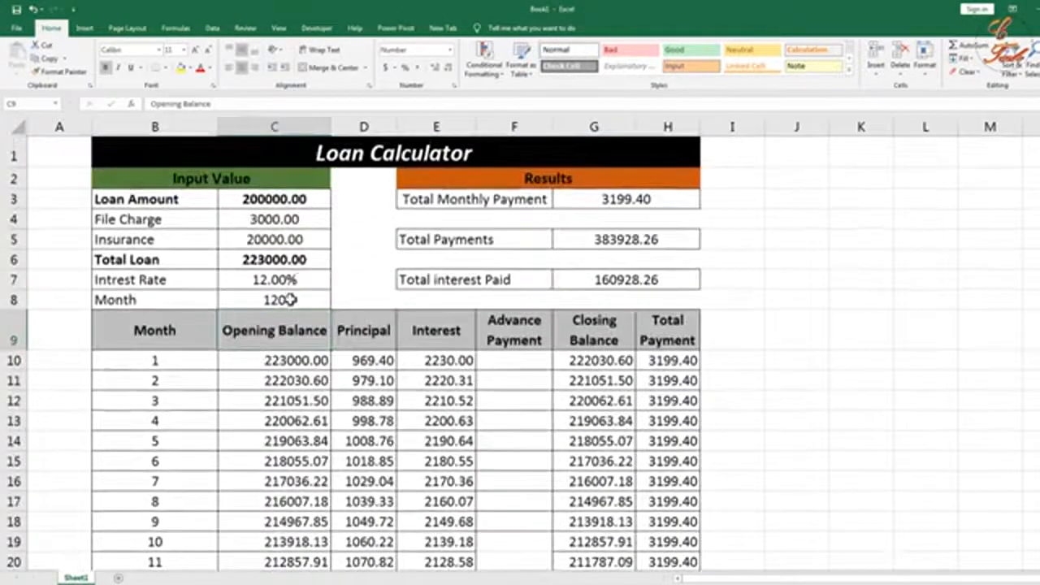
Set the Month value in C8 to 36.
click(290, 299)
text(36)
key(Return)
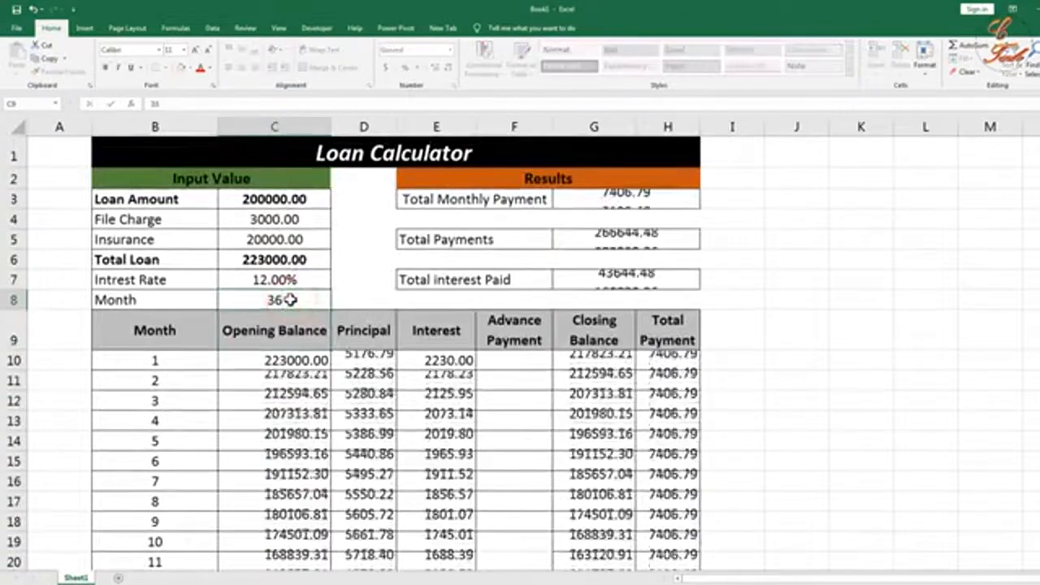
Examine how the Principal, Interest and Closing Balance columns develop from the first to the last month of the repayment table.
scroll(289, 299, down, 3)
scroll(290, 299, down, 7)
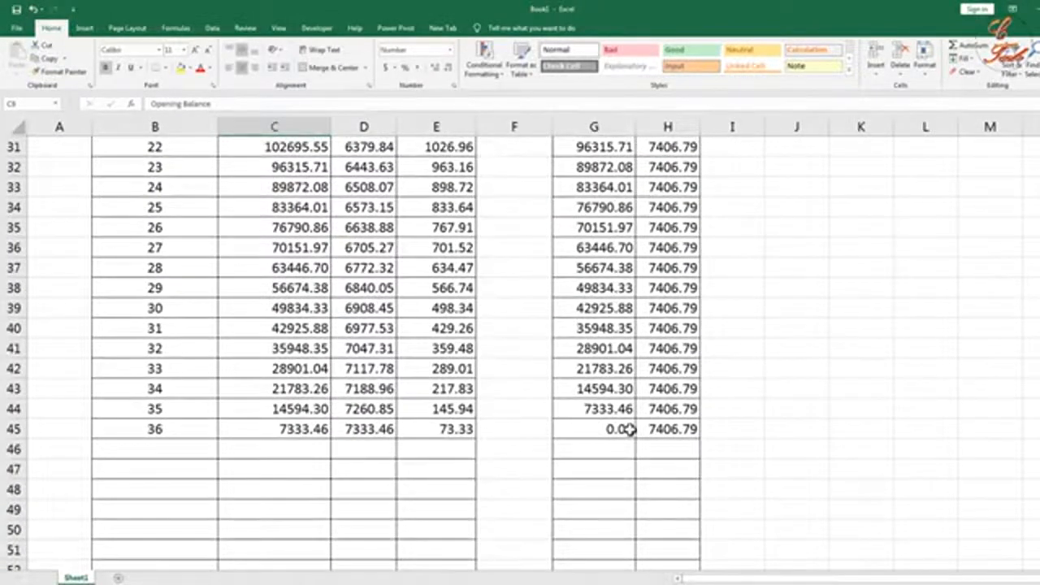
scroll(628, 429, up, 4)
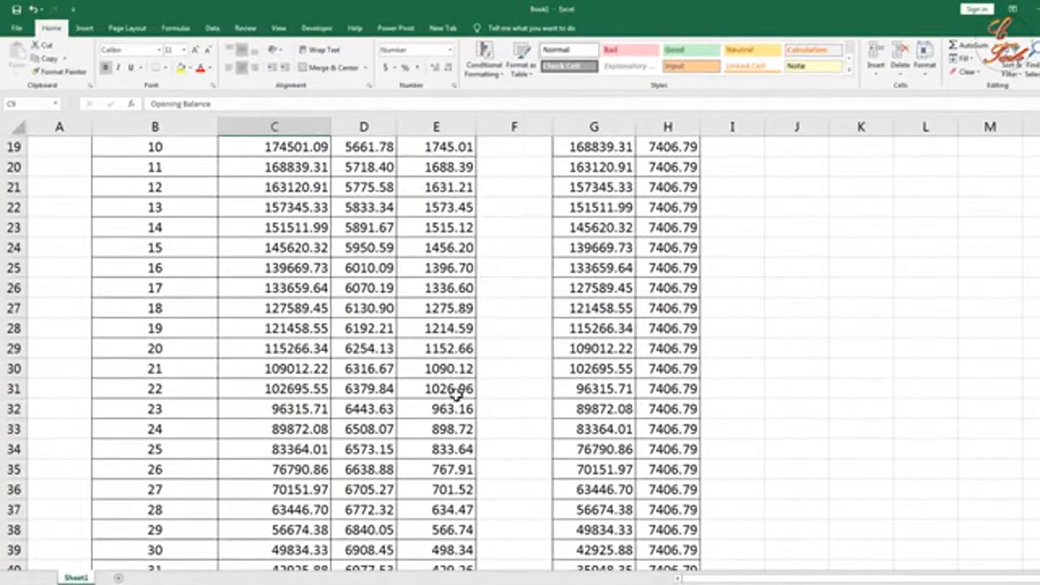
scroll(460, 390, up, 5)
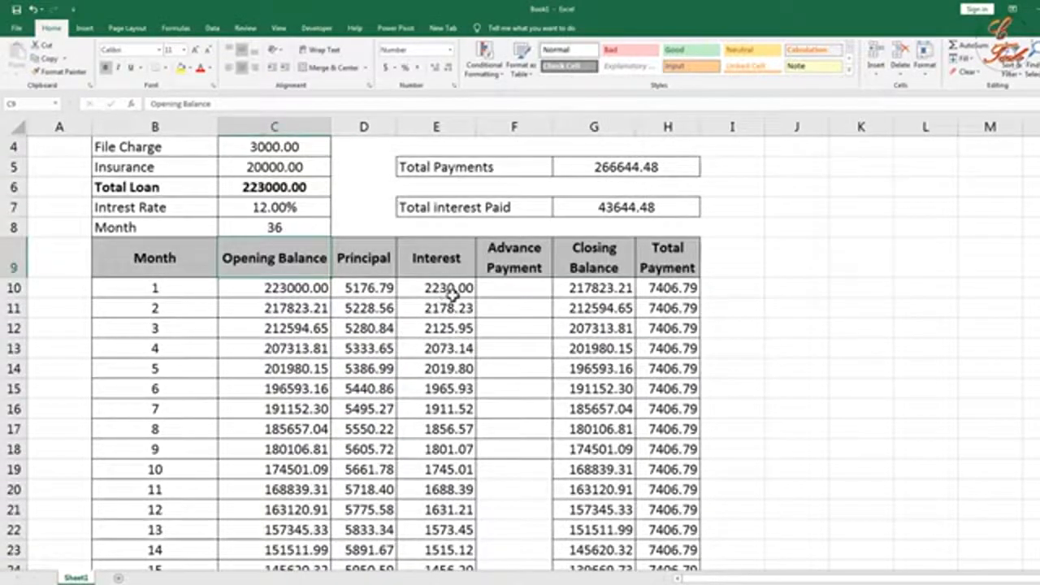
scroll(452, 294, down, 9)
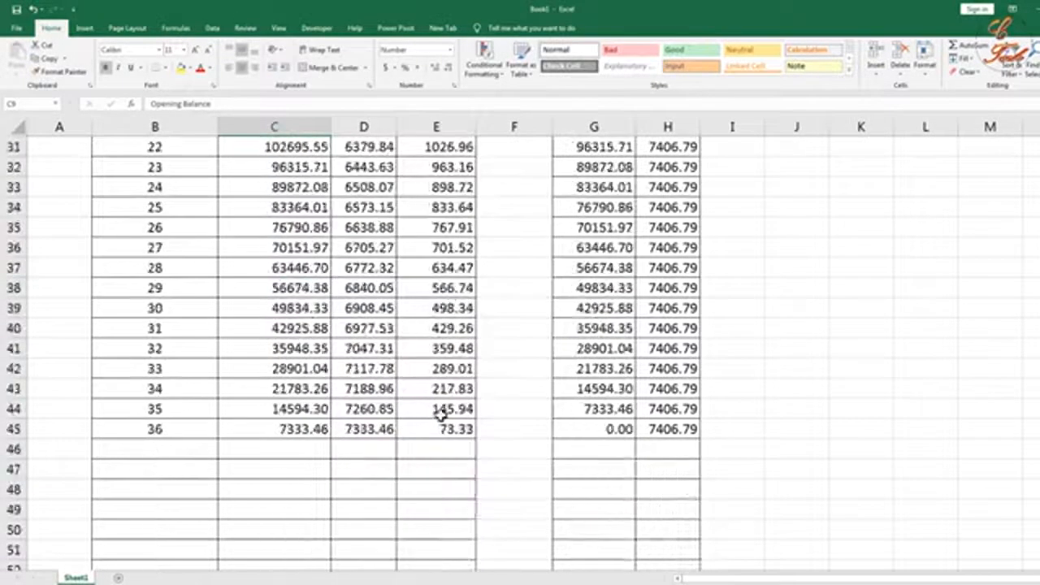
scroll(443, 411, up, 1)
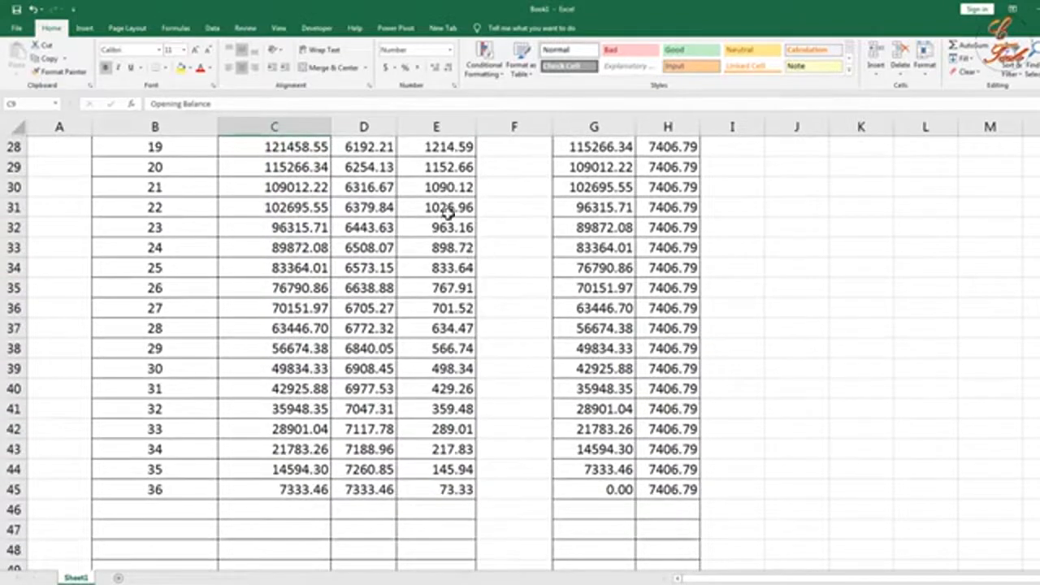
scroll(458, 233, up, 7)
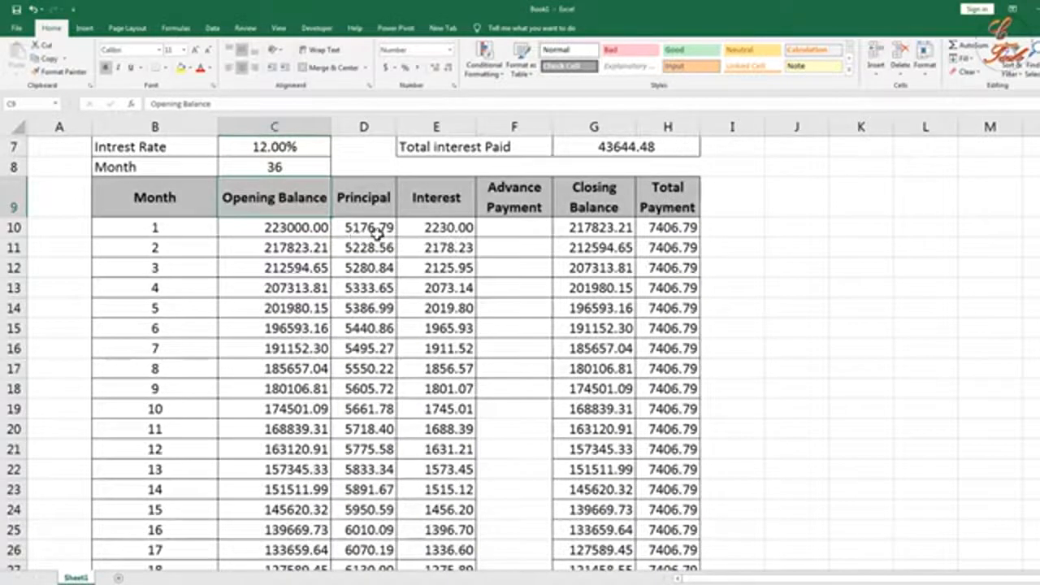
scroll(370, 236, down, 8)
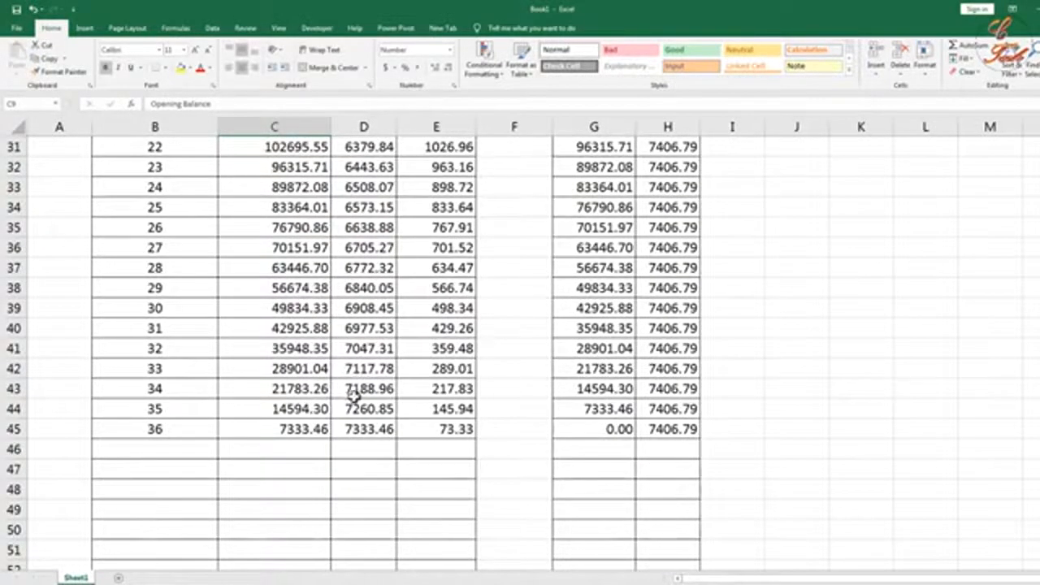
scroll(357, 394, up, 5)
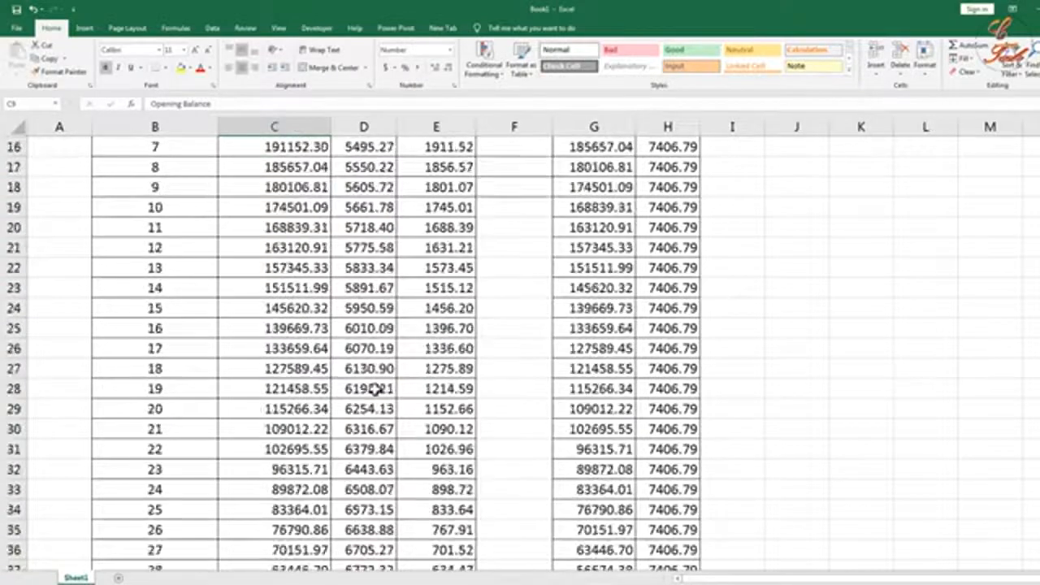